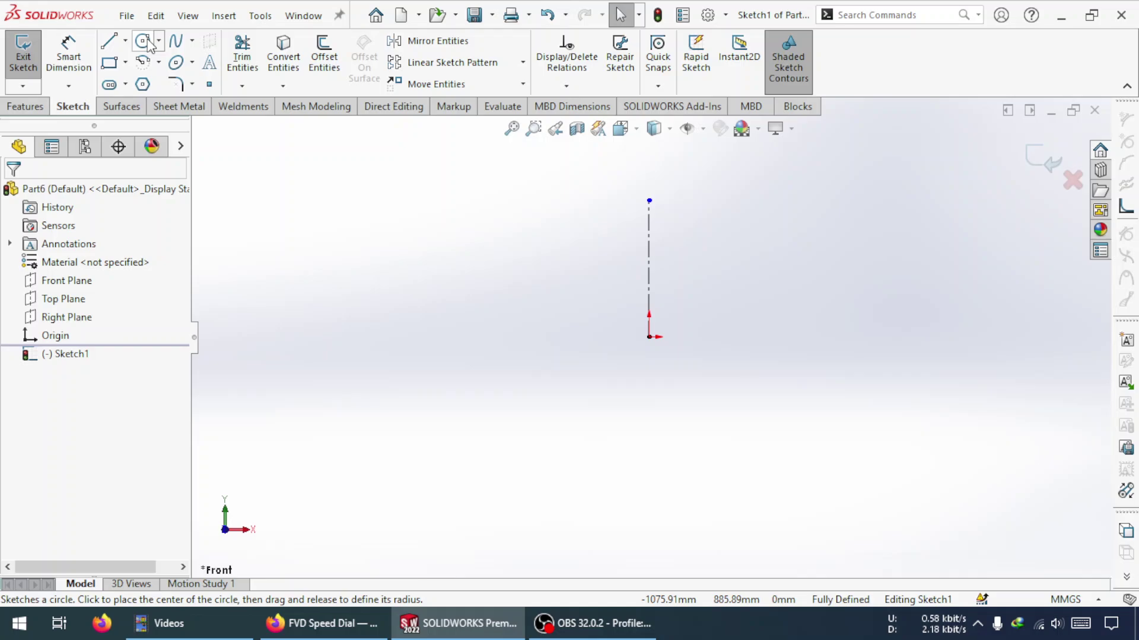
Step: Sketch a centerpoint arc of about 186 mm radius, centred on the centerline's upper end, running clockwise from upper right down to the centerline
left_click(142, 61)
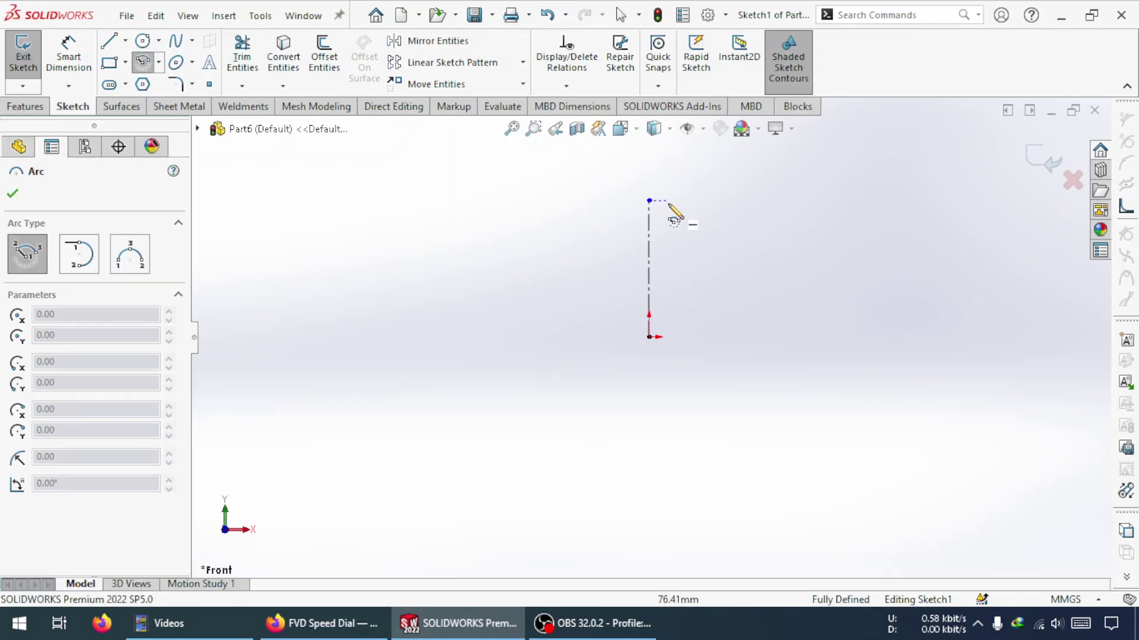
left_click(649, 201)
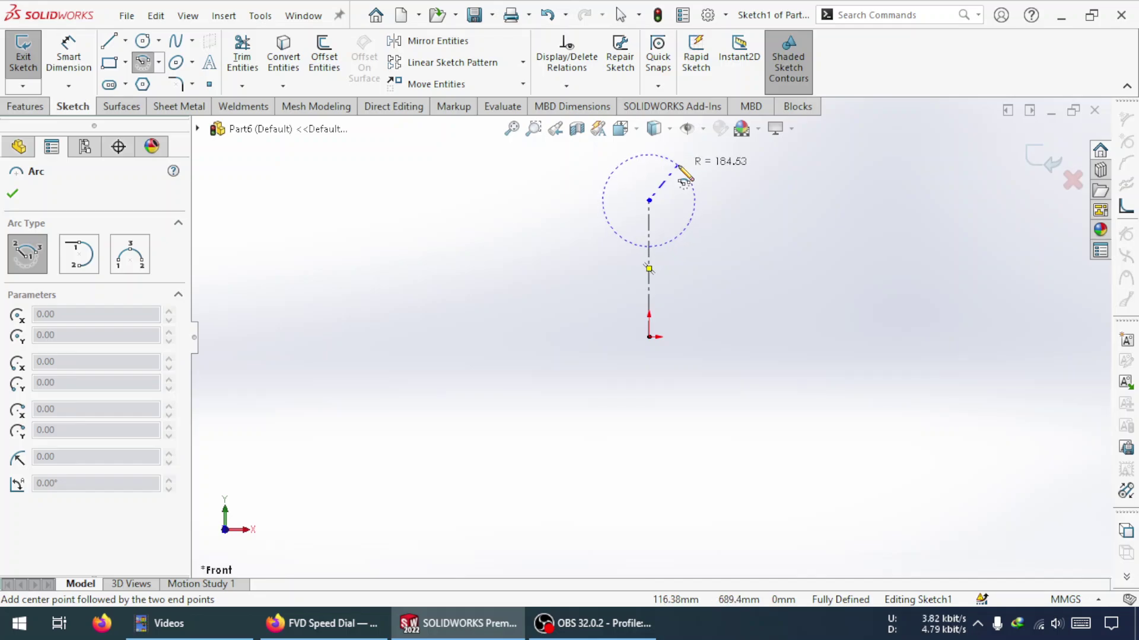
left_click(676, 164)
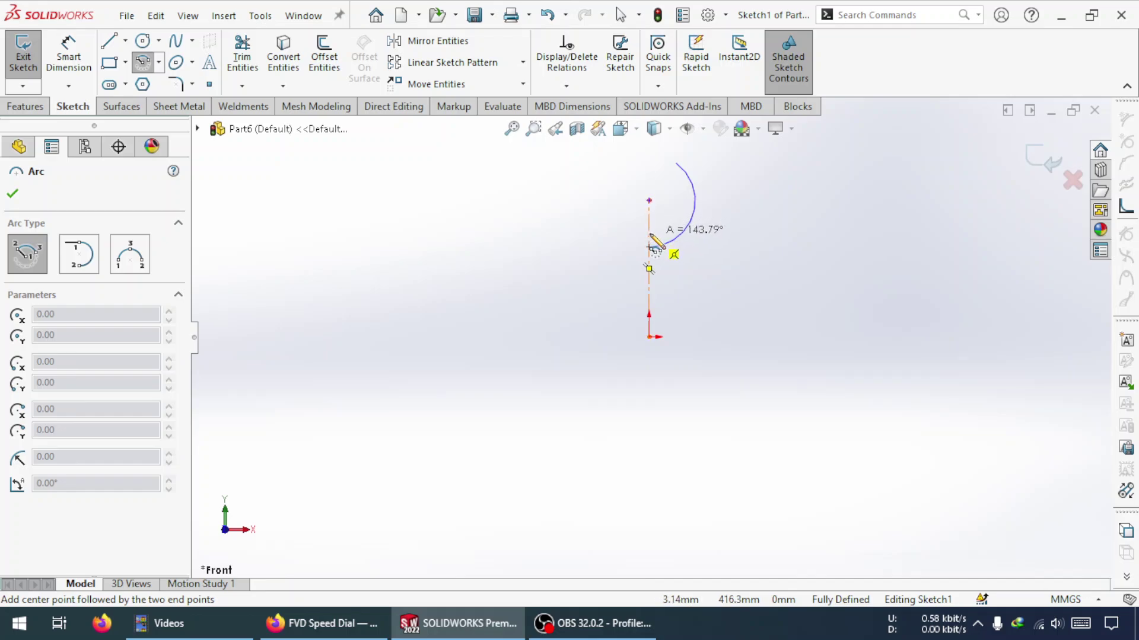
left_click(649, 246)
key("Escape")
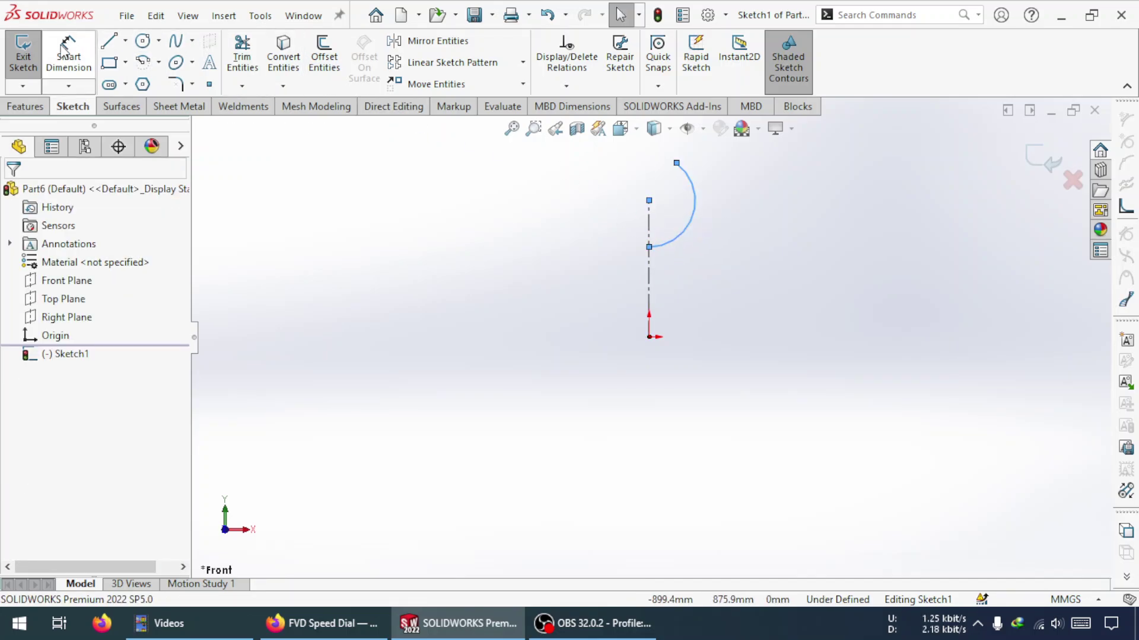
Step: Set the arc's radius to 6 mm and move its upper endpoint level with the arc's centre to form a quarter arc
left_click(68, 53)
left_click(695, 225)
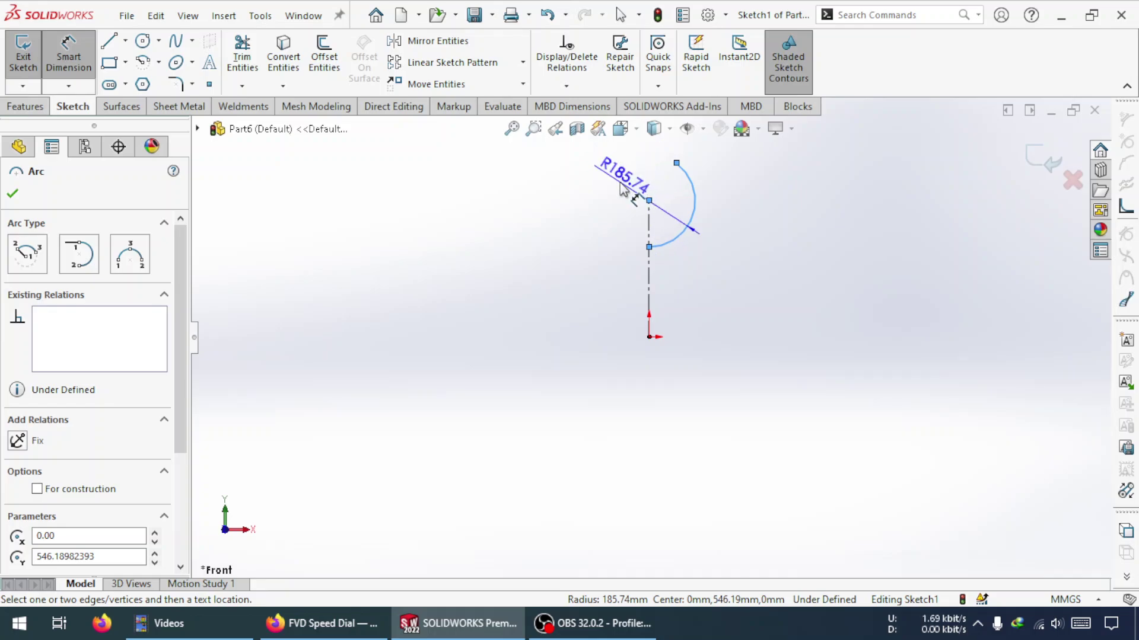
left_click(621, 188)
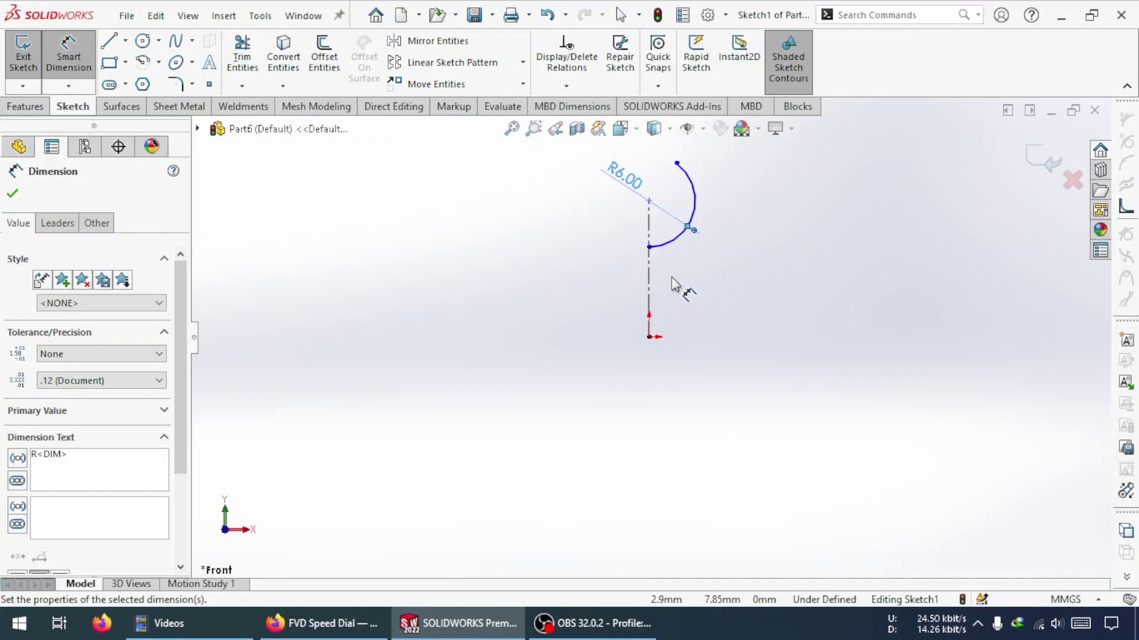
key("Escape")
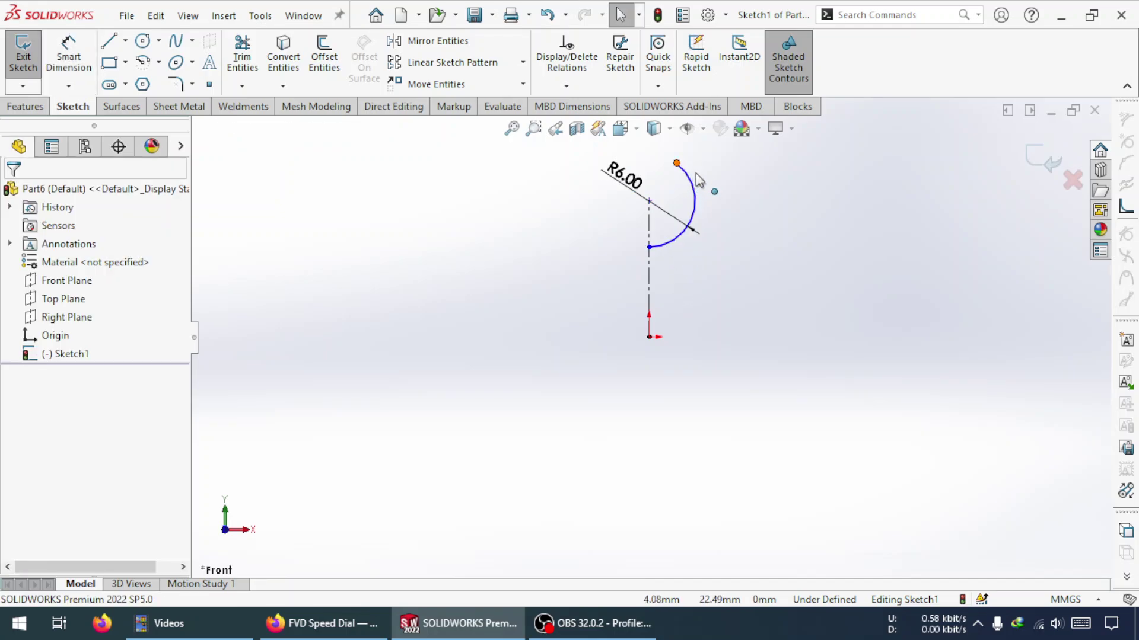
left_click_drag(680, 166, 707, 183)
left_click(742, 236)
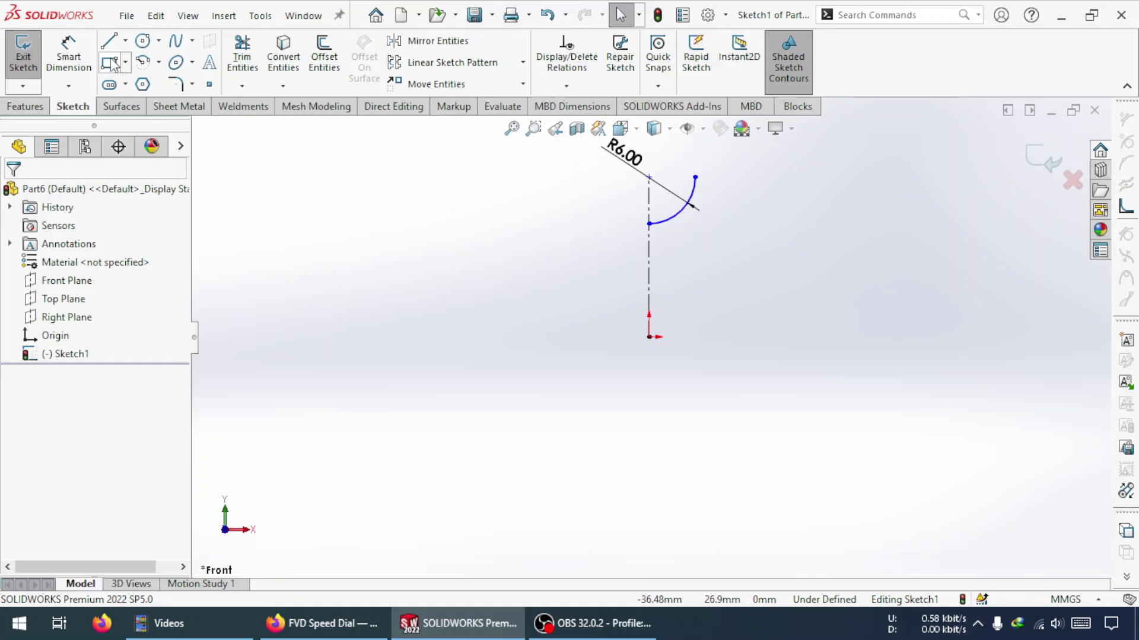
Step: Draw a line chain from the arc's upper end: about 10 mm across, down, a concave arc about 3.6 mm in radius, down, back, and slanting up to the first arc
left_click(117, 42)
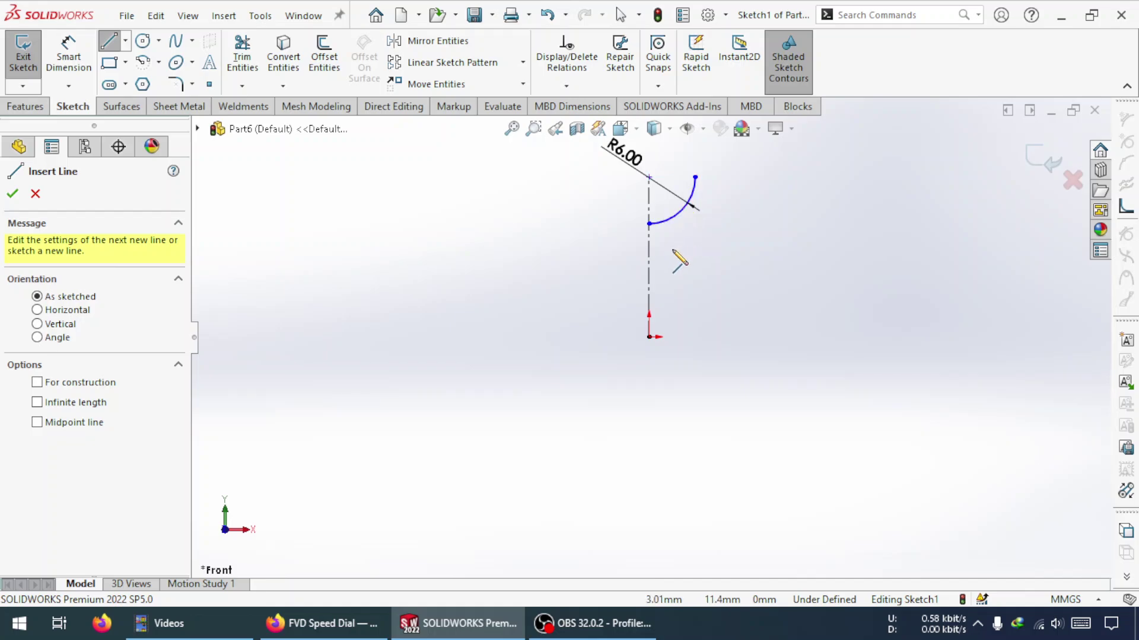
left_click(695, 177)
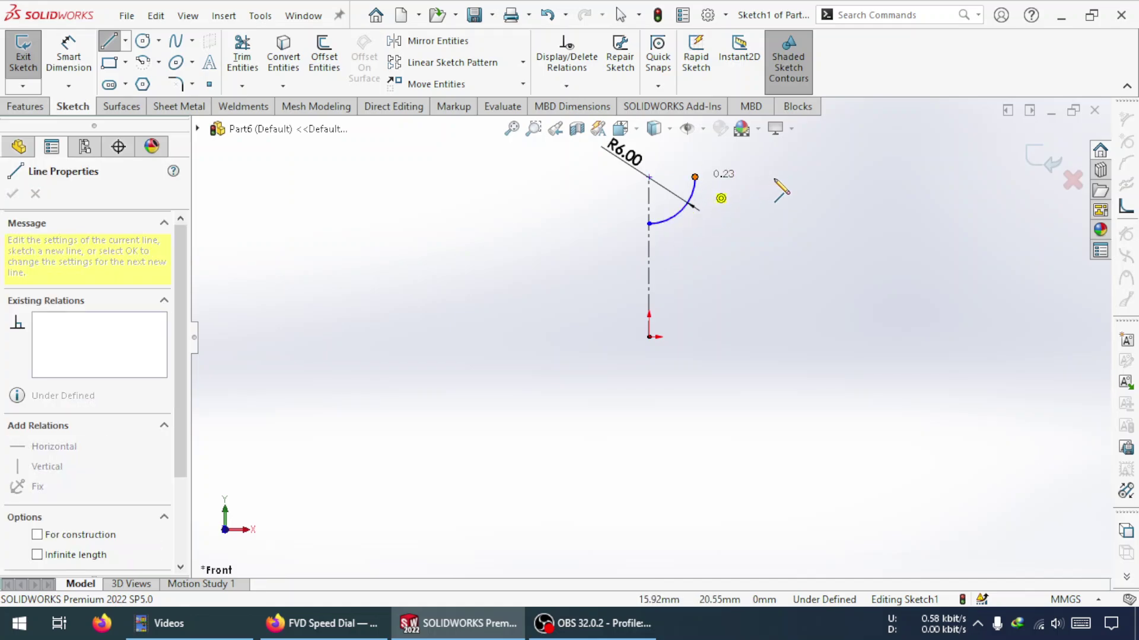
left_click(774, 177)
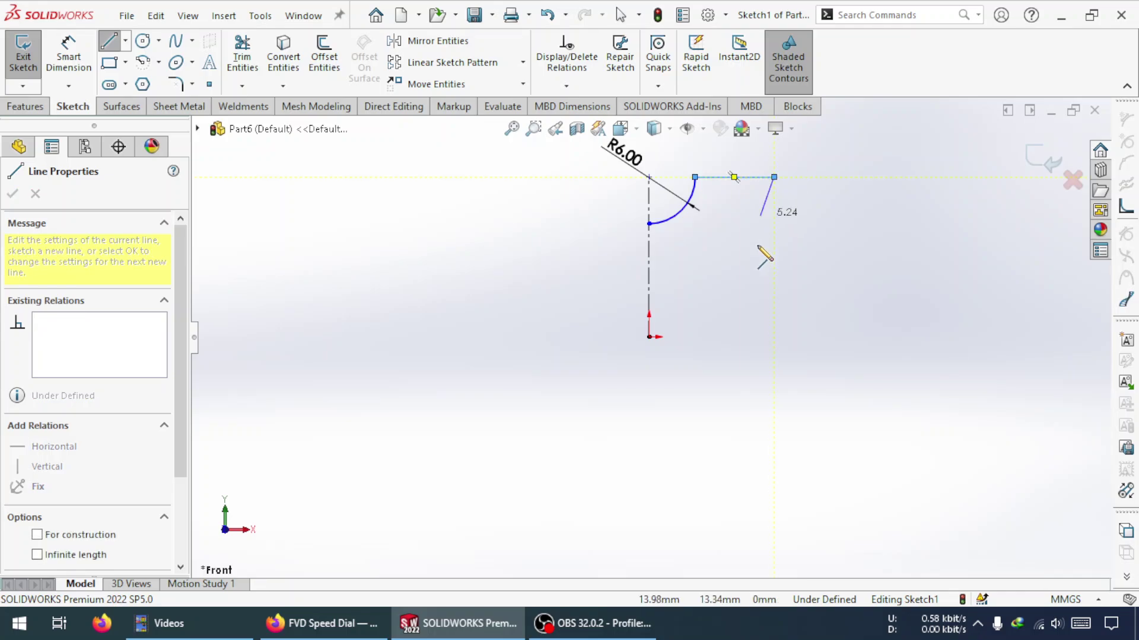
left_click(774, 244)
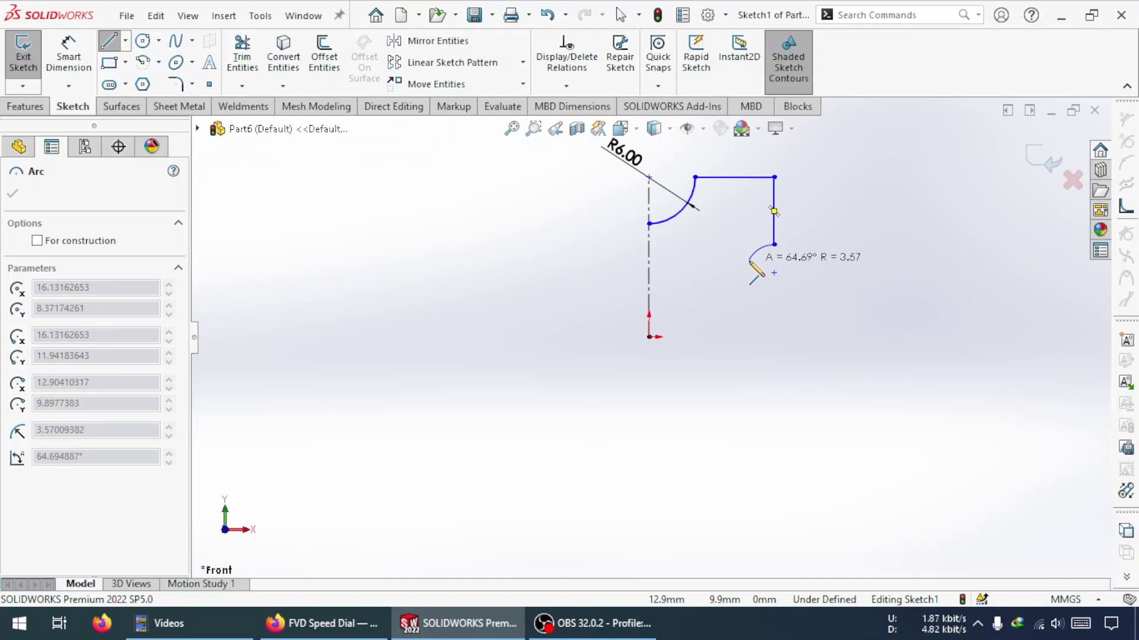
left_click(749, 261)
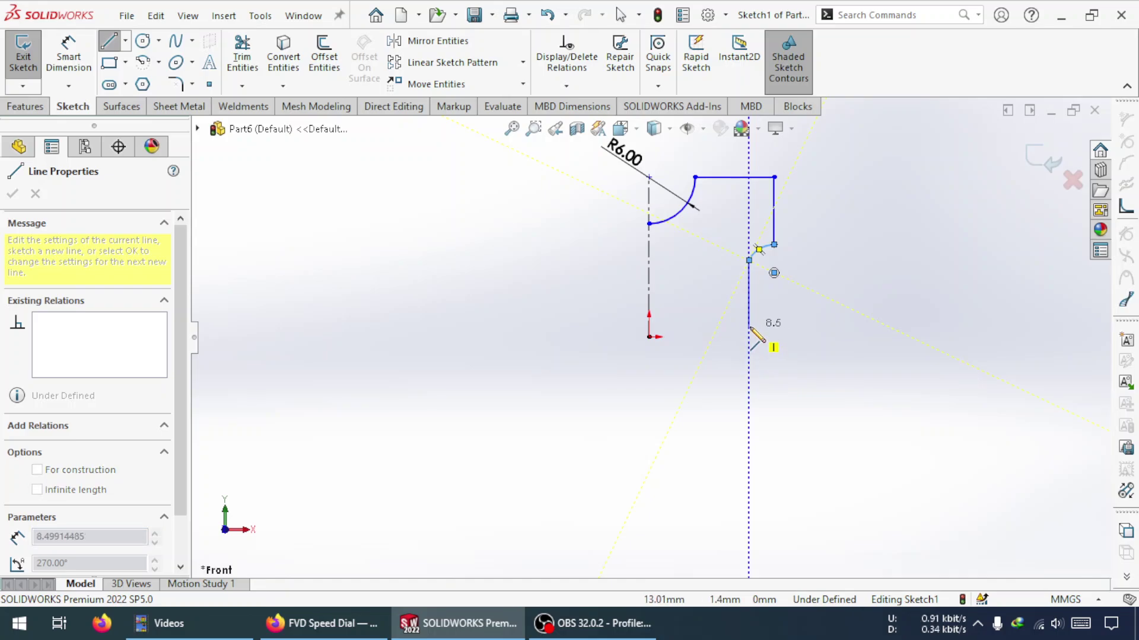
left_click(749, 328)
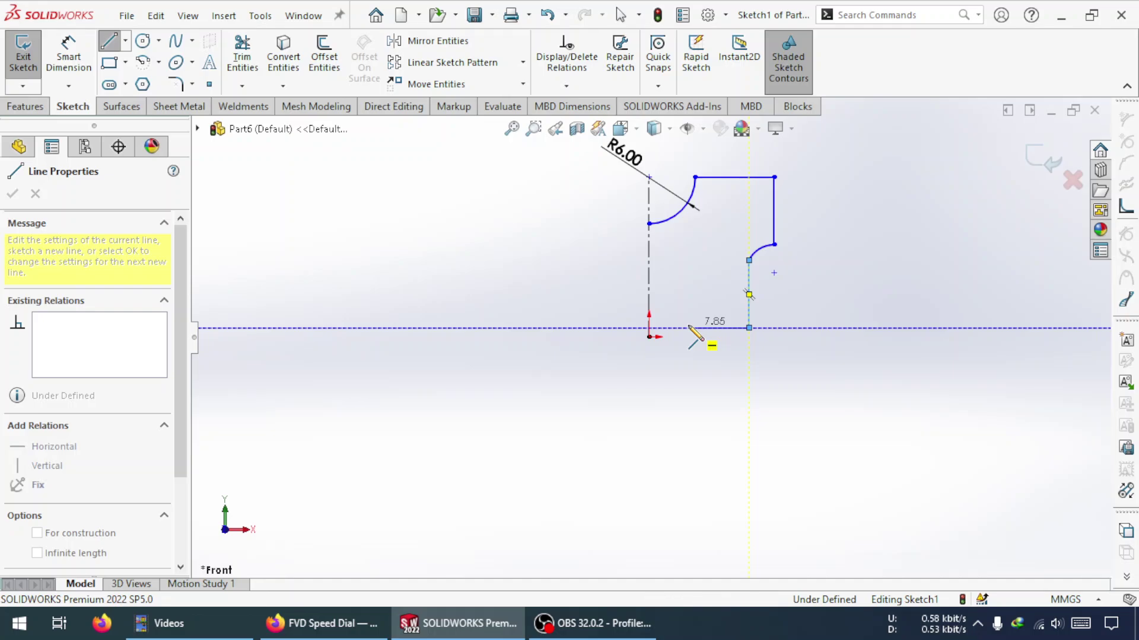
left_click(688, 328)
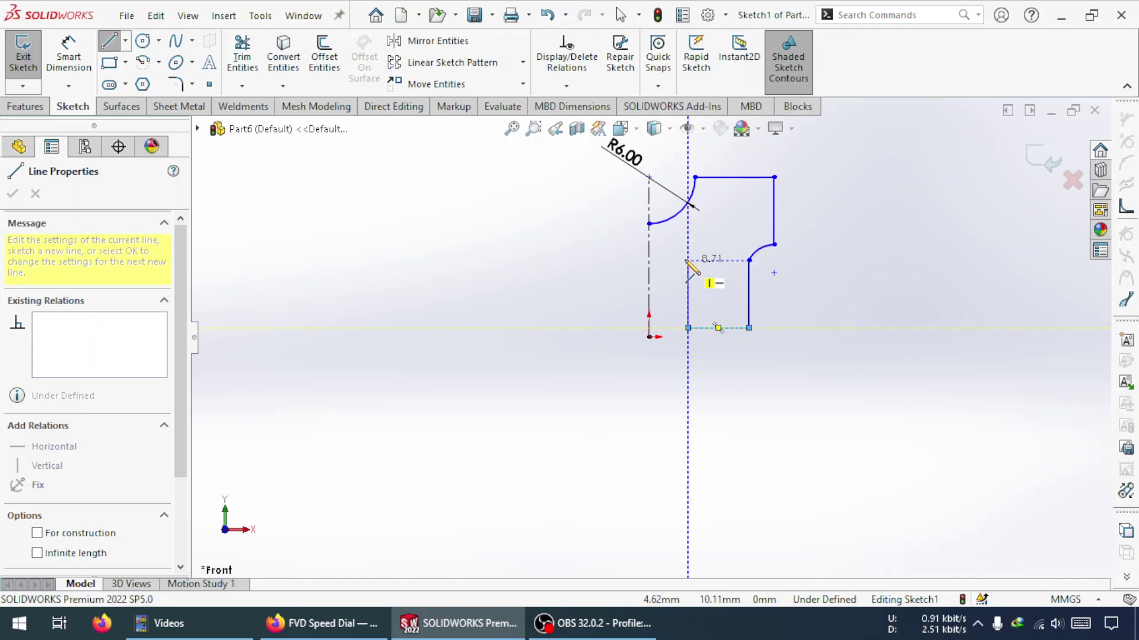
left_click(672, 218)
key("Escape")
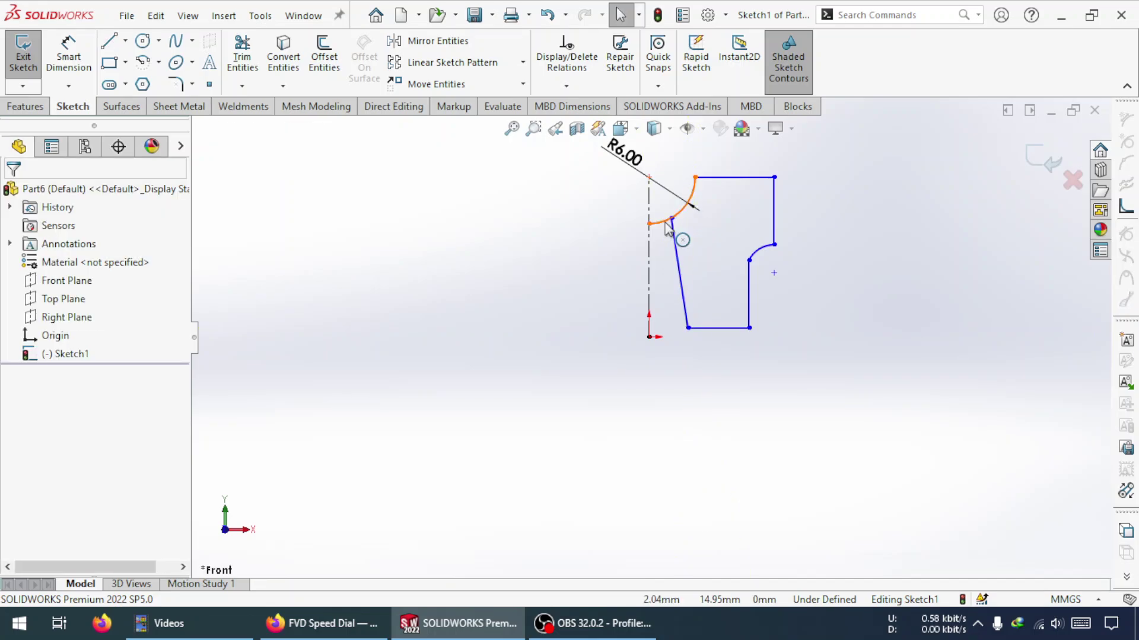
Step: Trim away the R6 arc's portion between the slanted line and the centerline, without keeping trimmed entities as construction geometry
scroll(655, 179, "down", 3)
left_click(428, 40)
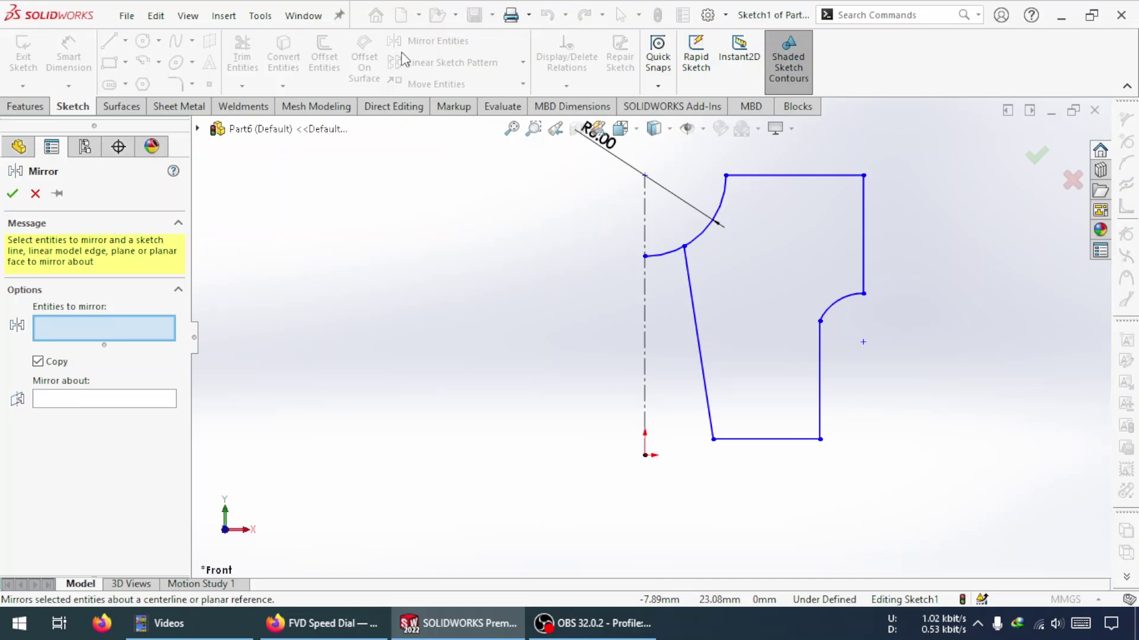
left_click(242, 62)
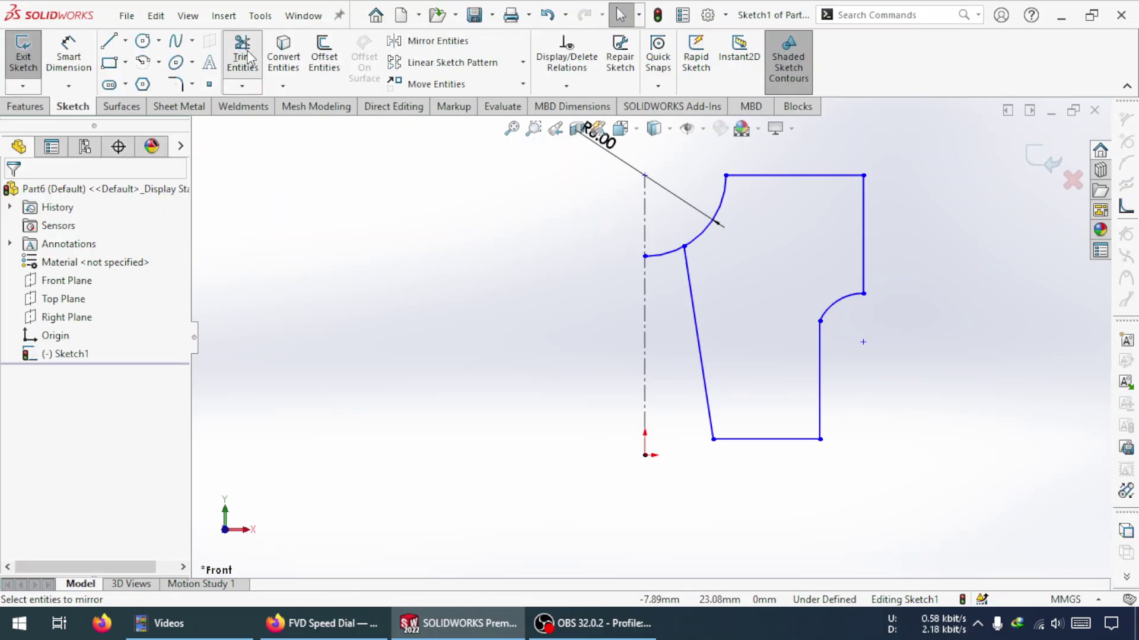
scroll(119, 415, "down", 2)
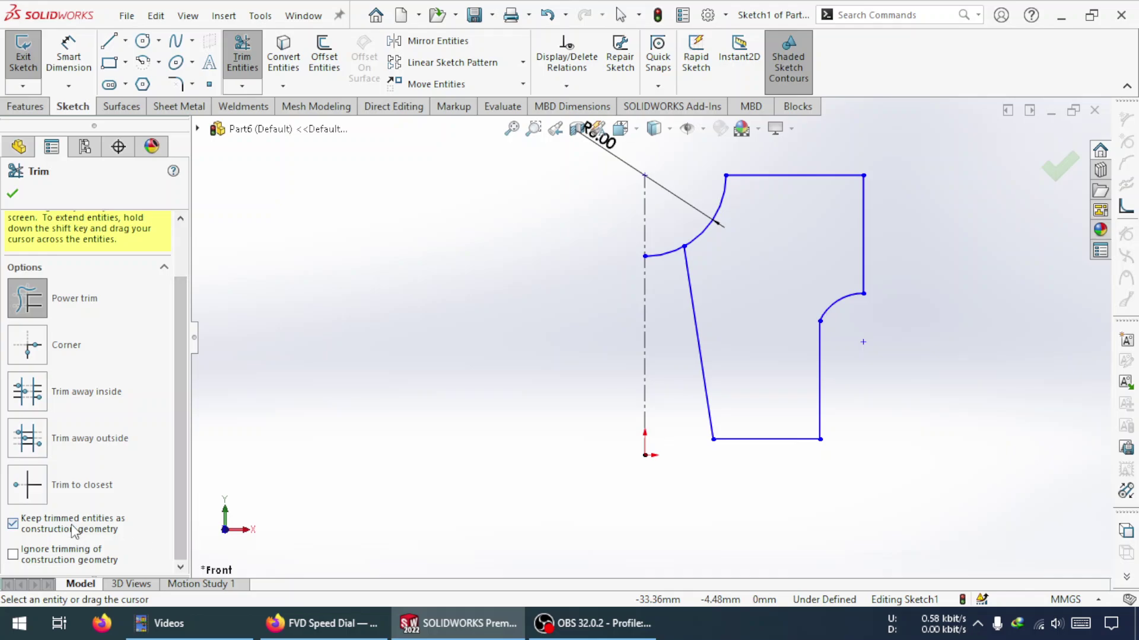
key("Escape")
left_click(242, 63)
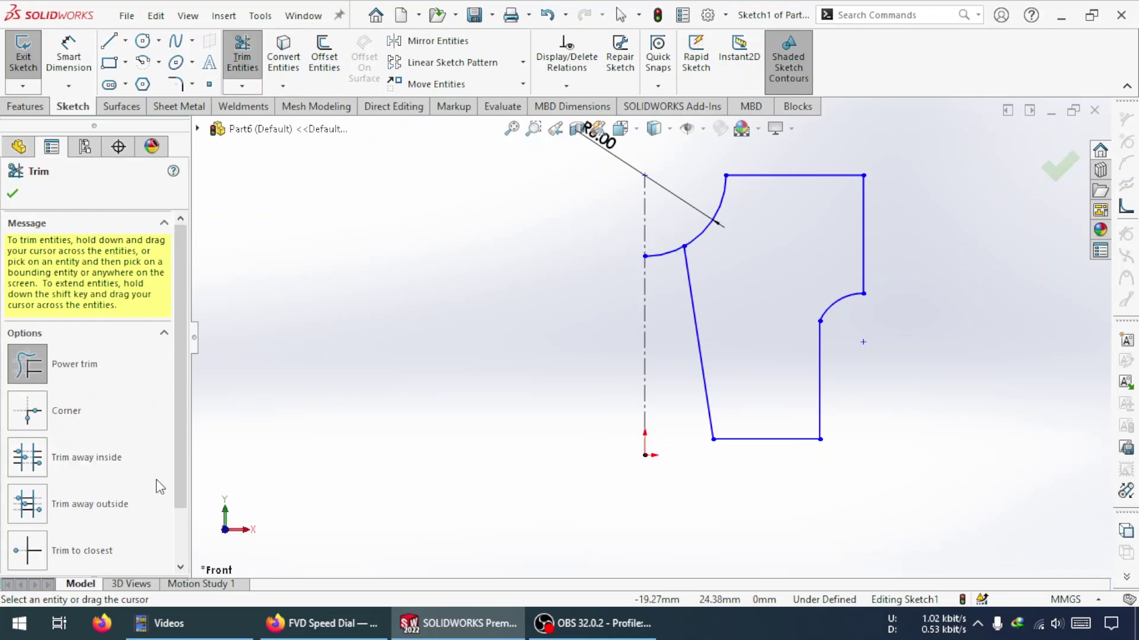
scroll(183, 526, "down", 2)
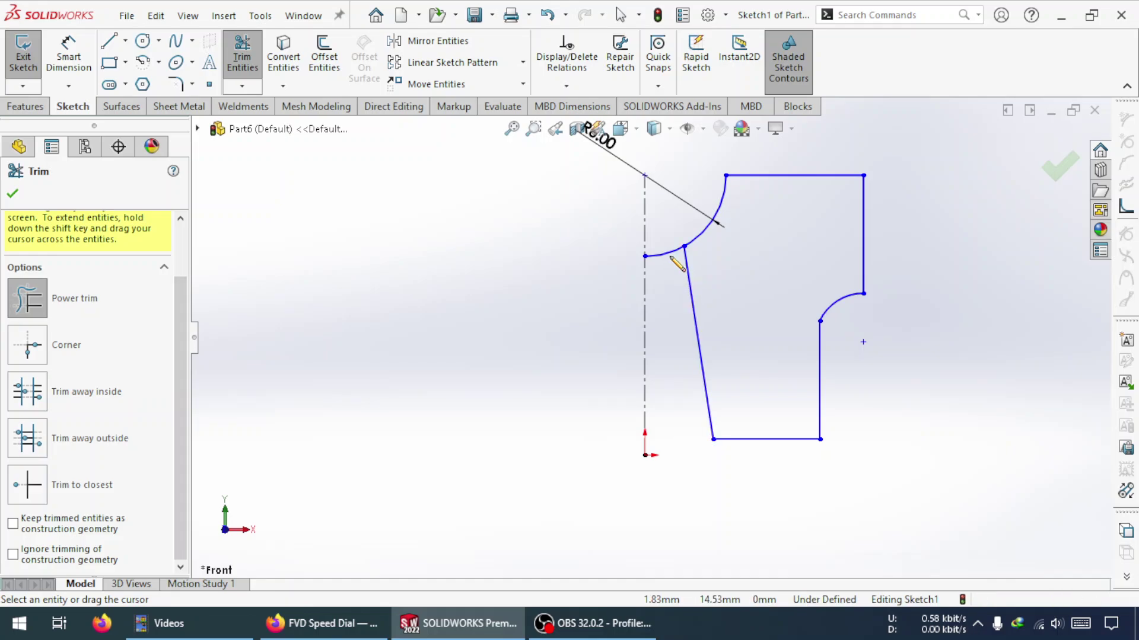
left_click_drag(663, 267, 673, 244)
key("Escape")
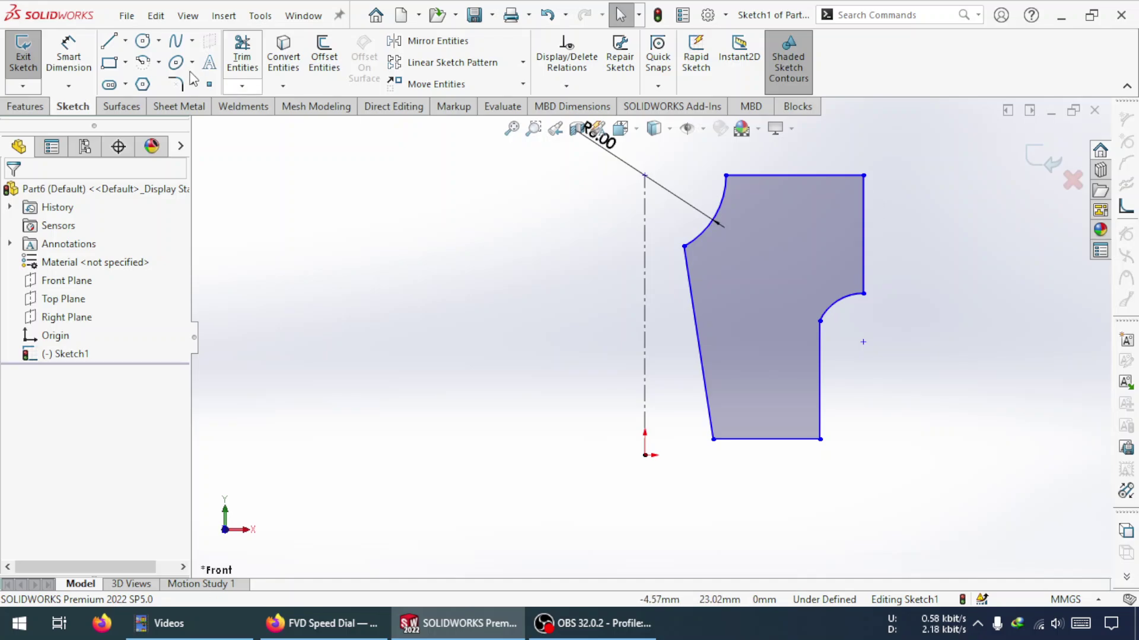
Step: Dimension the horizontal distance from the centerline to the profile's upper outer corner as 20 mm
left_click(68, 56)
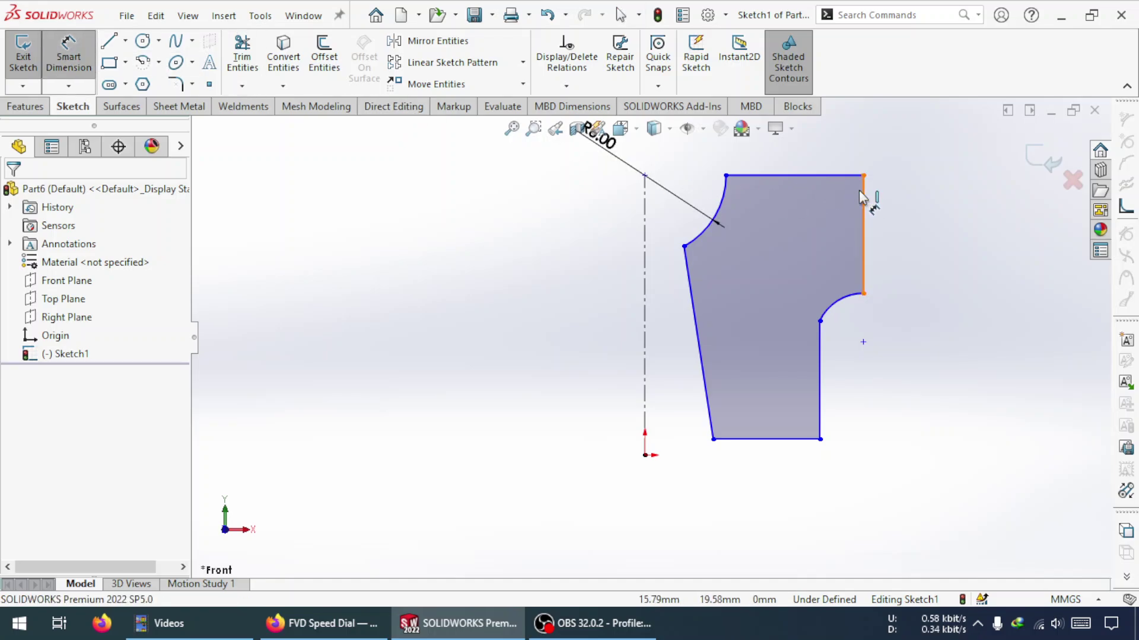
left_click(830, 176)
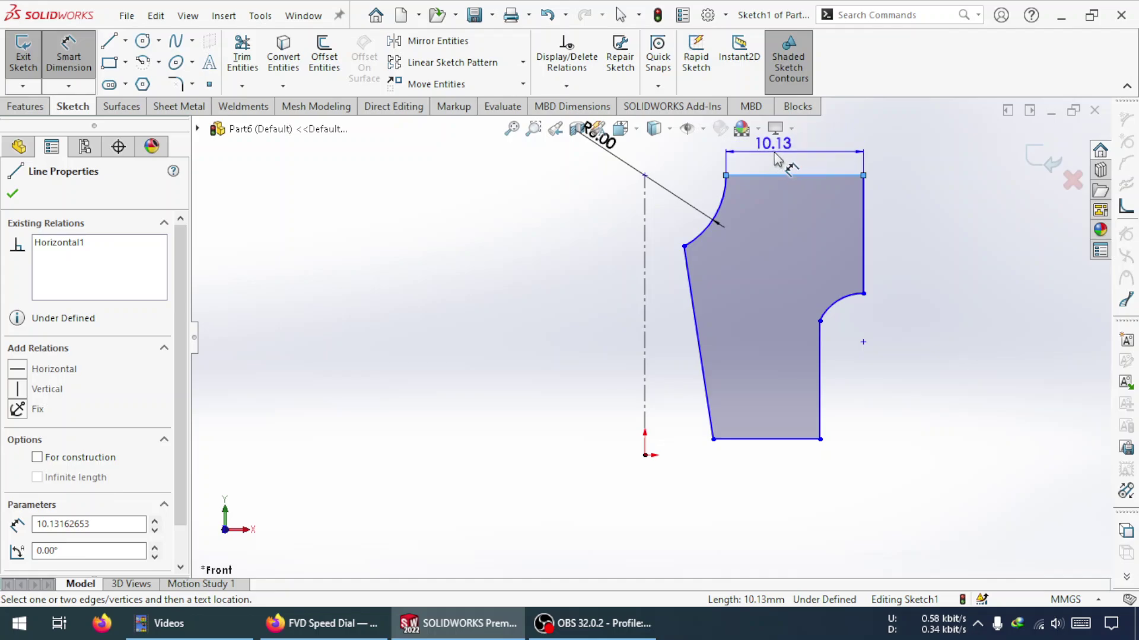
key("Escape")
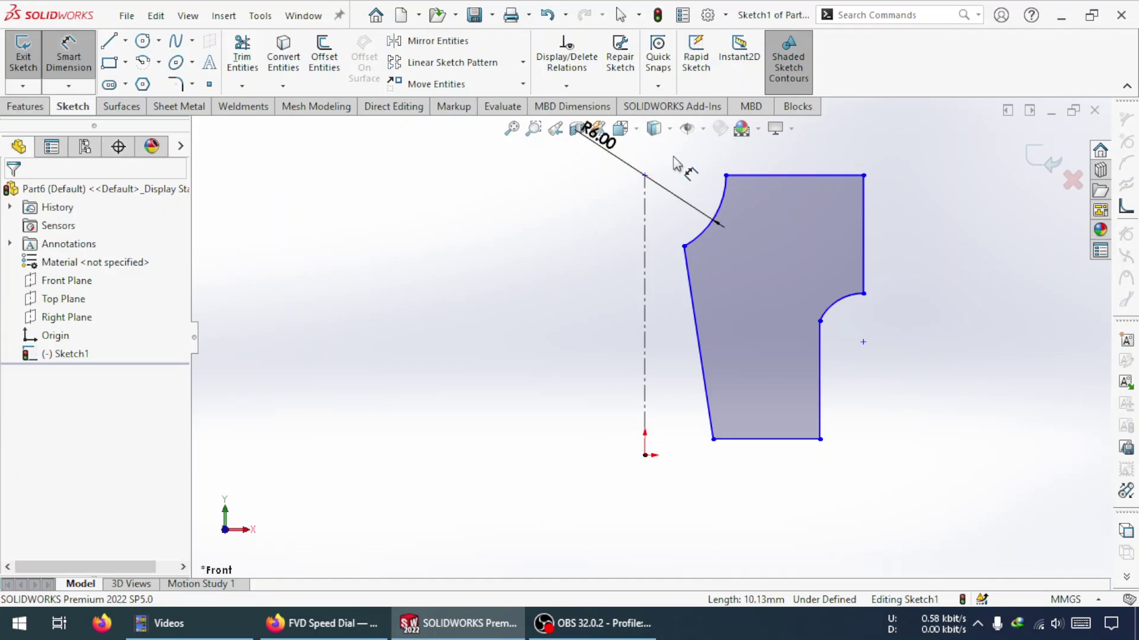
left_click(645, 199)
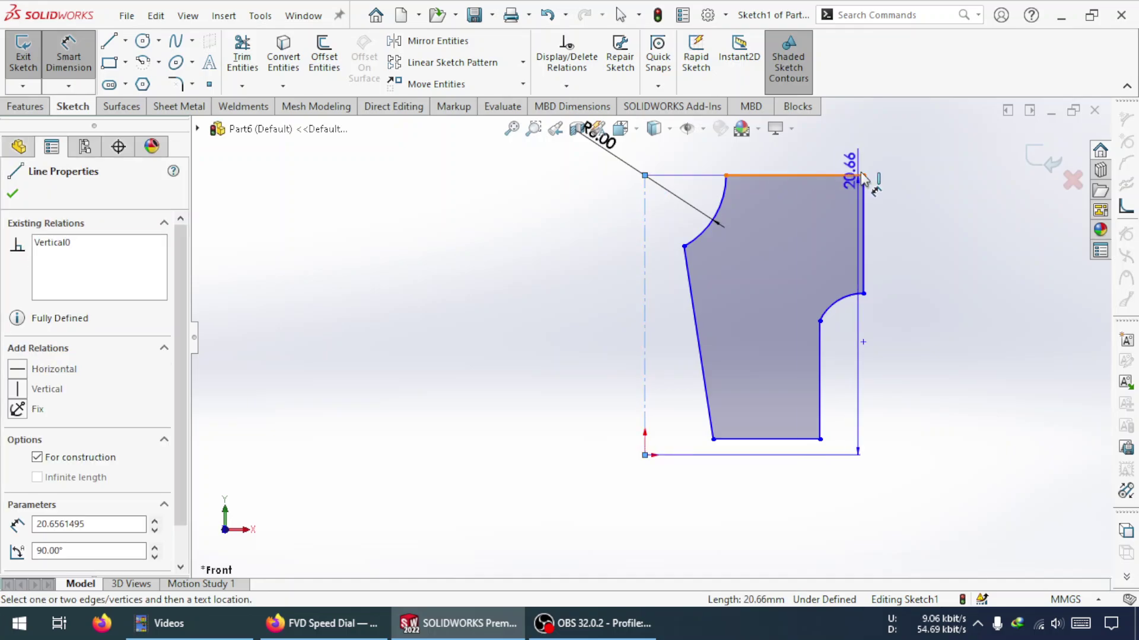
left_click(863, 176)
left_click(776, 159)
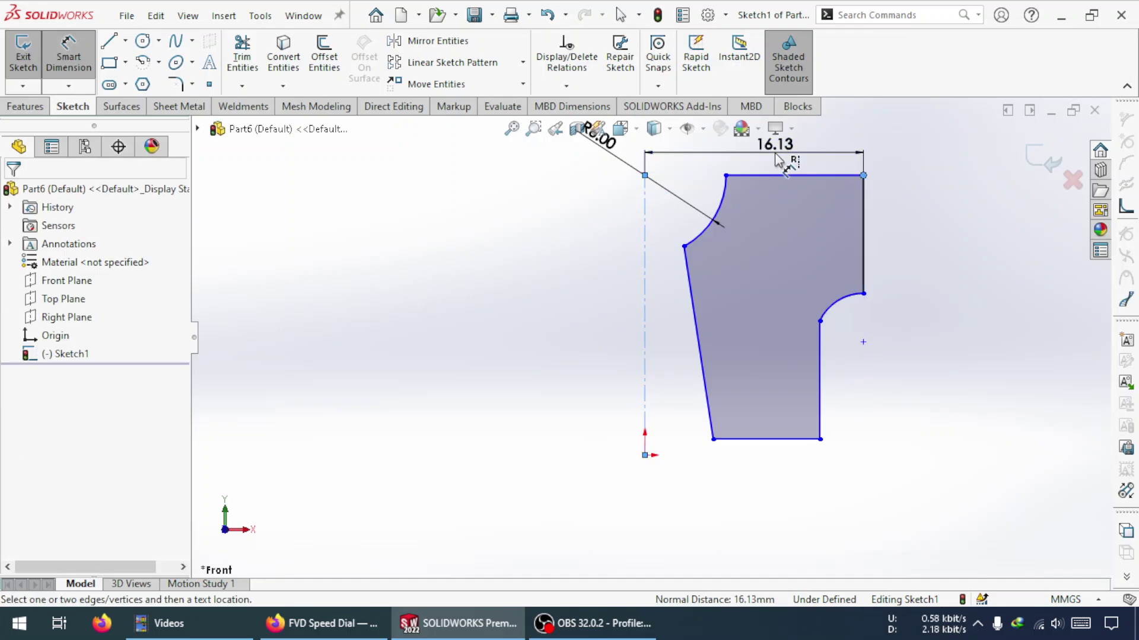
type("20")
key("Return")
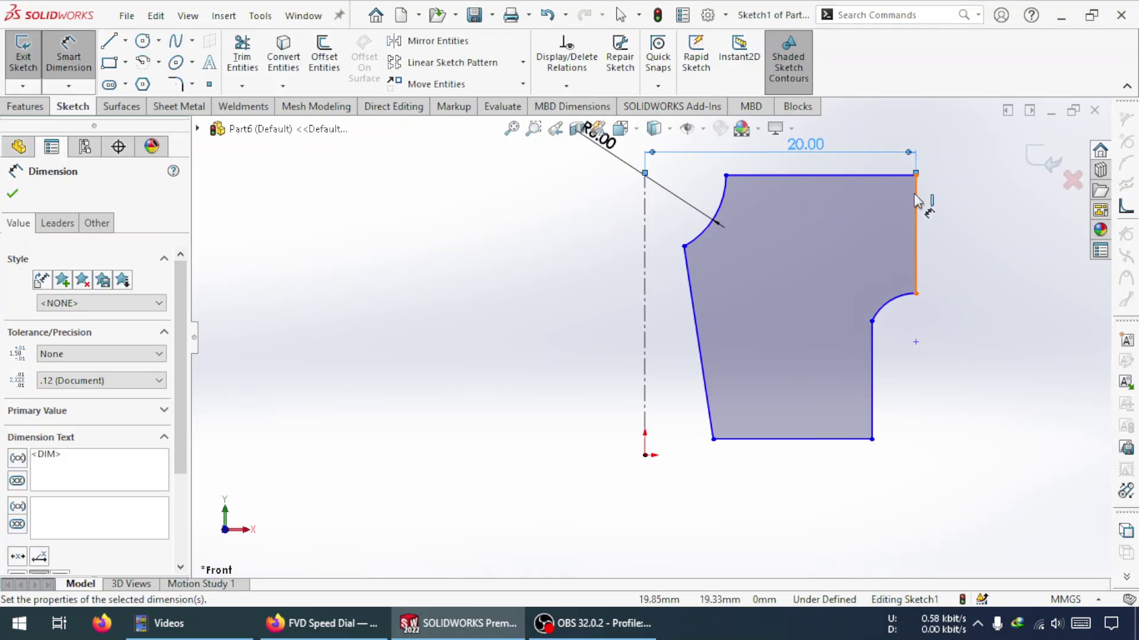
Step: Add a driven doubled-distance dimension from the outer vertical edge across the centerline and place it above the profile
left_click(916, 202)
left_click(645, 221)
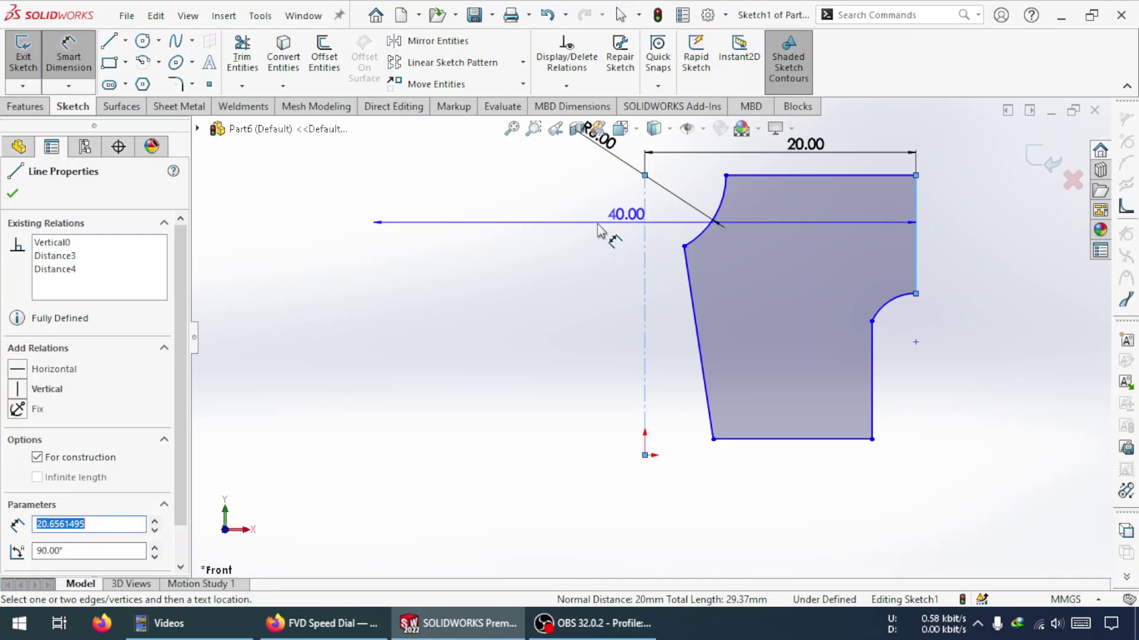
left_click(551, 222)
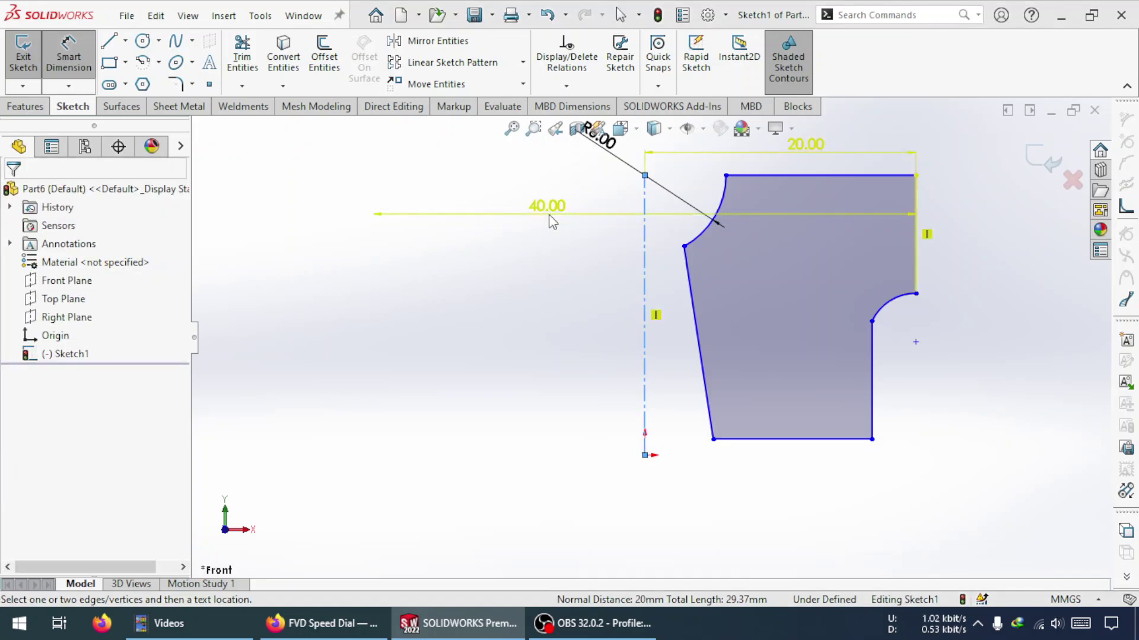
key("Return")
scroll(587, 209, "up", 3)
scroll(590, 207, "down", 2)
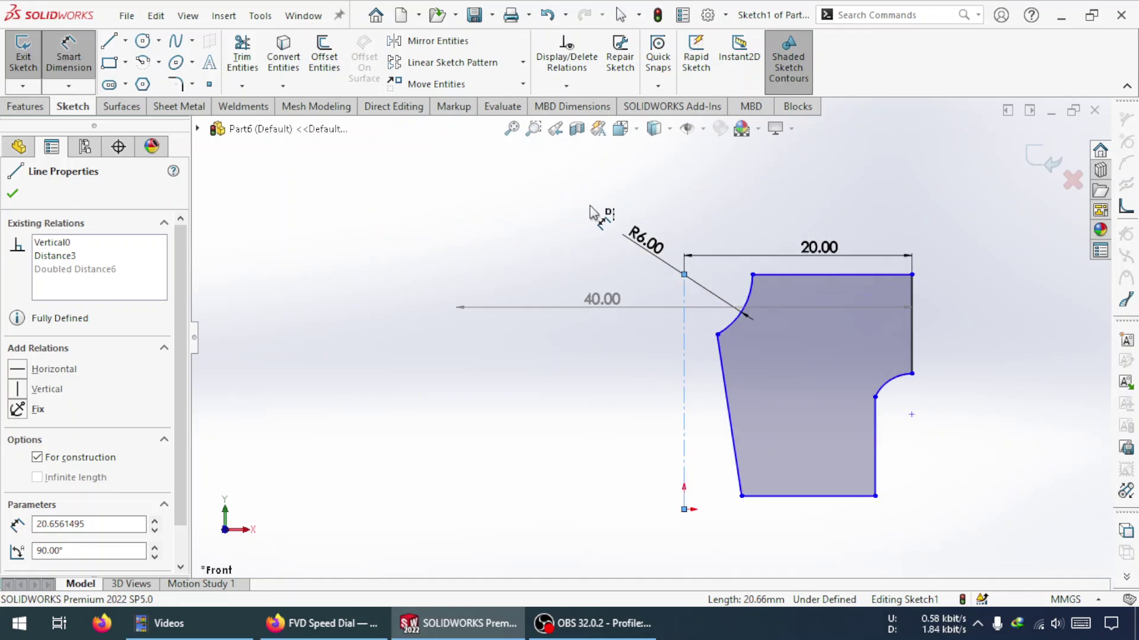
scroll(590, 212, "down", 1)
mouse_move(615, 325)
left_mouse_down()
mouse_move(661, 199)
mouse_move(663, 212)
left_mouse_up()
key("Escape")
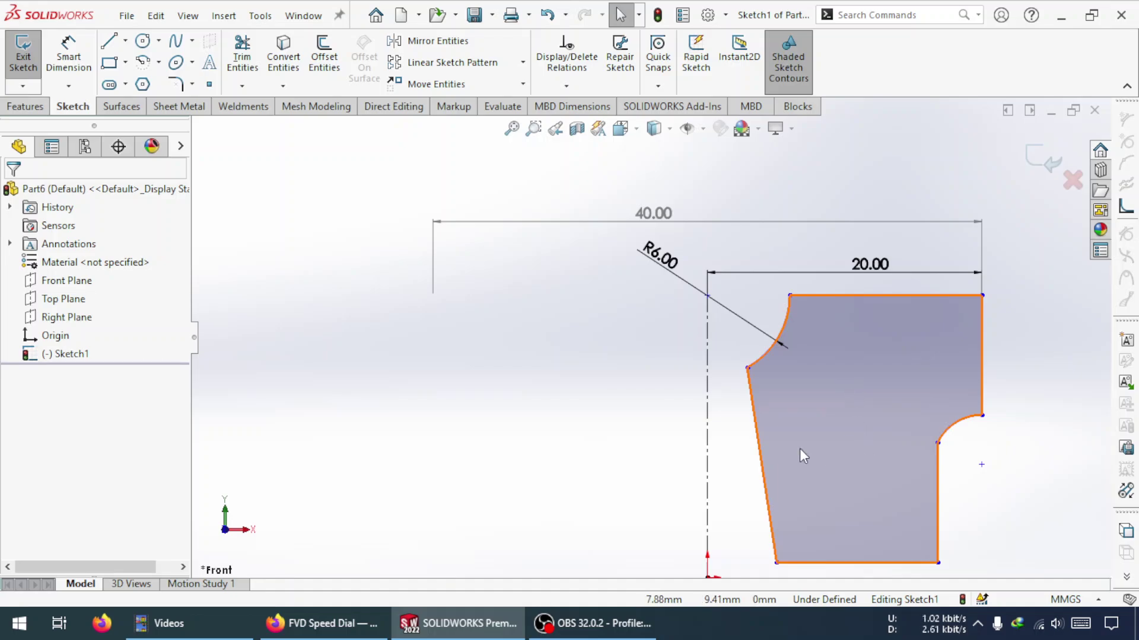
Step: Dimension the vertical distance from the centerline's upper end to the R6 arc's lower end as 6 mm
left_click(69, 57)
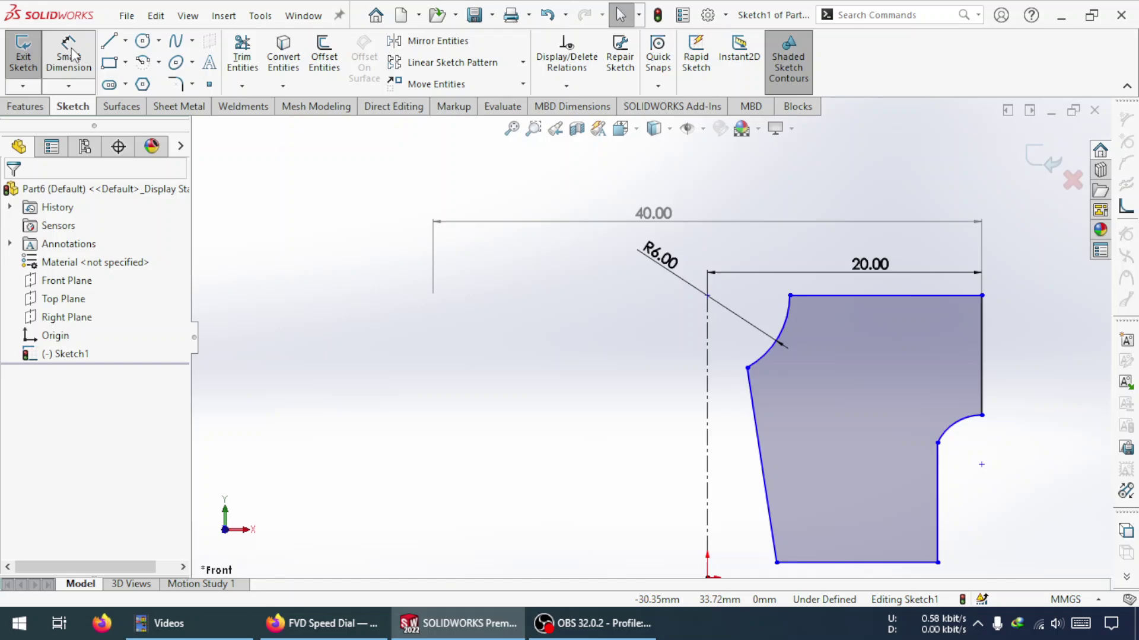
left_click(747, 369)
left_click(708, 295)
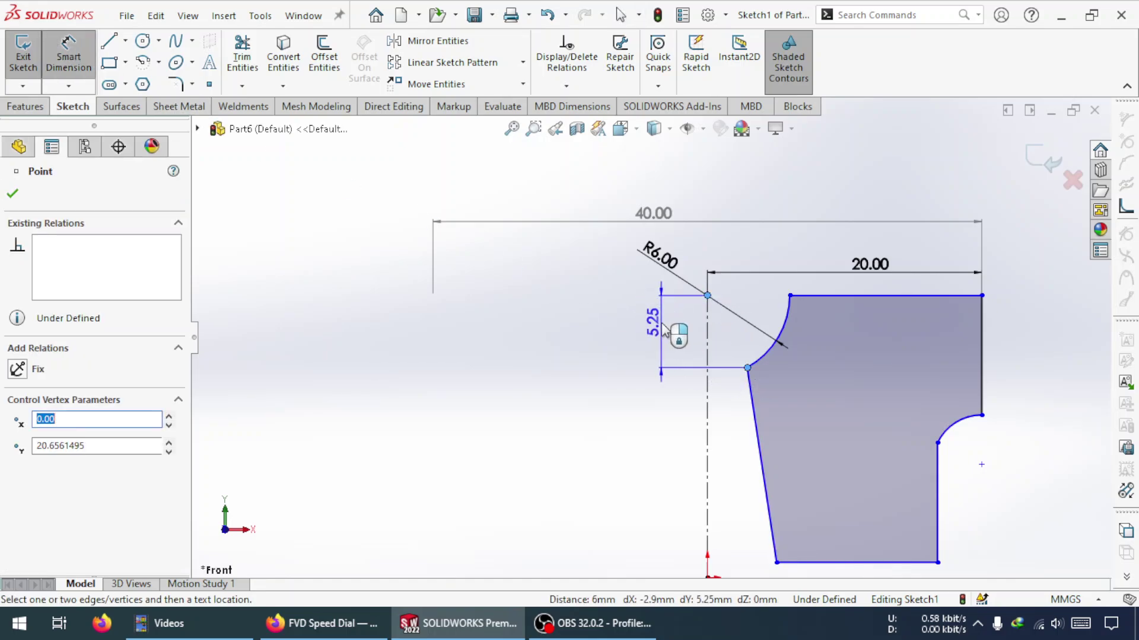
left_click(667, 335)
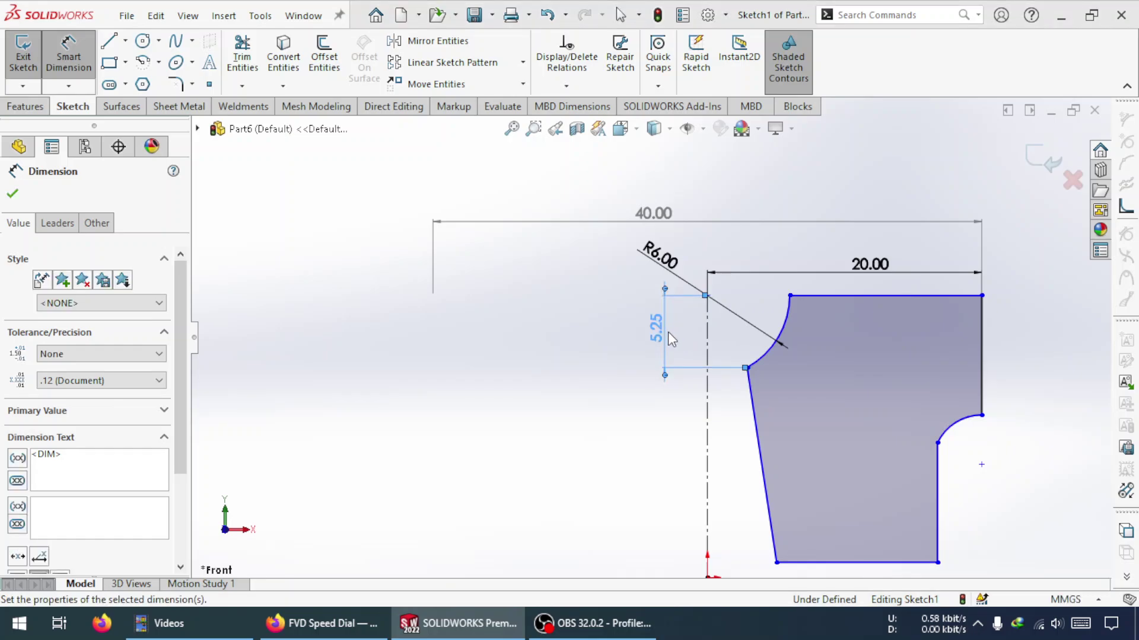
type("6")
key("Return")
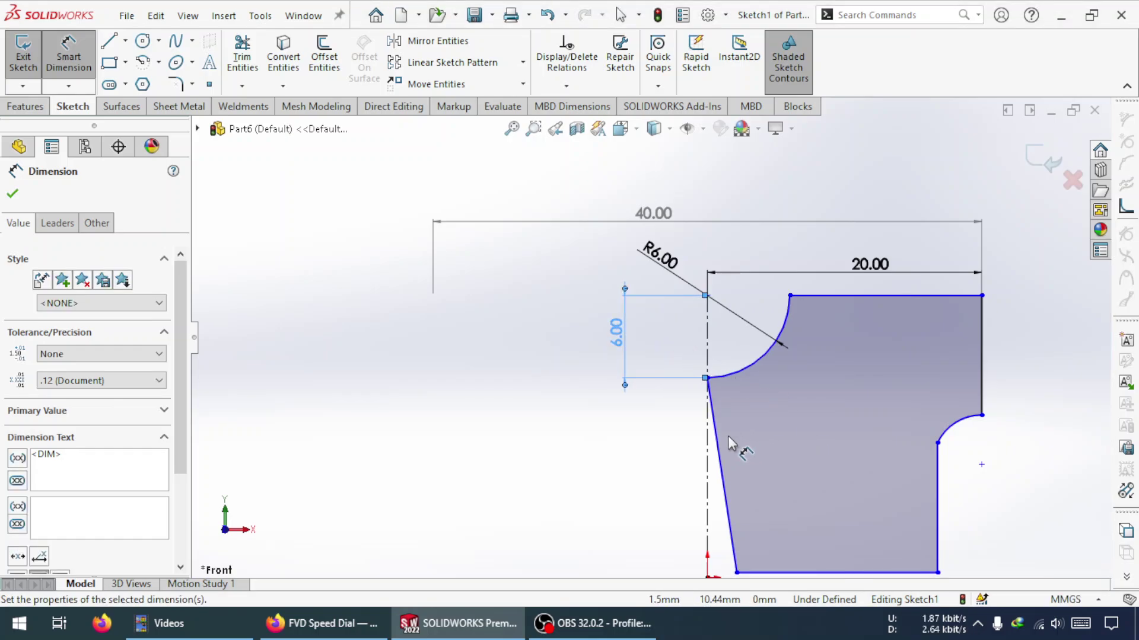
scroll(727, 437, "down", 2)
scroll(727, 437, "up", 4)
left_click(697, 489)
key("Escape")
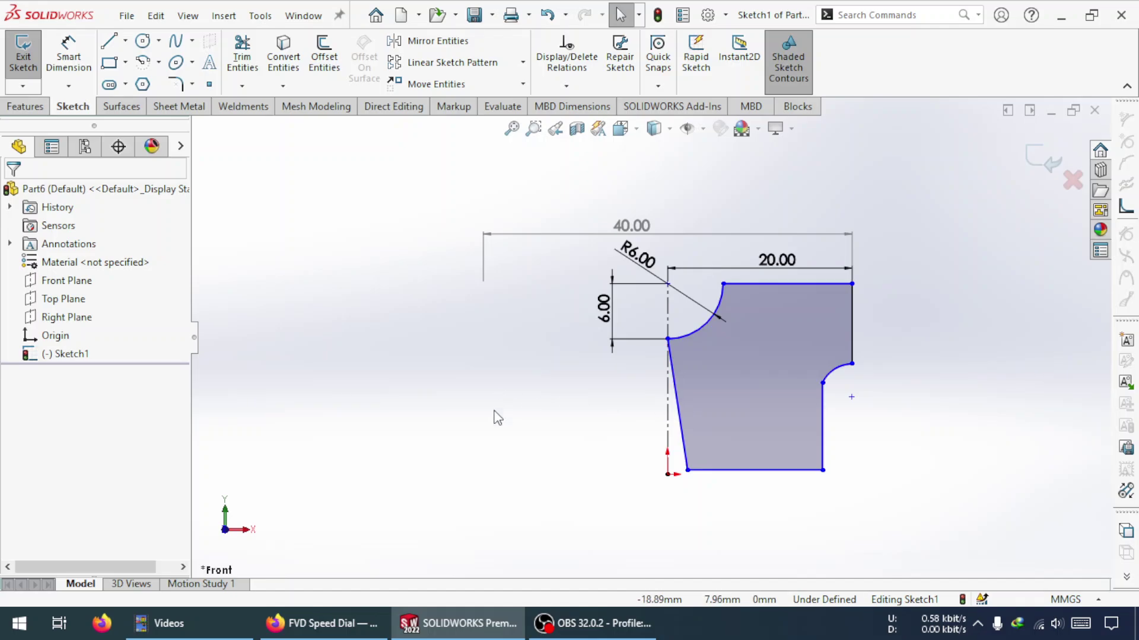
Step: Bring the profile's bottom edge level with the origin by relating its lower inner corner horizontally to the origin
left_click(73, 59)
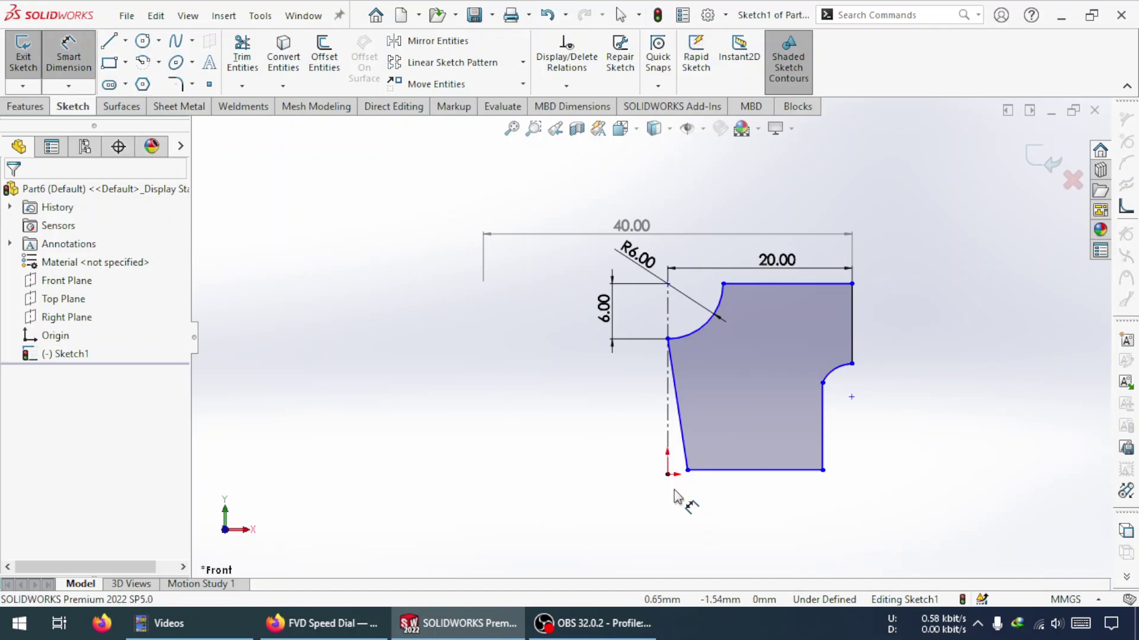
key("Escape")
left_click_drag(703, 471, 735, 454)
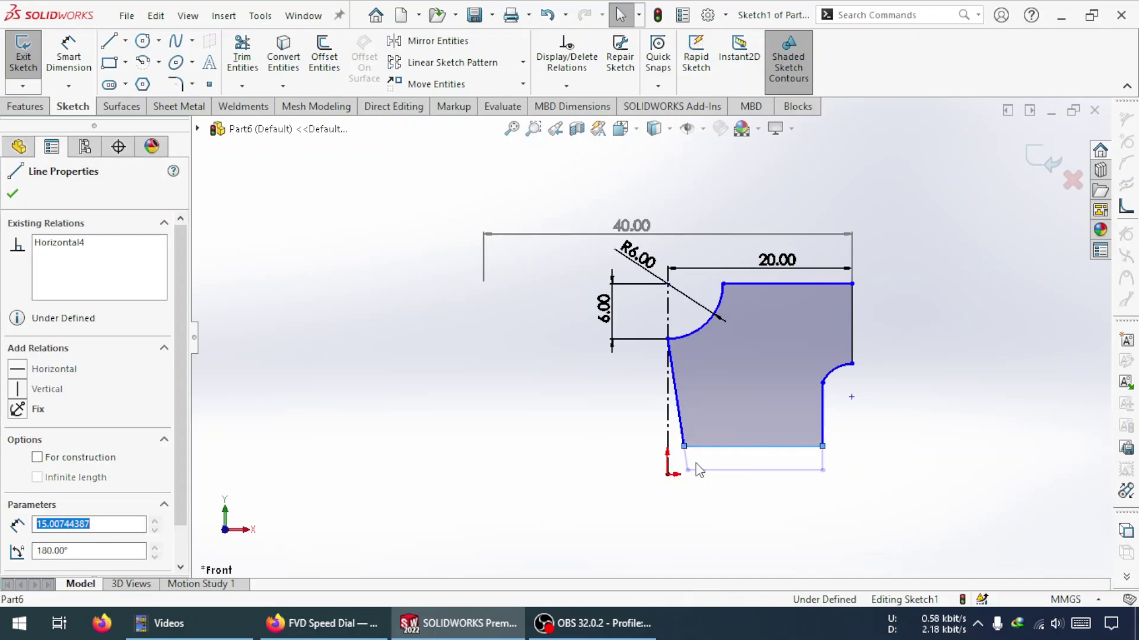
left_click(668, 475, "ctrl")
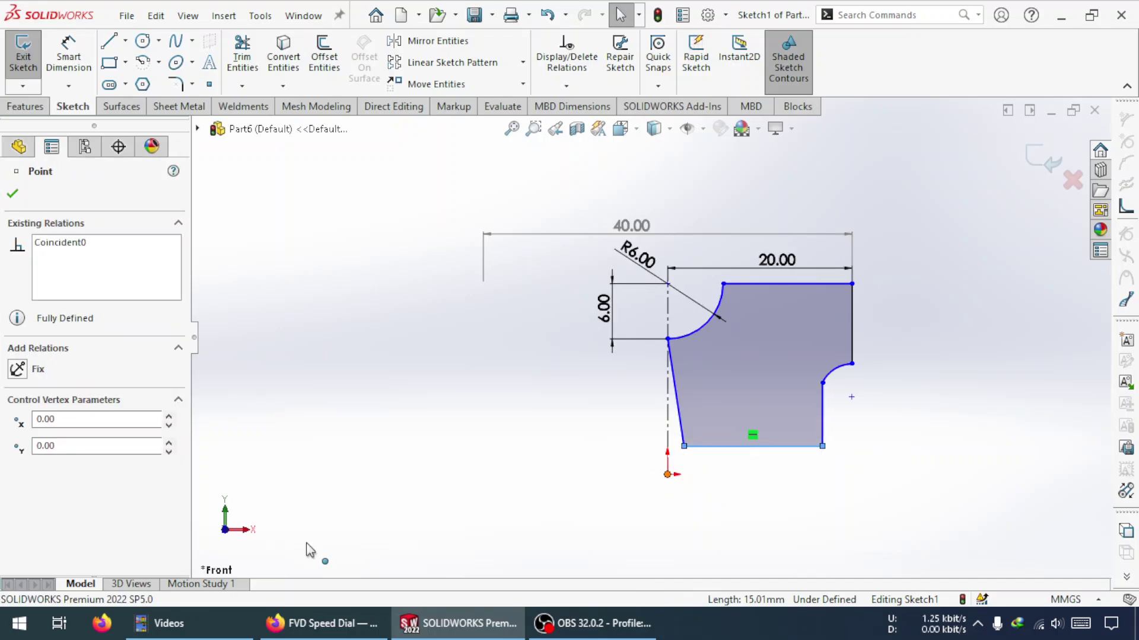
left_click(416, 519)
left_click(668, 474)
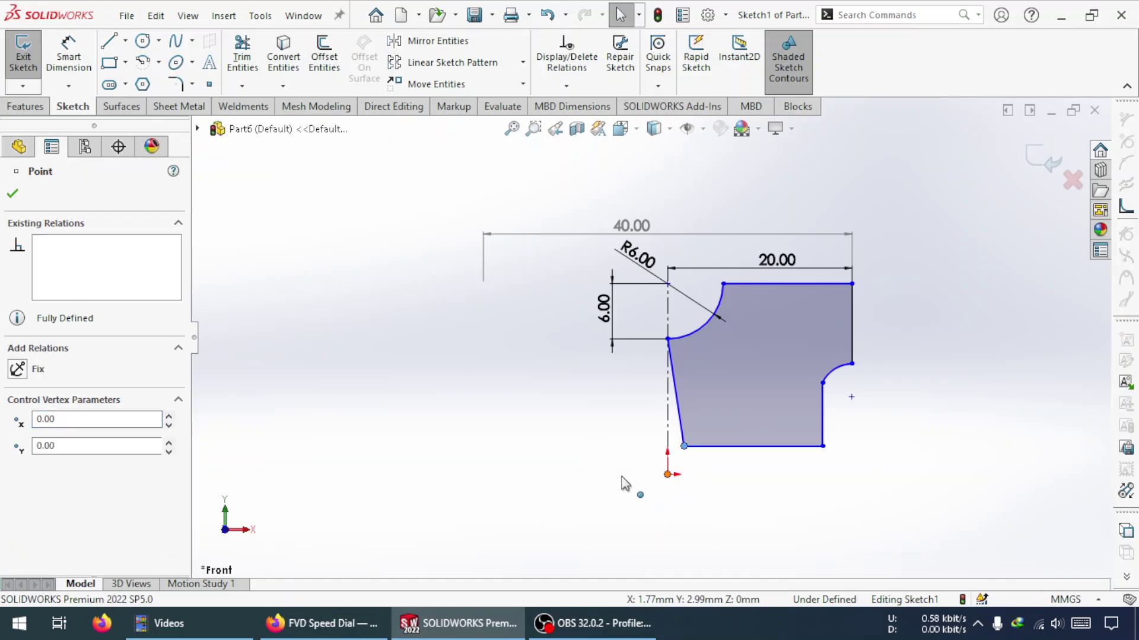
left_click(640, 494, "ctrl")
left_click(18, 462)
left_click(328, 462)
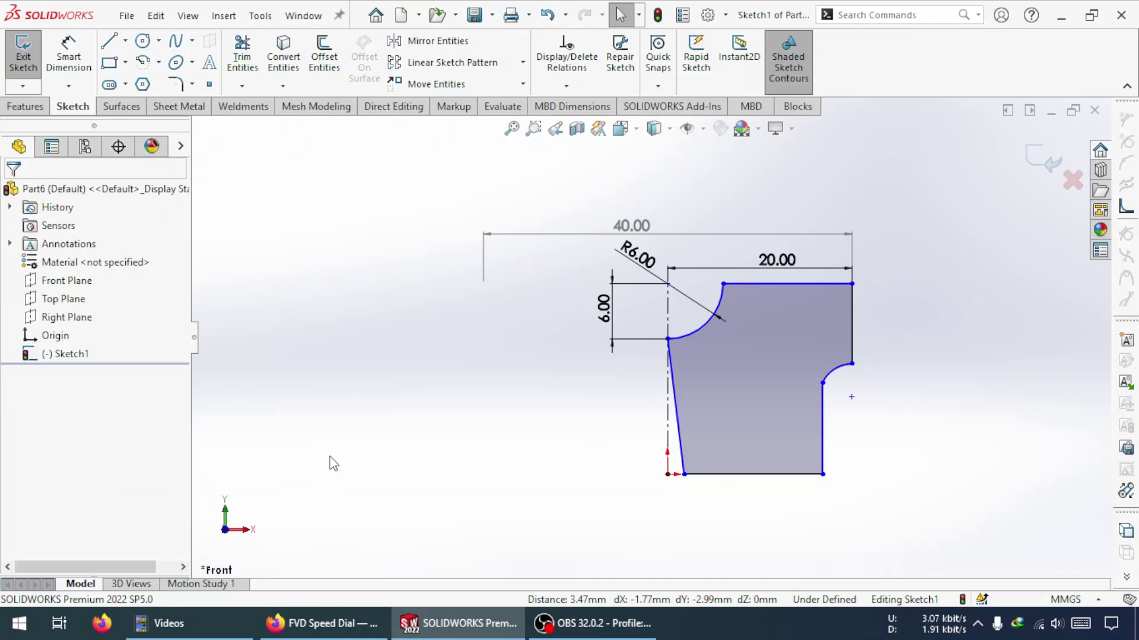
Step: Try to dimension the angle between the slanted line and the centerline as 88°
scroll(886, 425, "down", 2)
left_click(68, 58)
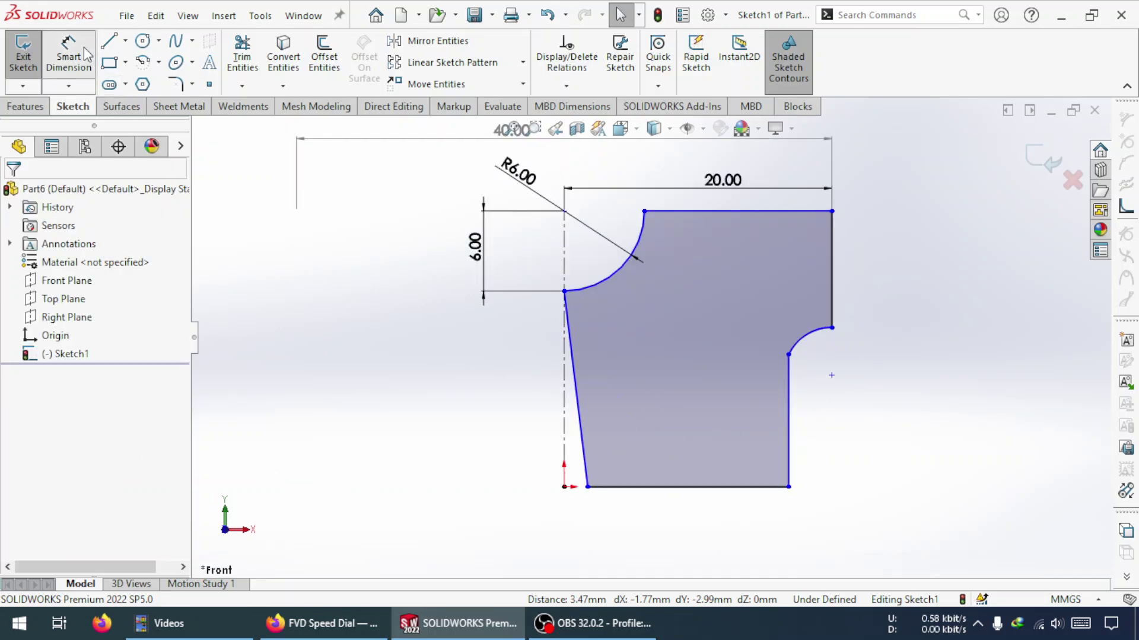
left_click(583, 475)
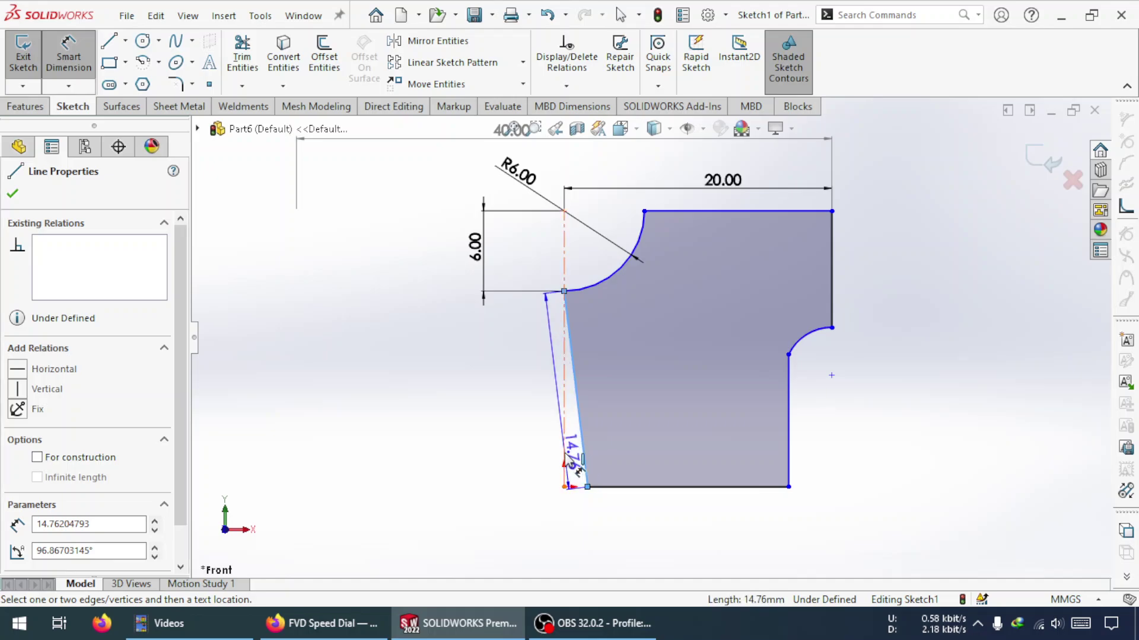
left_click(564, 468)
left_click(579, 473)
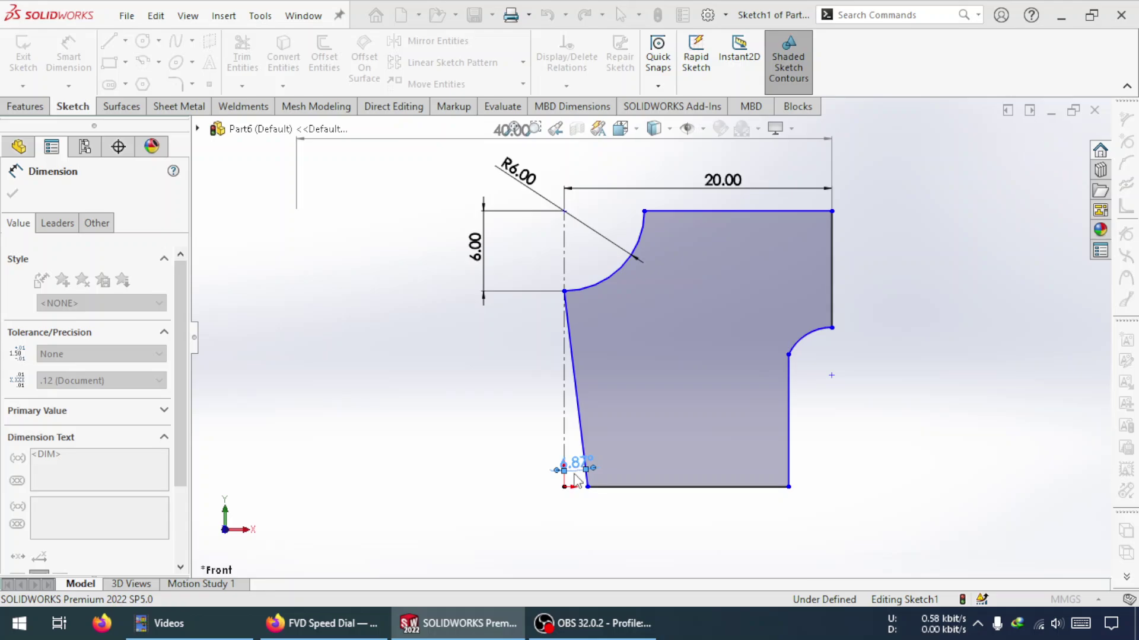
key("Return")
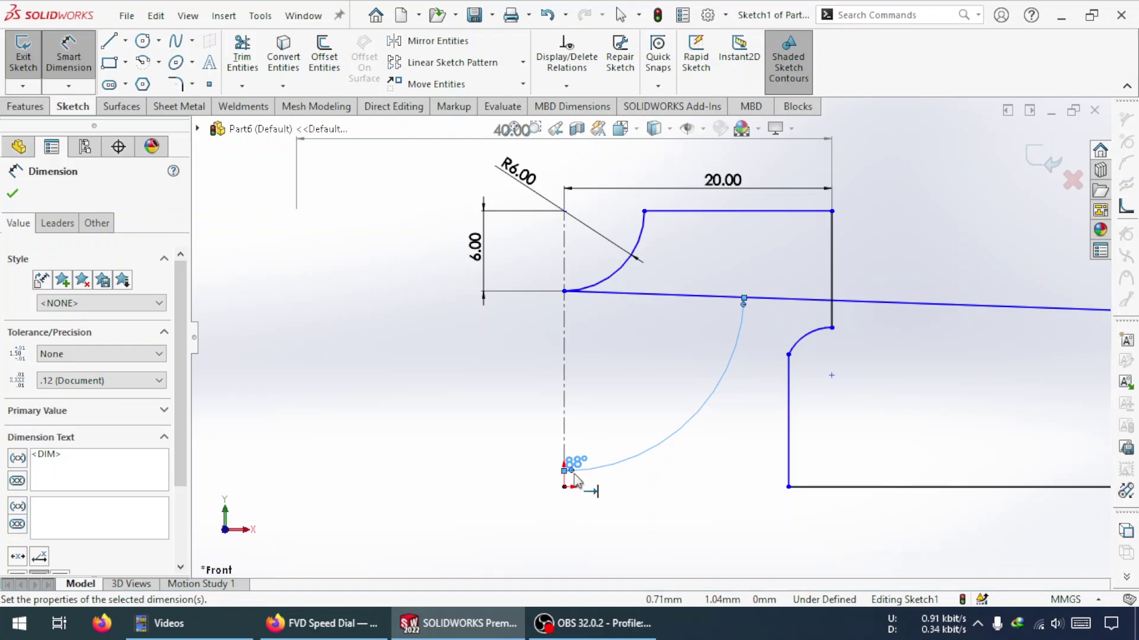
Step: Undo the 88° angle change and delete the angle dimension between the slanted line and the centerline
key("ctrl+z")
key("Escape")
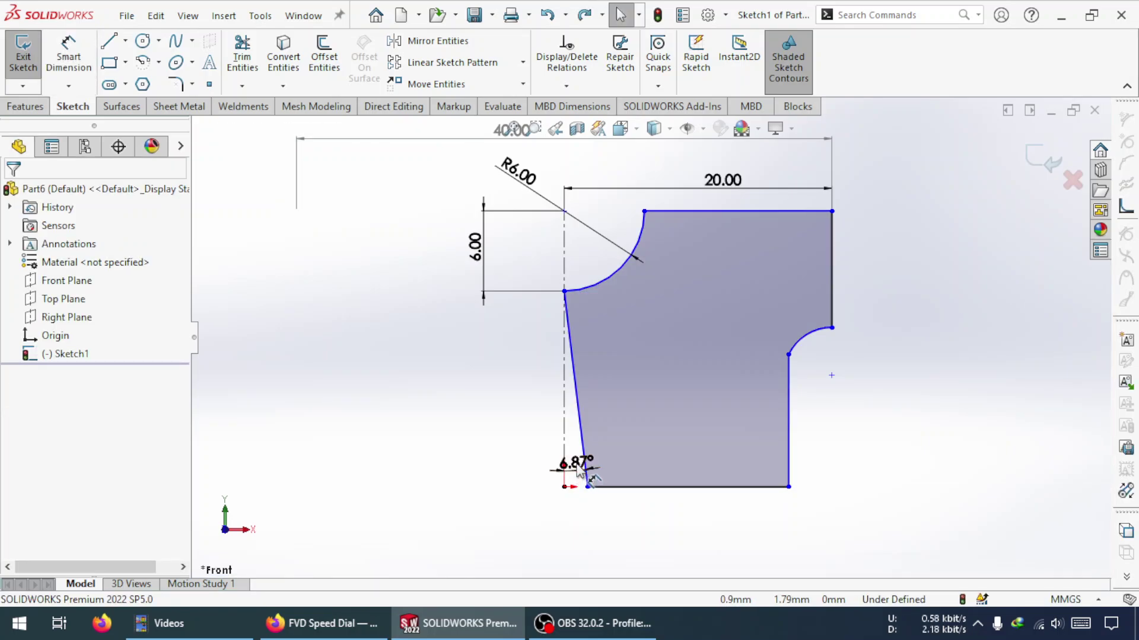
left_click(578, 465)
key("Delete")
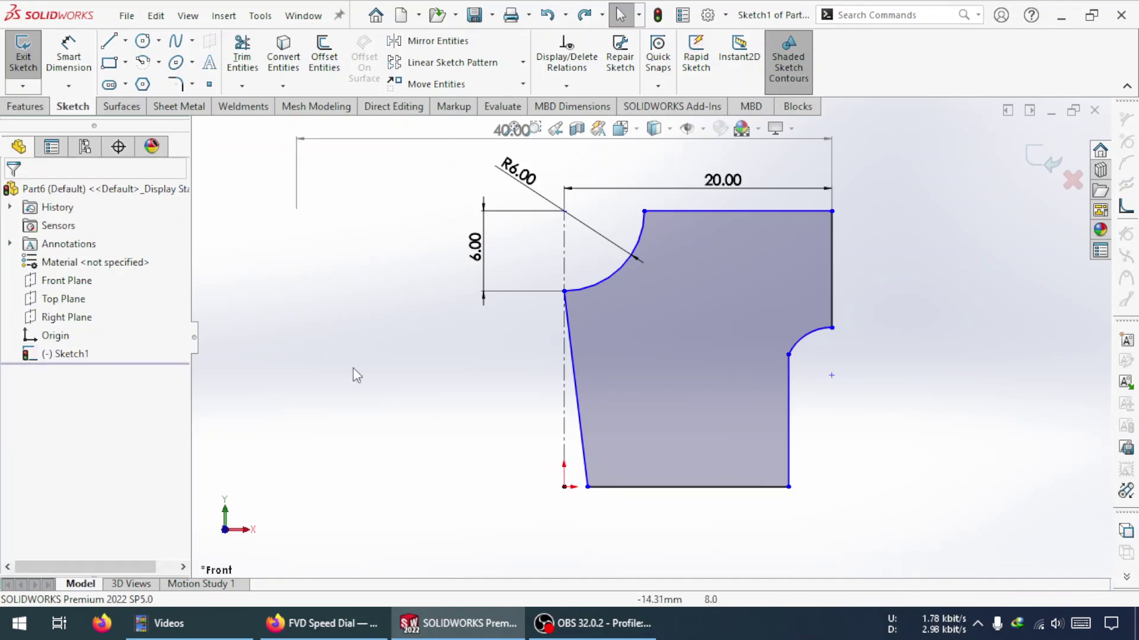
left_click(74, 67)
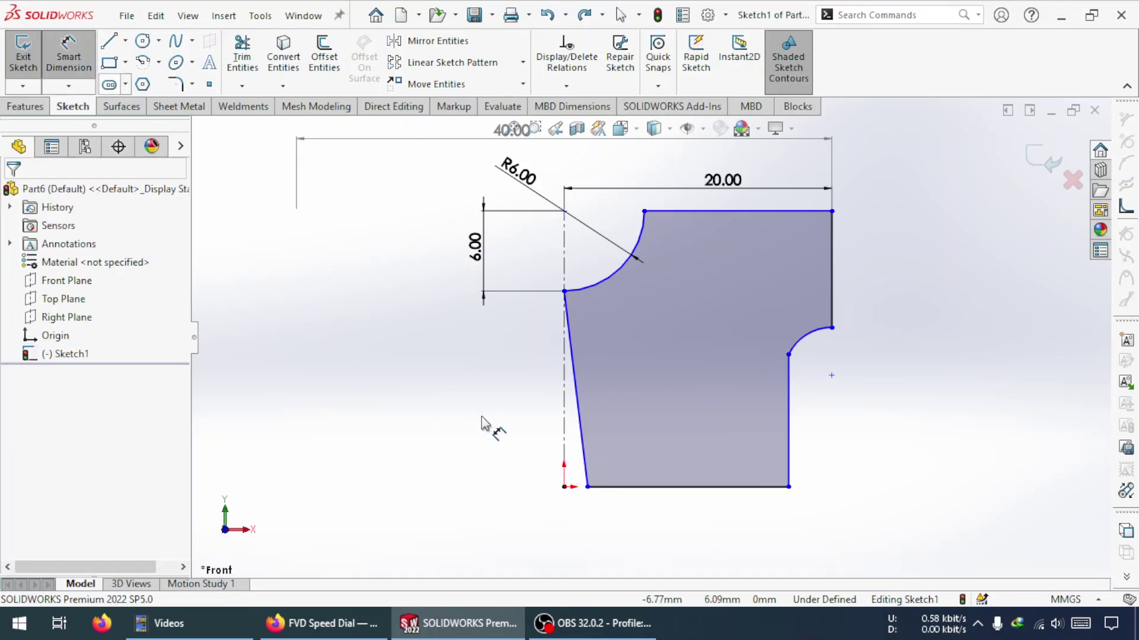
left_click(565, 487)
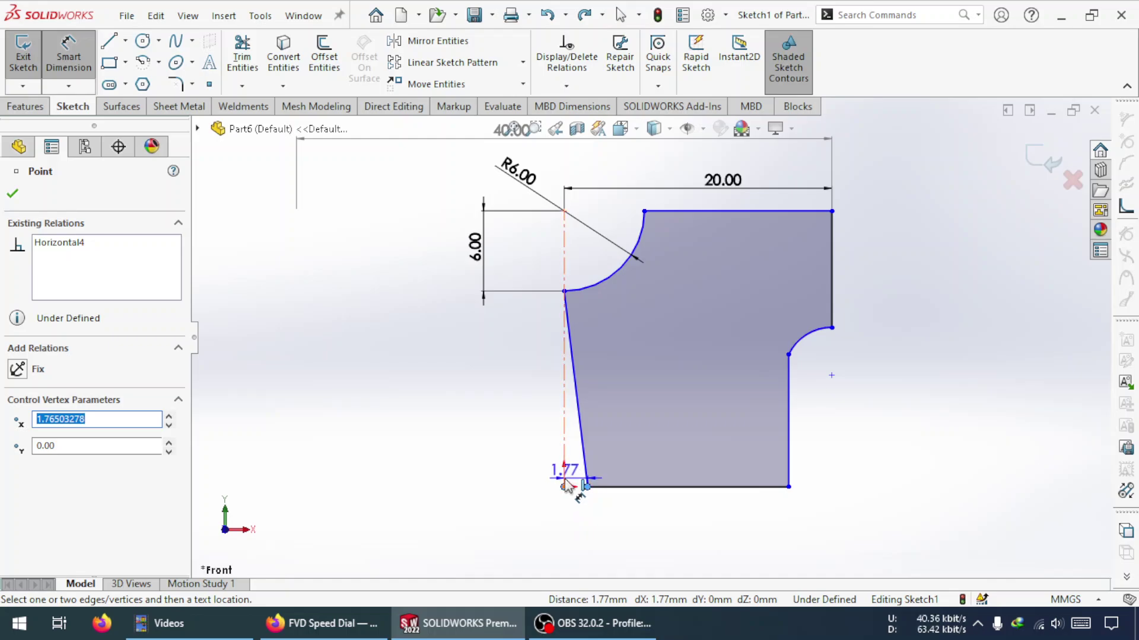
left_click(587, 488)
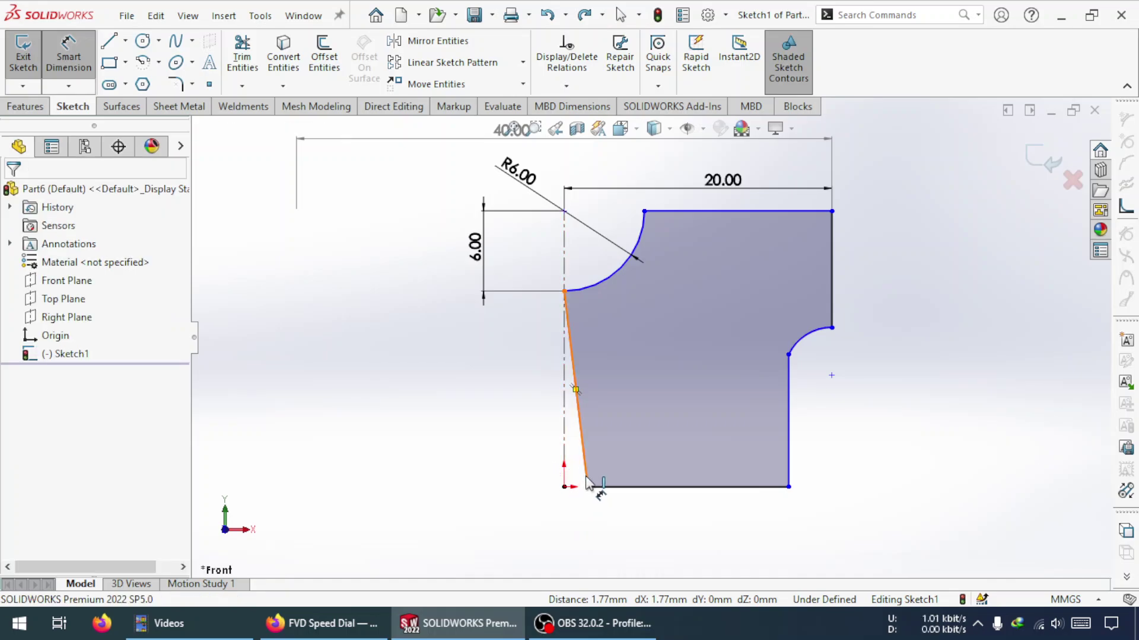
left_click(576, 478)
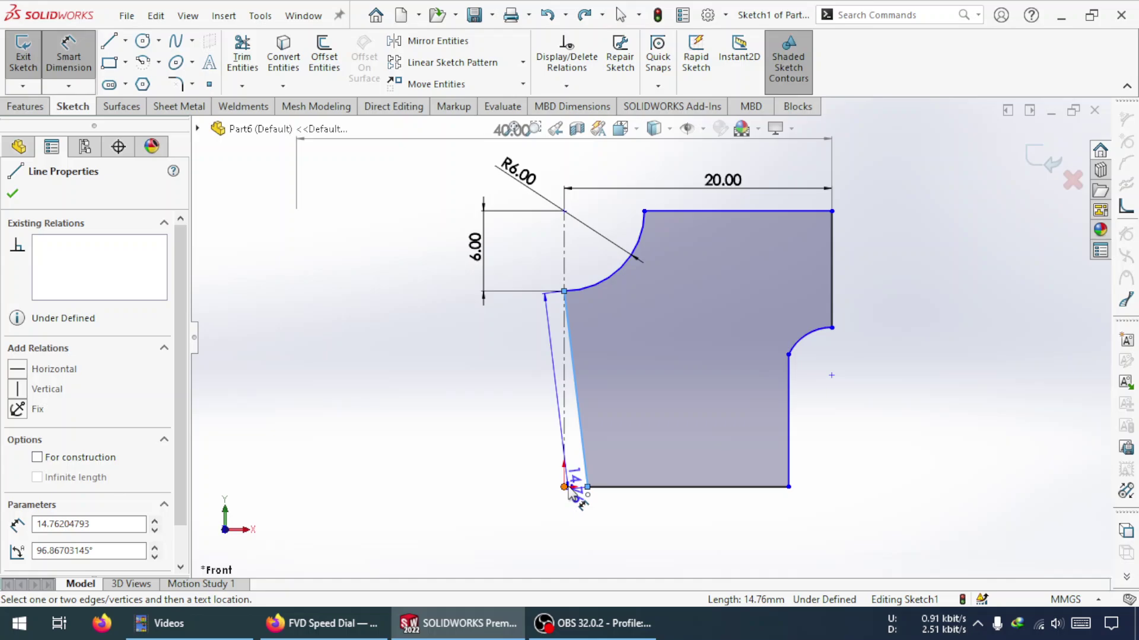
left_click(586, 488)
left_click(587, 488)
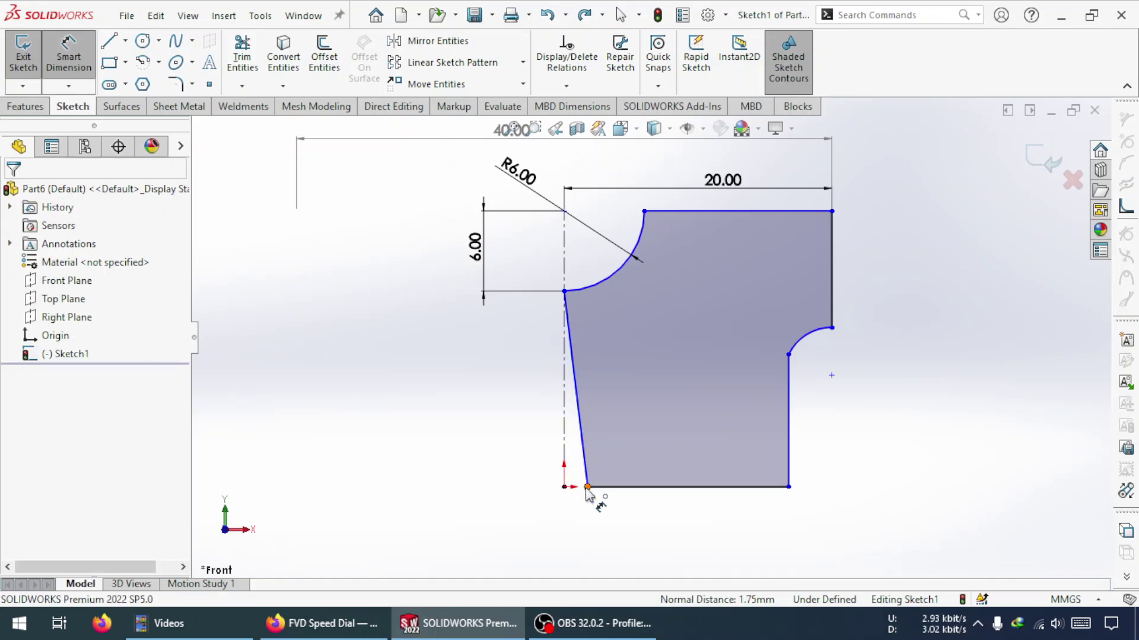
left_click(586, 488)
key("Escape")
key("Escape")
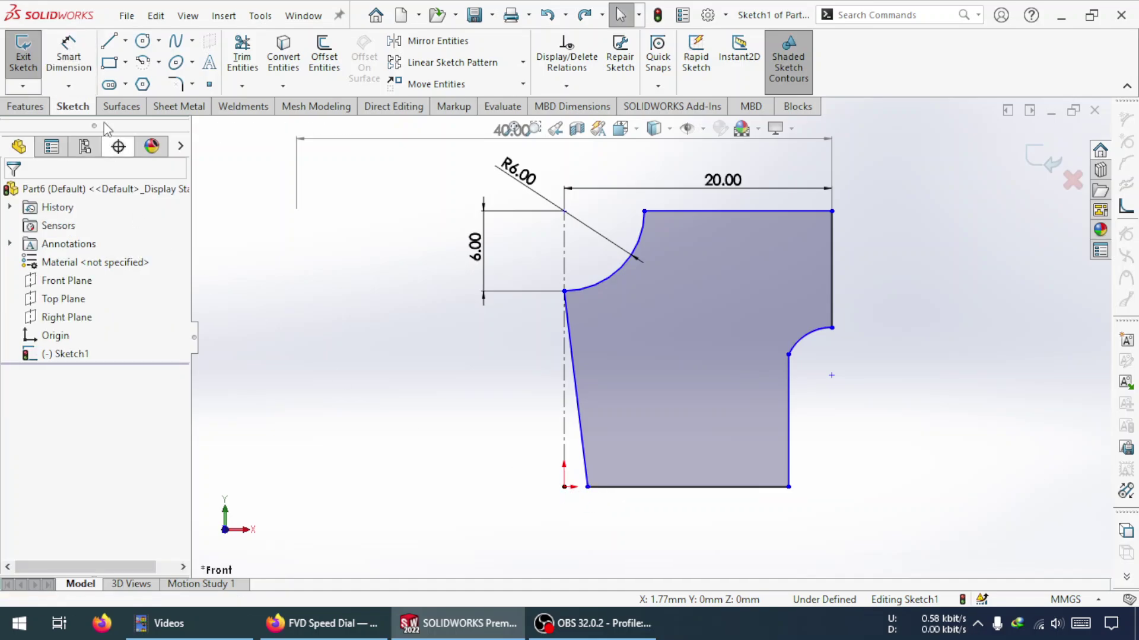
left_click(69, 57)
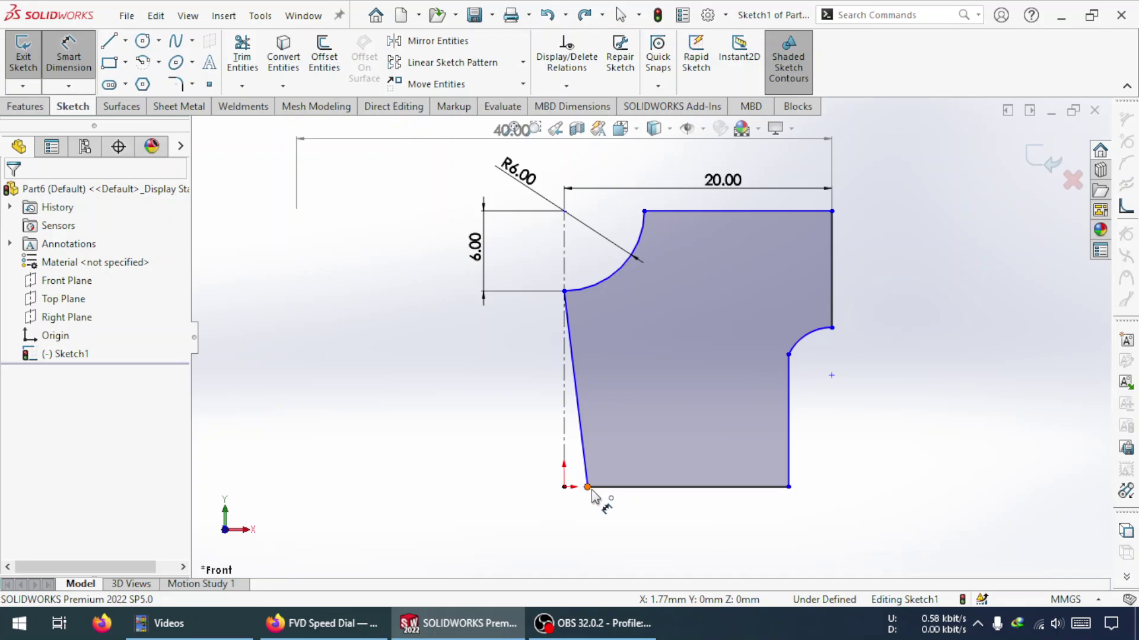
left_click(586, 486)
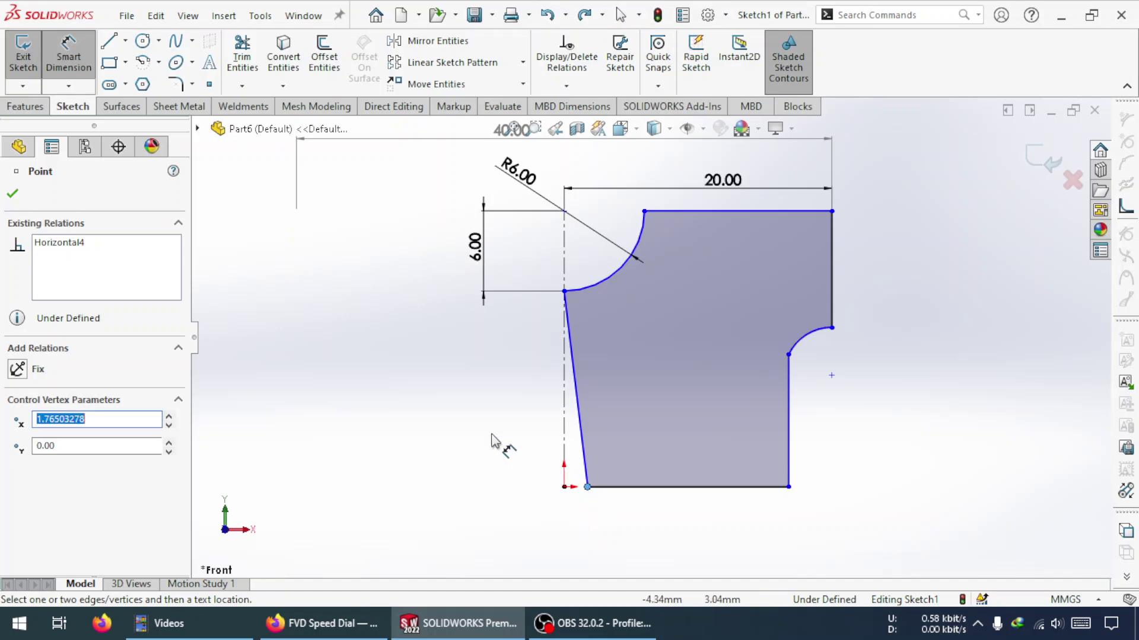
left_click(584, 482)
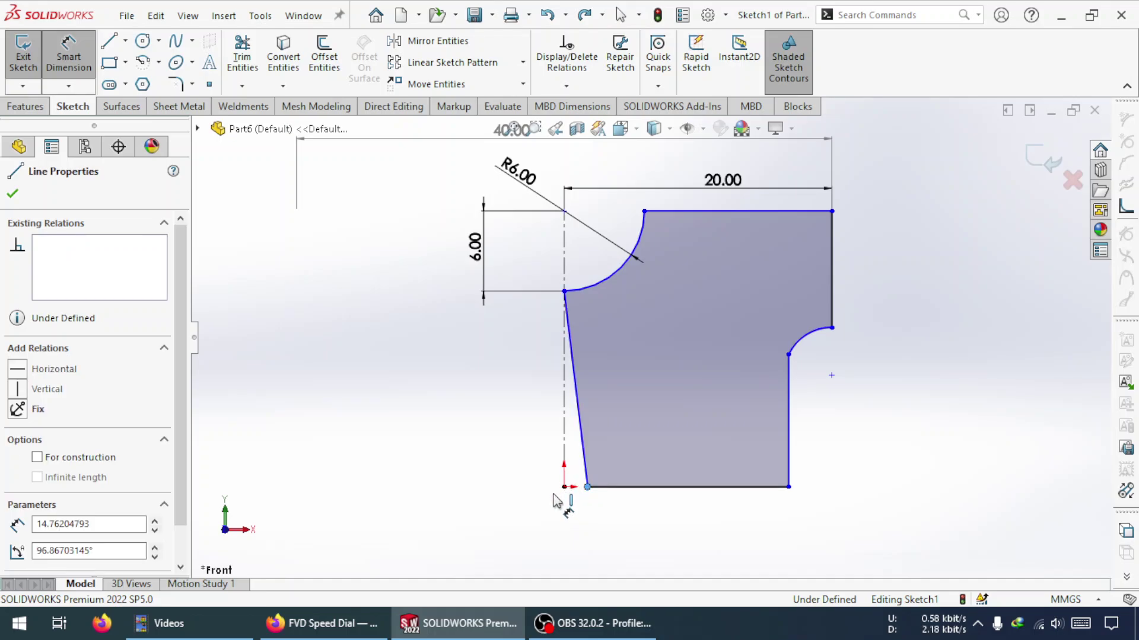
left_click(587, 477)
left_click(583, 480)
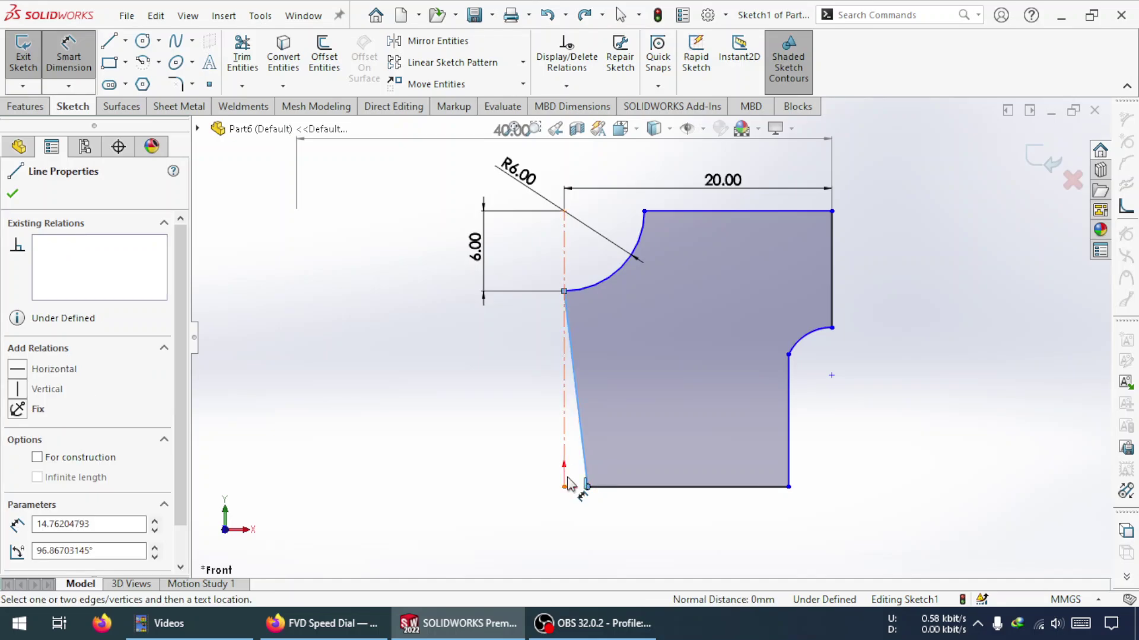
key("Escape")
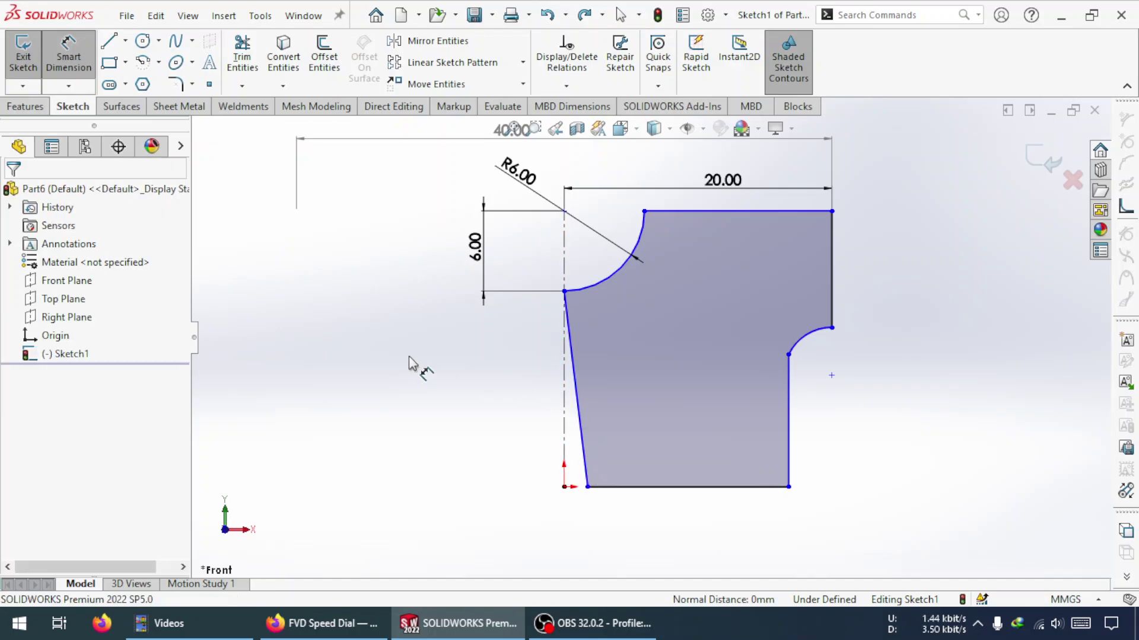
key("Escape")
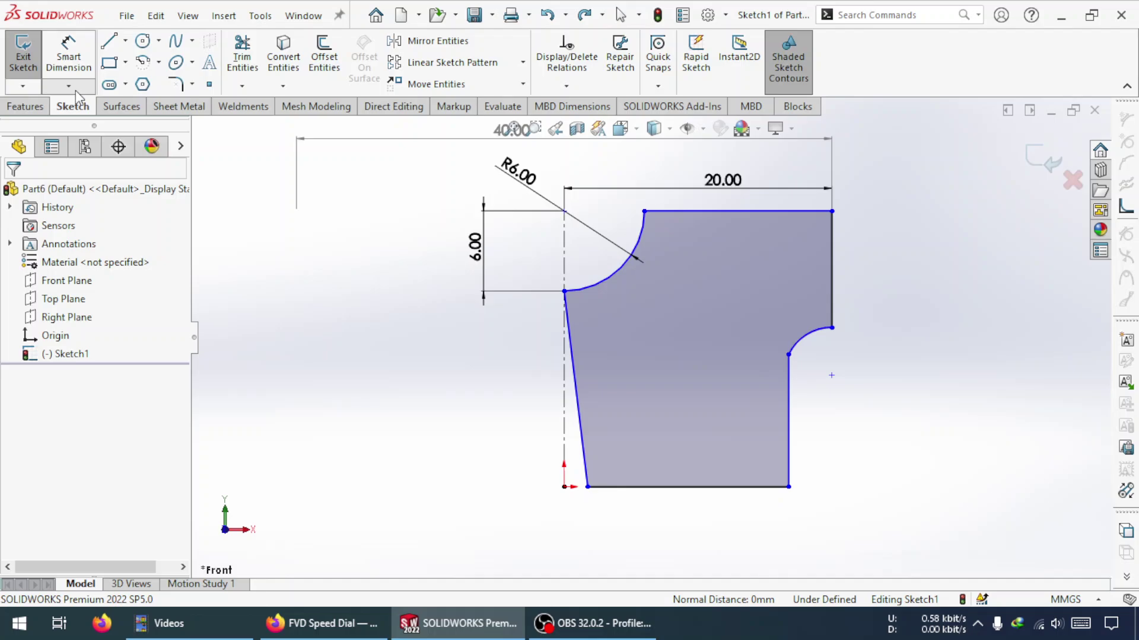
left_click(75, 91)
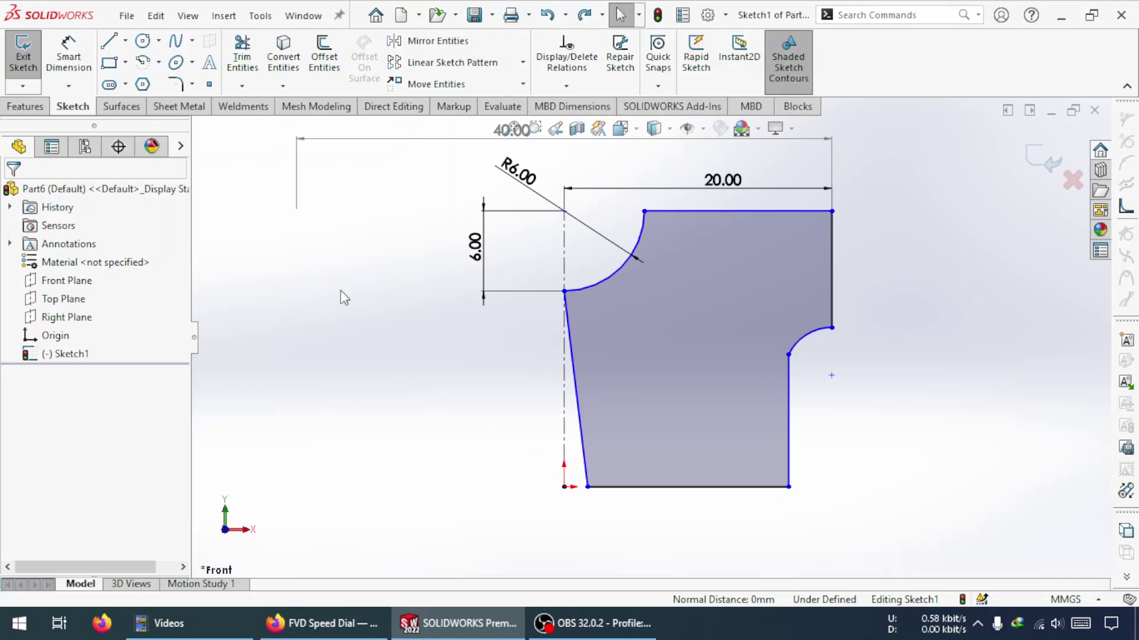
left_click(69, 59)
scroll(534, 480, "down", 5)
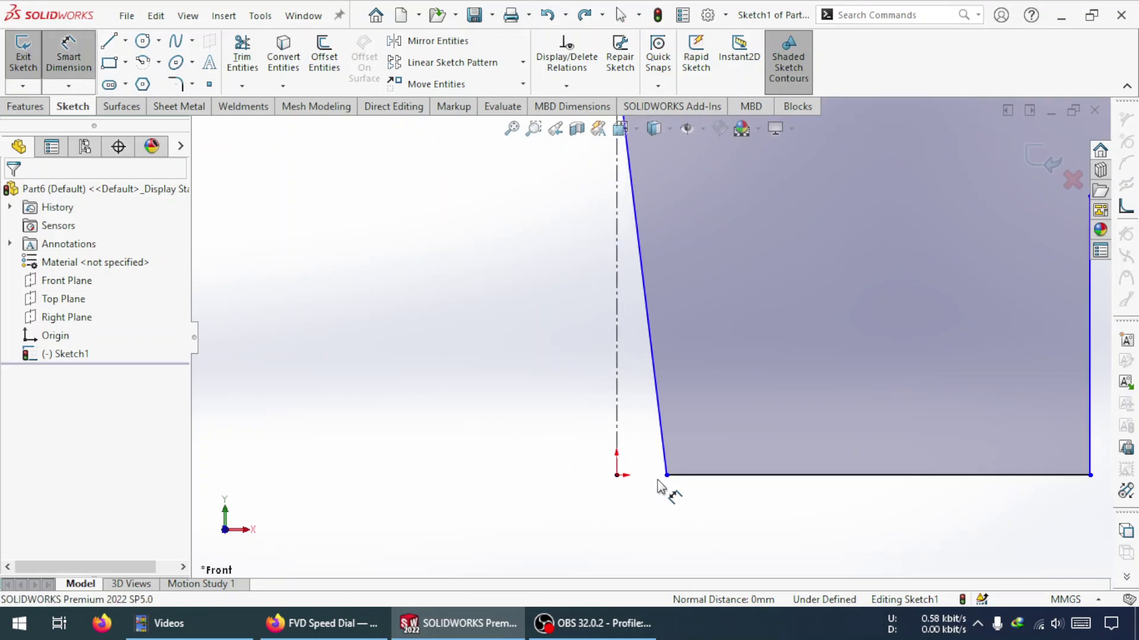
scroll(659, 486, "down", 2)
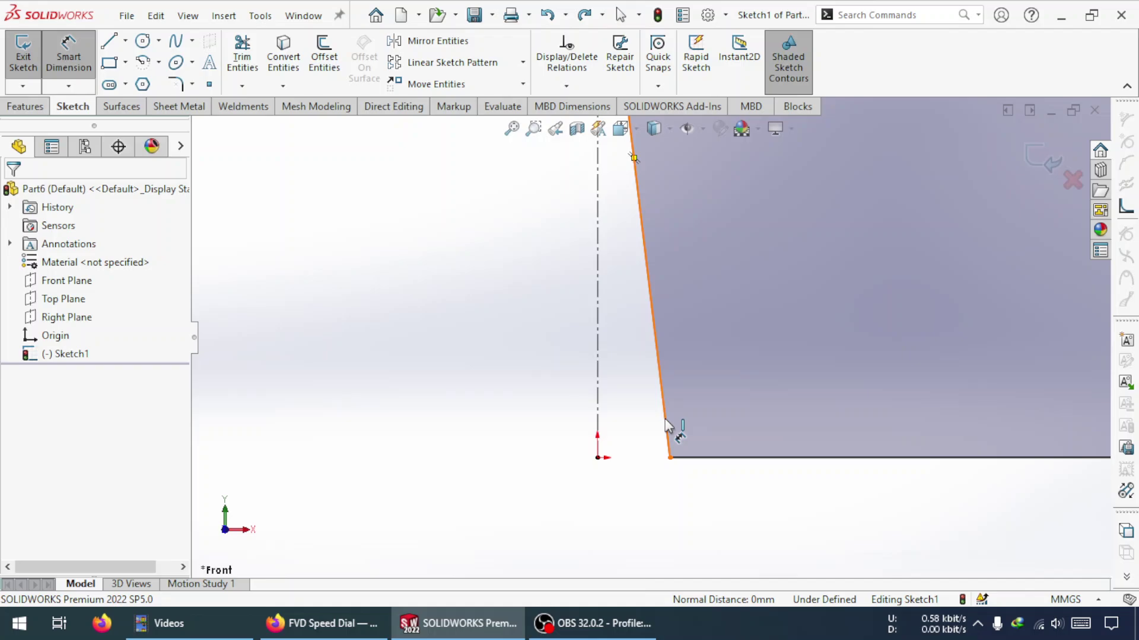
left_click(666, 424)
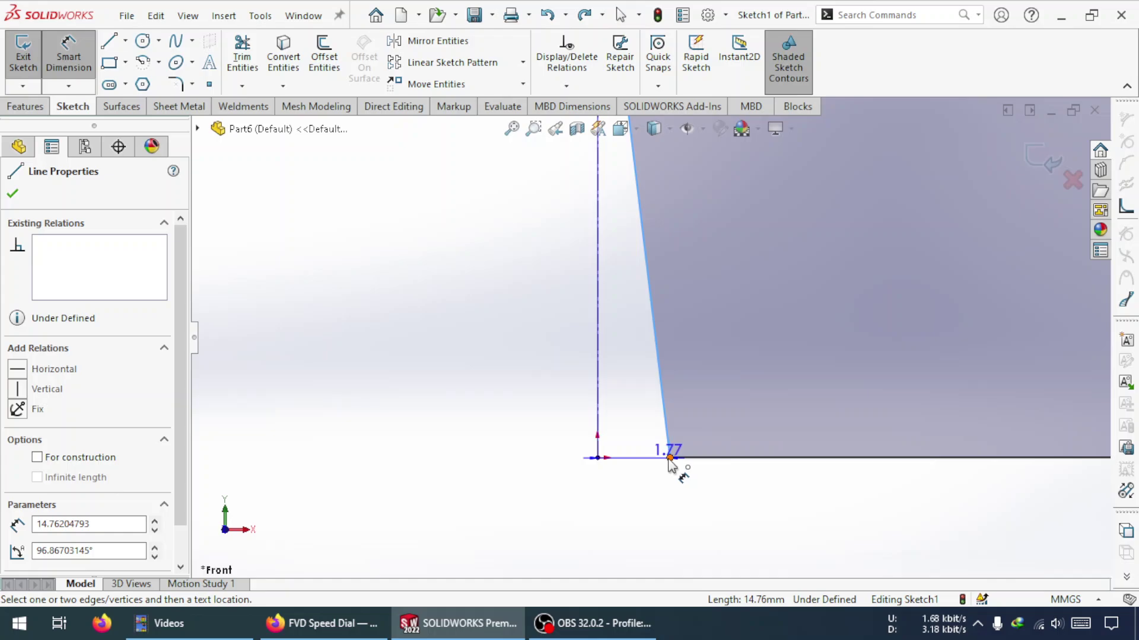
key("Escape")
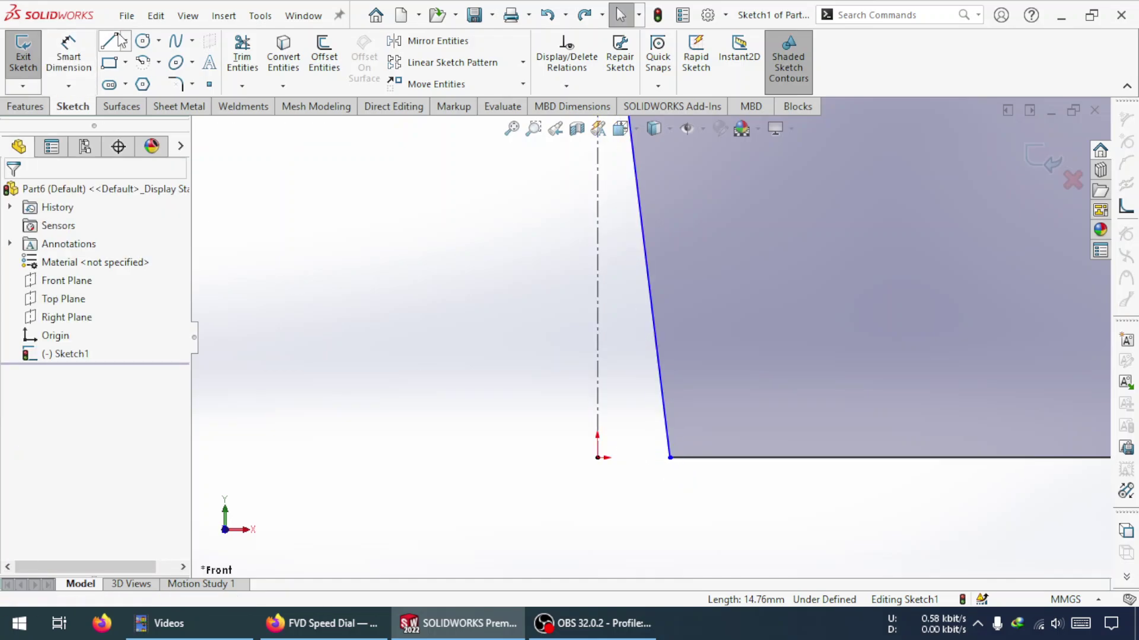
Step: Draw a horizontal construction line from the slanted line's lower end to the origin
left_click(120, 40)
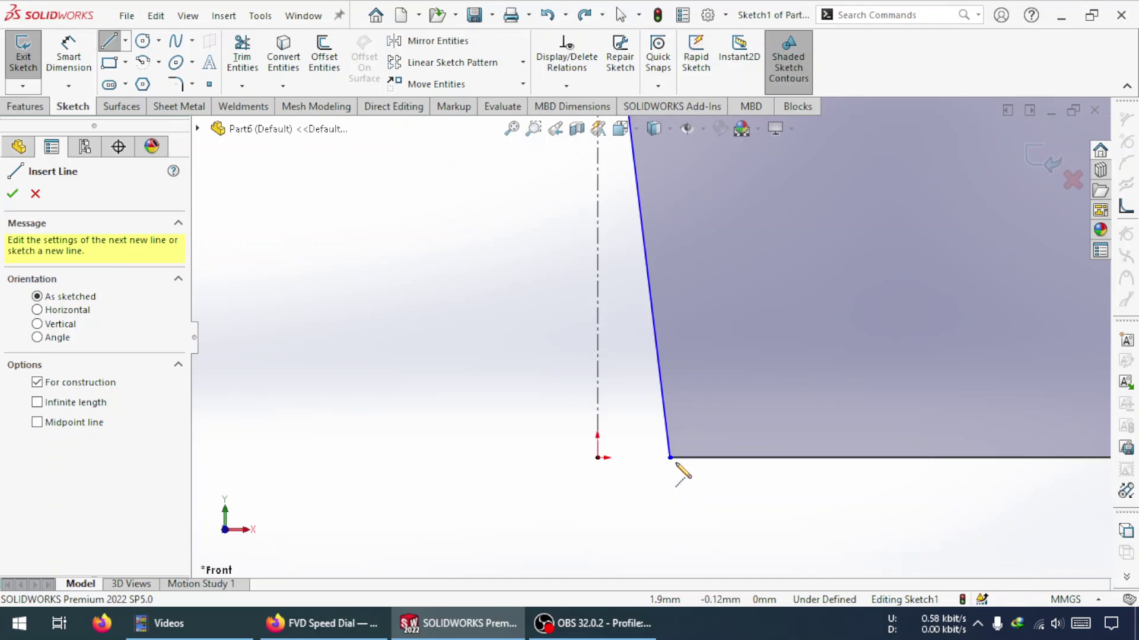
left_click(670, 457)
left_click(597, 458)
key("Escape")
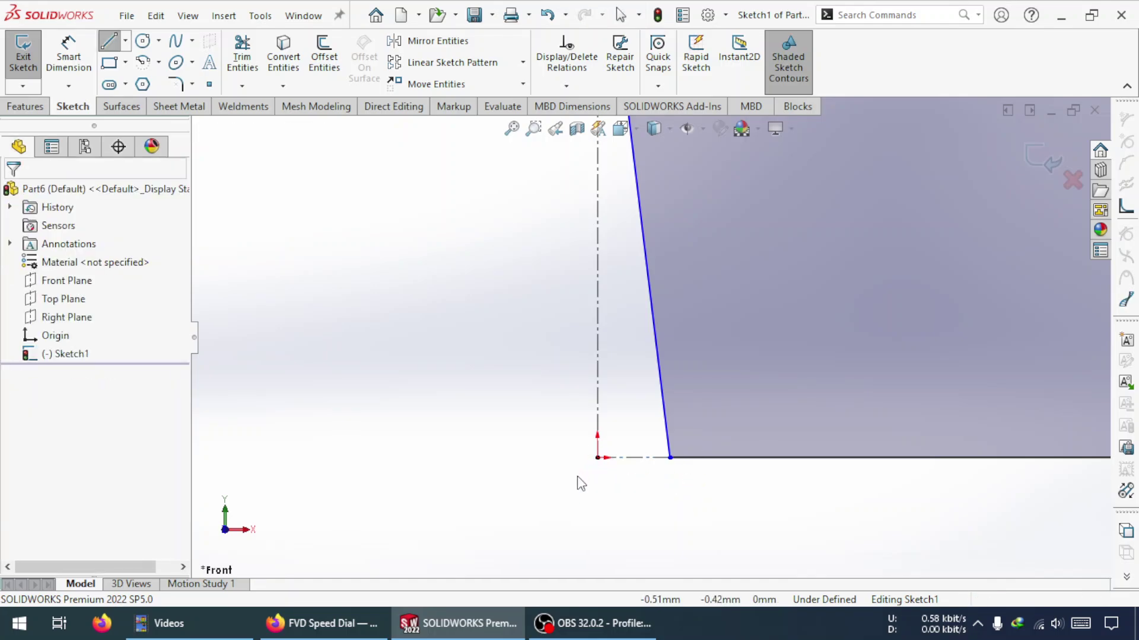
Step: Dimension the angle between the slanted line and the horizontal construction line at the origin as 88°
left_click(68, 56)
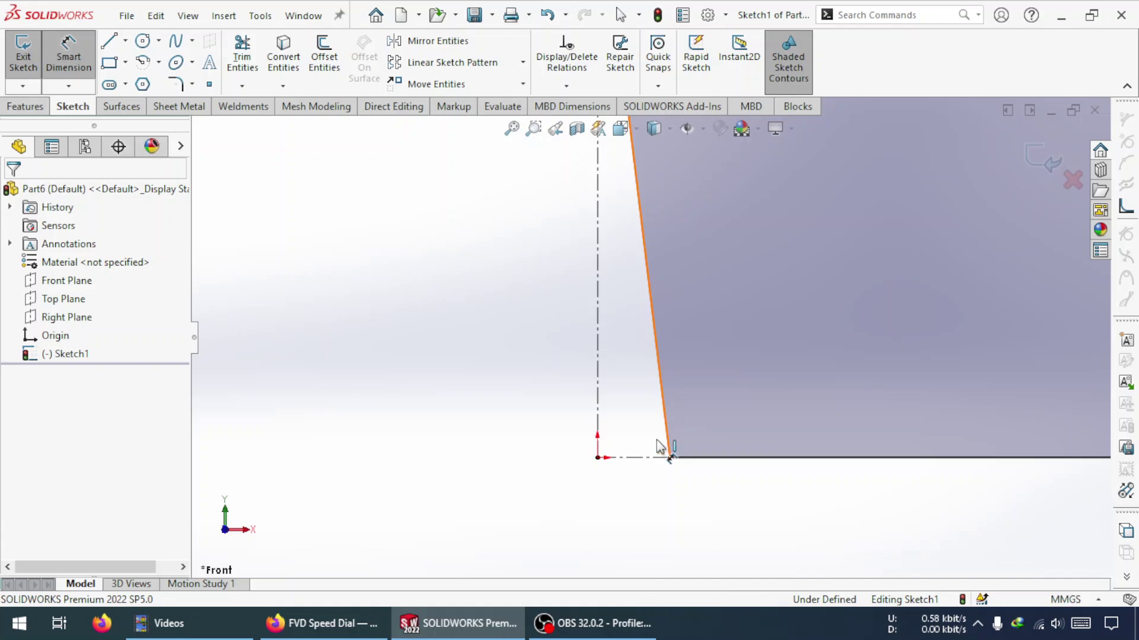
left_click(660, 446)
left_click(652, 457)
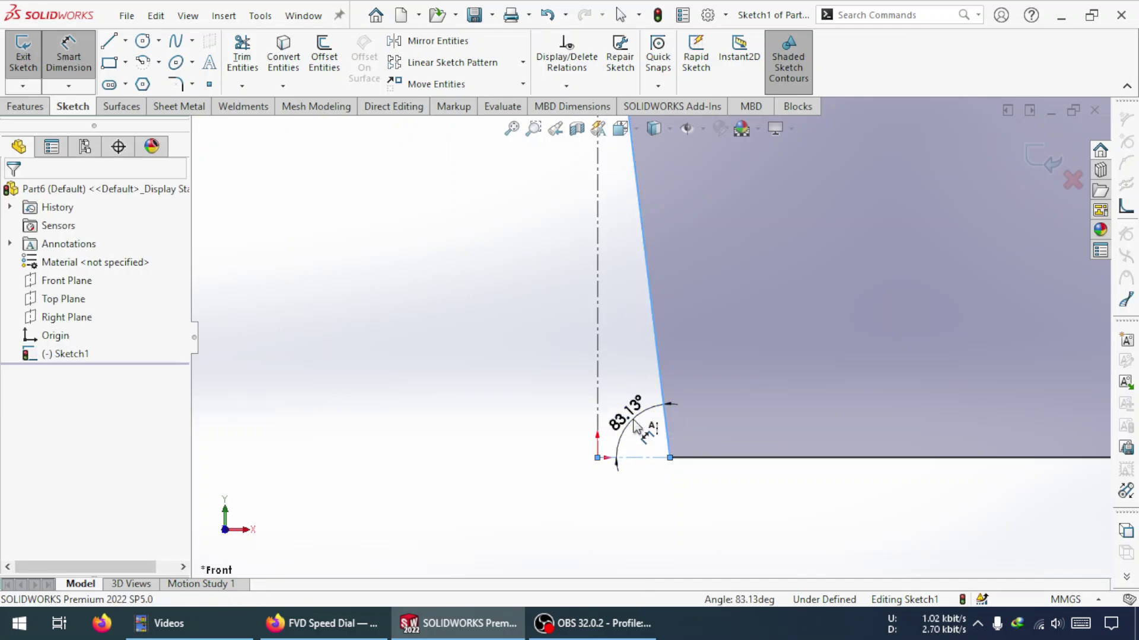
left_click(633, 424)
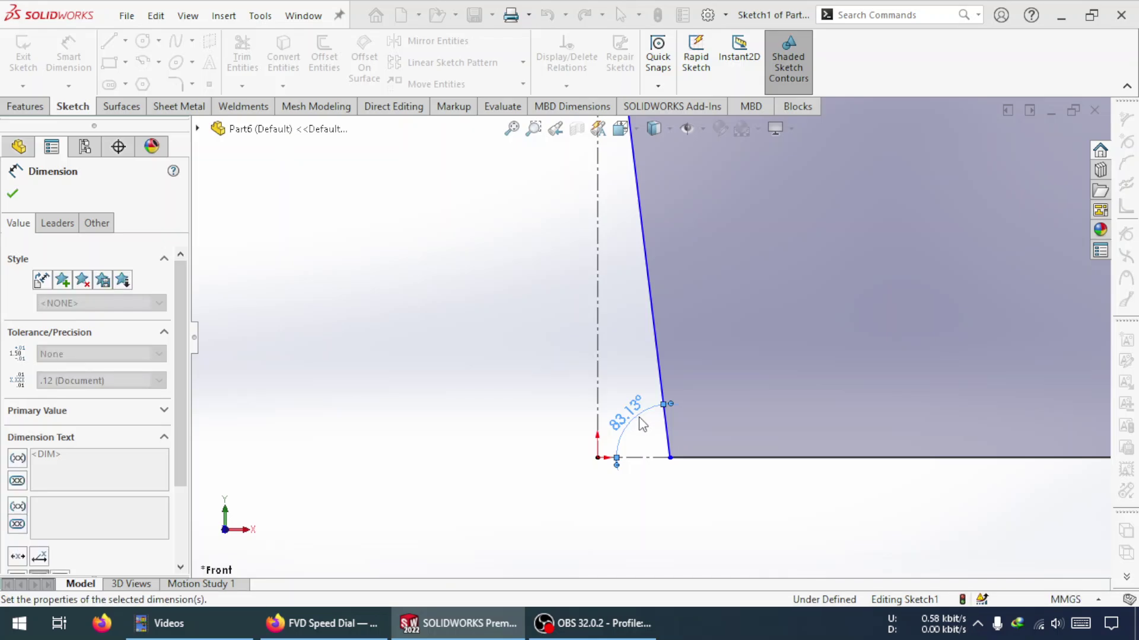
key("Escape")
scroll(621, 231, "up", 3)
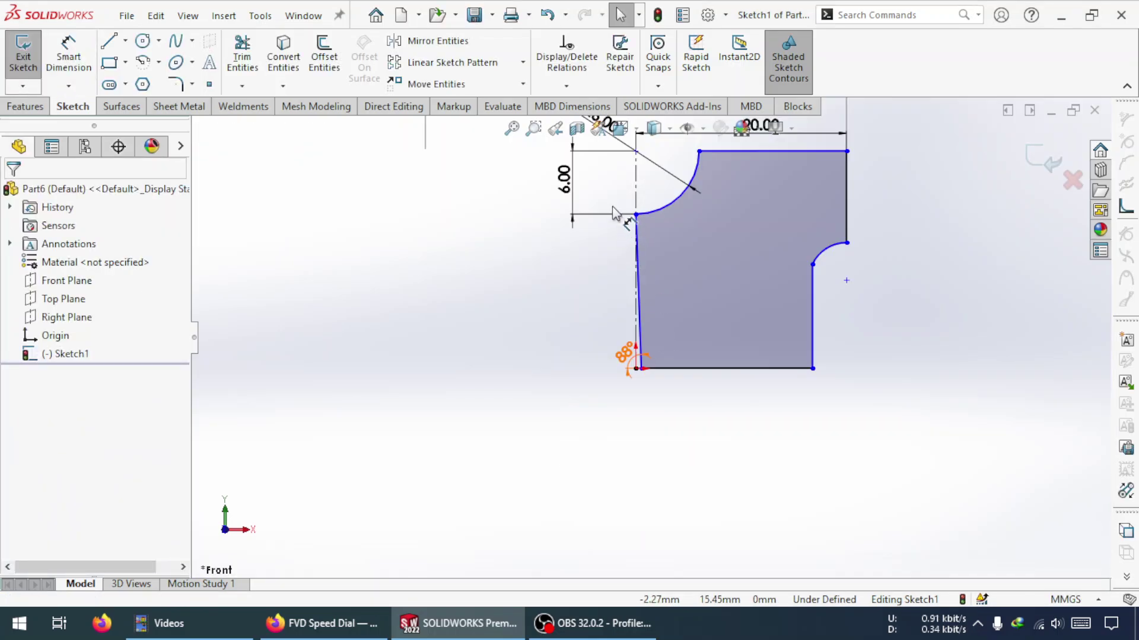
scroll(615, 212, "down", 3)
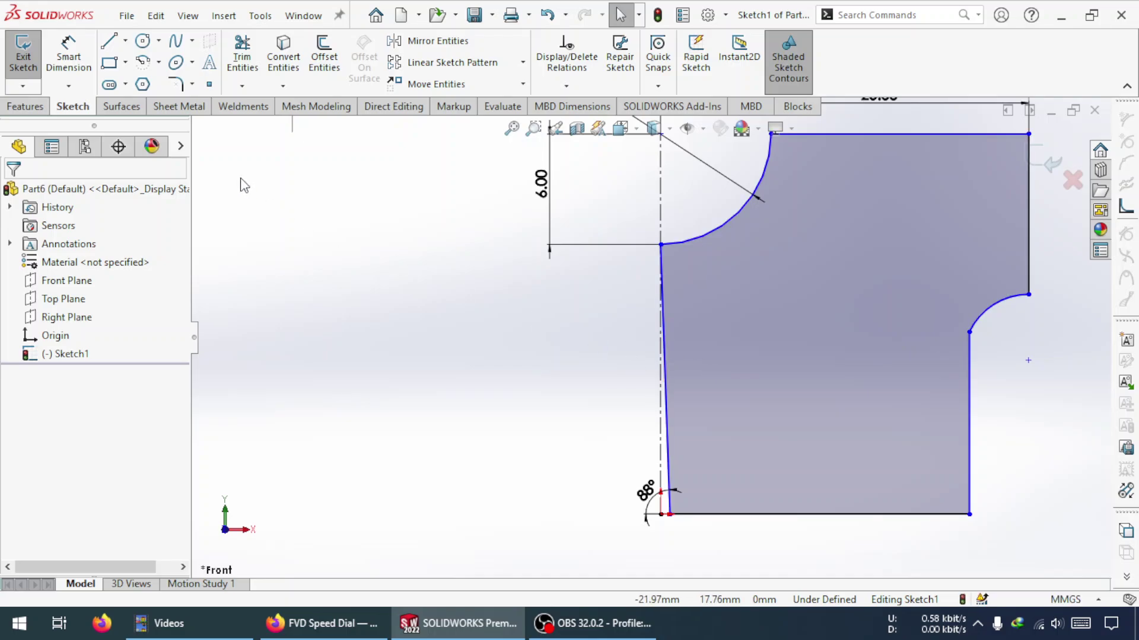
Step: Dimension the lower outer vertical line across the centerline as a 24 mm diameter
left_click(68, 53)
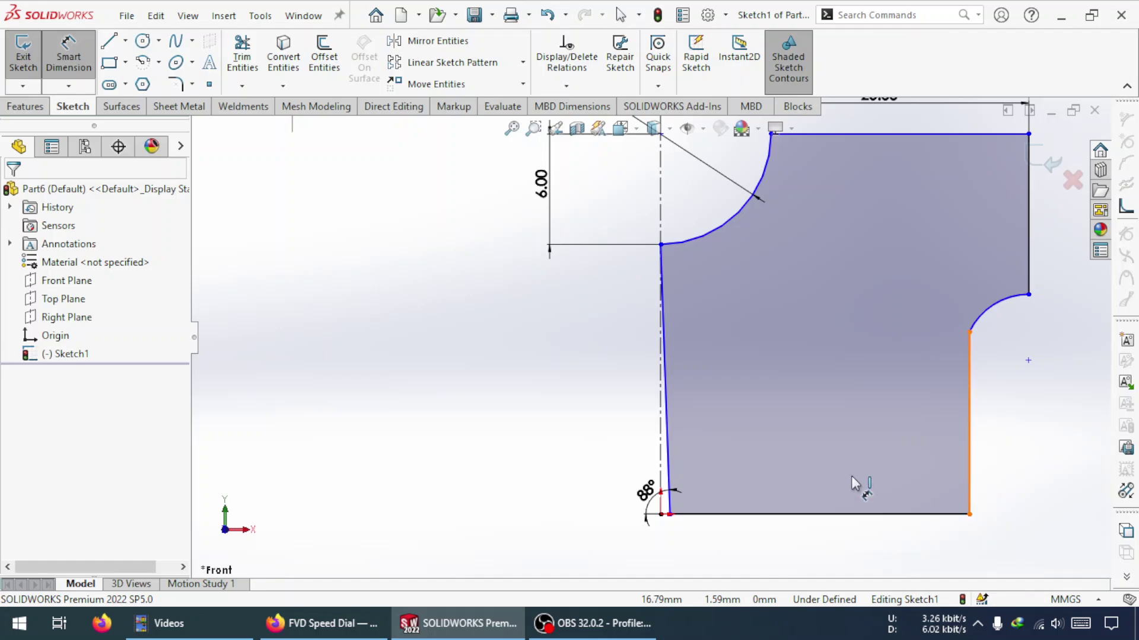
left_click(969, 451)
left_click(666, 480)
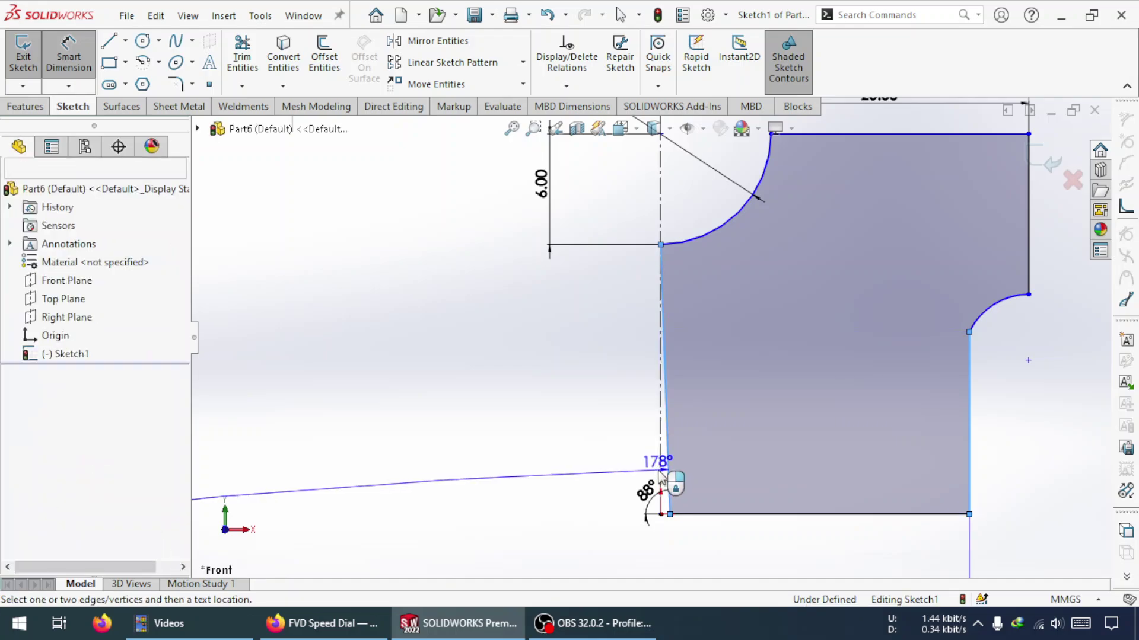
scroll(660, 474, "down", 3)
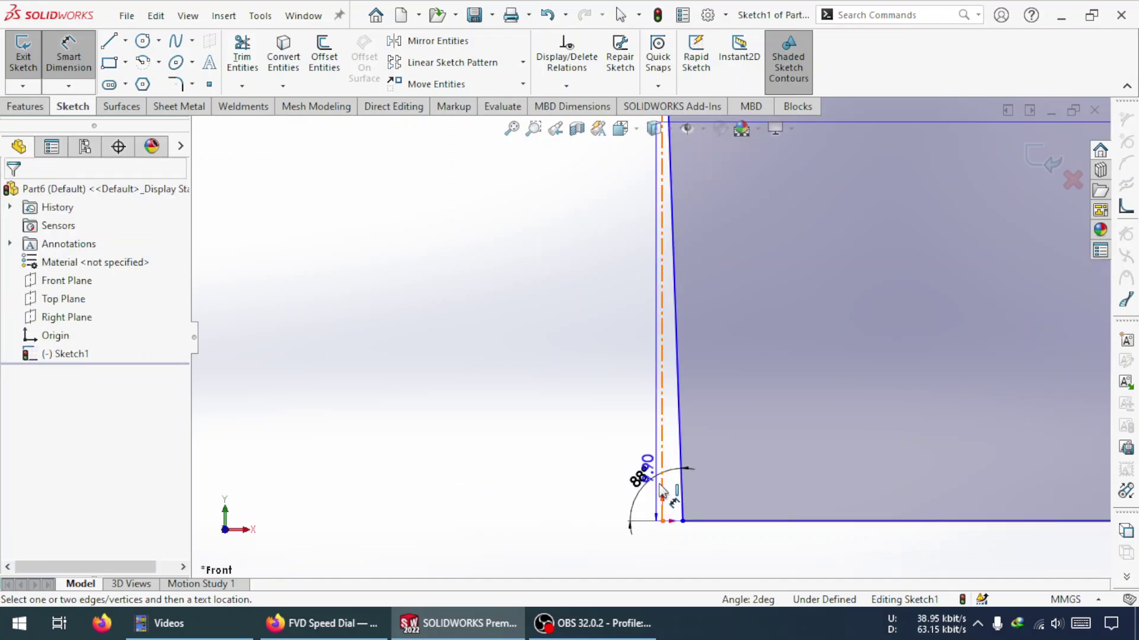
left_click(662, 444)
scroll(617, 466, "up", 5)
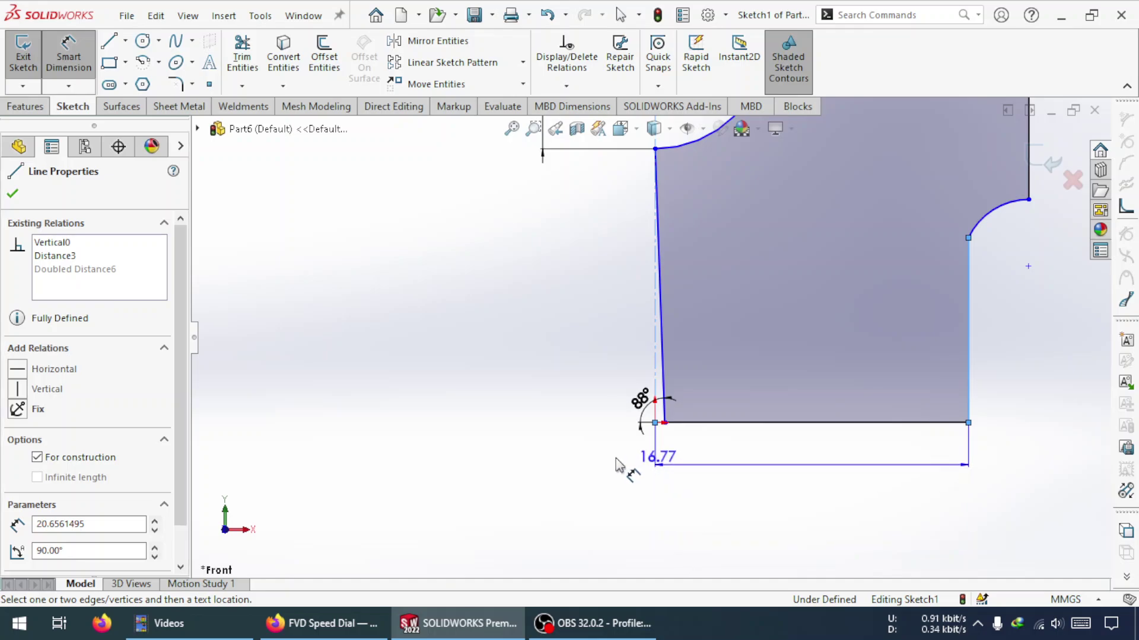
left_click(619, 469)
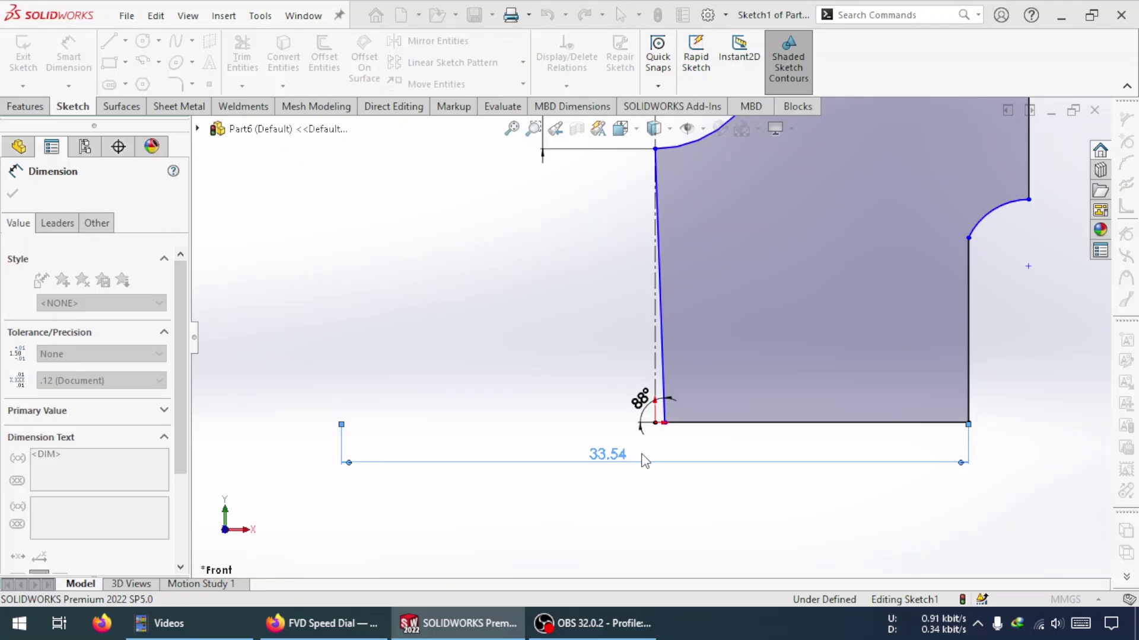
type("24")
key("Return")
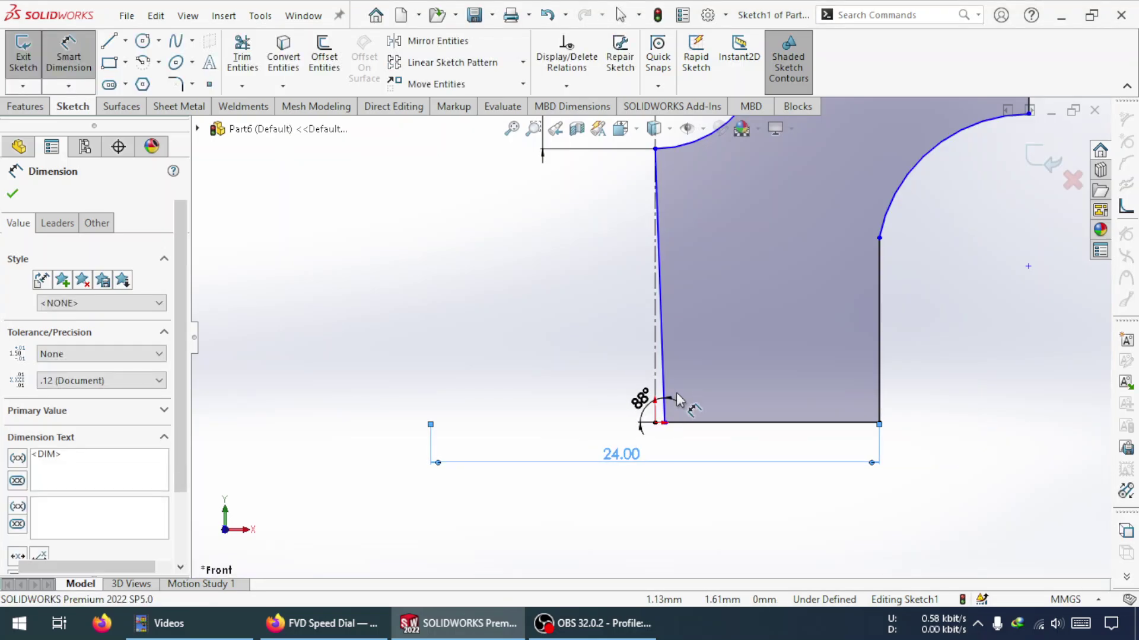
left_click(931, 280)
key("Escape")
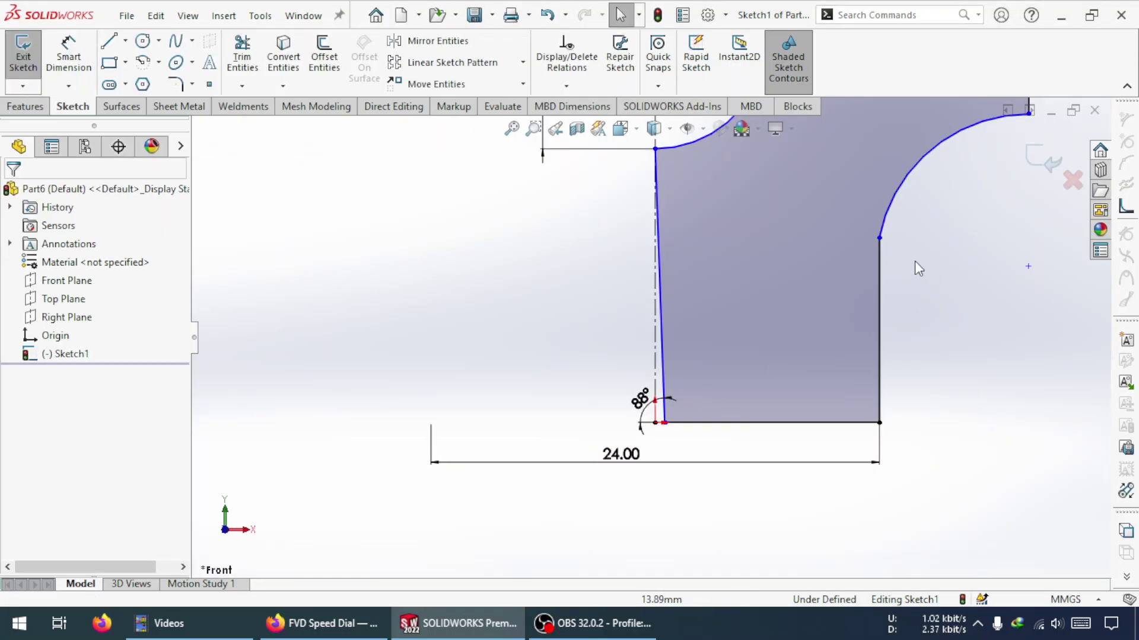
Step: Make the outer arc tangent to the vertical line below it
left_click(880, 260)
left_click(913, 167, "ctrl")
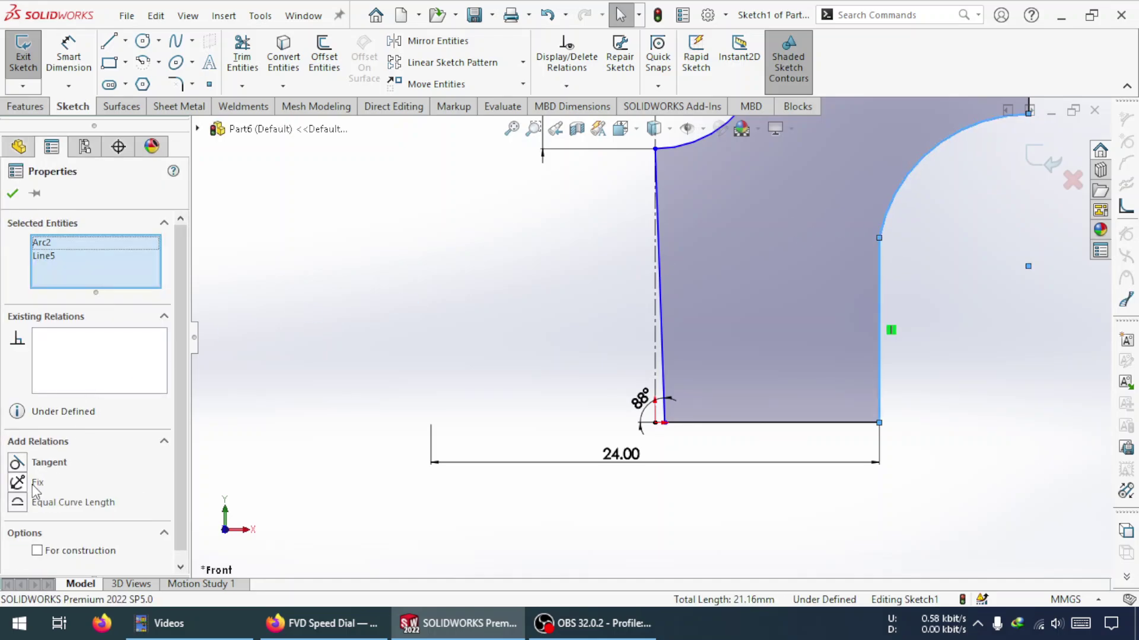
left_click(18, 463)
left_click(891, 302)
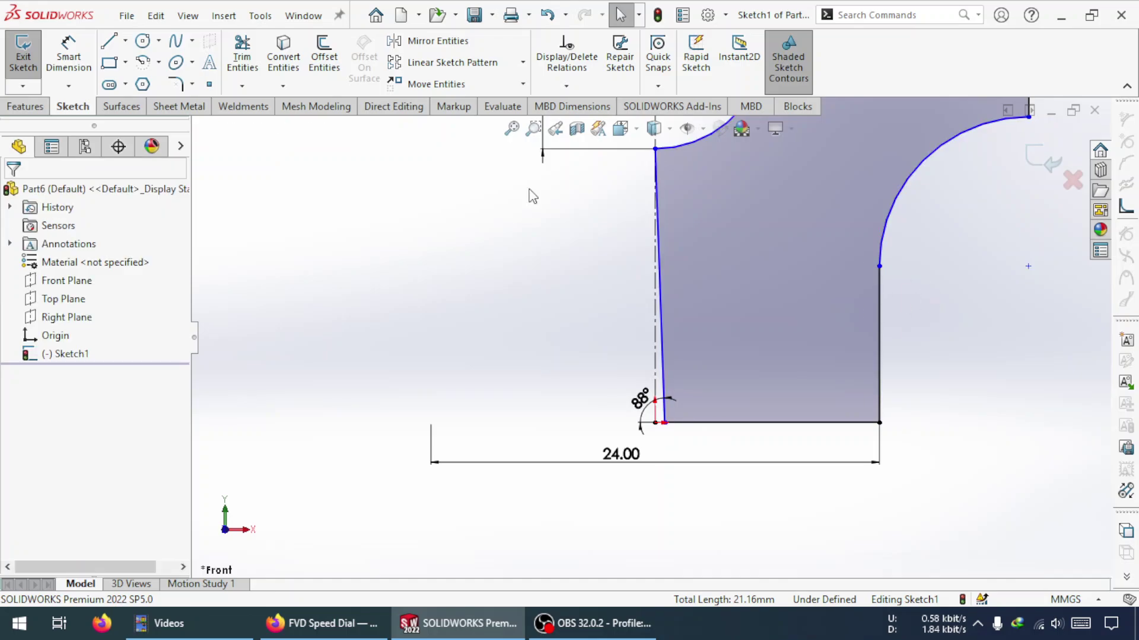
Step: Dimension the slanted line's lower endpoint across the centerline as an 8 mm diameter
left_click(77, 62)
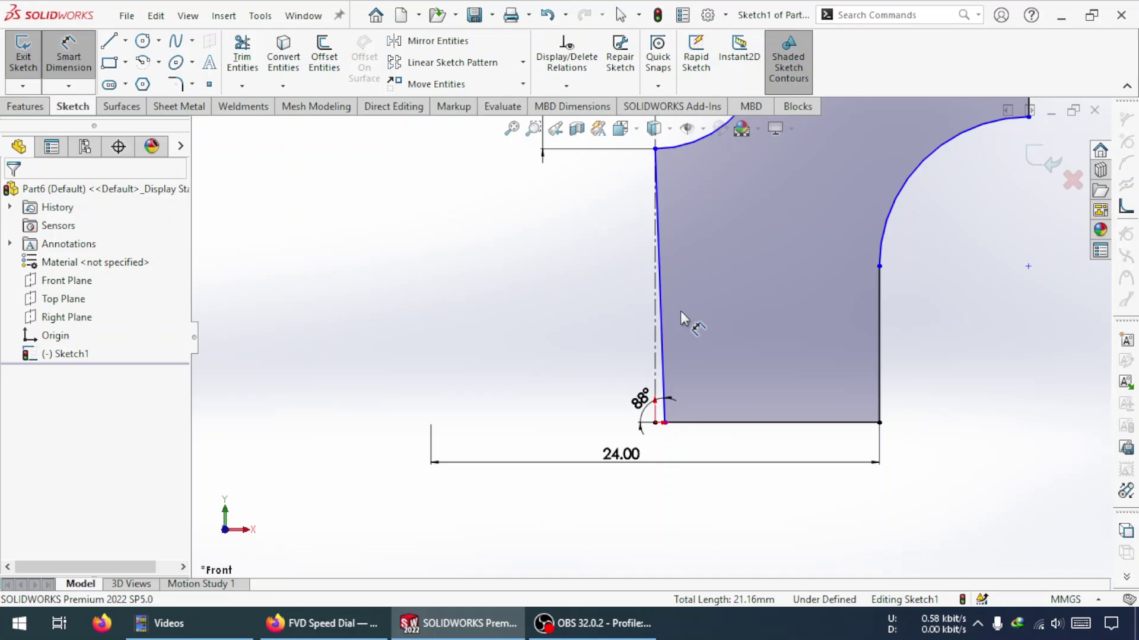
left_click(664, 380)
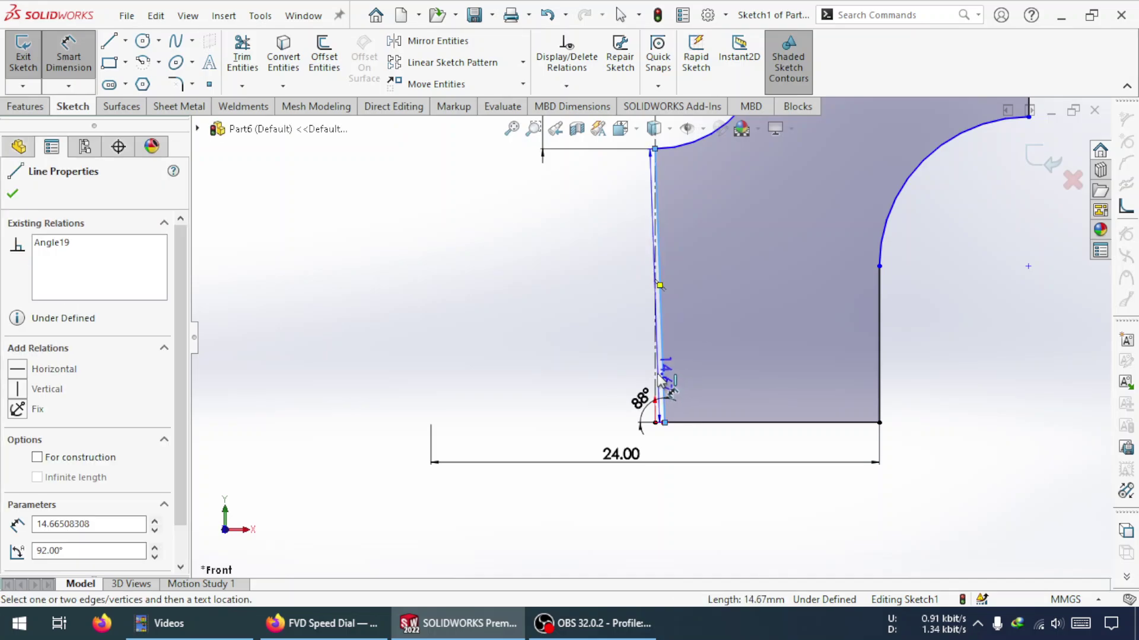
scroll(661, 380, "up", 3)
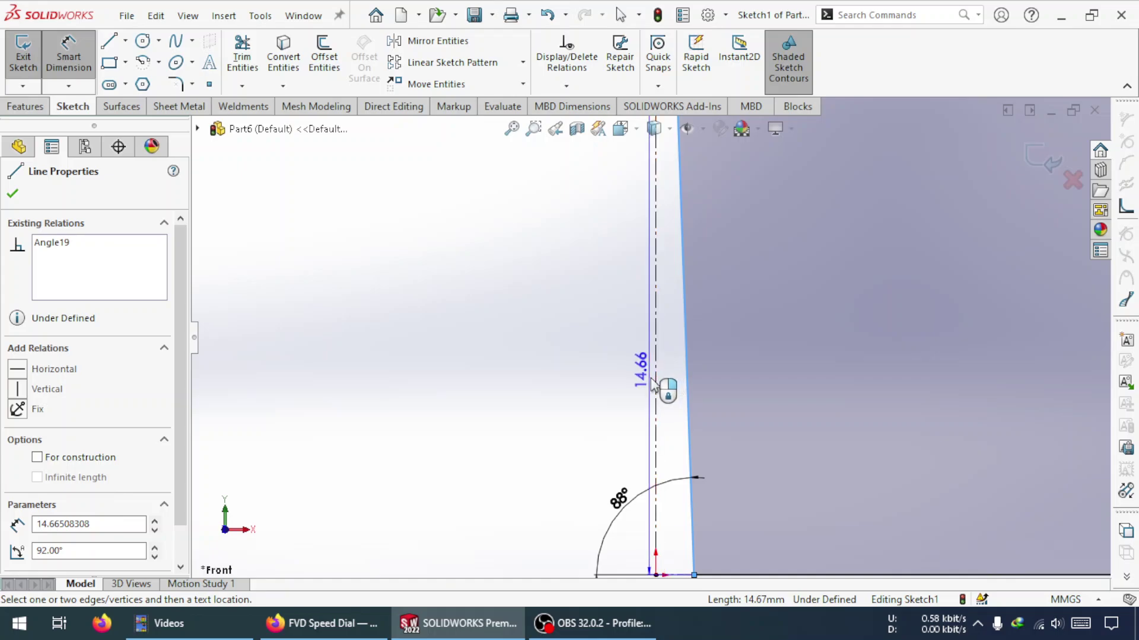
left_click(656, 392)
scroll(633, 428, "down", 3)
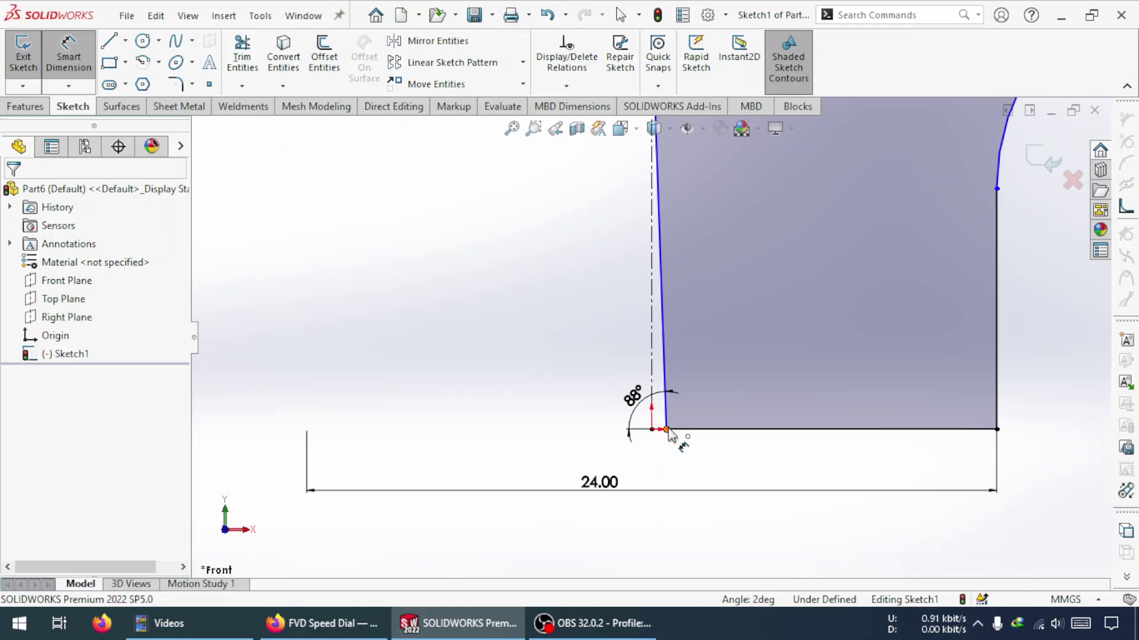
left_click(667, 431)
left_click(652, 386)
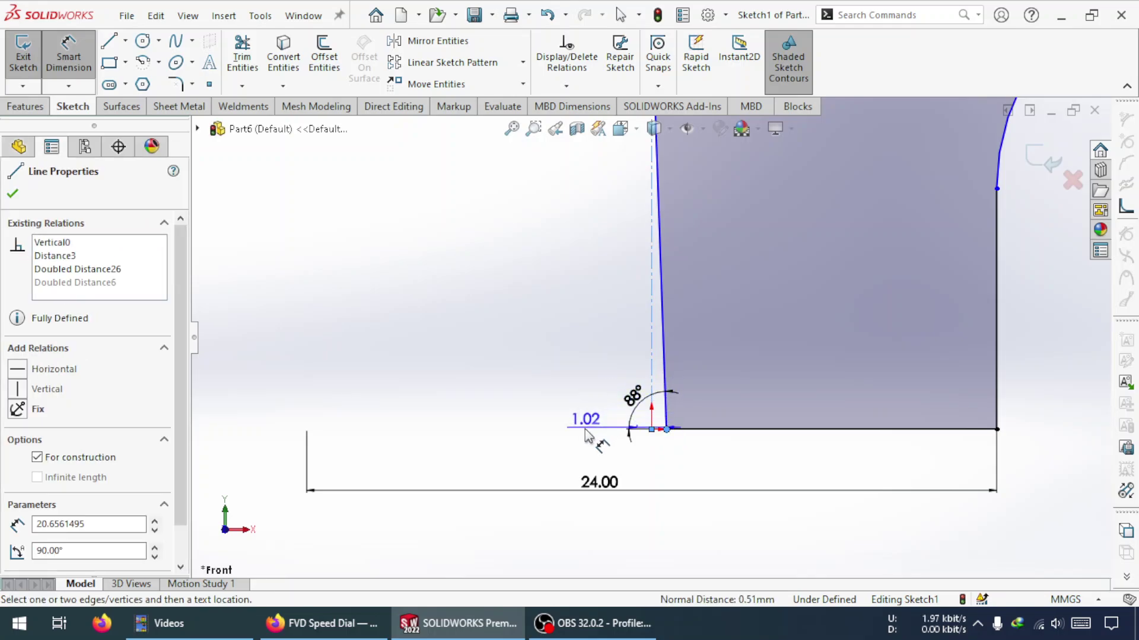
left_click(618, 463)
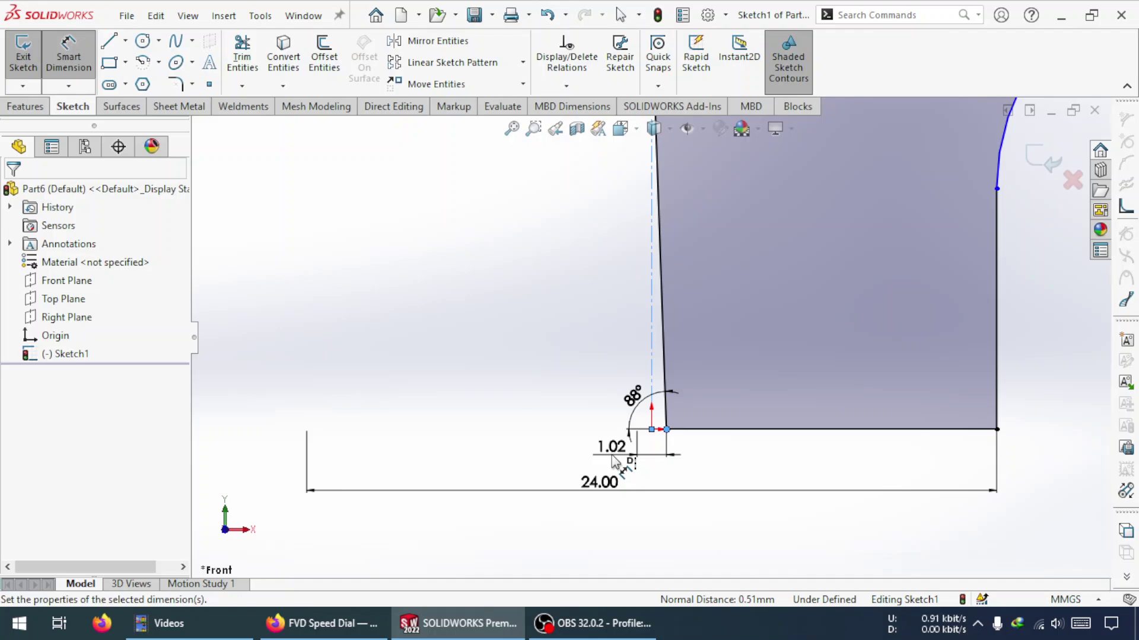
type("8")
key("Return")
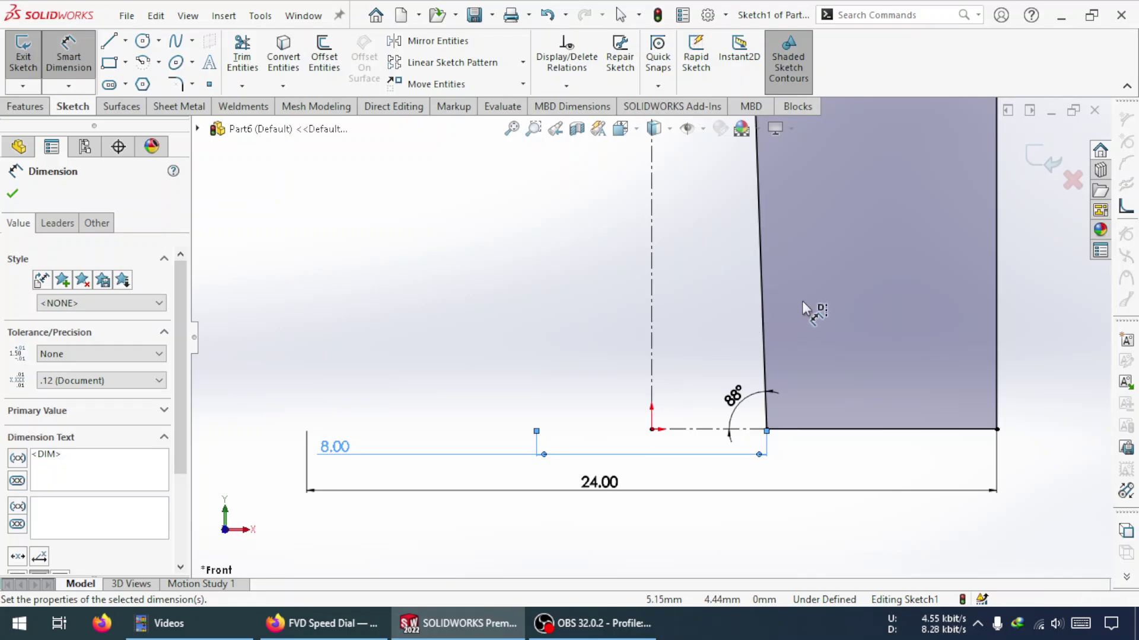
scroll(837, 302, "up", 6)
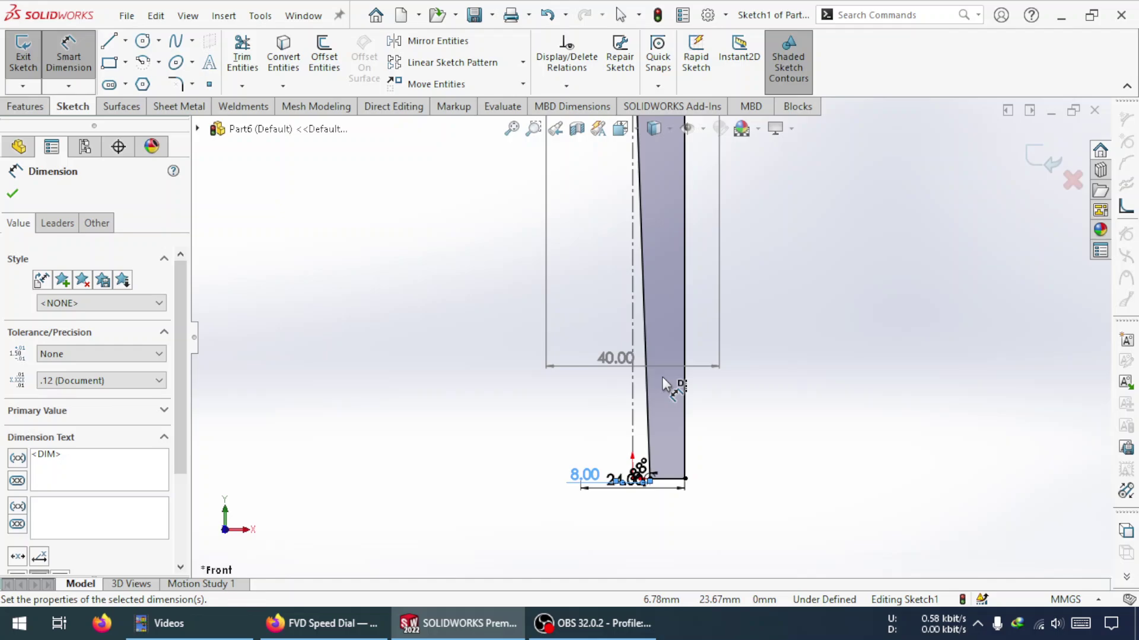
key("Escape")
Step: Try adding a radius dimension to the outer arc, and delete that dimension
scroll(741, 282, "down", 5)
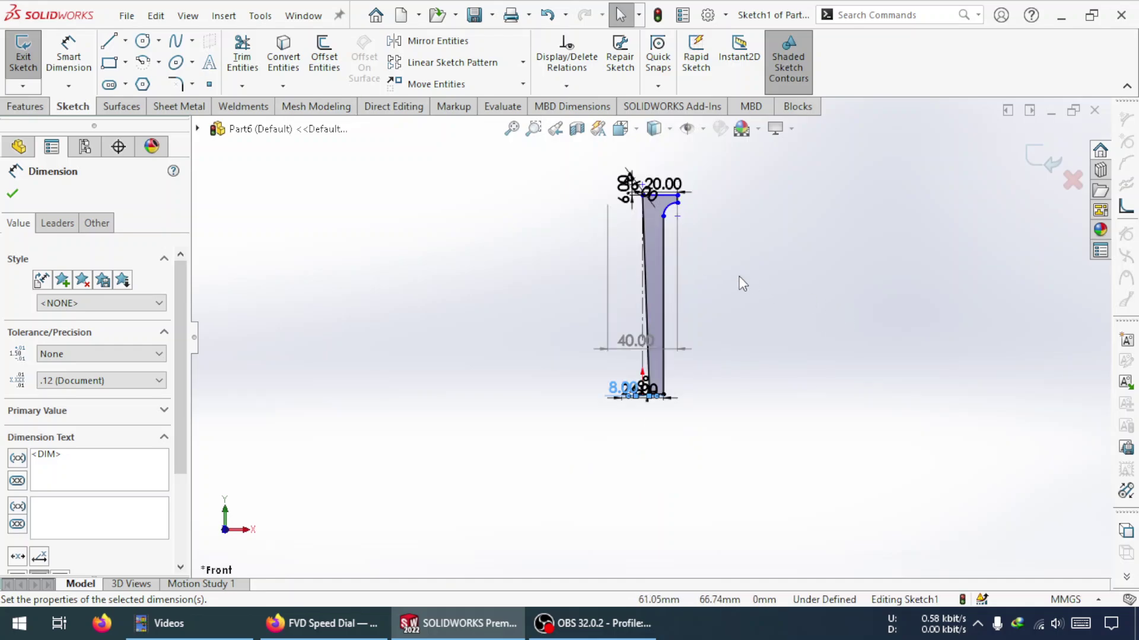
scroll(659, 218, "down", 5)
left_click(70, 55)
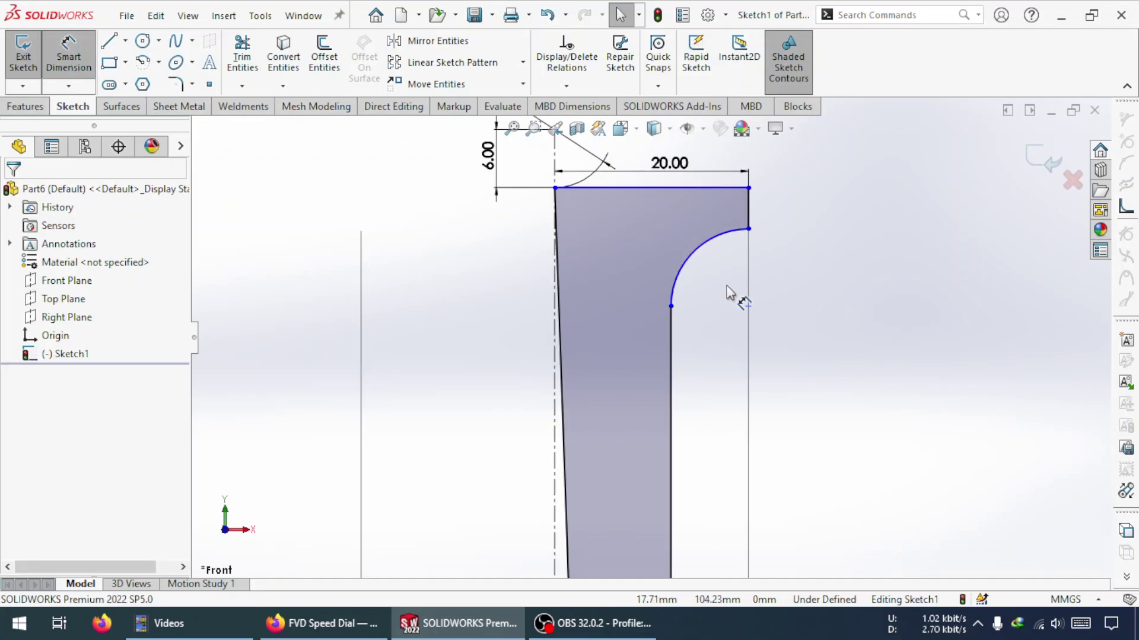
left_click(697, 264)
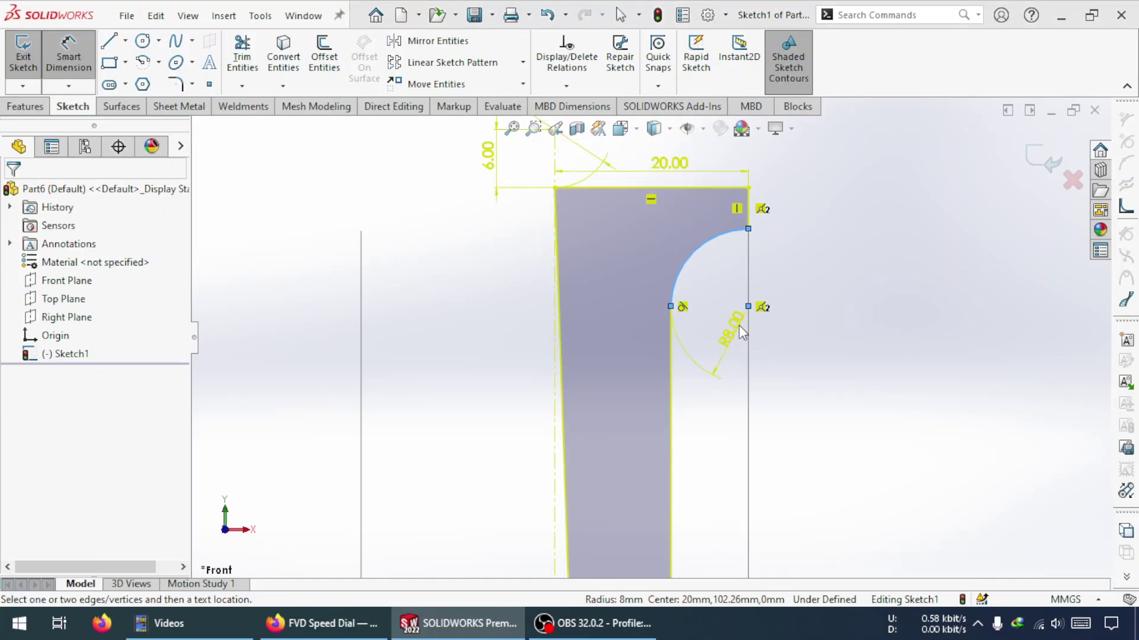
left_click(740, 332)
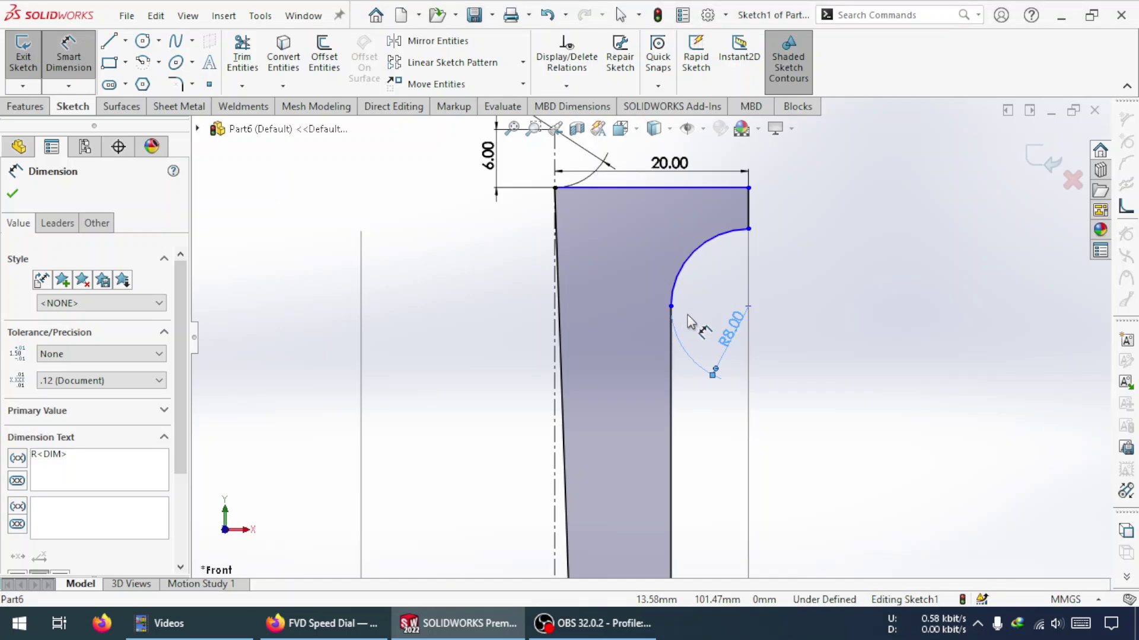
key("Escape")
left_click(728, 343)
key("Delete")
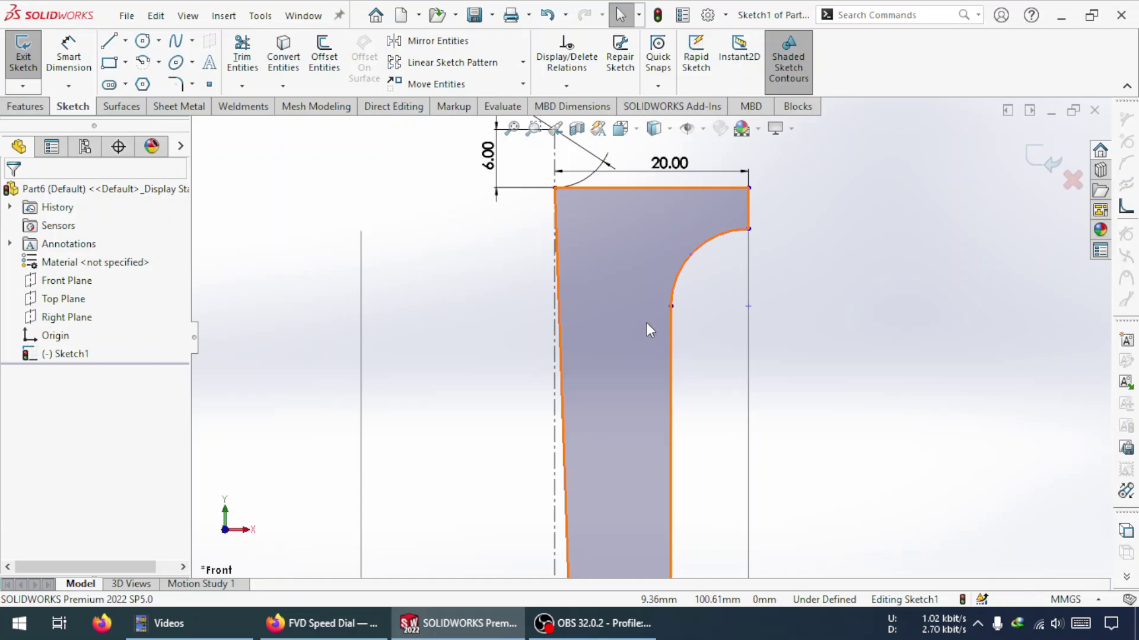
Step: Dimension the vertical distance from the profile's bottom edge to the outer arc's upper endpoint as 35 mm
left_click(69, 55)
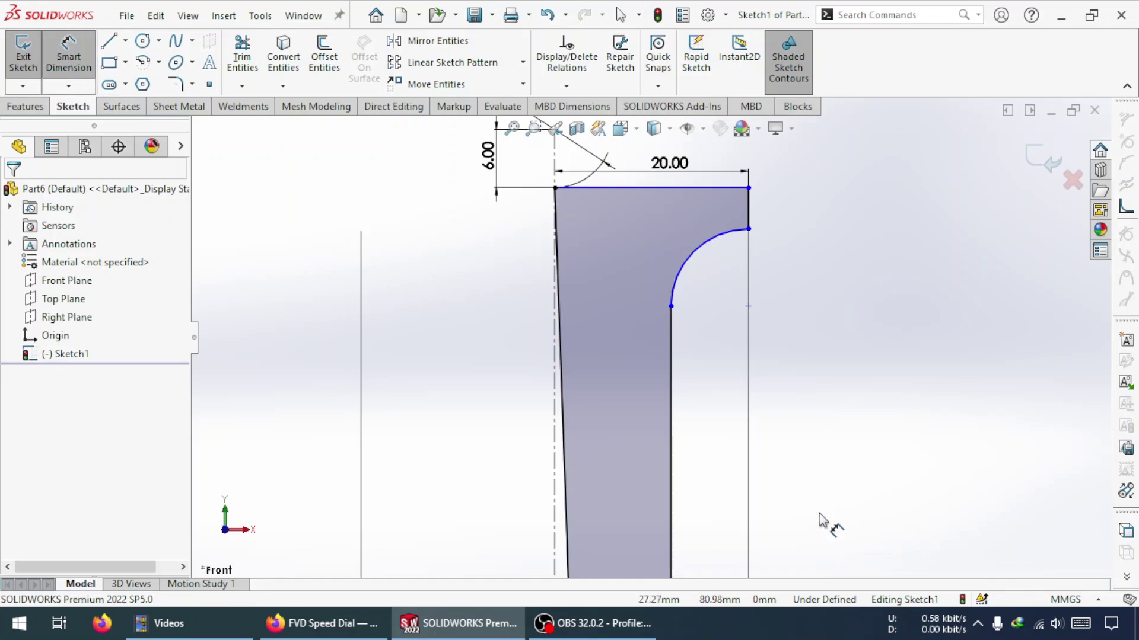
scroll(749, 497, "up", 3)
scroll(681, 498, "up", 3)
scroll(656, 437, "down", 5)
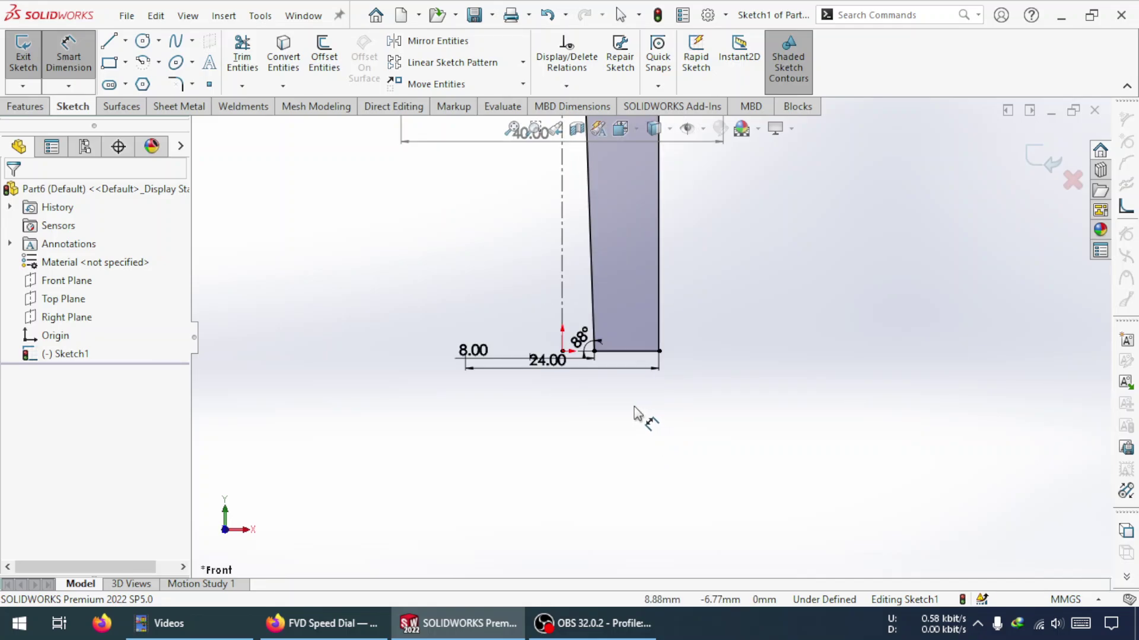
left_click(644, 353)
scroll(795, 400, "up", 5)
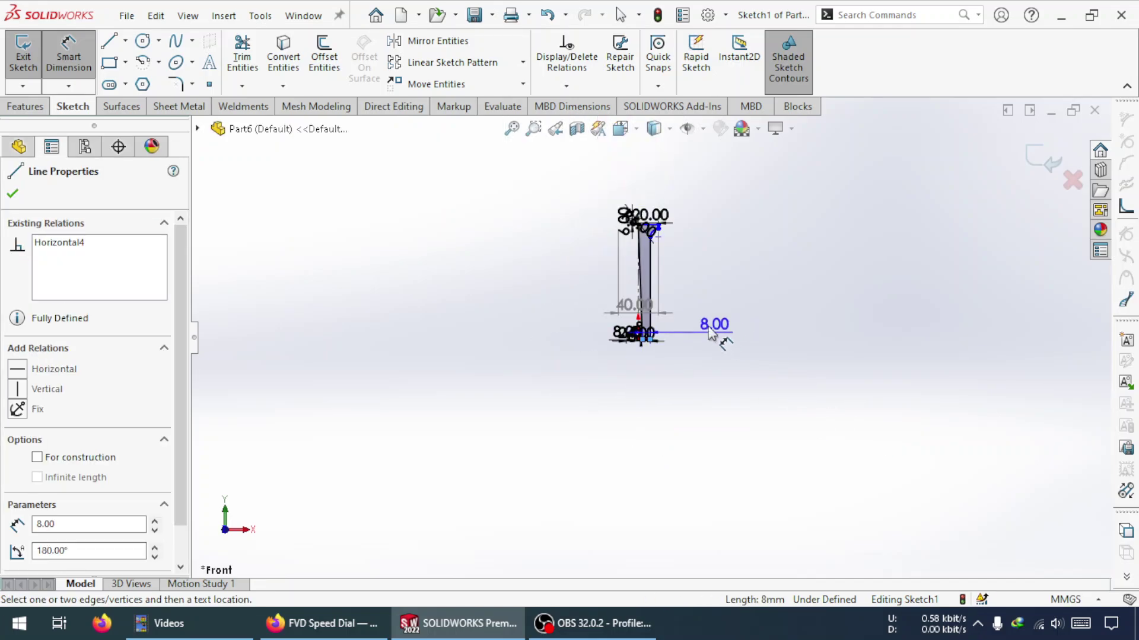
scroll(686, 255, "down", 10)
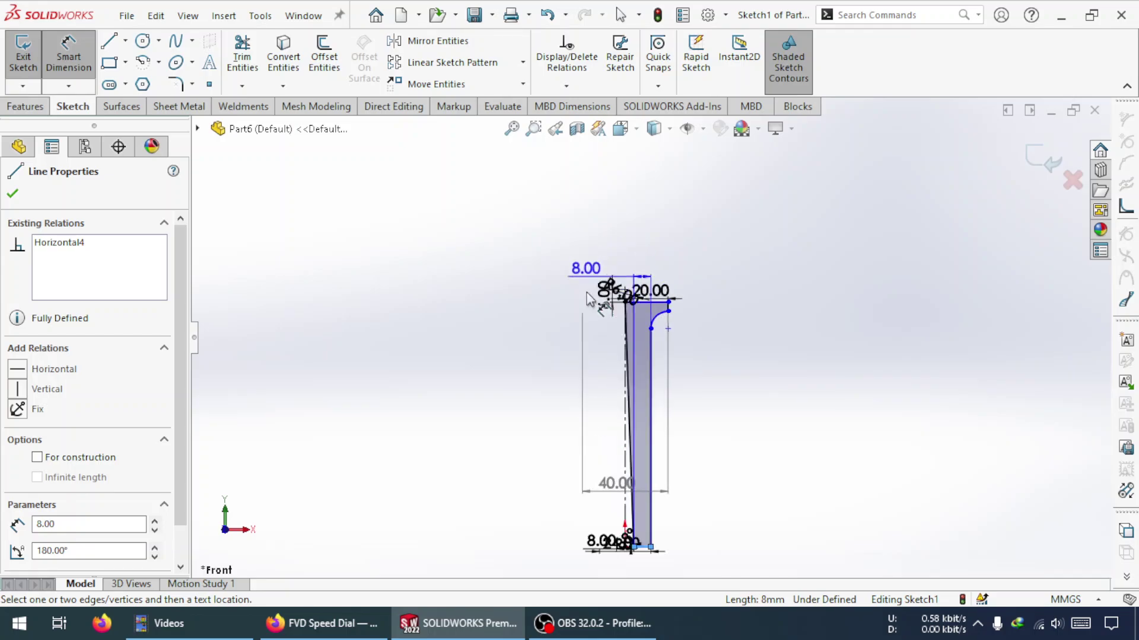
scroll(706, 390, "down", 4)
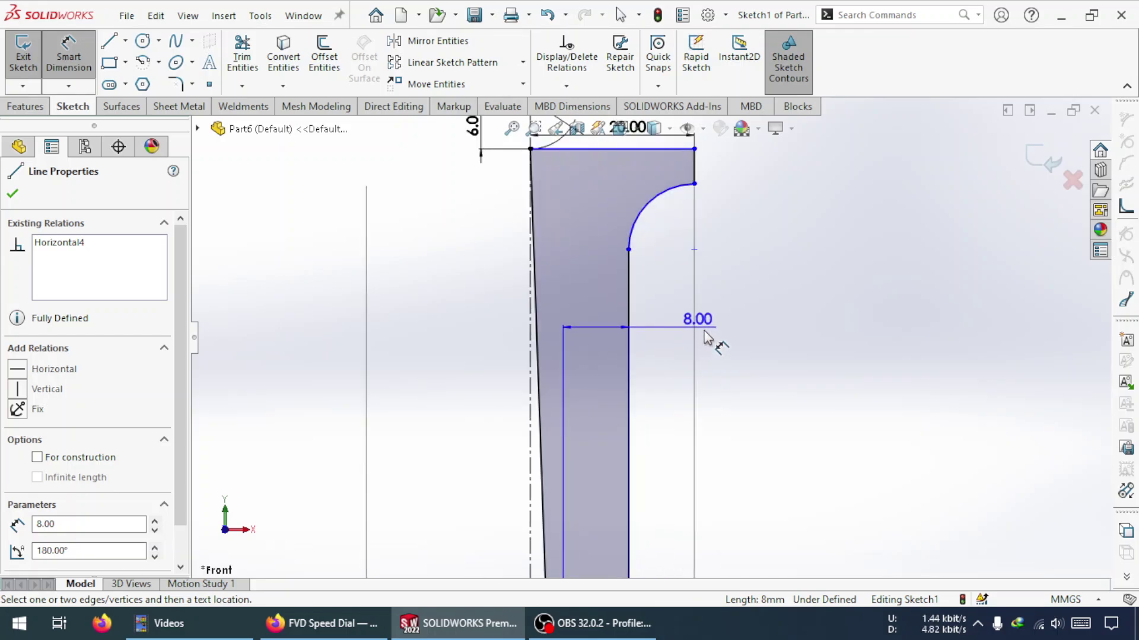
left_click(695, 184)
left_click(741, 320)
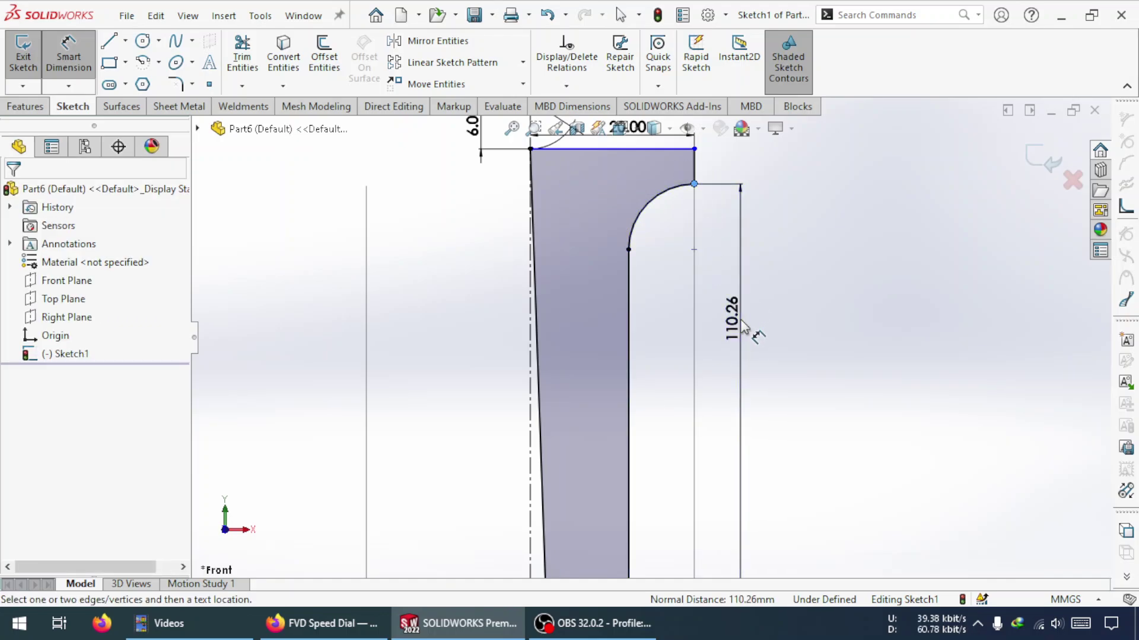
type("35")
key("Return")
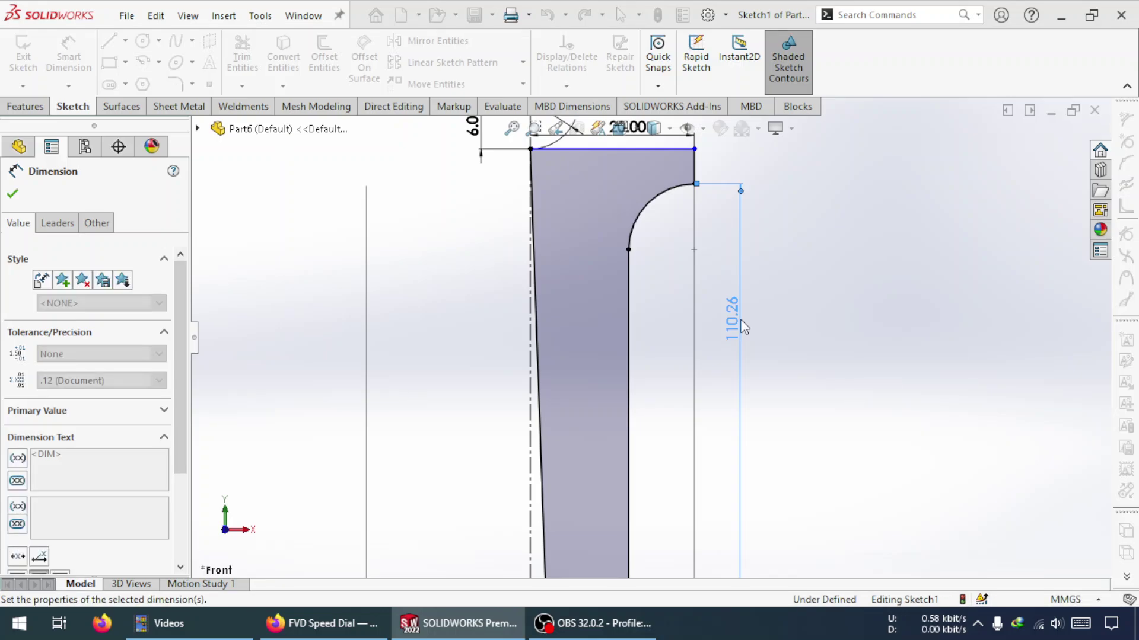
scroll(742, 499, "up", 7)
scroll(679, 453, "down", 5)
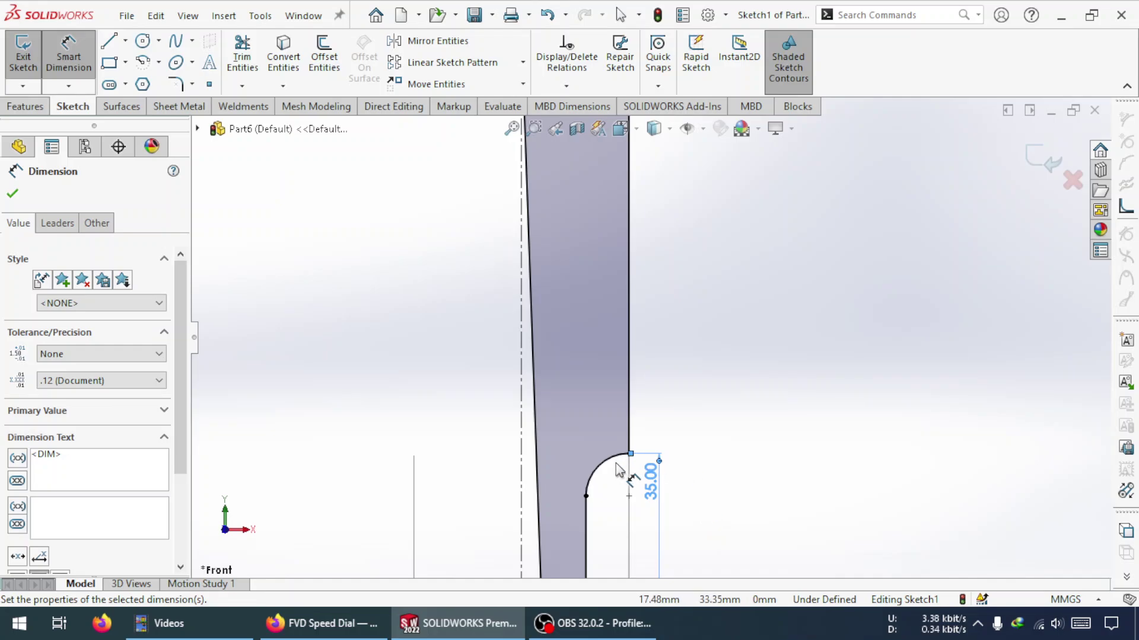
Step: Try adding a length dimension to the long outer vertical line, and delete that dimension
scroll(650, 356, "up", 3)
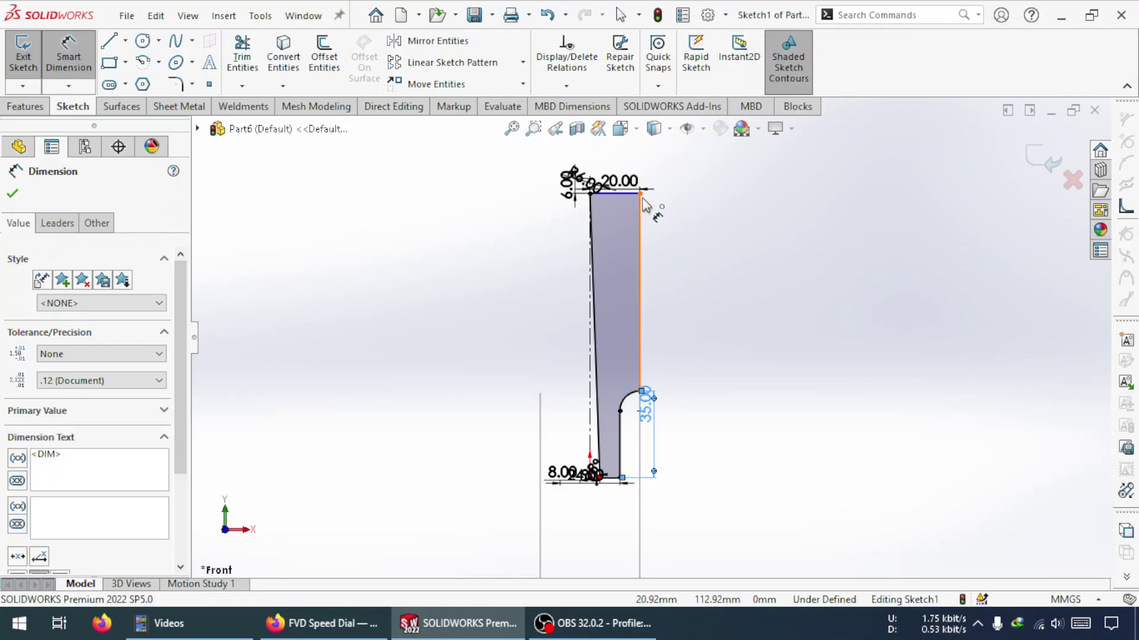
left_click(641, 194)
left_click(641, 348)
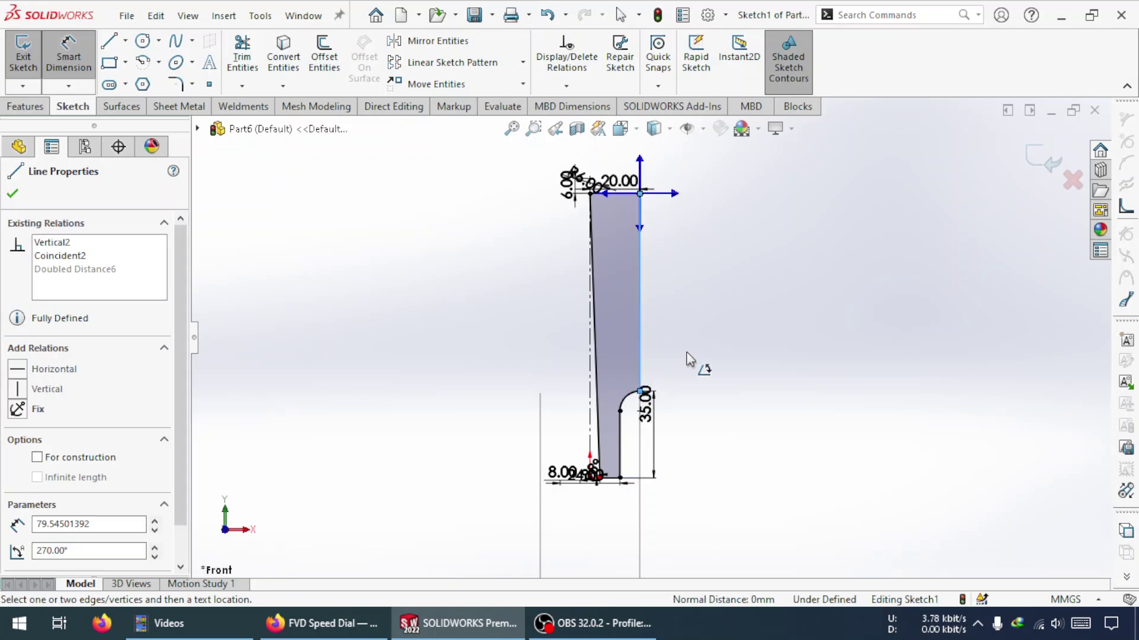
left_click(686, 351)
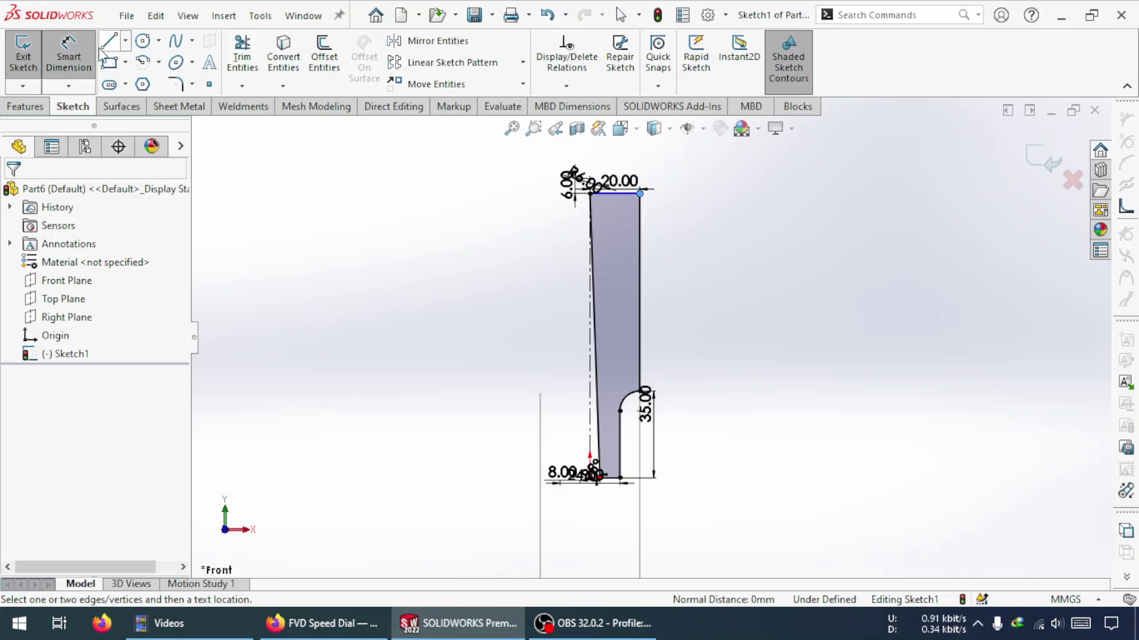
left_click(69, 56)
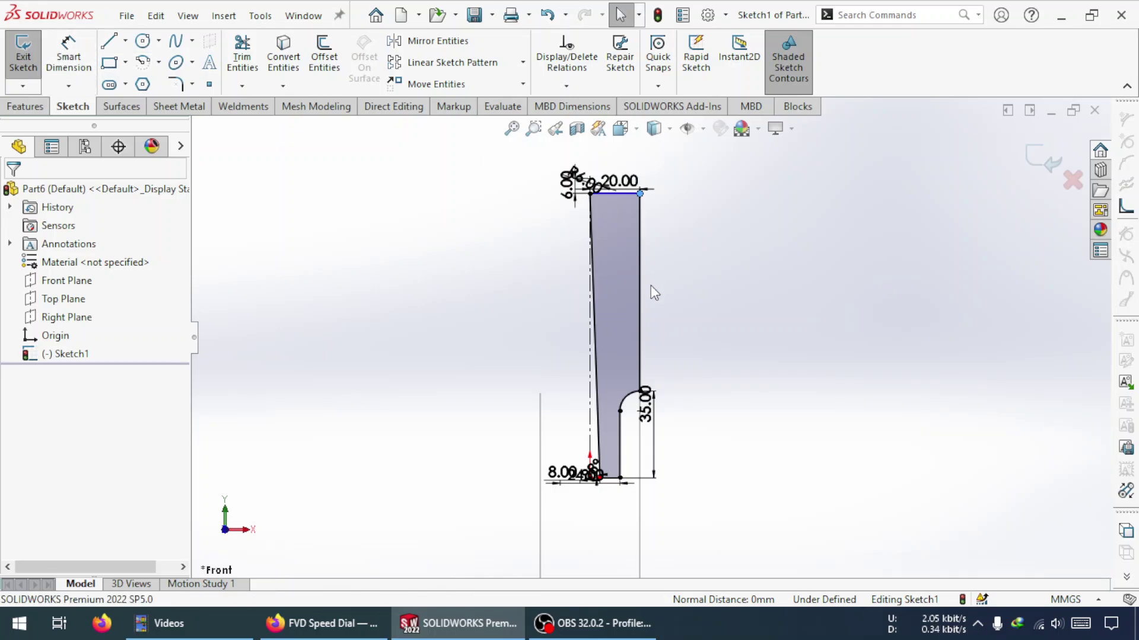
left_click(69, 55)
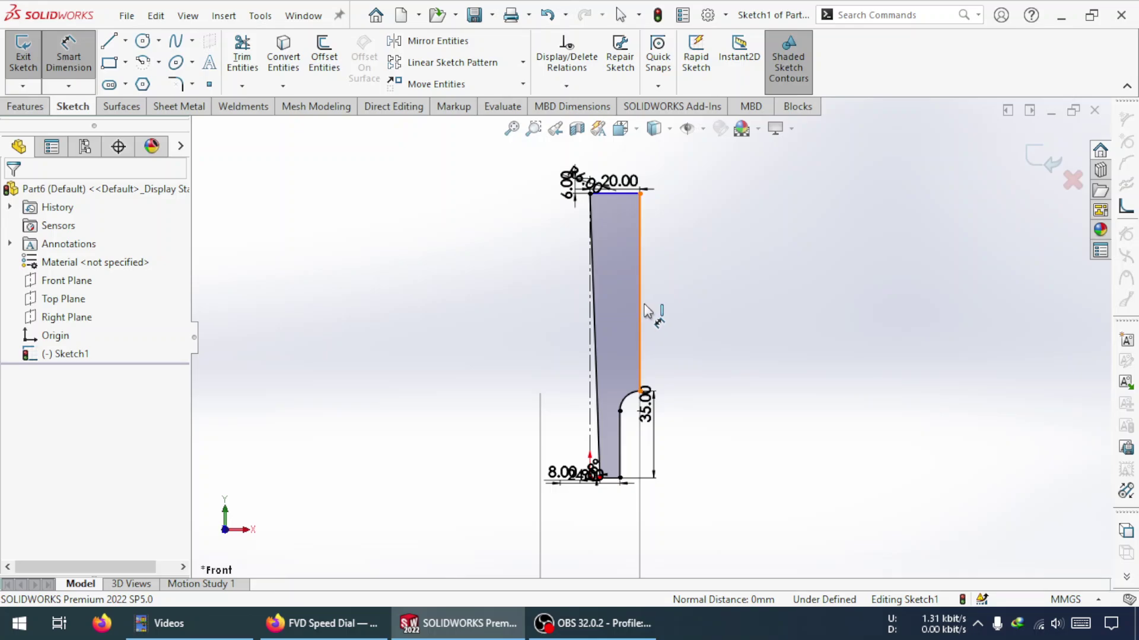
left_click(644, 307)
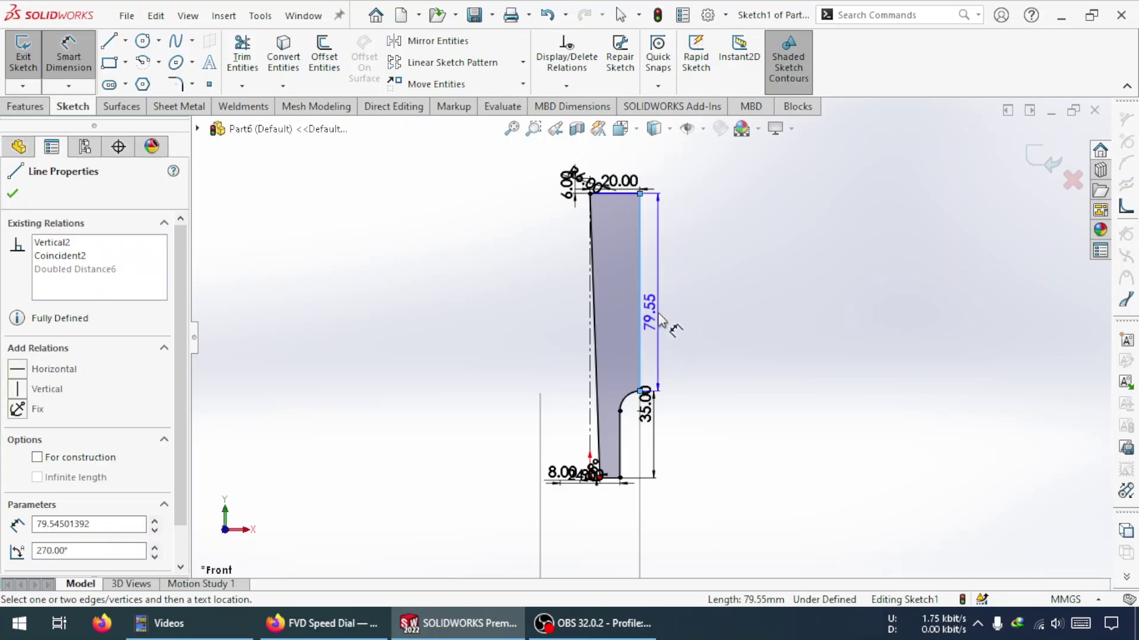
left_click(659, 316)
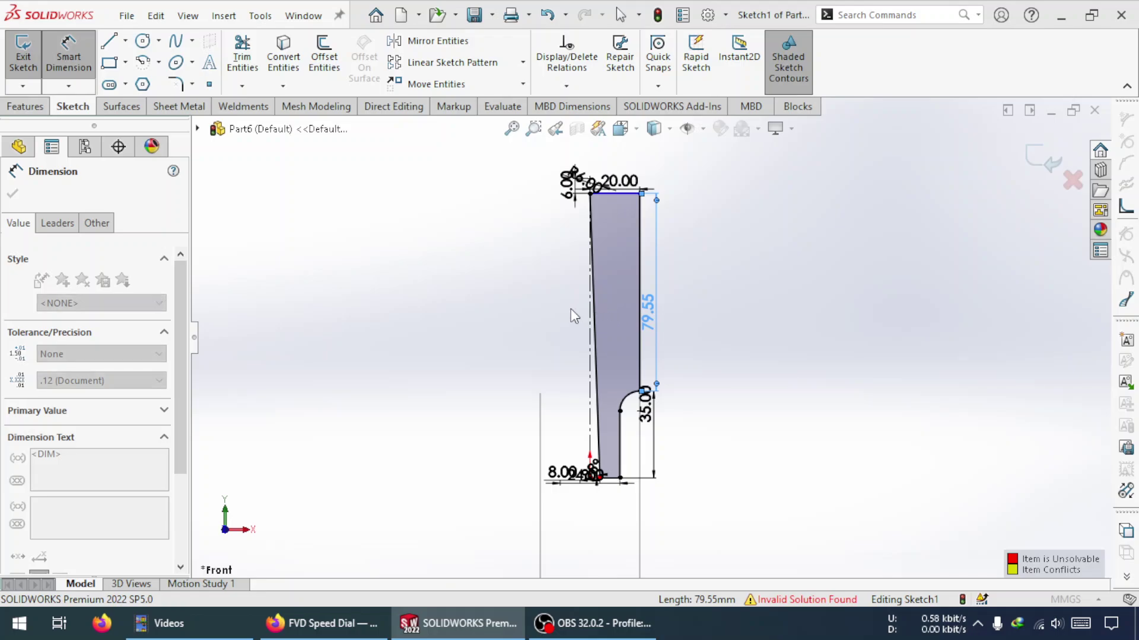
key("Delete")
Step: Pull the top edge's inner endpoint away from the centerline to open up the collapsed R6 arc
scroll(670, 395, "down", 3)
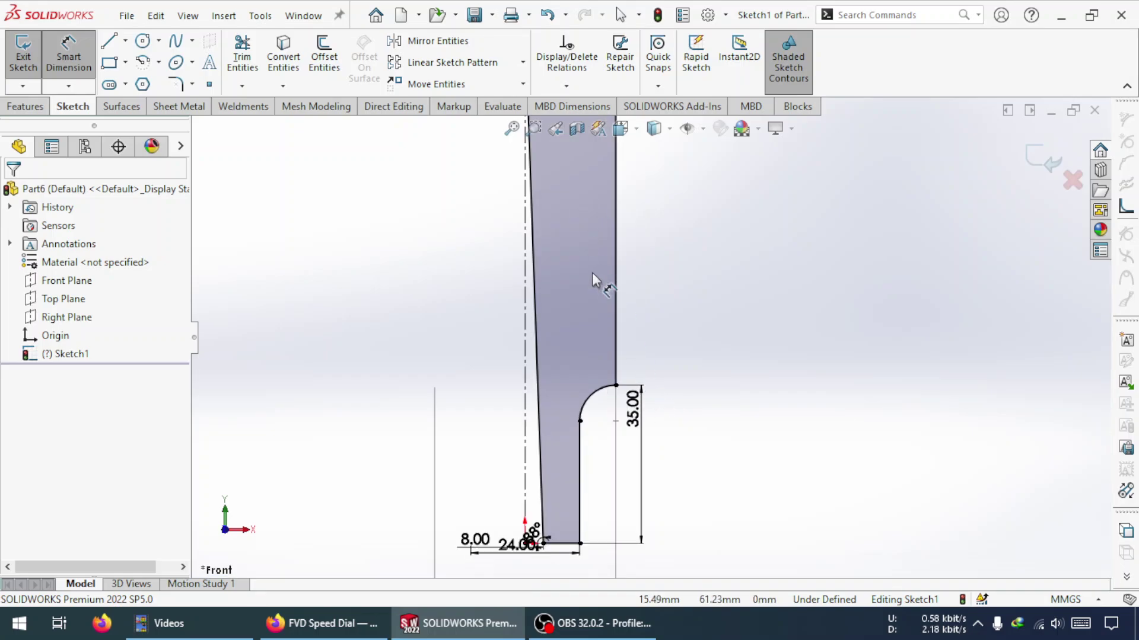
scroll(592, 279, "up", 5)
scroll(592, 289, "down", 5)
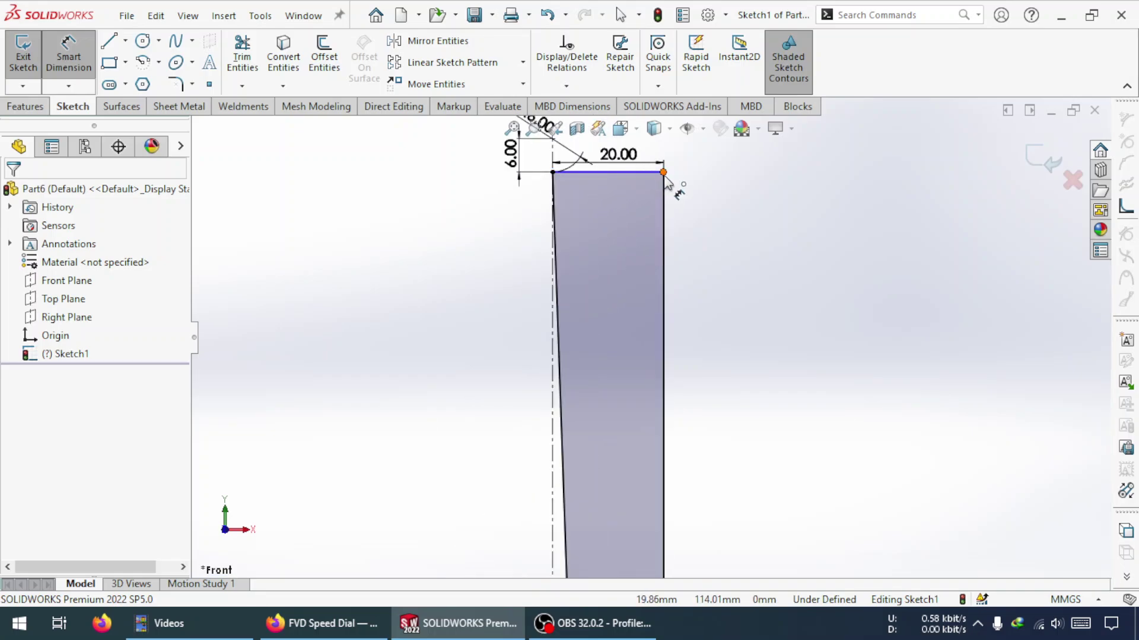
key("Escape")
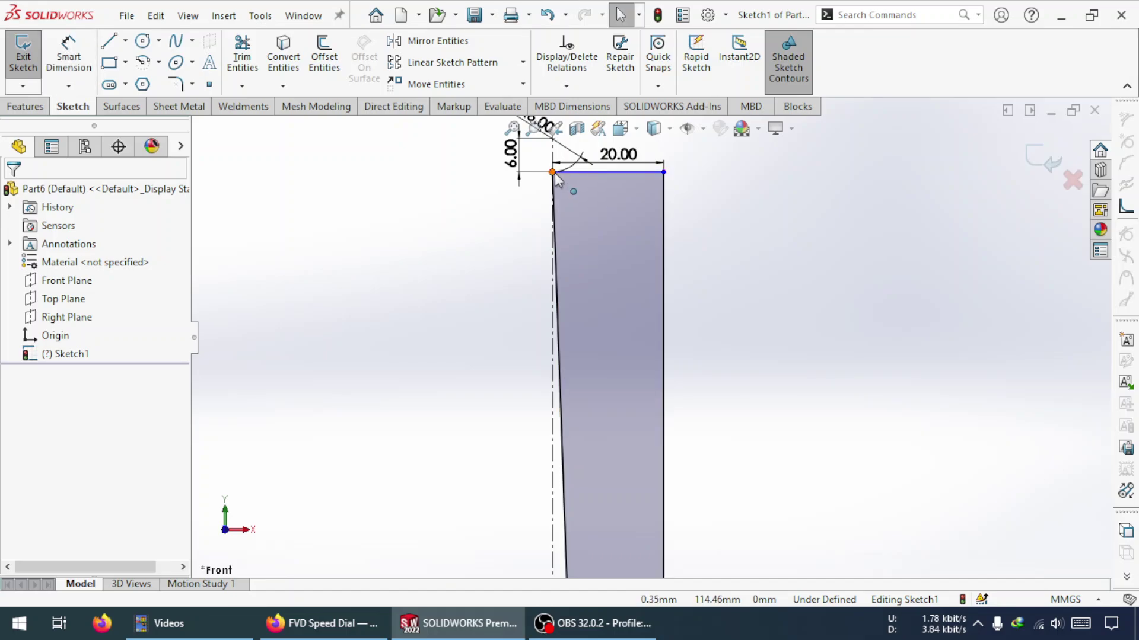
mouse_move(553, 171)
left_mouse_down()
mouse_move(635, 187)
mouse_move(607, 218)
left_mouse_up()
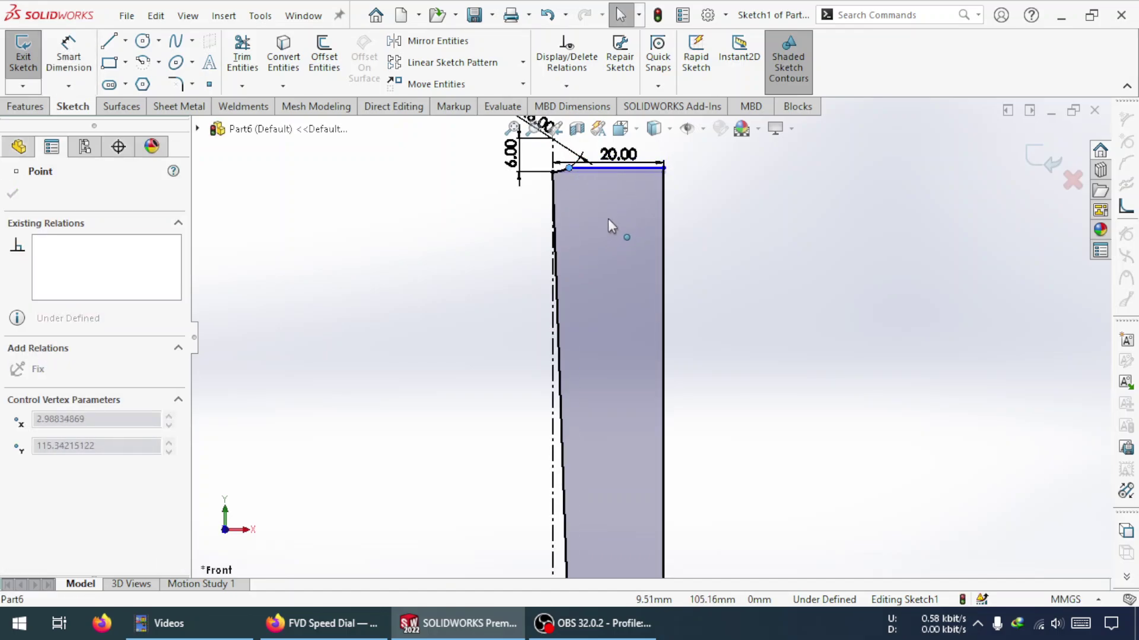
left_click_drag(630, 153, 631, 150)
left_click(730, 223)
Step: Reposition the 8 mm diameter dimension at the profile's base closer to the slanted line's lower endpoint
scroll(659, 310, "up", 6)
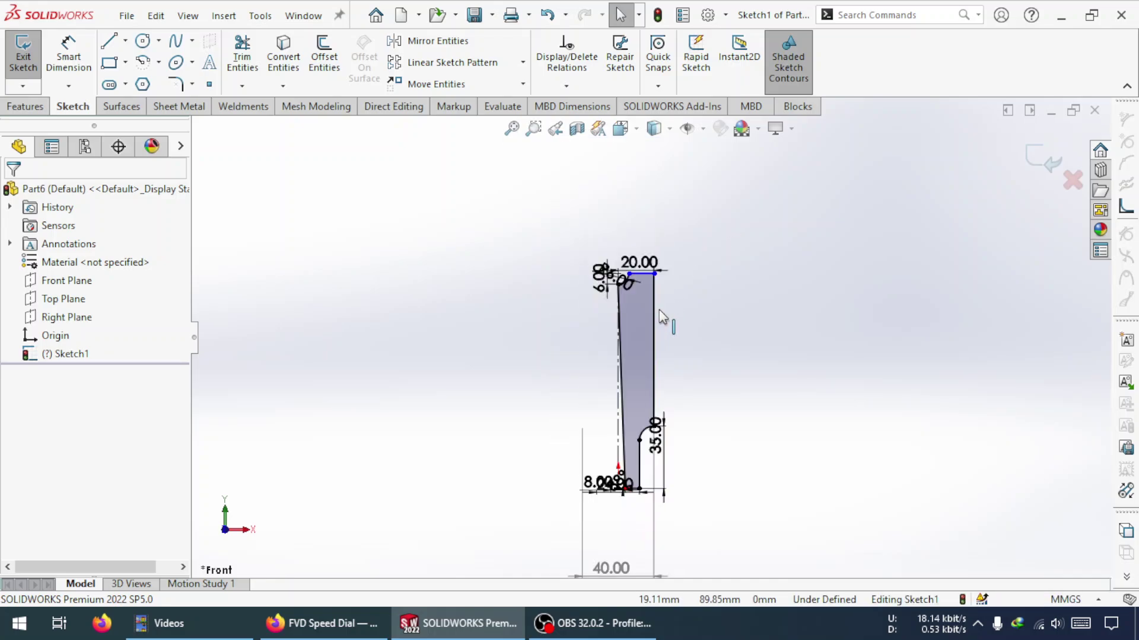
scroll(632, 268, "down", 4)
scroll(593, 340, "down", 3)
scroll(595, 337, "down", 2)
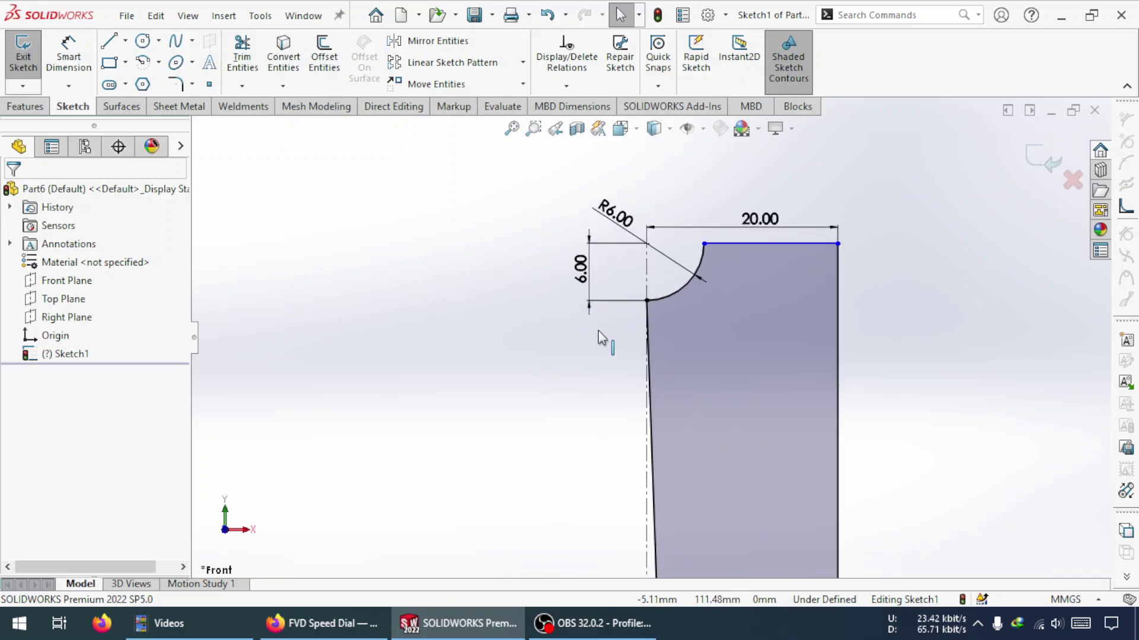
left_click(645, 300)
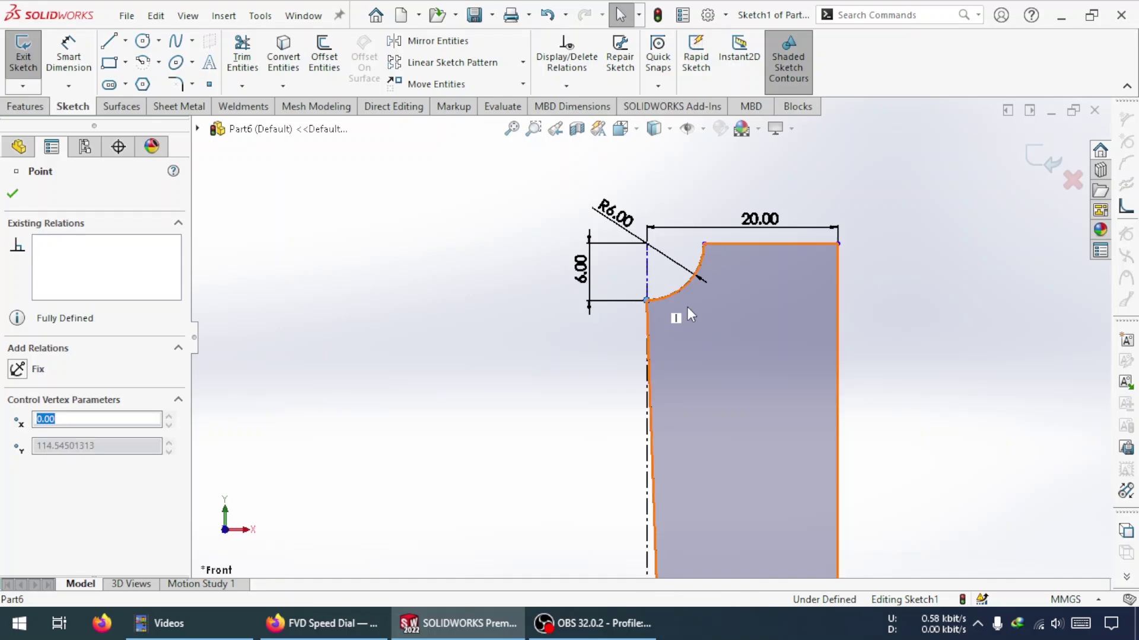
scroll(659, 332, "up", 5)
scroll(650, 521, "up", 3)
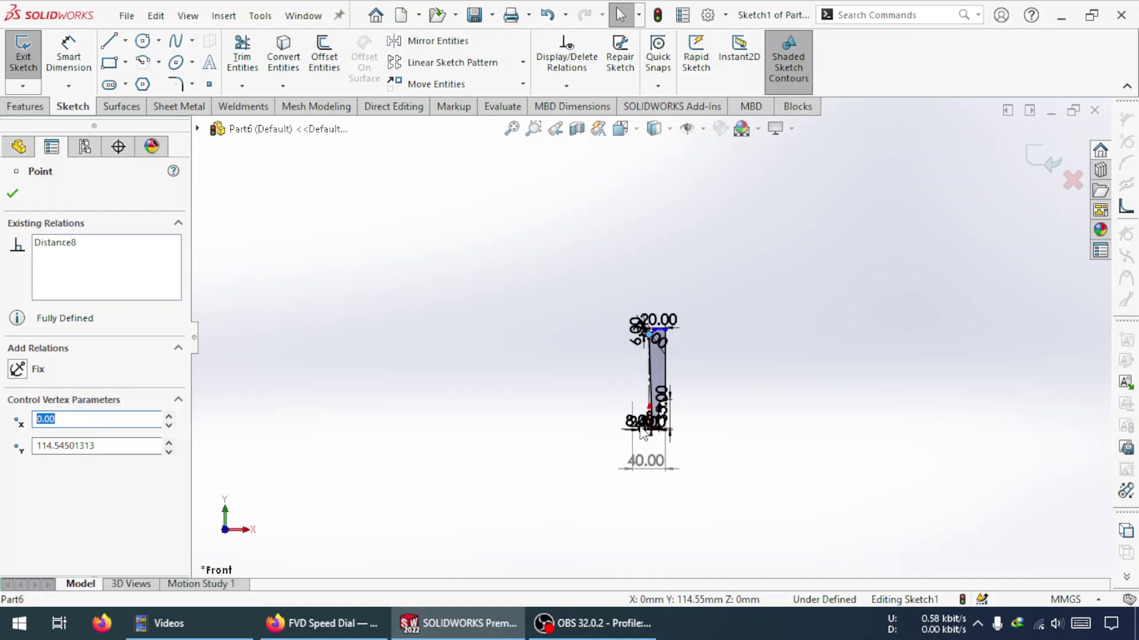
scroll(635, 435, "down", 5)
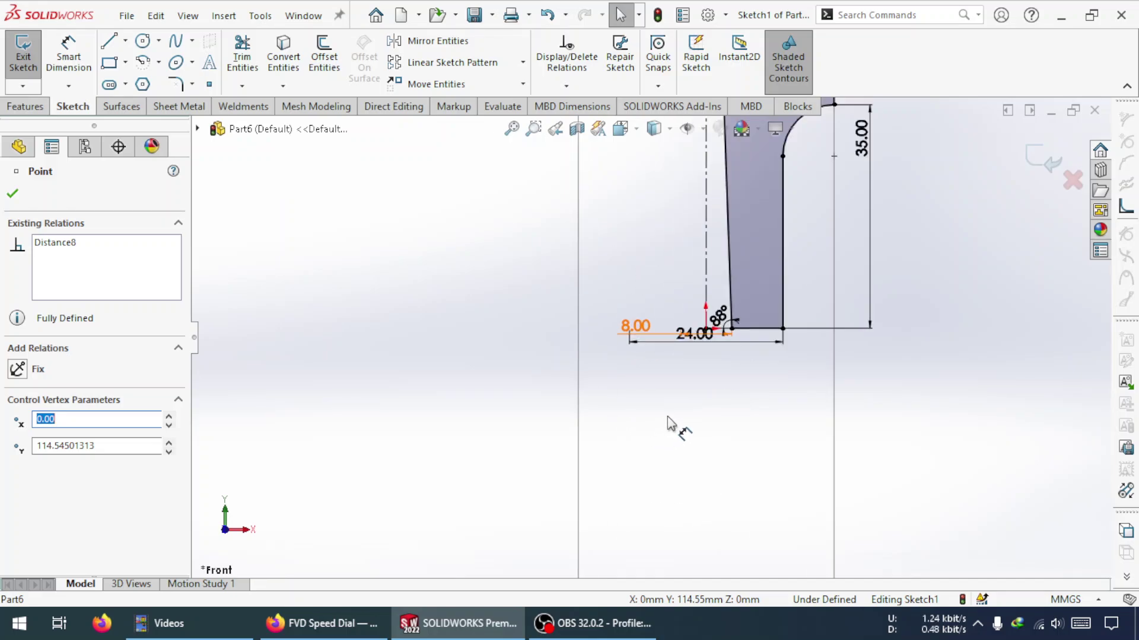
left_click_drag(580, 236, 671, 225)
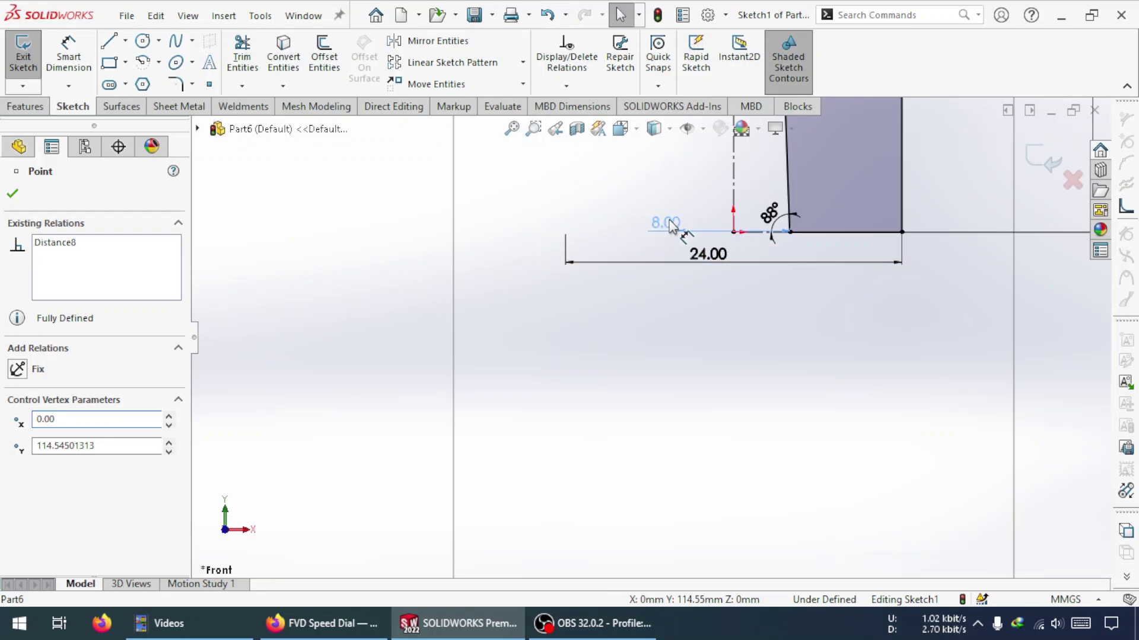
left_click(702, 221)
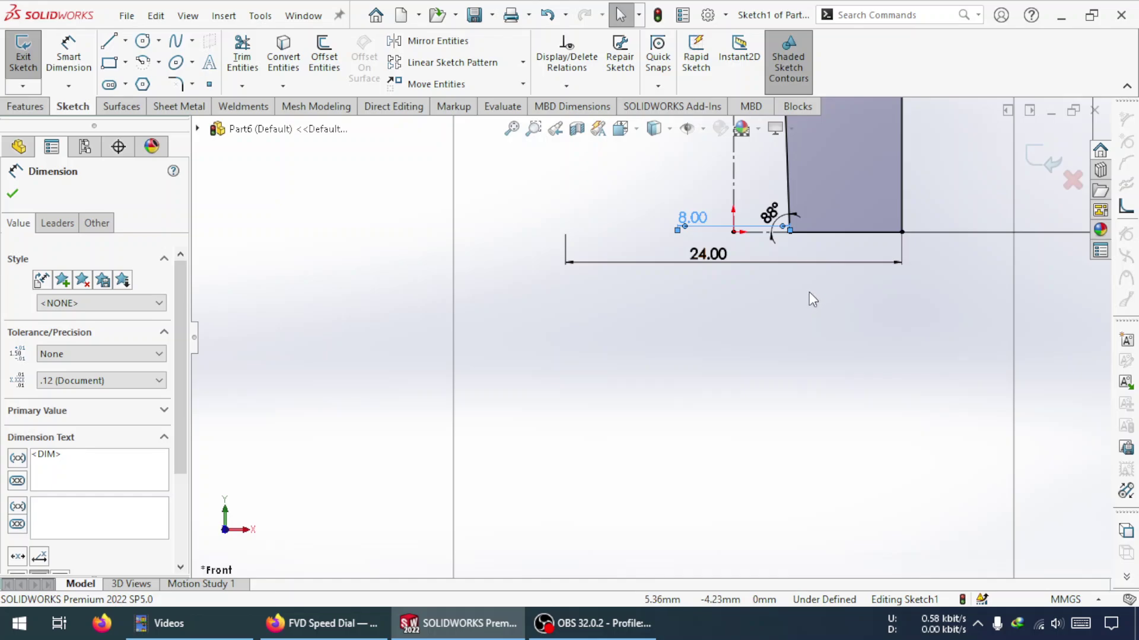
scroll(809, 292, "up", 5)
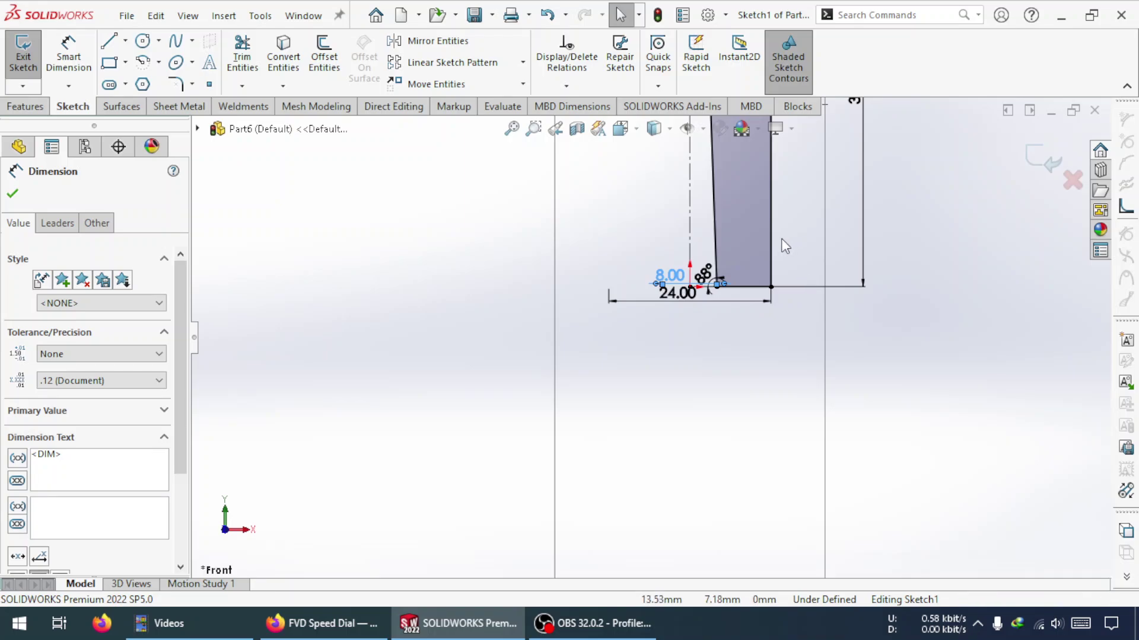
scroll(774, 223, "up", 1)
scroll(688, 162, "down", 4)
scroll(747, 255, "up", 5)
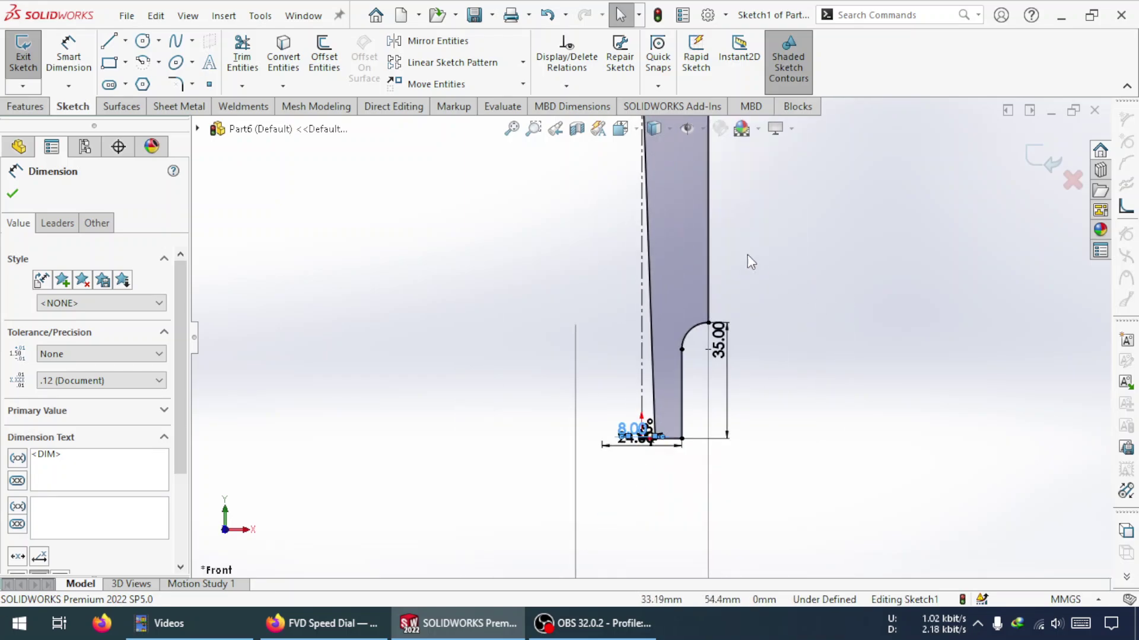
scroll(716, 240, "up", 4)
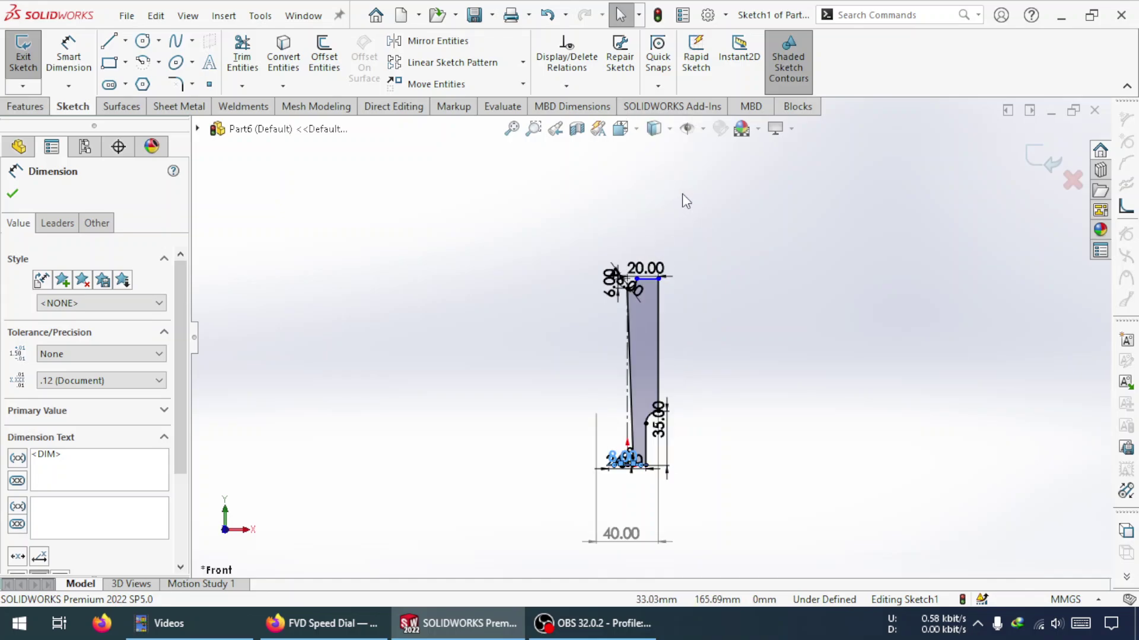
left_click(69, 52)
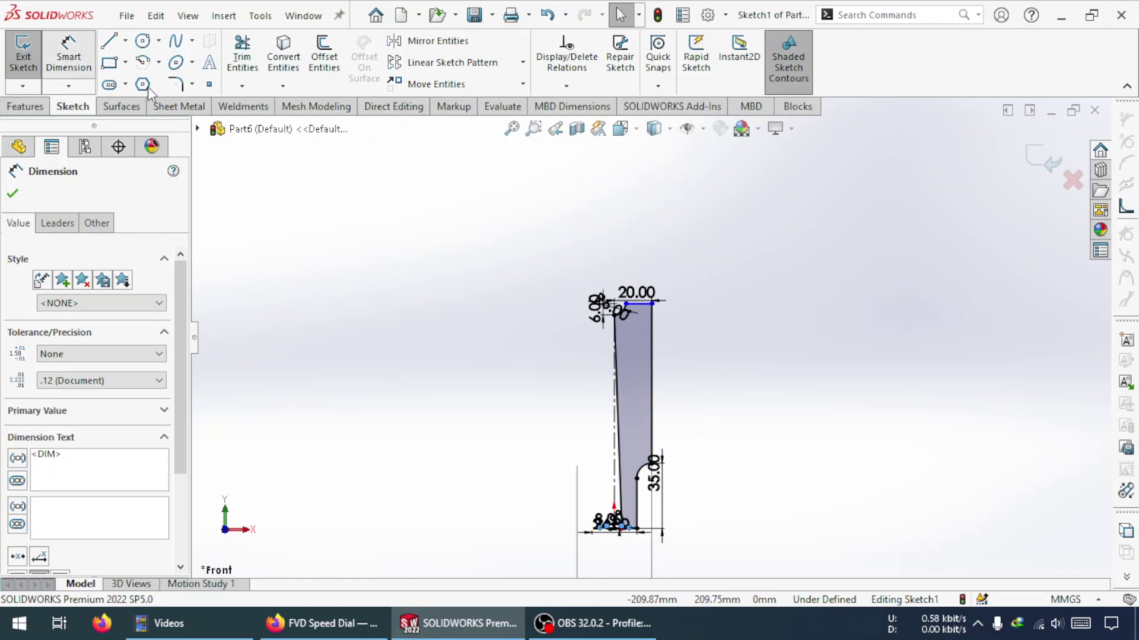
left_click(653, 355)
key("Escape")
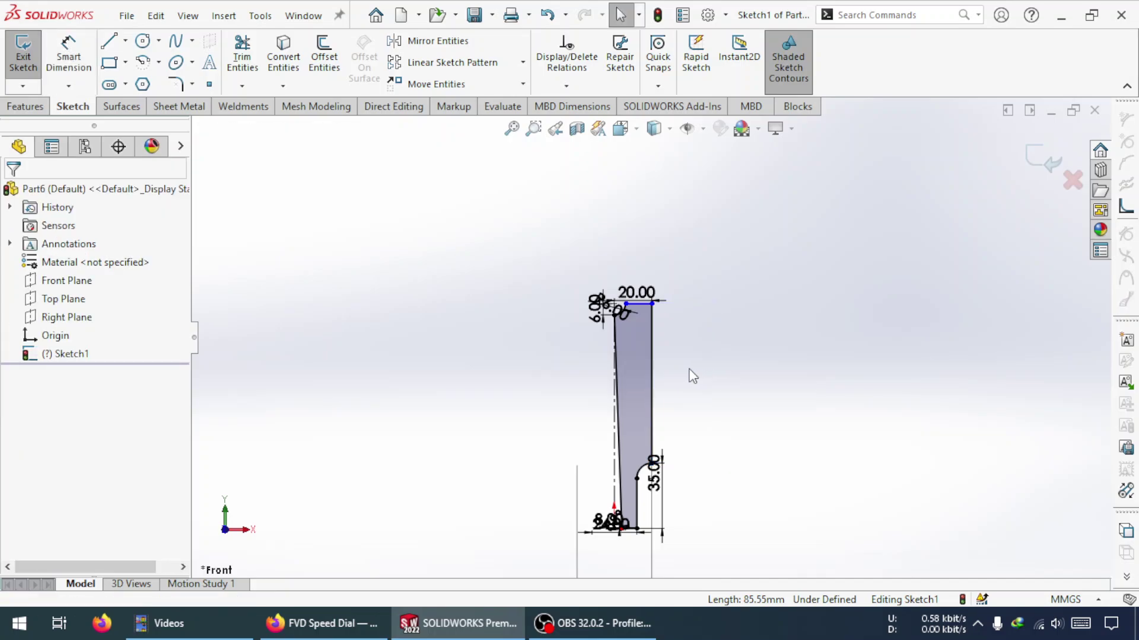
Step: Delete the 24 mm diameter dimension at the profile's base
scroll(640, 314, "down", 4)
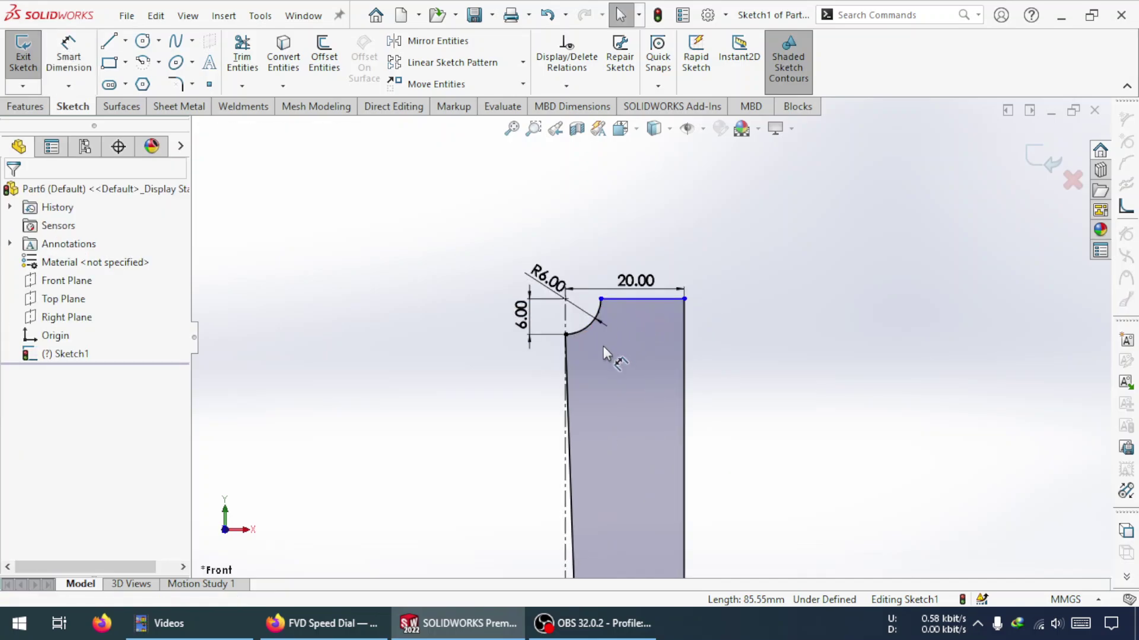
left_click(560, 326)
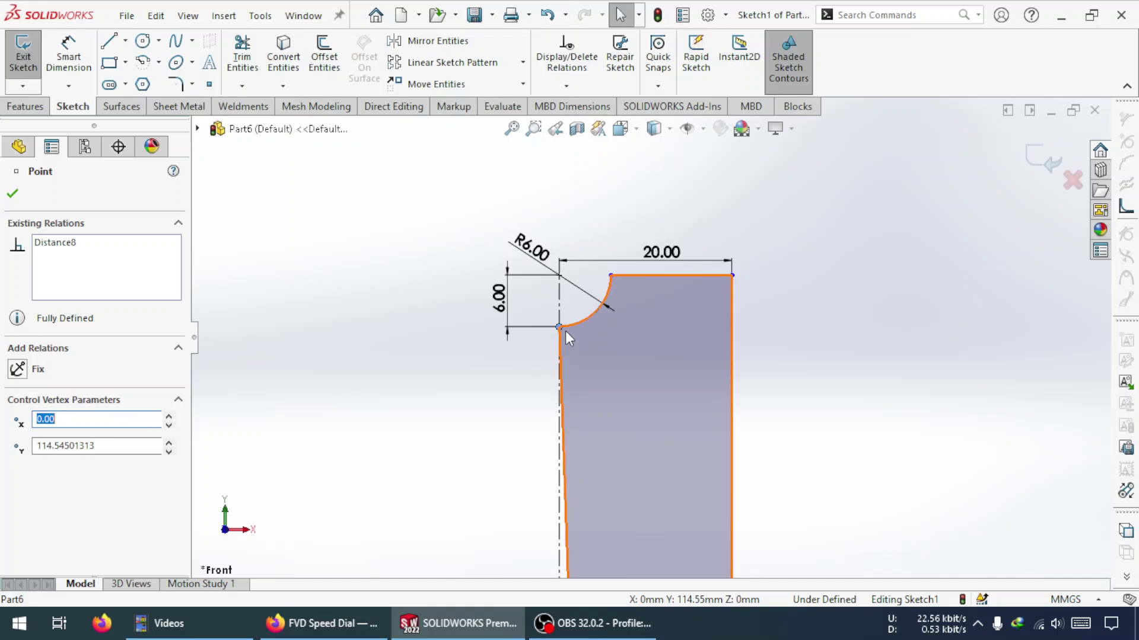
scroll(643, 399, "up", 5)
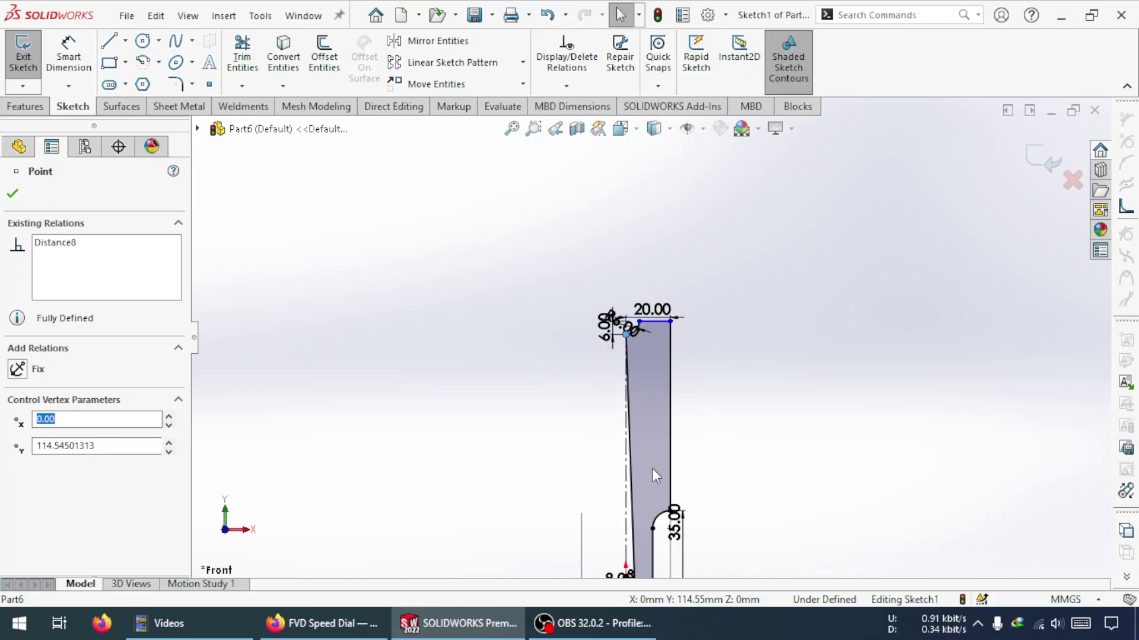
scroll(647, 467, "down", 5)
scroll(647, 467, "down", 5)
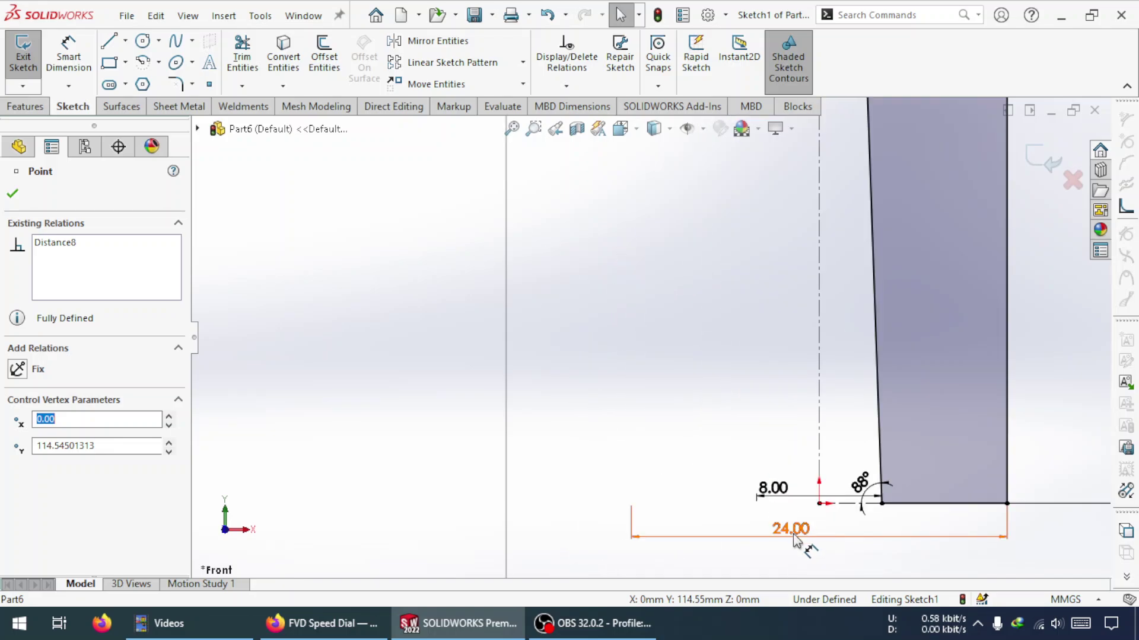
left_click(793, 530)
key("Delete")
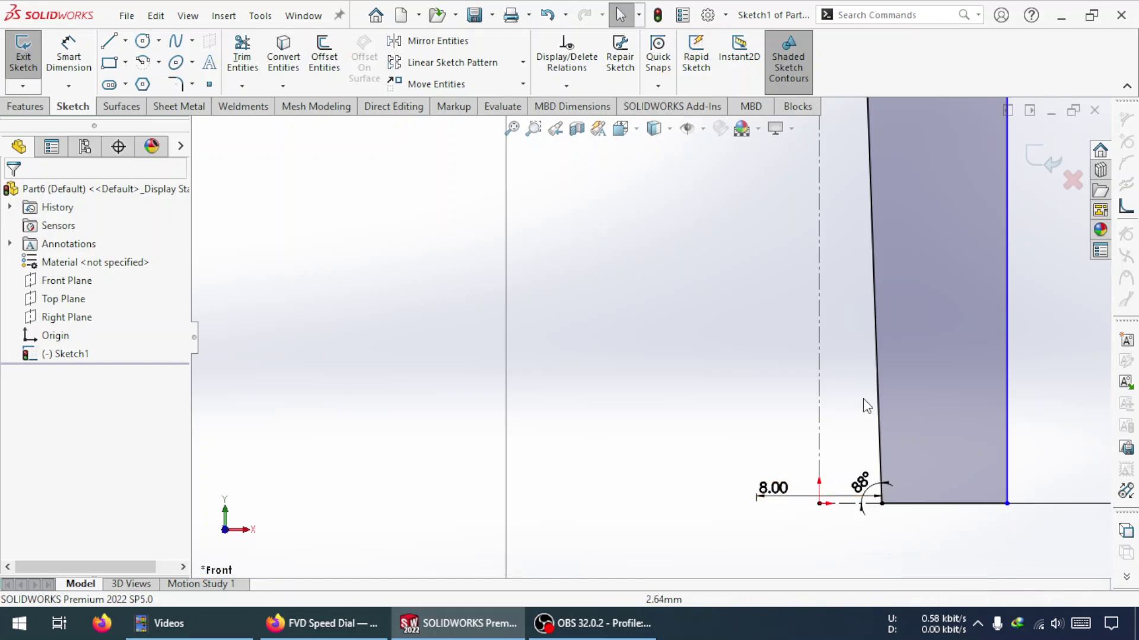
Step: Delete the 40 mm reference dimension below the profile and the 8 mm diameter dimension at the slanted line's lower endpoint
scroll(611, 320, "up", 5)
scroll(753, 267, "down", 3)
scroll(643, 379, "up", 5)
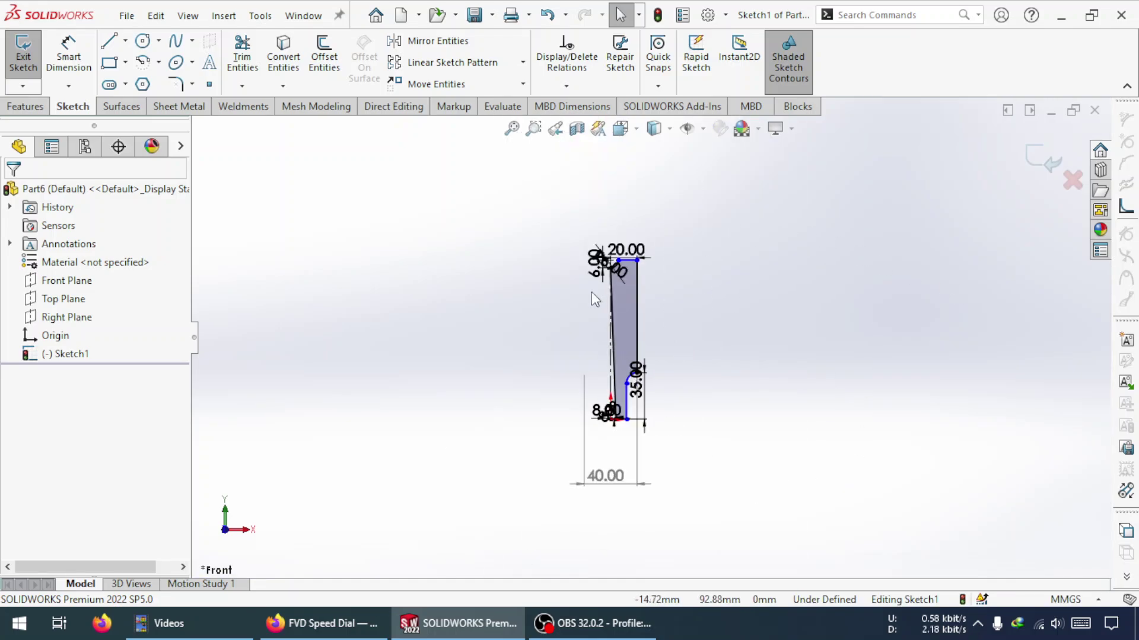
scroll(681, 305, "down", 6)
scroll(585, 349, "up", 5)
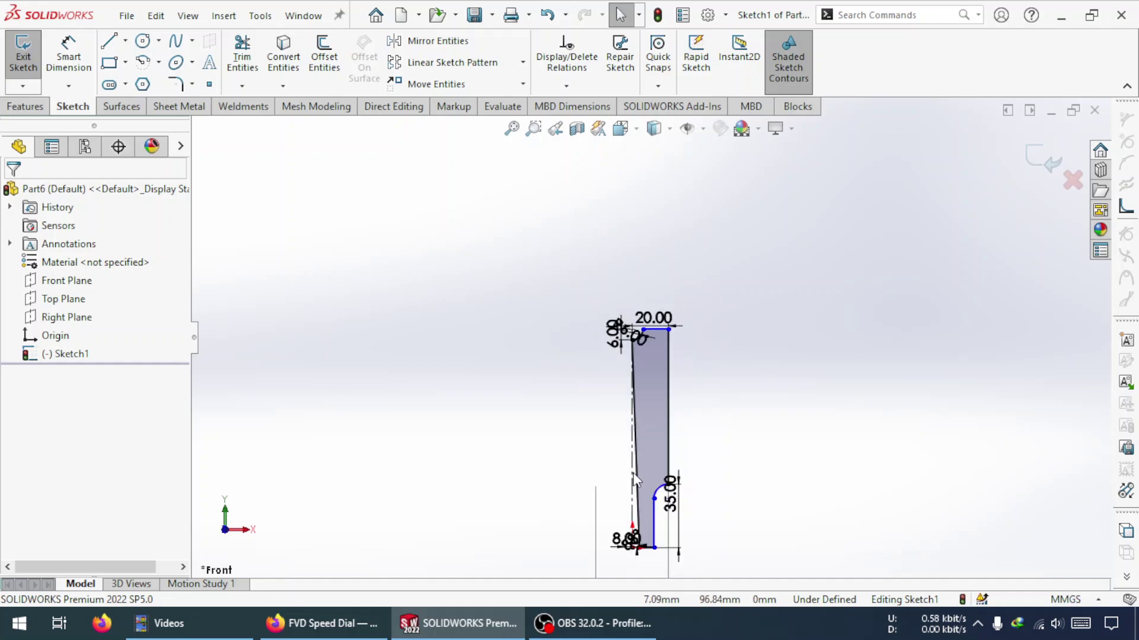
scroll(660, 446, "down", 5)
scroll(653, 419, "down", 2)
scroll(652, 417, "up", 4)
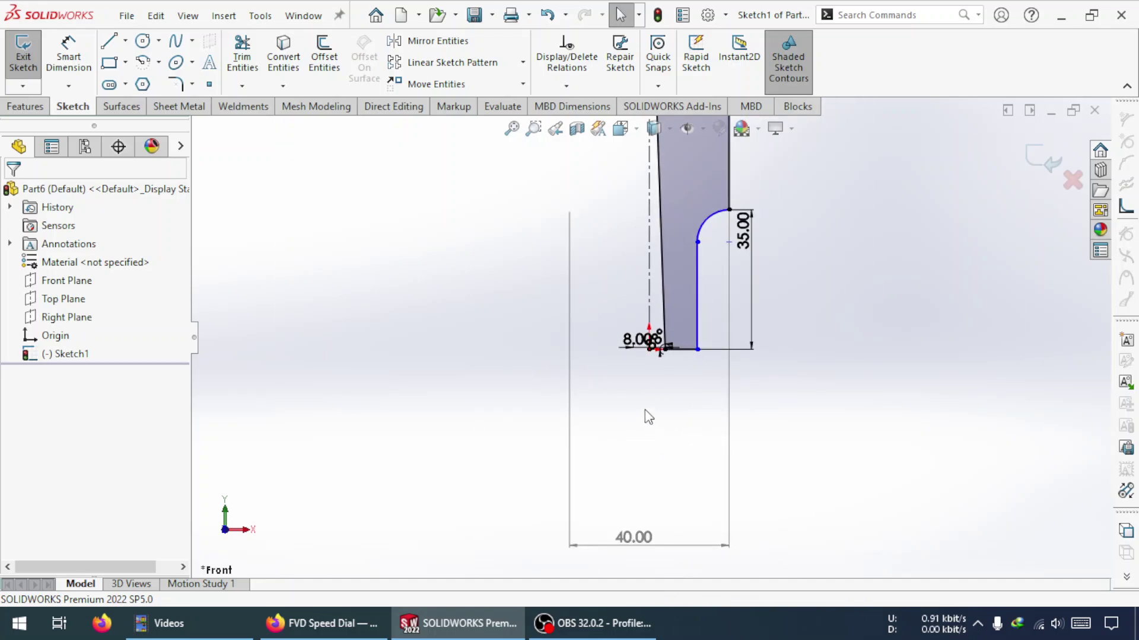
left_click(633, 539)
key("Delete")
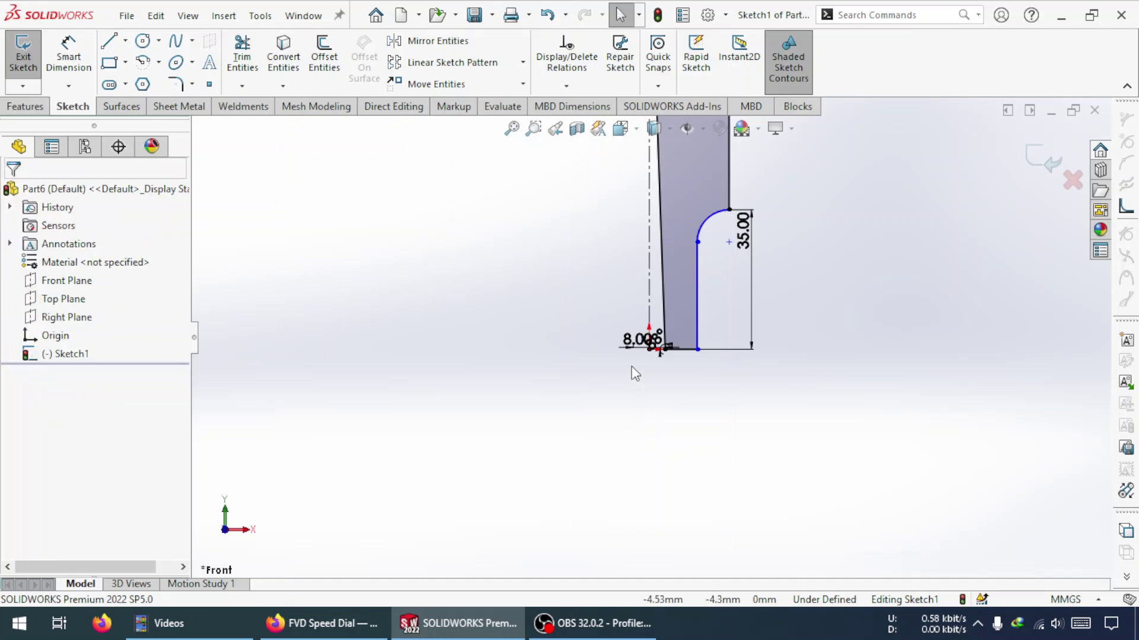
left_click(633, 339)
key("Delete")
scroll(670, 218, "up", 4)
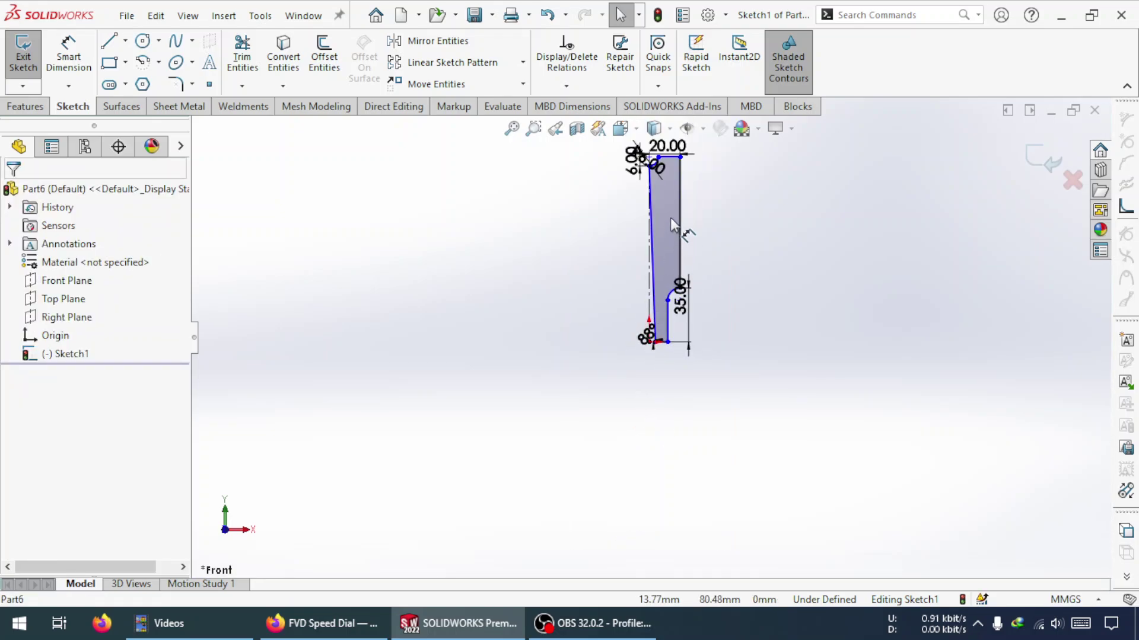
scroll(653, 237, "down", 3)
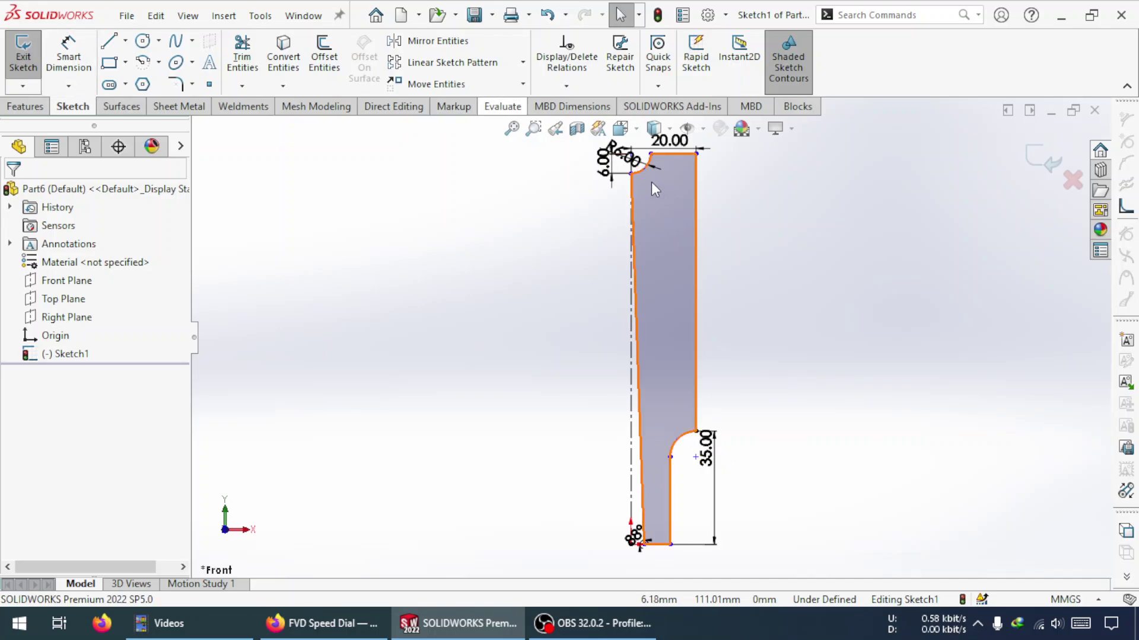
scroll(651, 181, "down", 3)
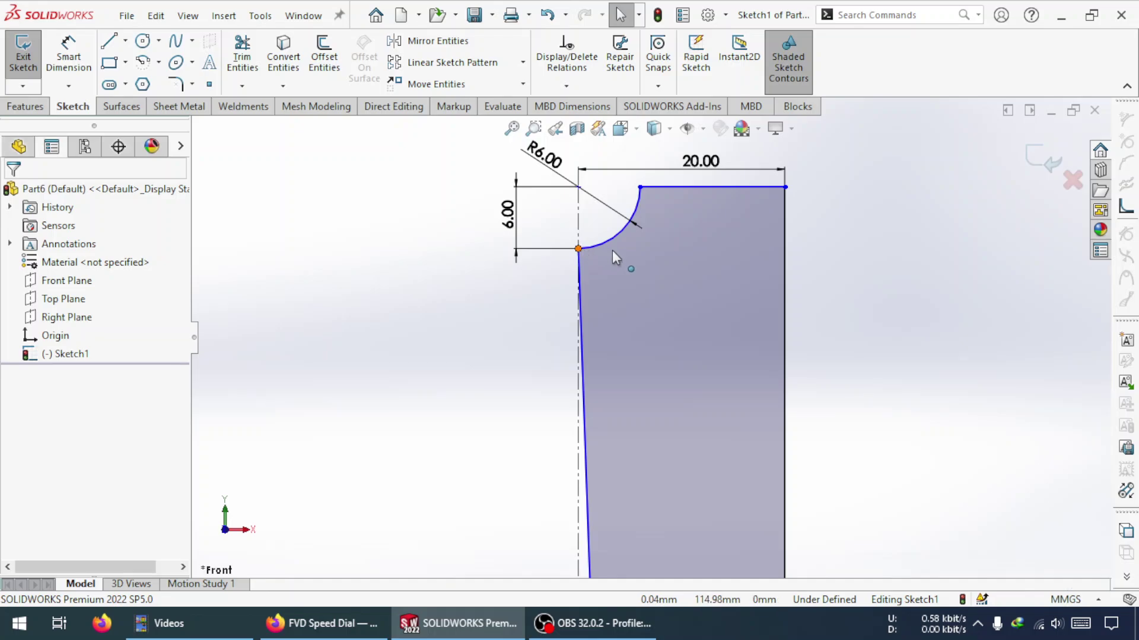
Step: Lower the R6 arc's inner endpoint, and make the arc's center horizontal with the top edge's inner endpoint
left_click_drag(579, 248, 660, 258)
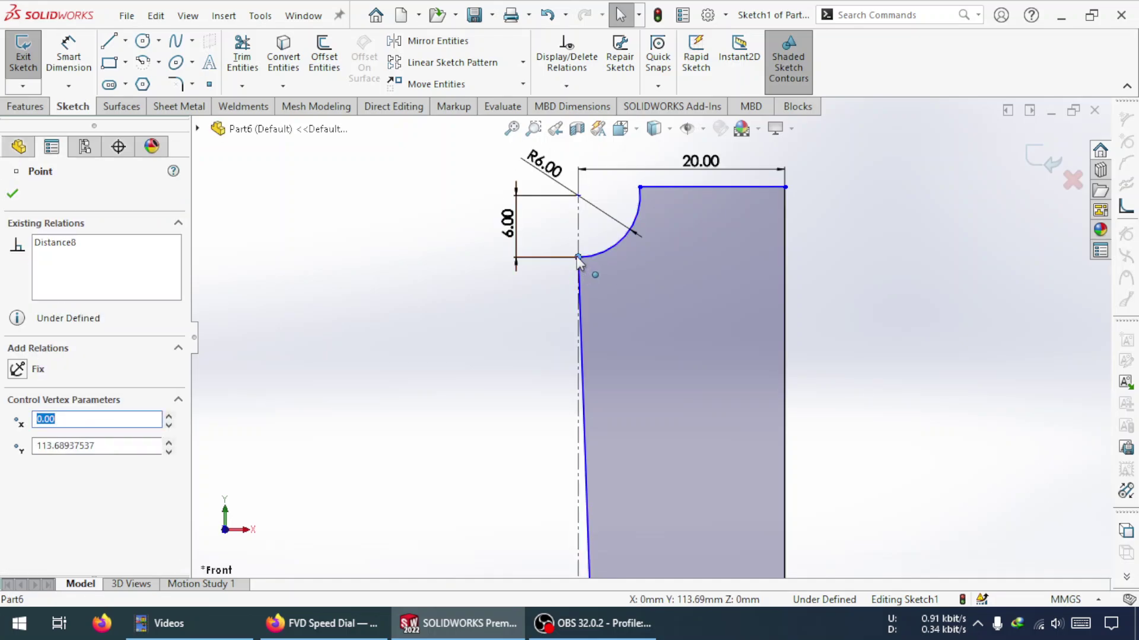
left_click_drag(583, 266, 610, 296)
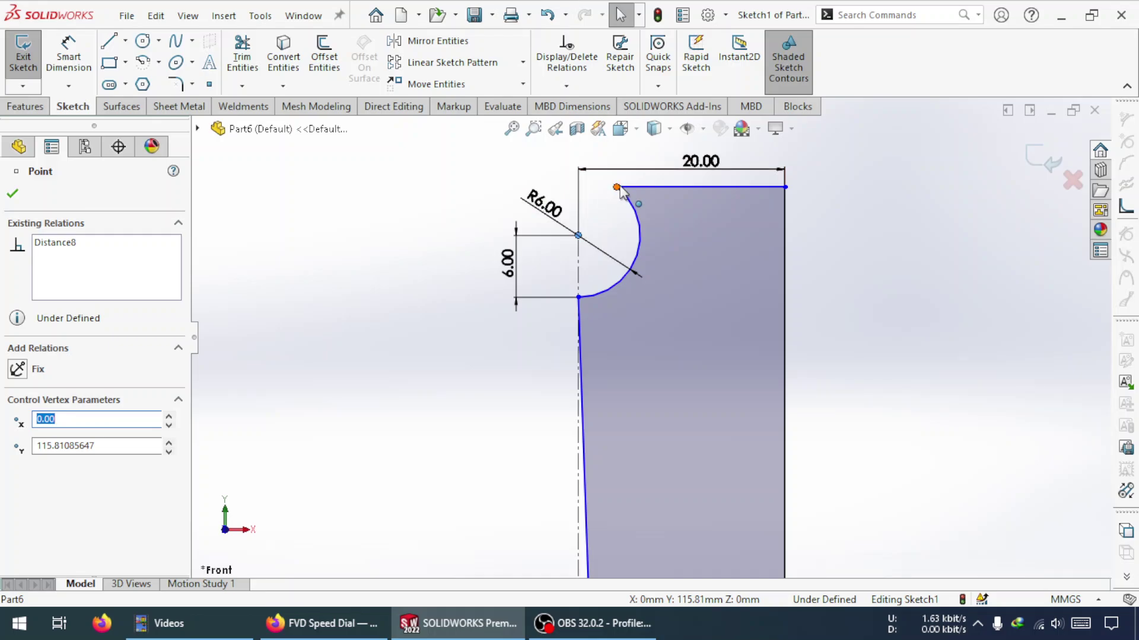
left_click(578, 236, "ctrl")
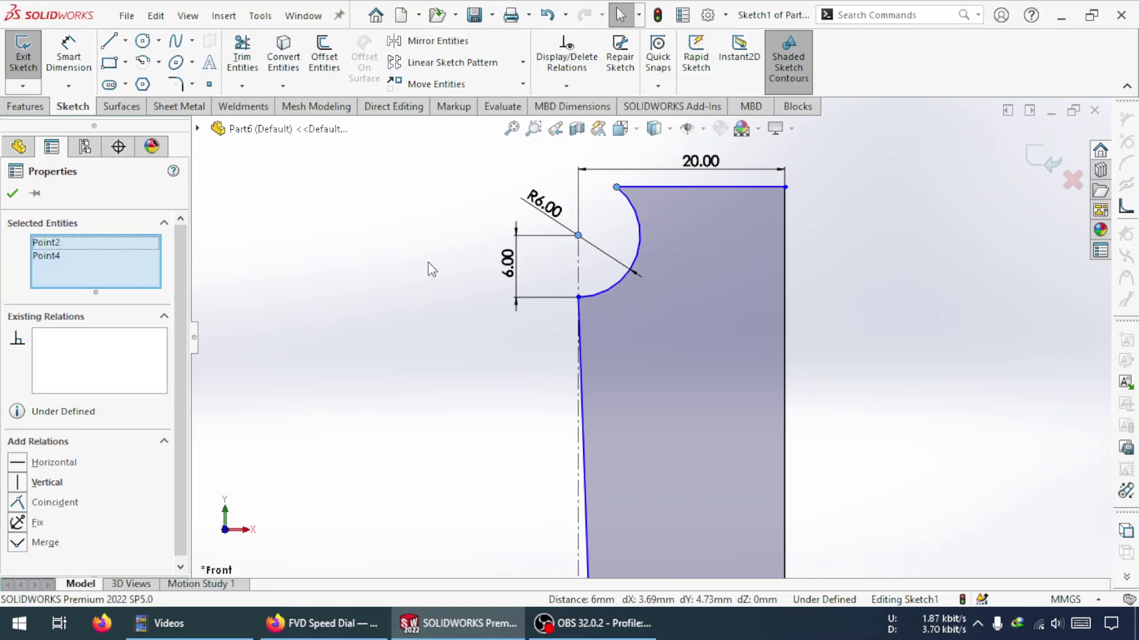
left_click(18, 467)
key("Escape")
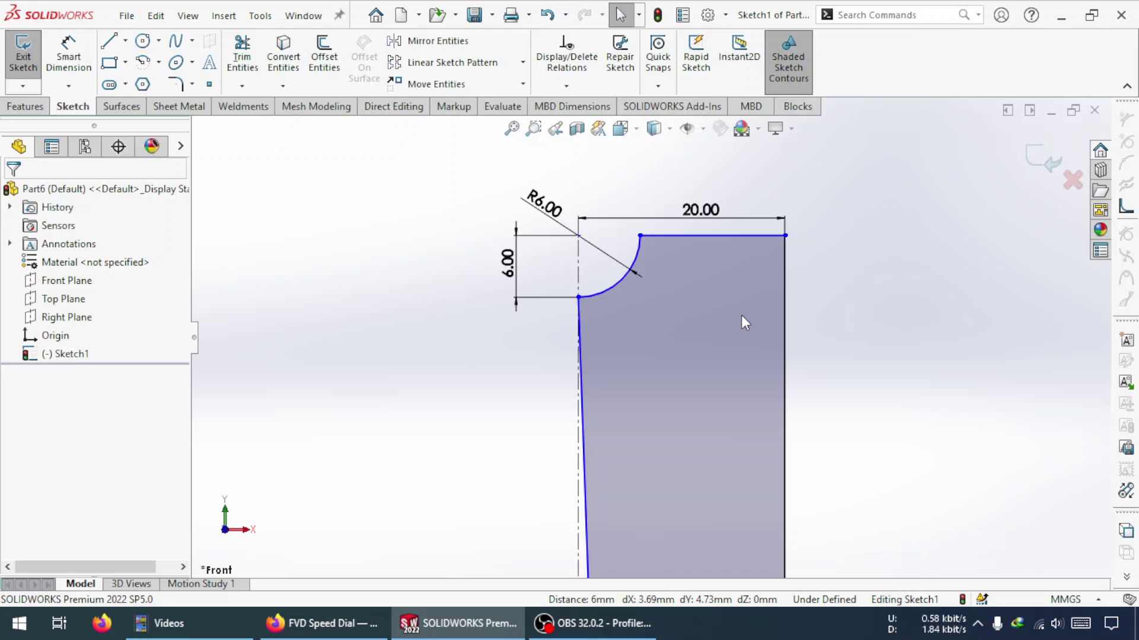
Step: Lower the arc's inner endpoint slightly and delete the 6 mm vertical dimension beside the R6 arc
left_click(580, 313)
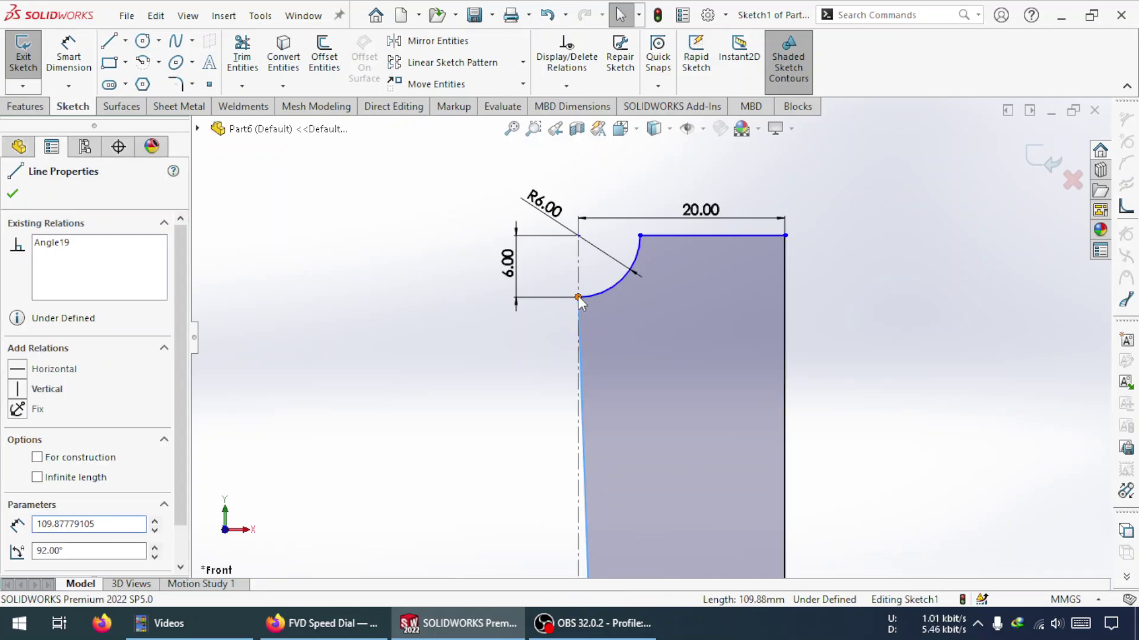
left_click_drag(581, 298, 616, 307)
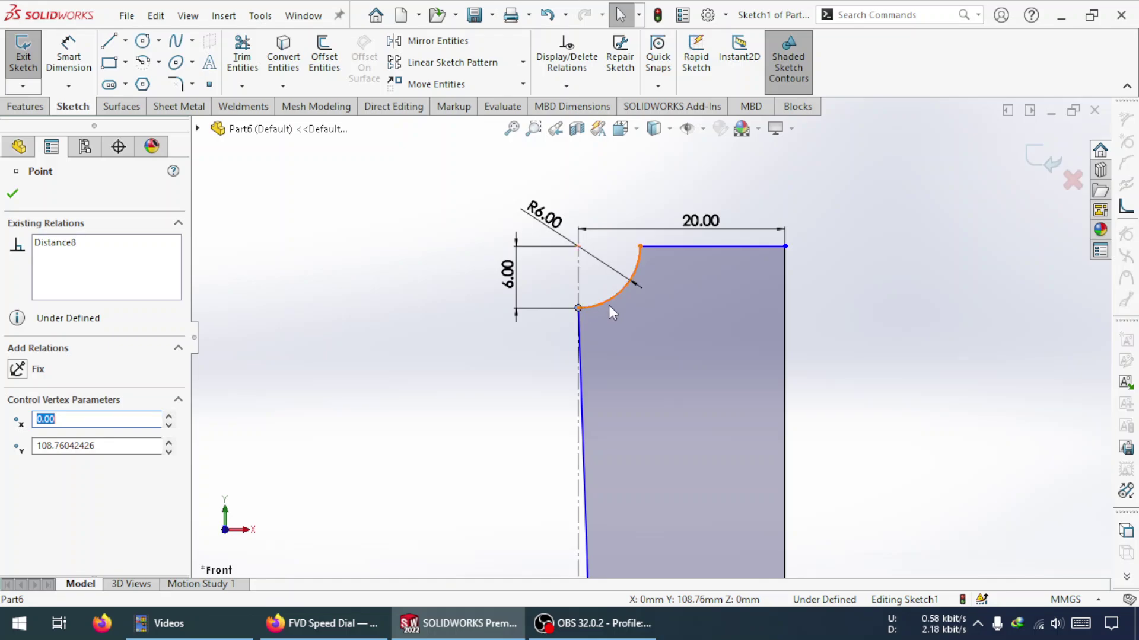
scroll(612, 374, "up", 6)
scroll(617, 415, "down", 3)
scroll(657, 346, "up", 4)
scroll(638, 366, "down", 4)
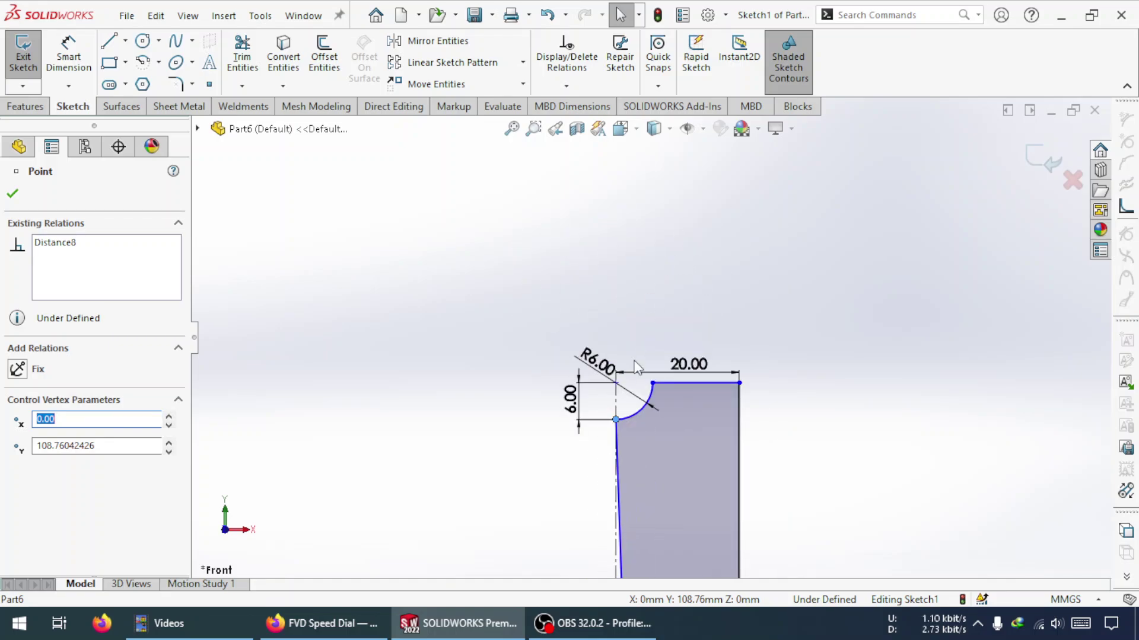
scroll(692, 405, "down", 4)
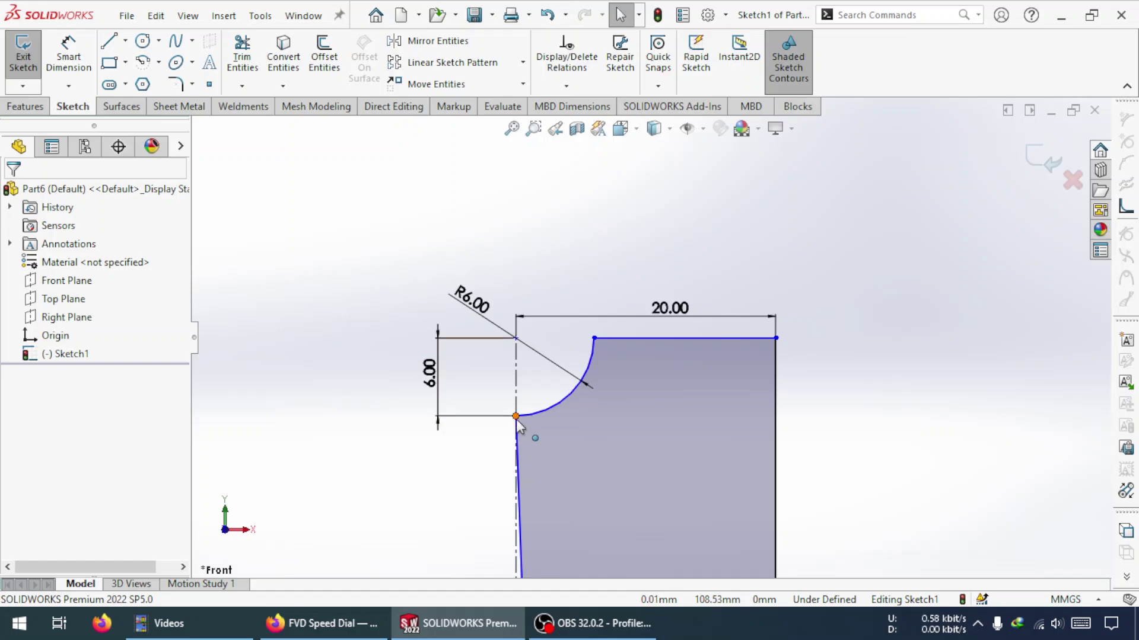
left_click(434, 381)
key("Delete")
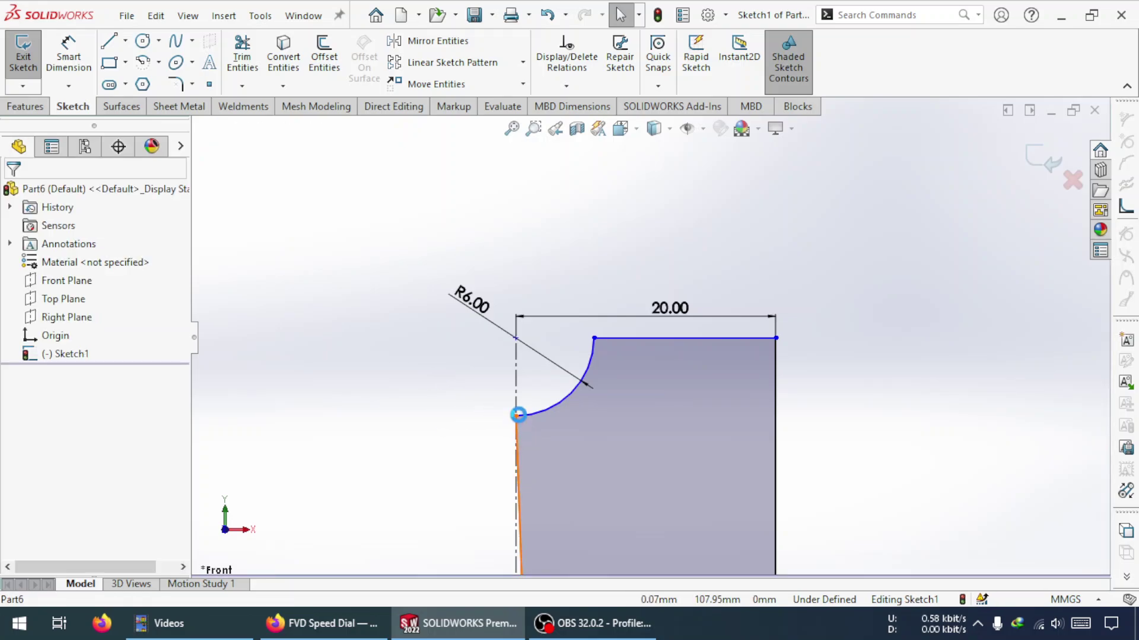
Step: Pull the R6 arc's lower endpoint off the centerline and try a 6 mm vertical dimension from the arc's center to that endpoint
mouse_move(516, 416)
left_mouse_down()
mouse_move(591, 421)
mouse_move(567, 420)
left_mouse_up()
left_click(387, 426)
left_click(69, 54)
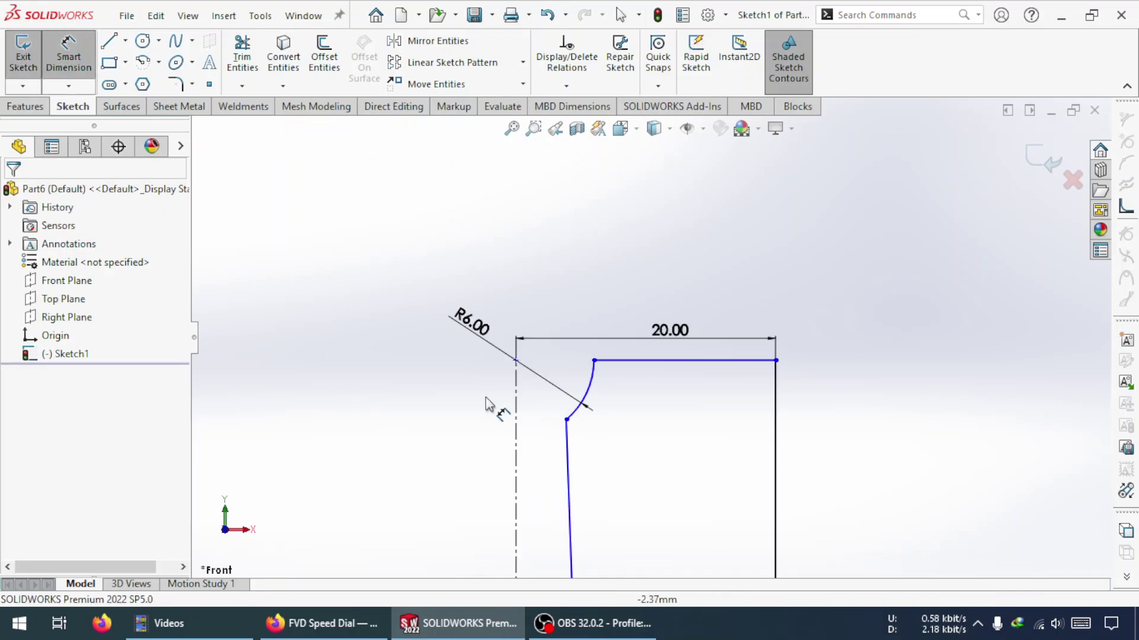
left_click(515, 361)
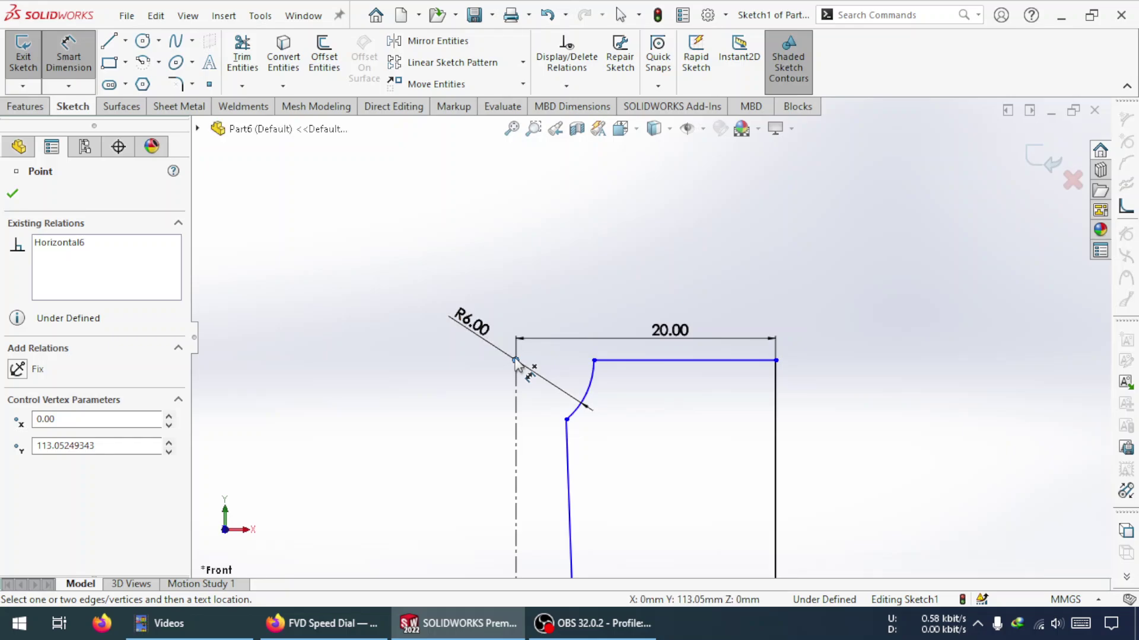
left_click(567, 421)
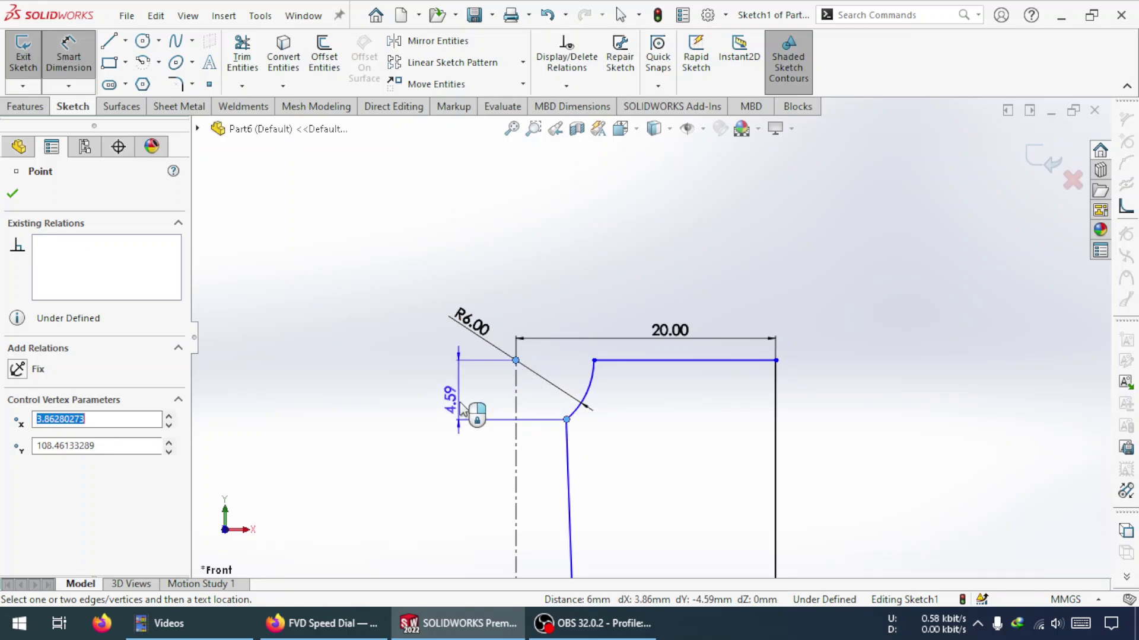
left_click(460, 399)
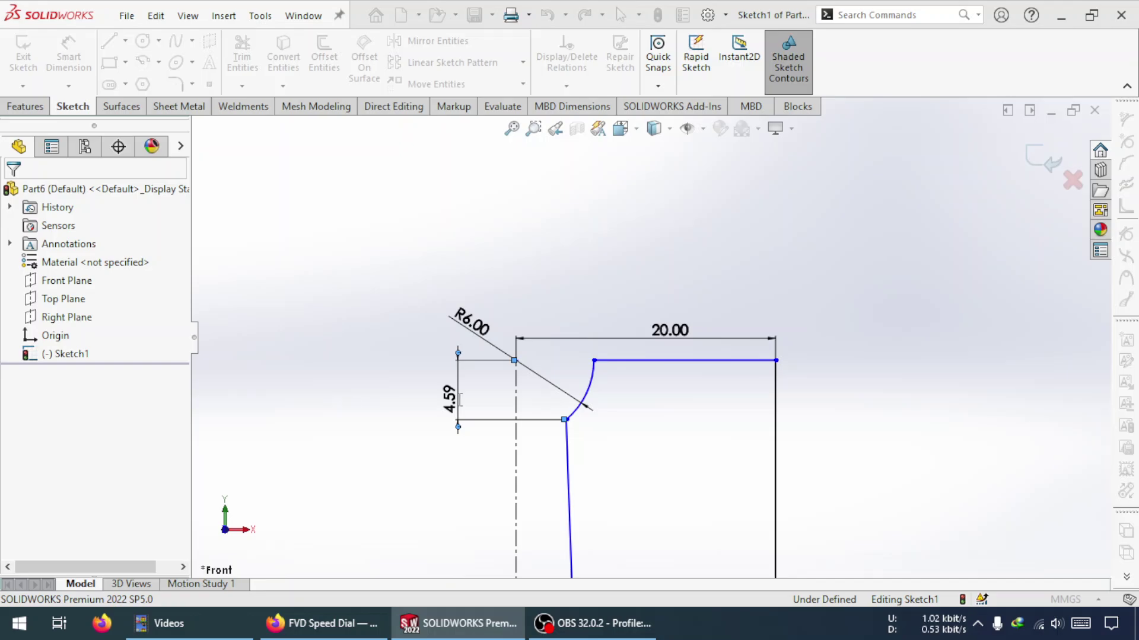
type("6")
key("Return")
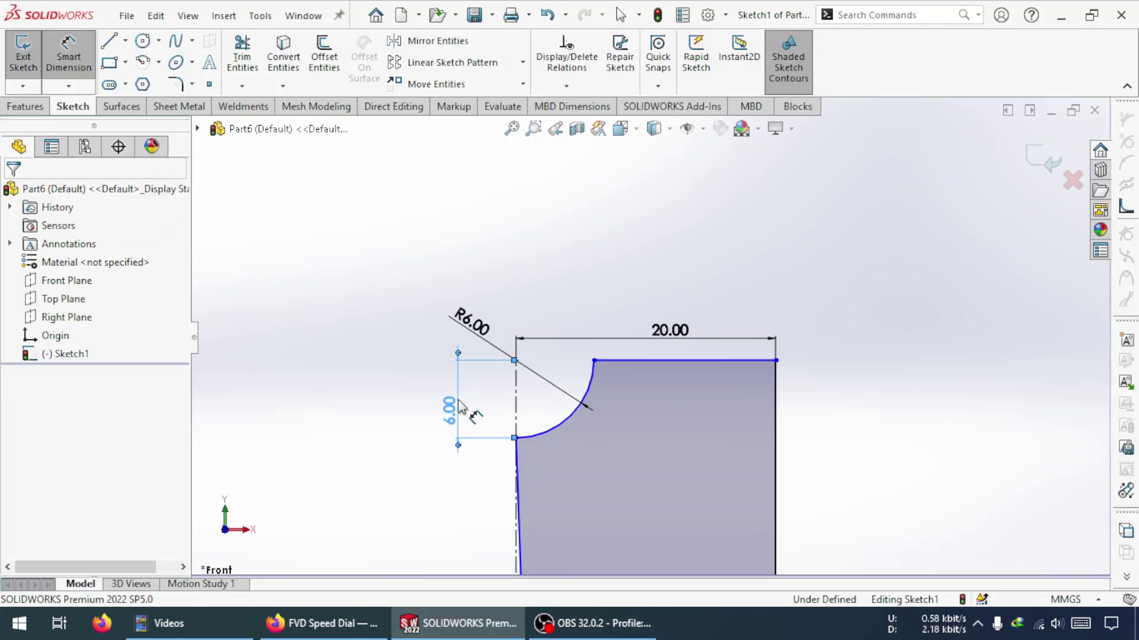
key("Escape")
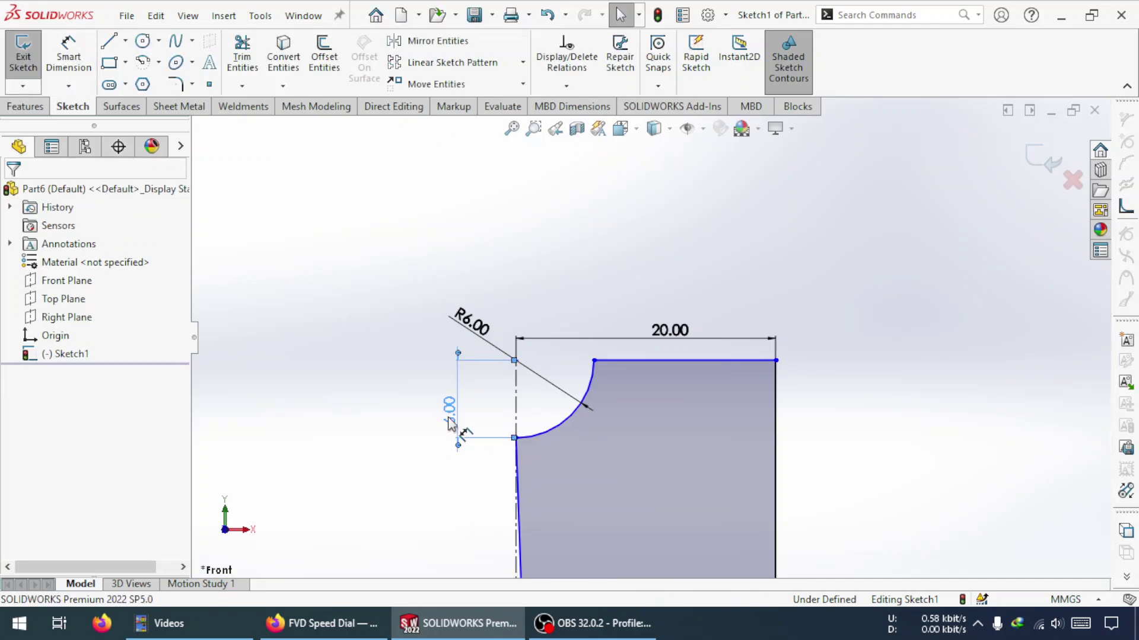
key("Delete")
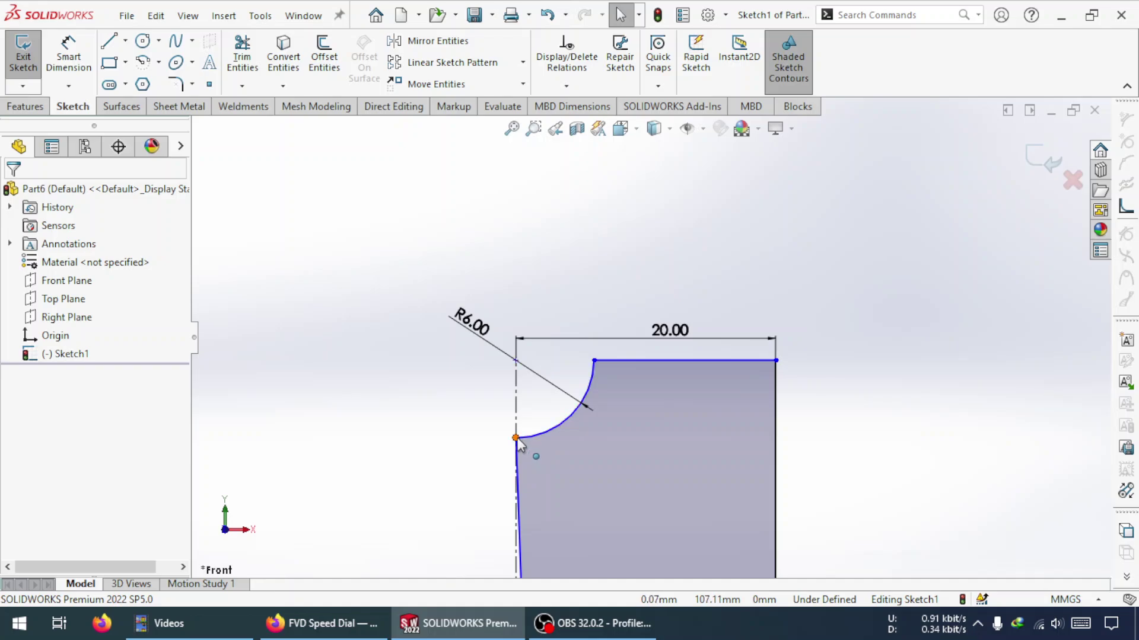
Step: Pull the R6 arc's lower endpoint away from the centerline to about 3.5 mm from it
mouse_move(517, 442)
left_mouse_down()
mouse_move(590, 458)
mouse_move(572, 452)
mouse_move(628, 451)
left_mouse_up()
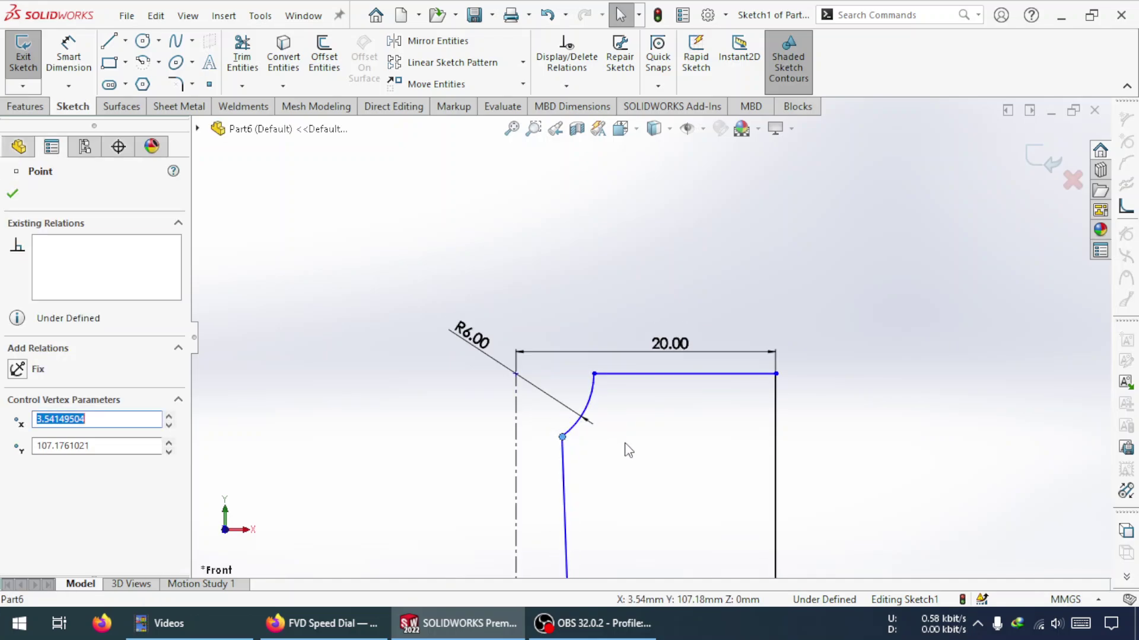
left_click(821, 448)
scroll(862, 461, "up", 2)
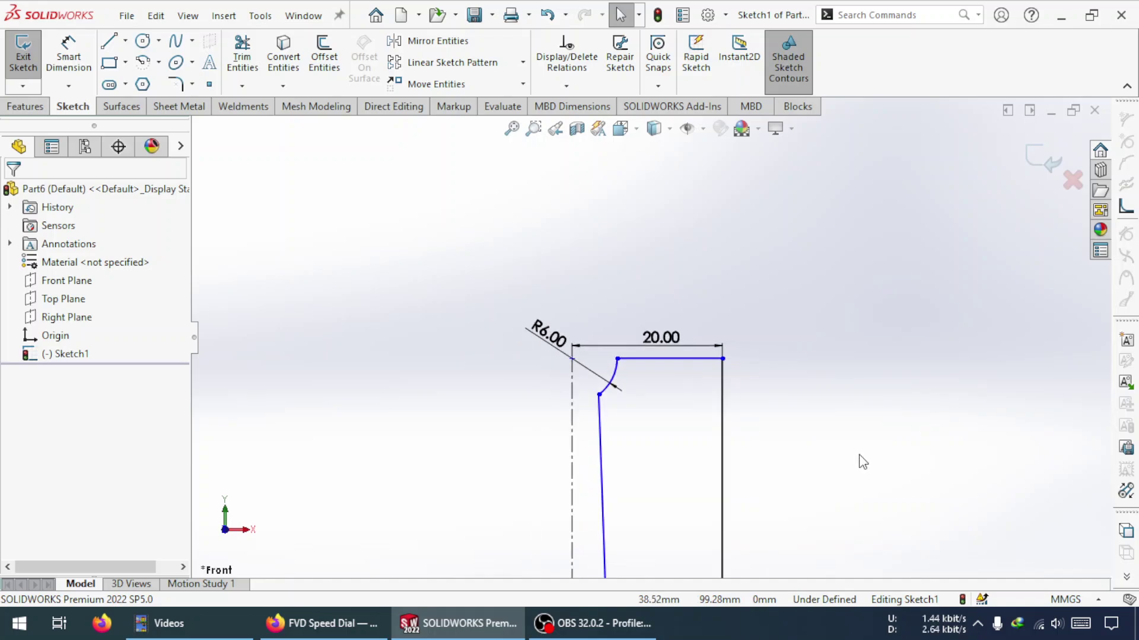
Step: Examine the relations on the R6 arc and its center point
left_click(619, 372)
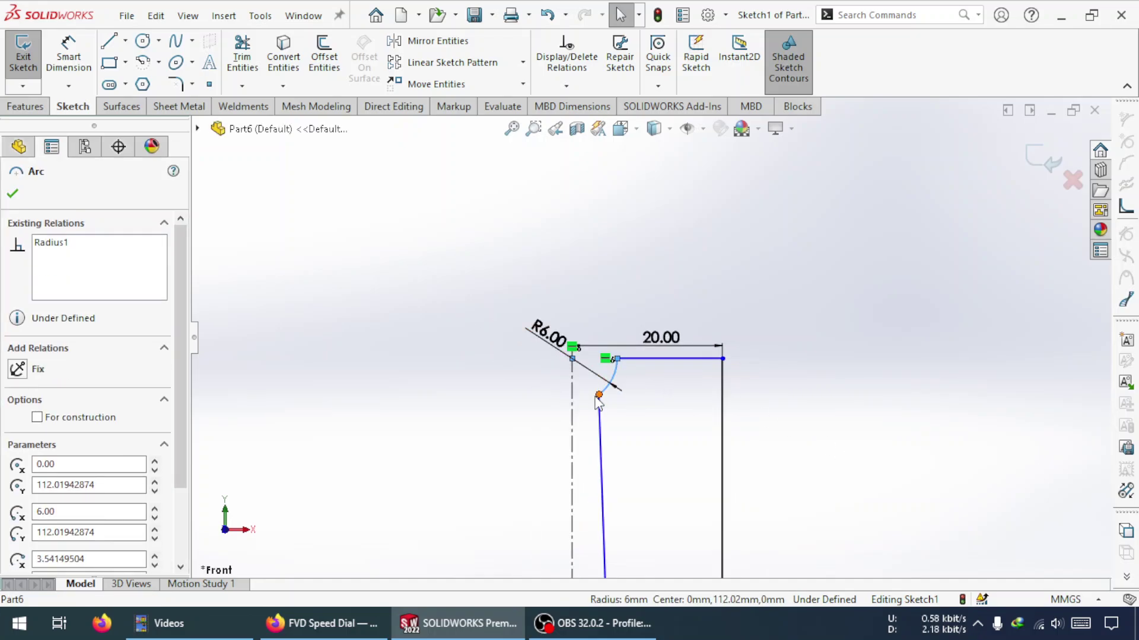
left_click(764, 405)
scroll(730, 463, "down", 2)
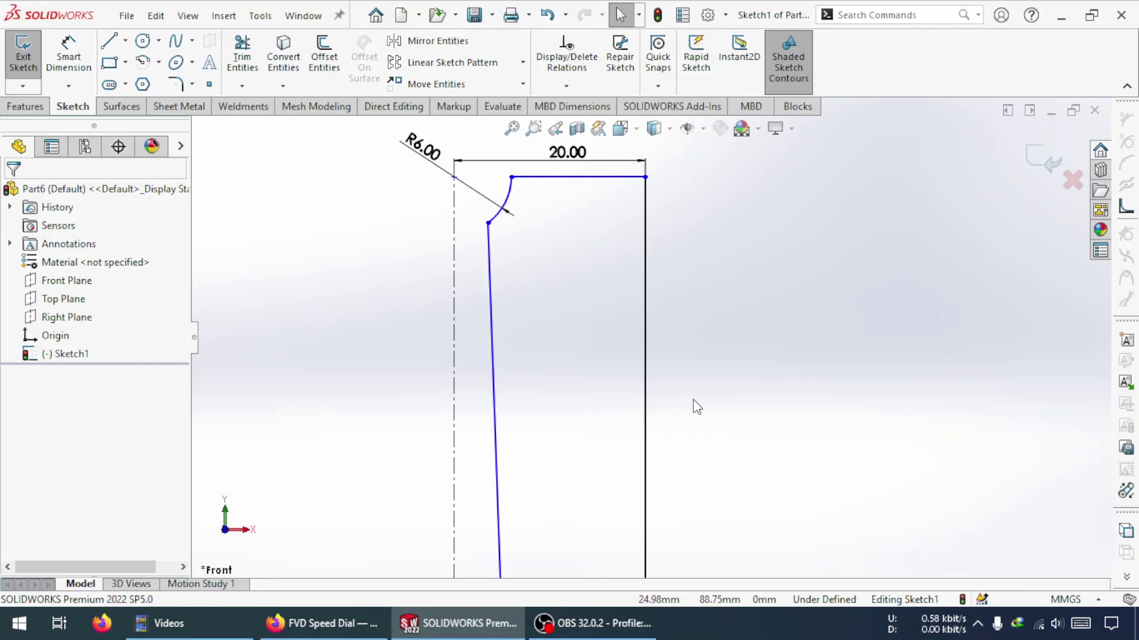
left_click(454, 177)
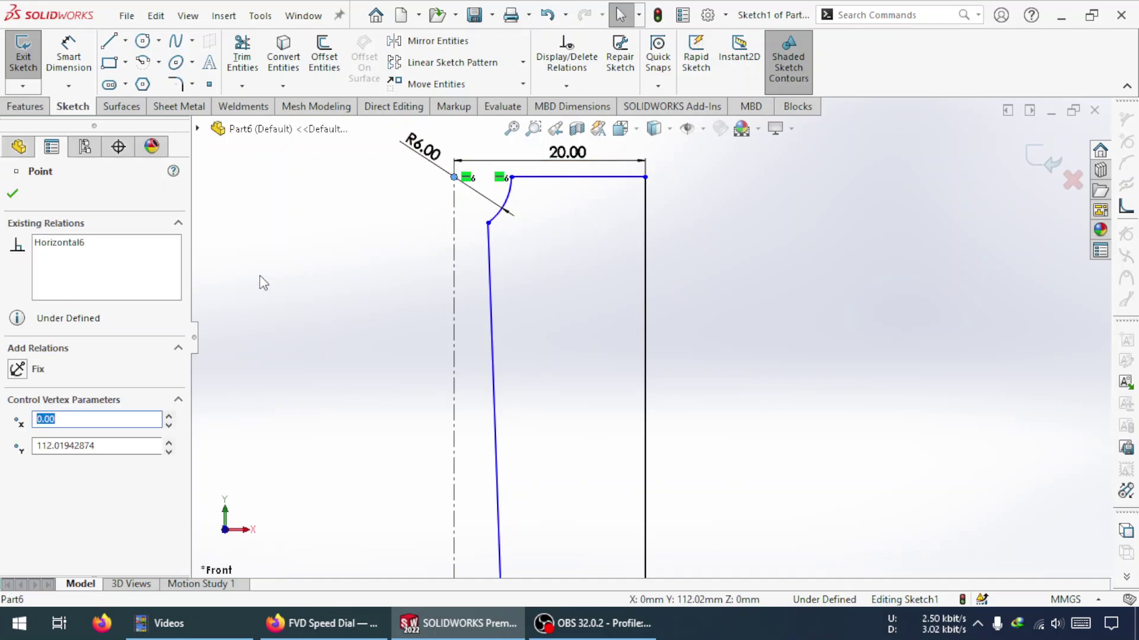
scroll(612, 428, "up", 2)
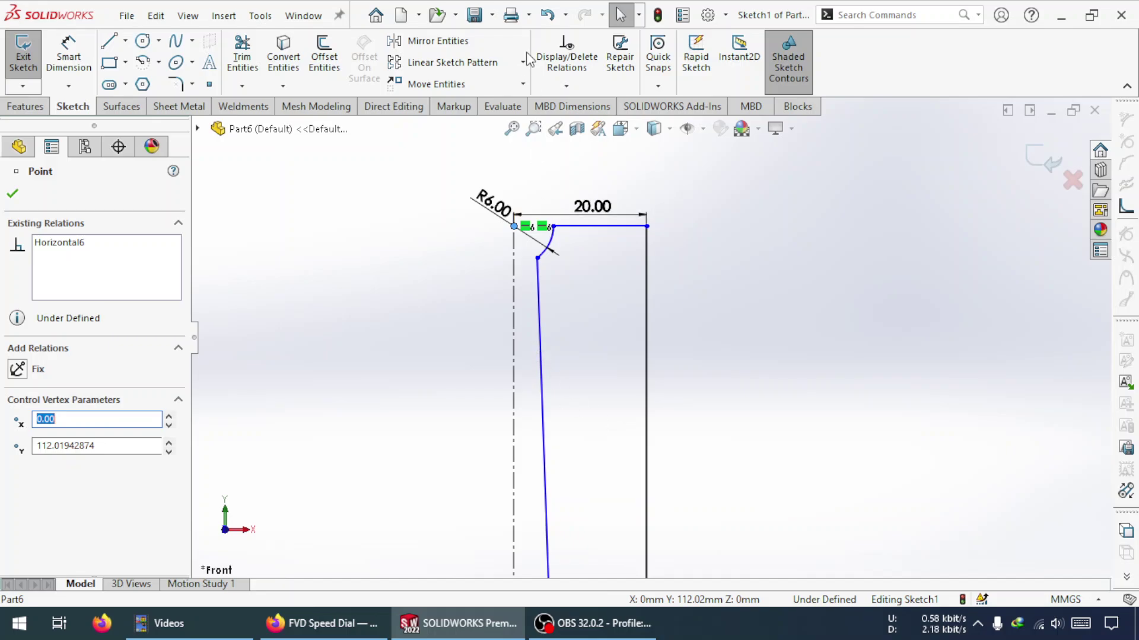
scroll(527, 55, "down", 3)
scroll(284, 66, "up", 3)
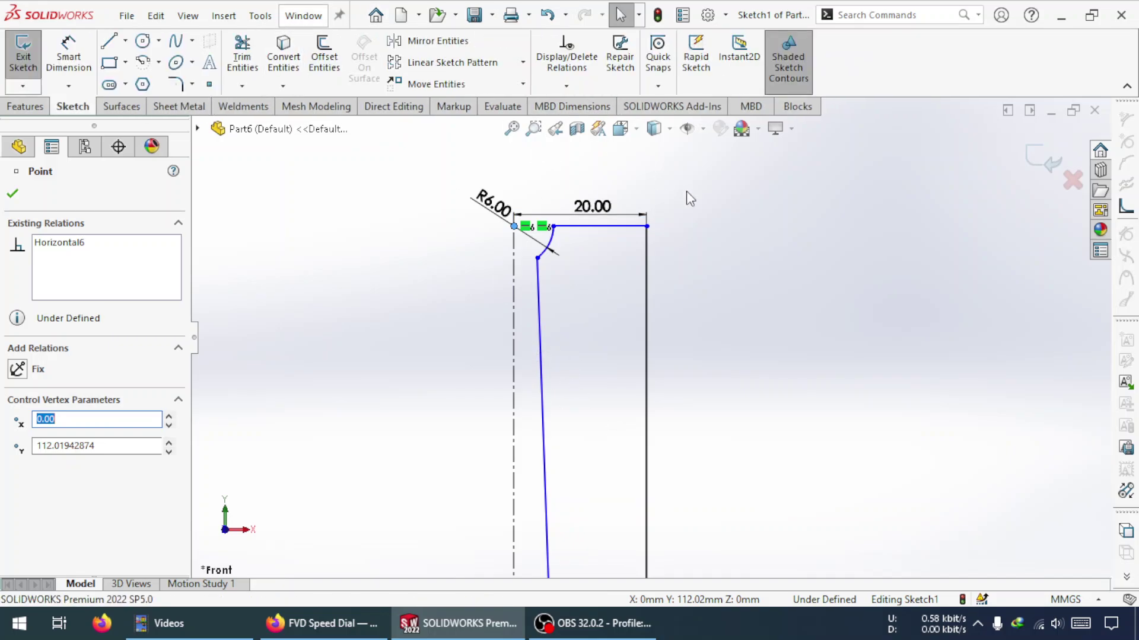
Step: Dimension the length of the profile's outer vertical edge as 13 mm
scroll(714, 294, "down", 2)
scroll(689, 305, "up", 6)
scroll(650, 437, "up", 2)
scroll(644, 420, "down", 3)
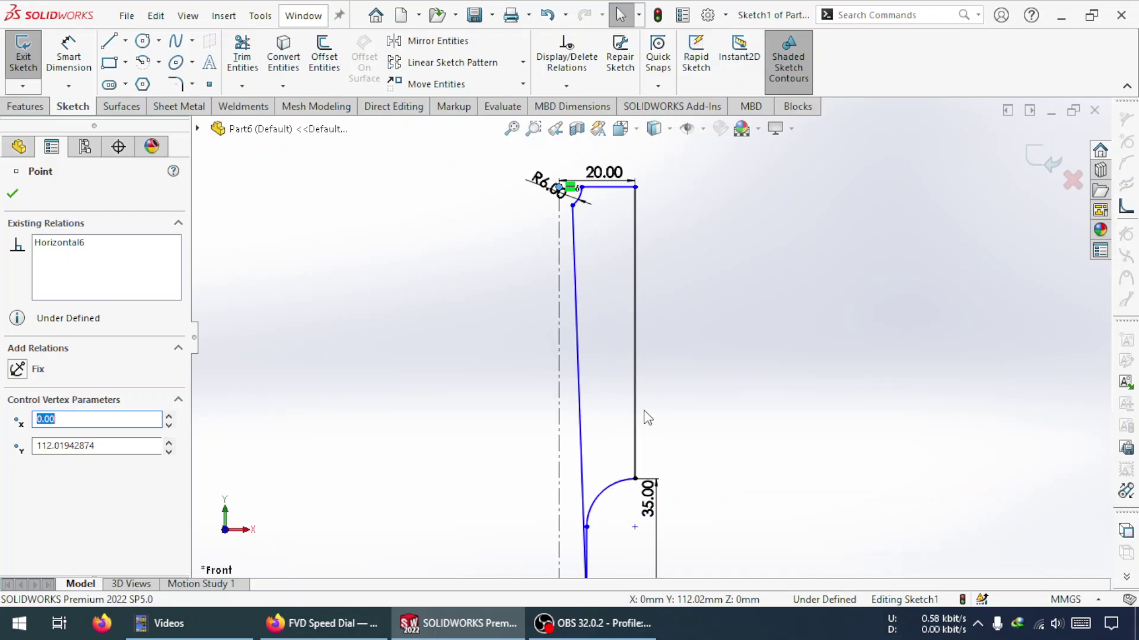
left_click(68, 56)
left_click(637, 370)
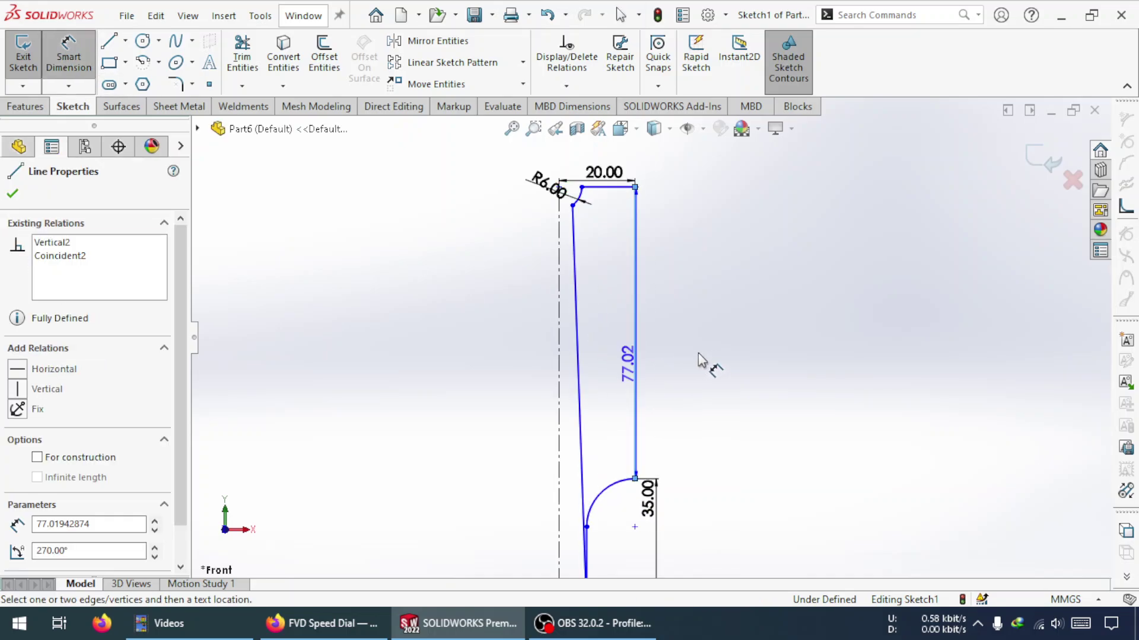
left_click(700, 358)
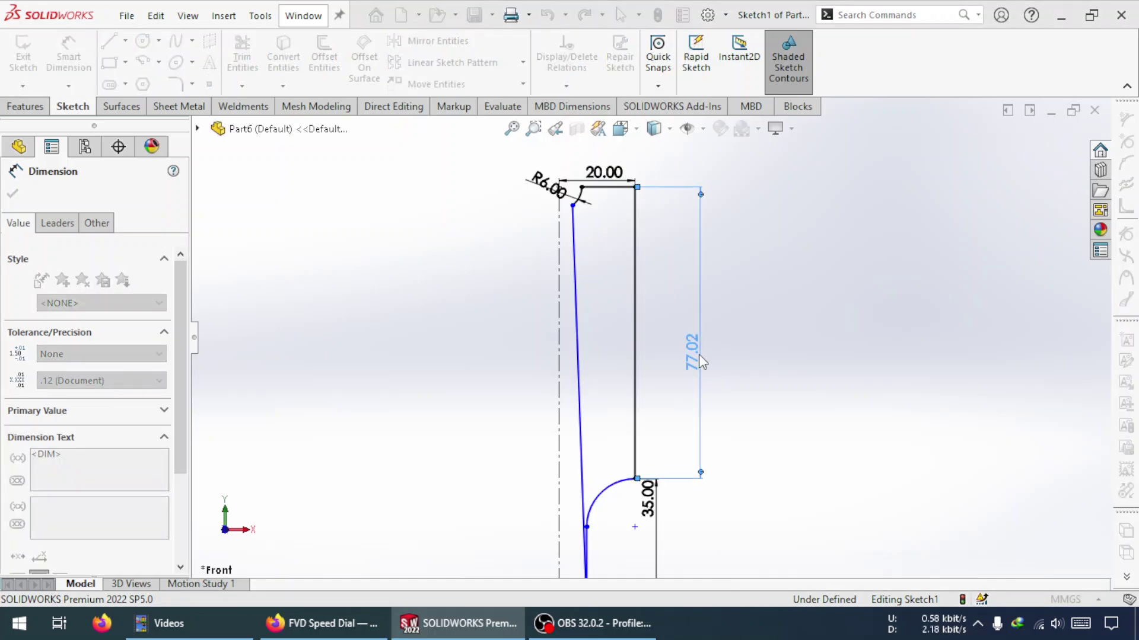
type("13")
key("Return")
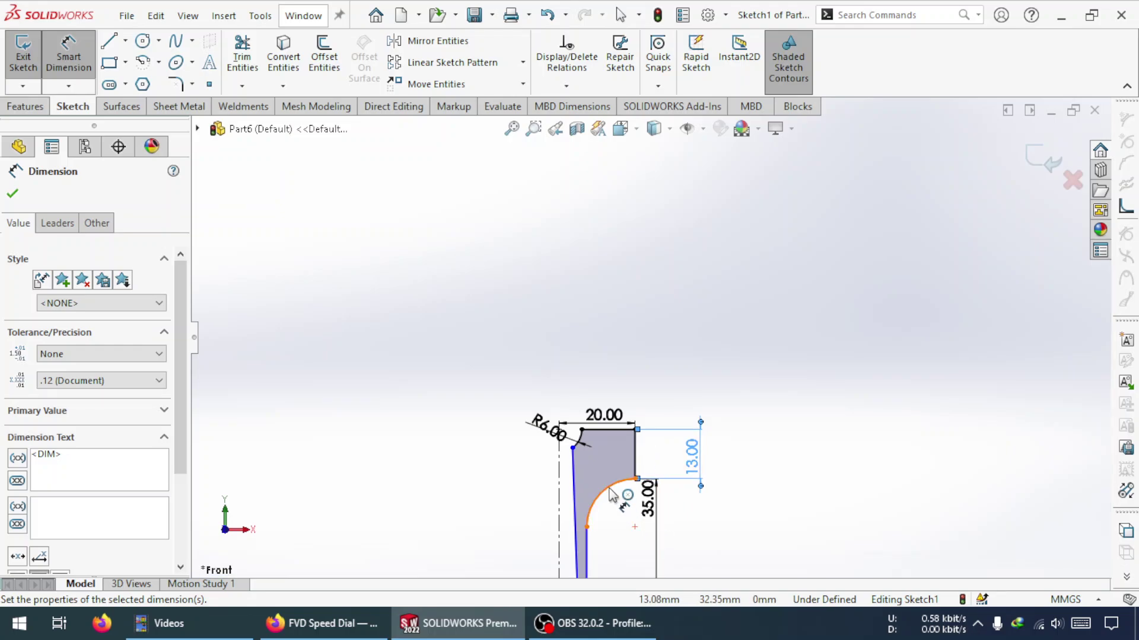
Step: Dimension the radius of the arc below the outer vertical edge as 5 mm
scroll(612, 494, "down", 2)
scroll(617, 521, "up", 3)
scroll(636, 483, "down", 5)
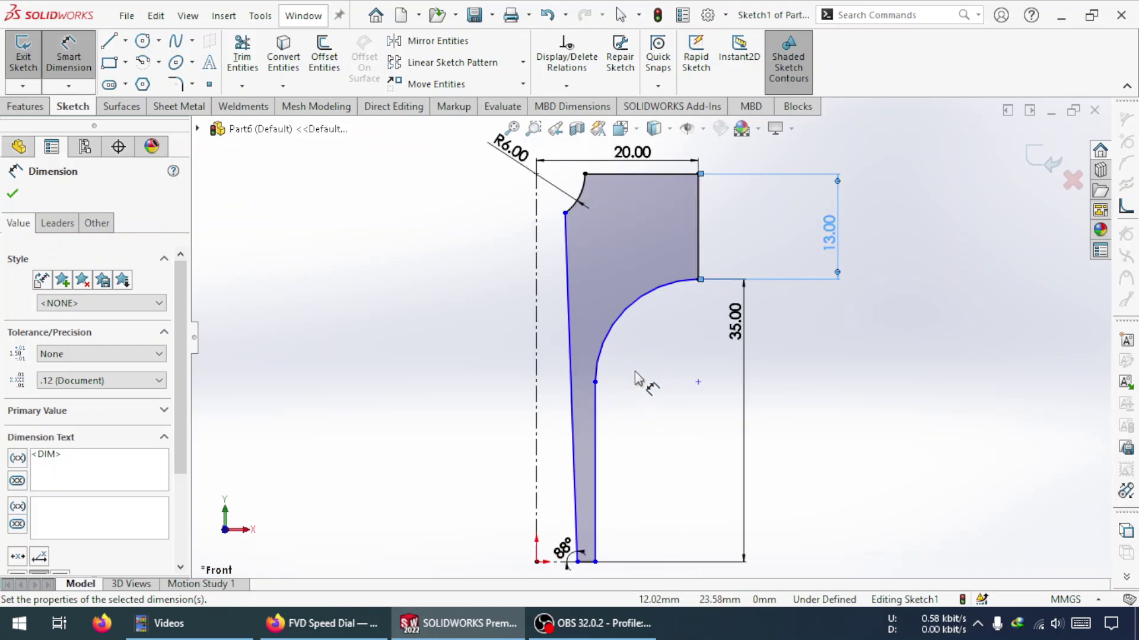
left_click(633, 313)
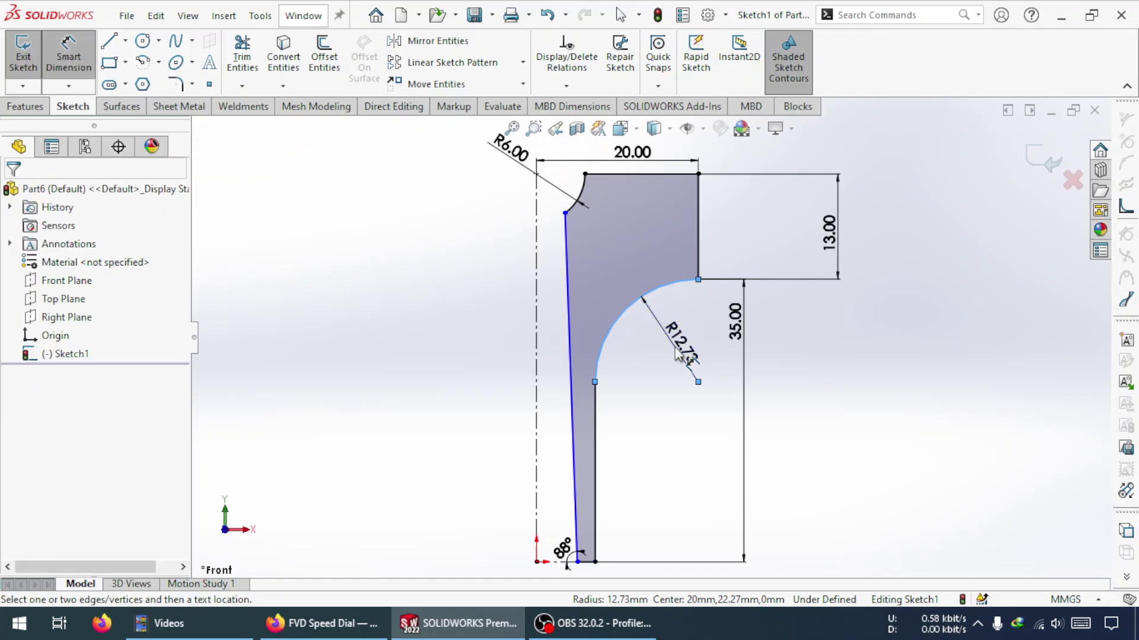
left_click(677, 354)
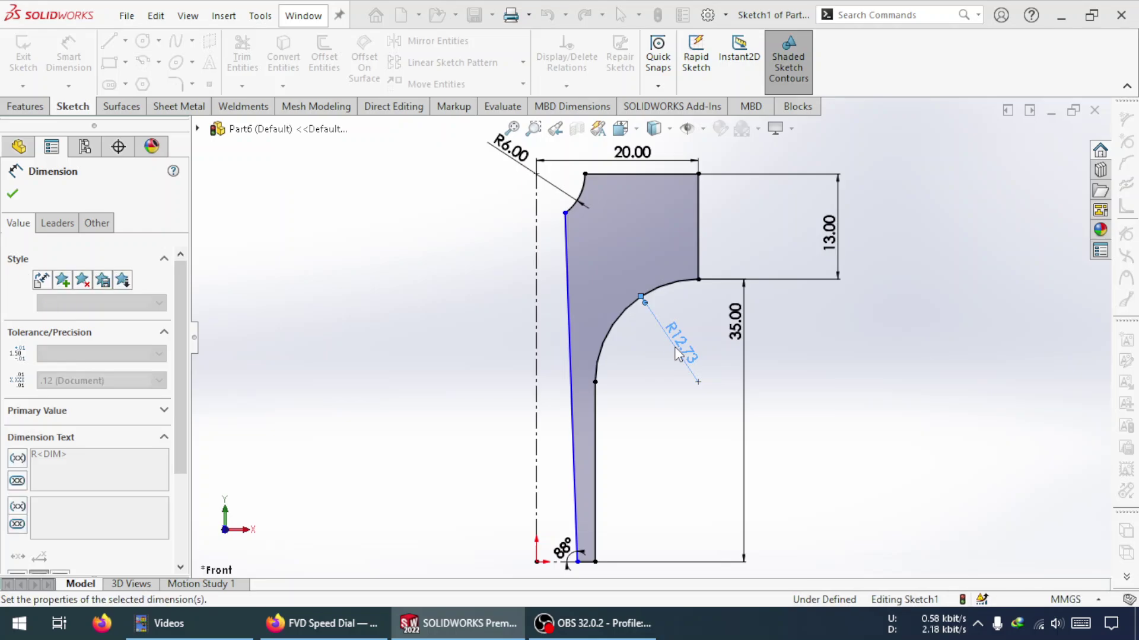
type("5")
key("Return")
key("Escape")
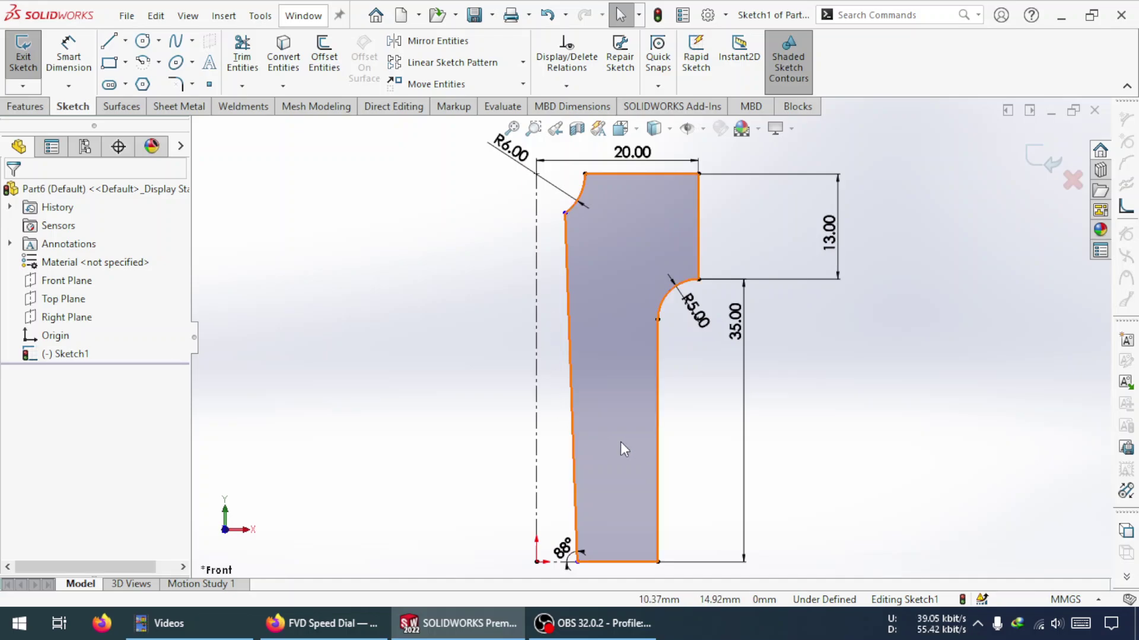
Step: Reposition the 88° angle dimension farther from the slanted line's lower endpoint
scroll(584, 542, "down", 3)
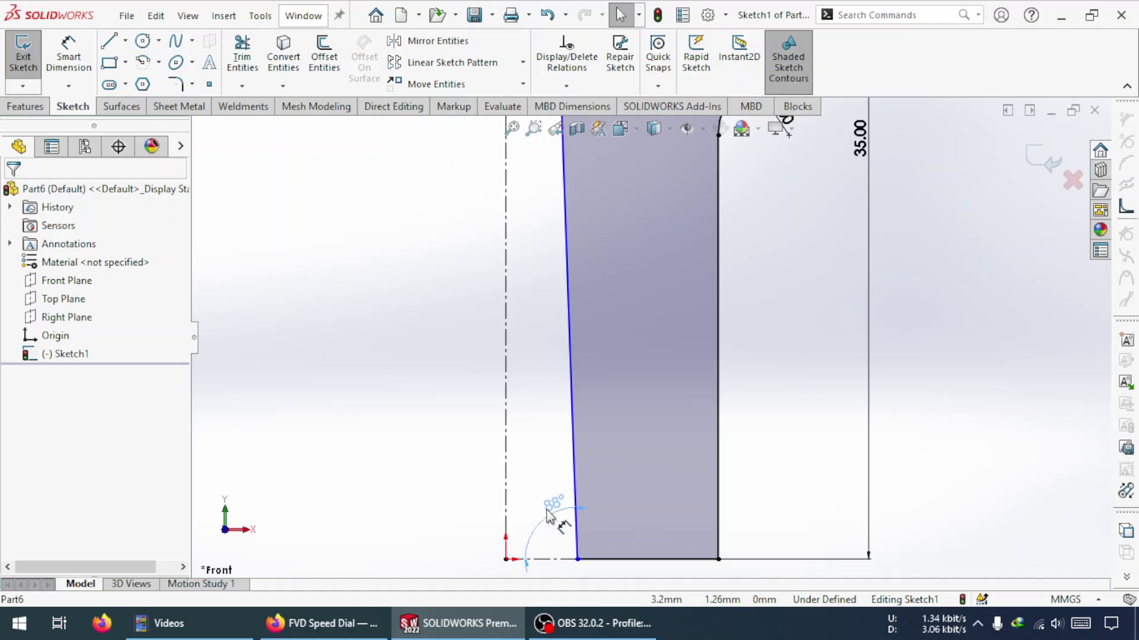
left_click_drag(548, 515, 543, 498)
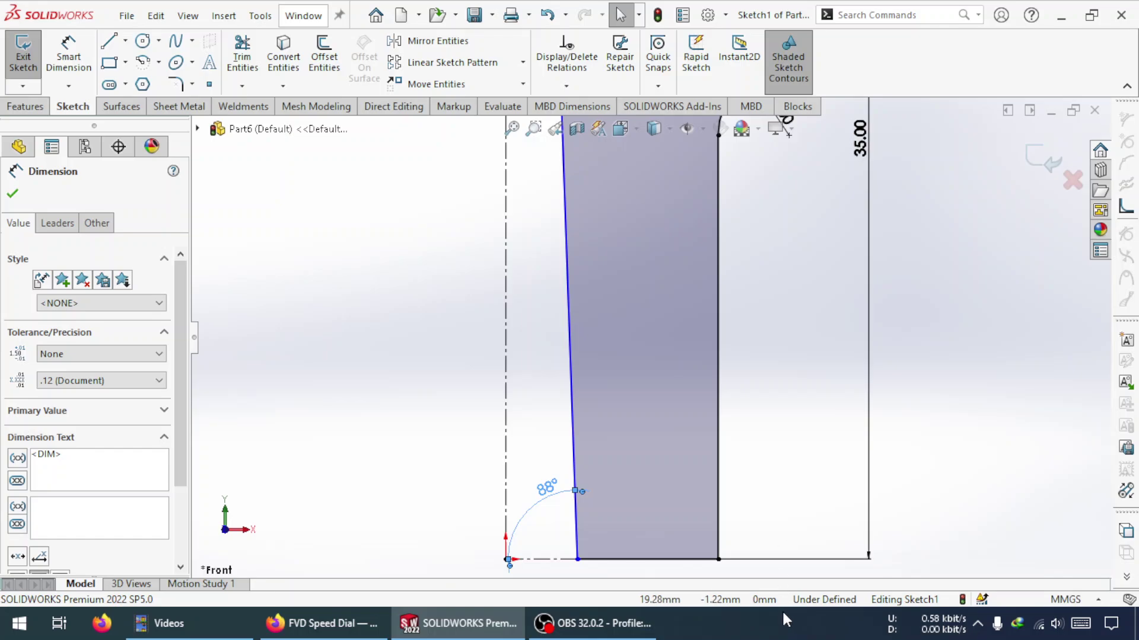
Step: Try an 8 mm doubled-distance dimension from the centerline to the slanted line's upper endpoint, then delete it
scroll(612, 566, "up", 5)
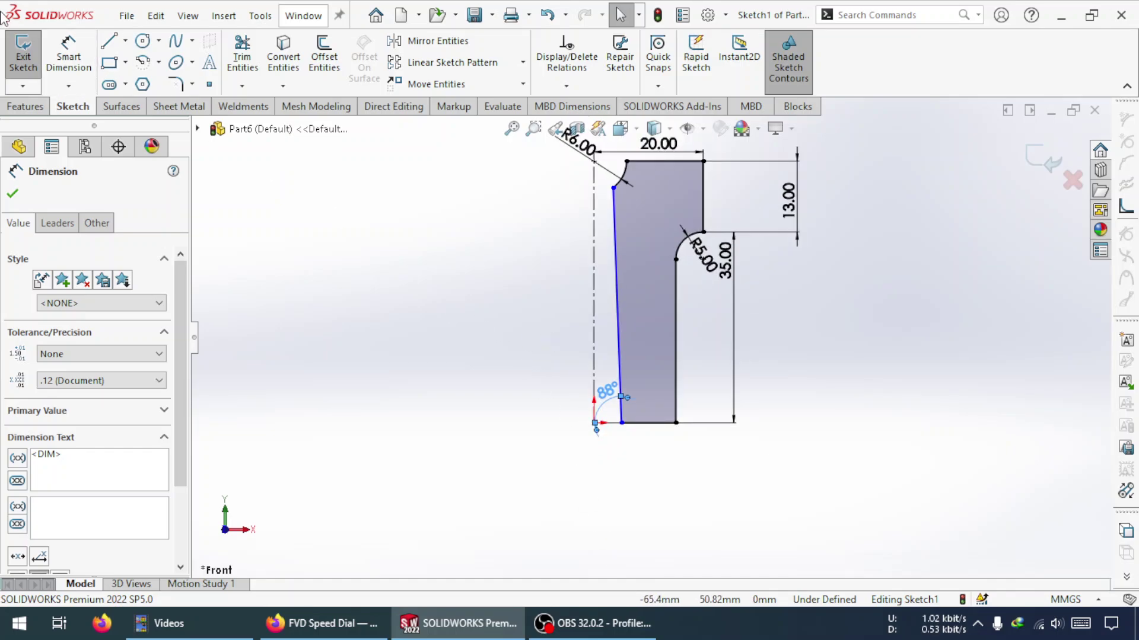
left_click(69, 56)
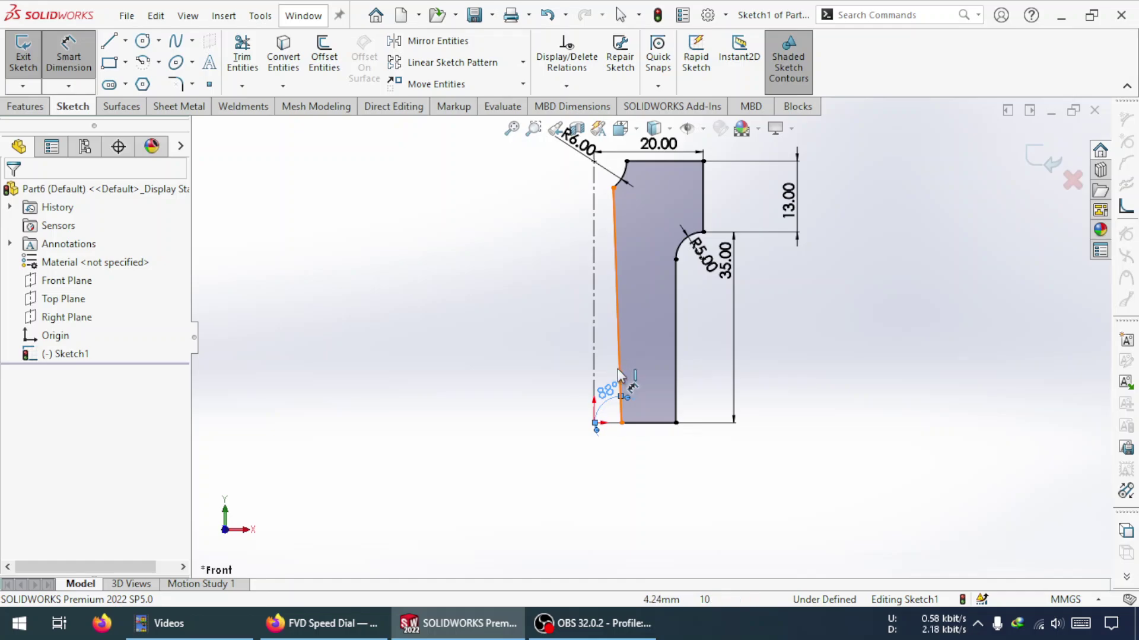
left_click(612, 189)
left_click(594, 212)
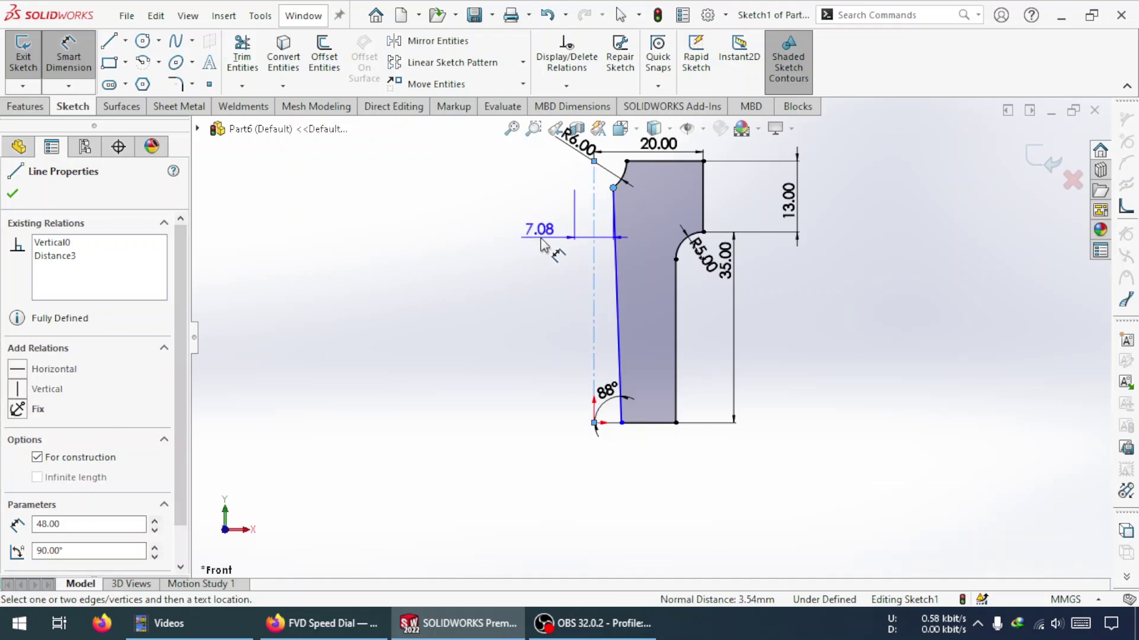
left_click(541, 247)
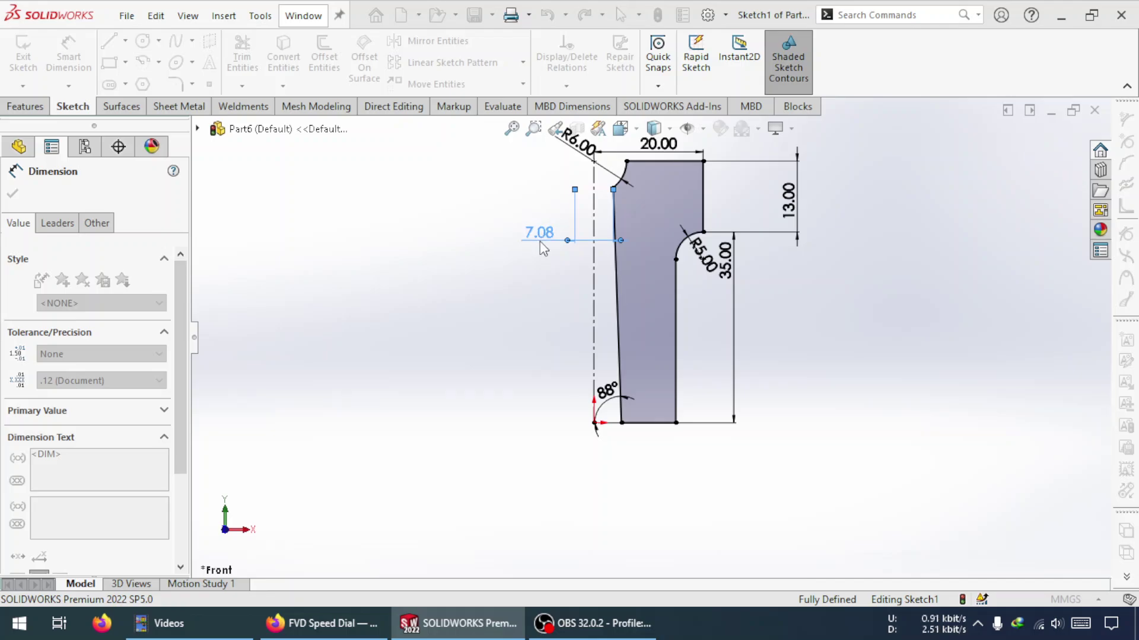
type("8")
key("Return")
key("Escape")
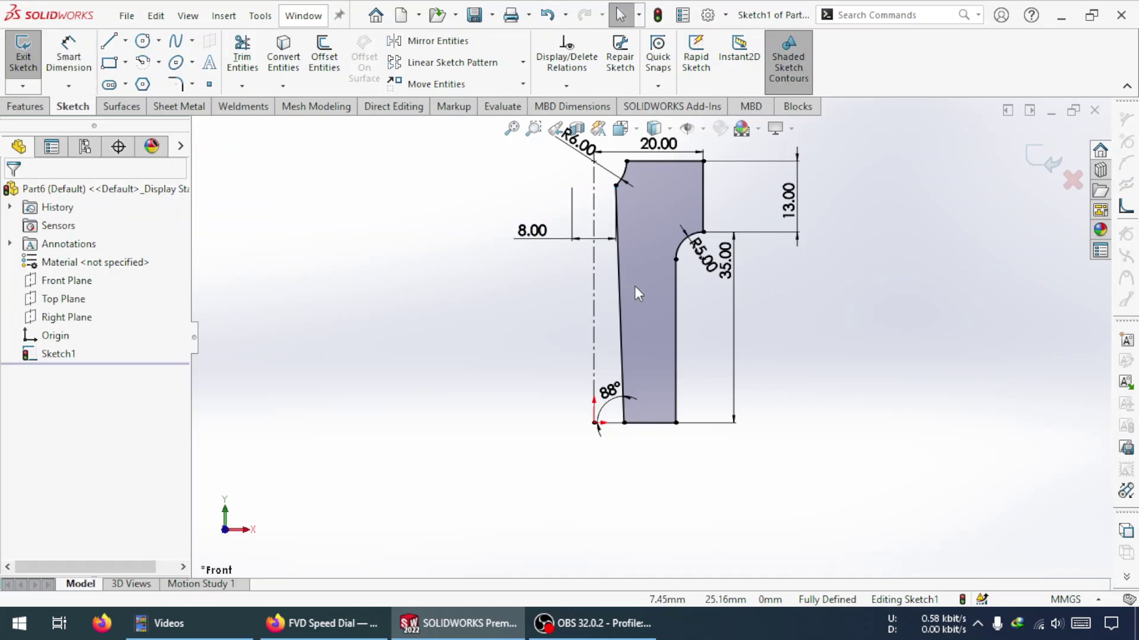
left_click_drag(532, 231, 514, 378)
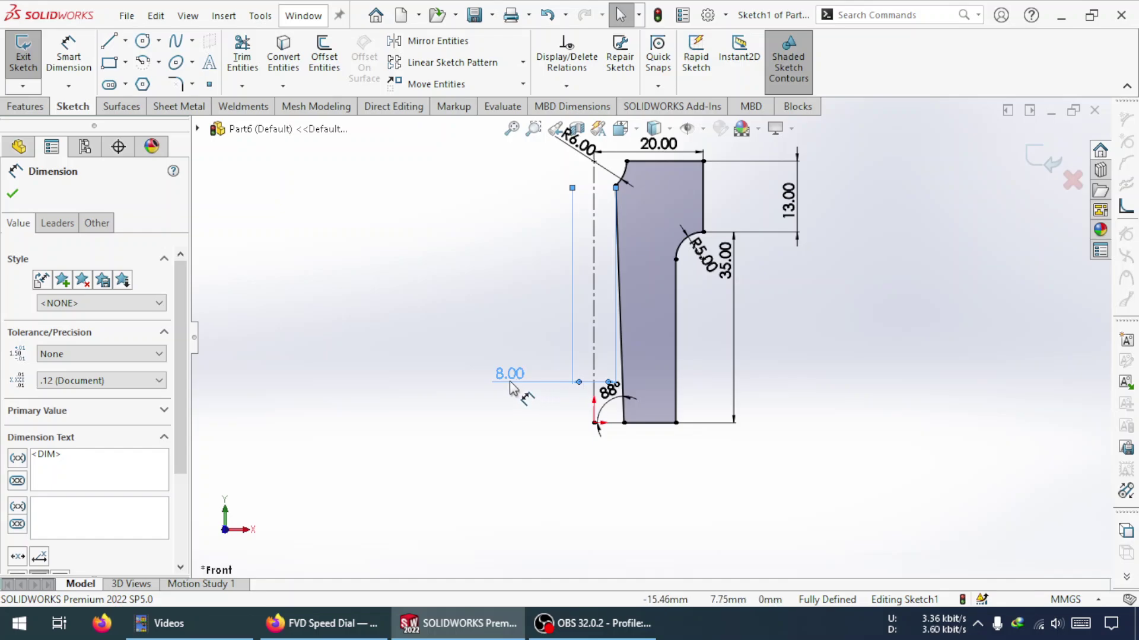
key("Delete")
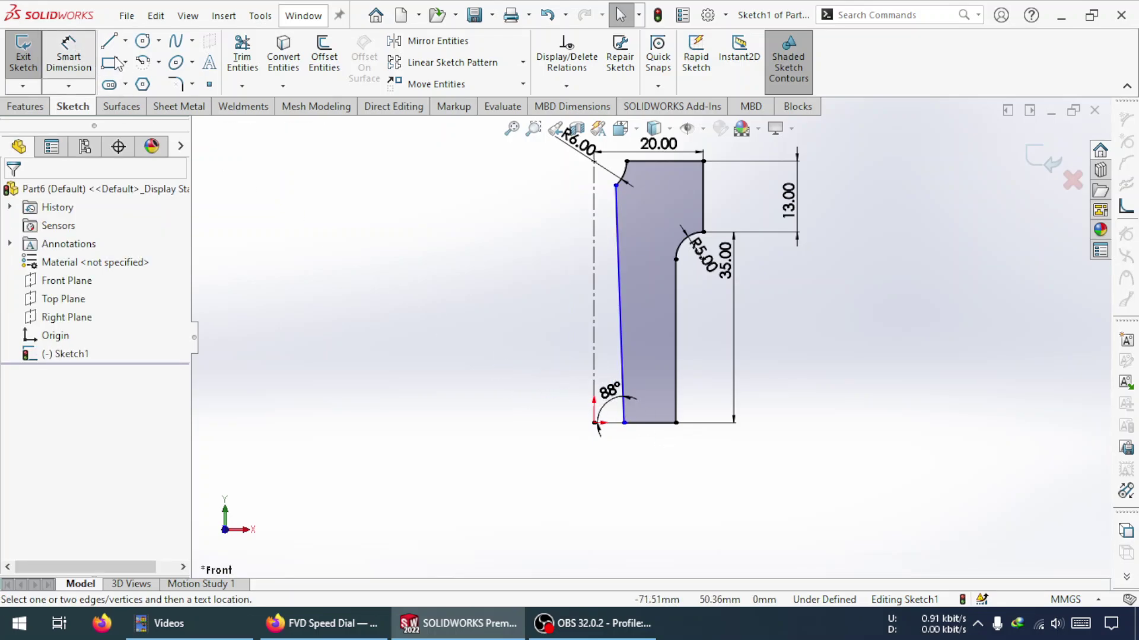
Step: Dimension the slanted line's lower endpoint with an 8 mm doubled distance across the centerline
left_click(624, 422)
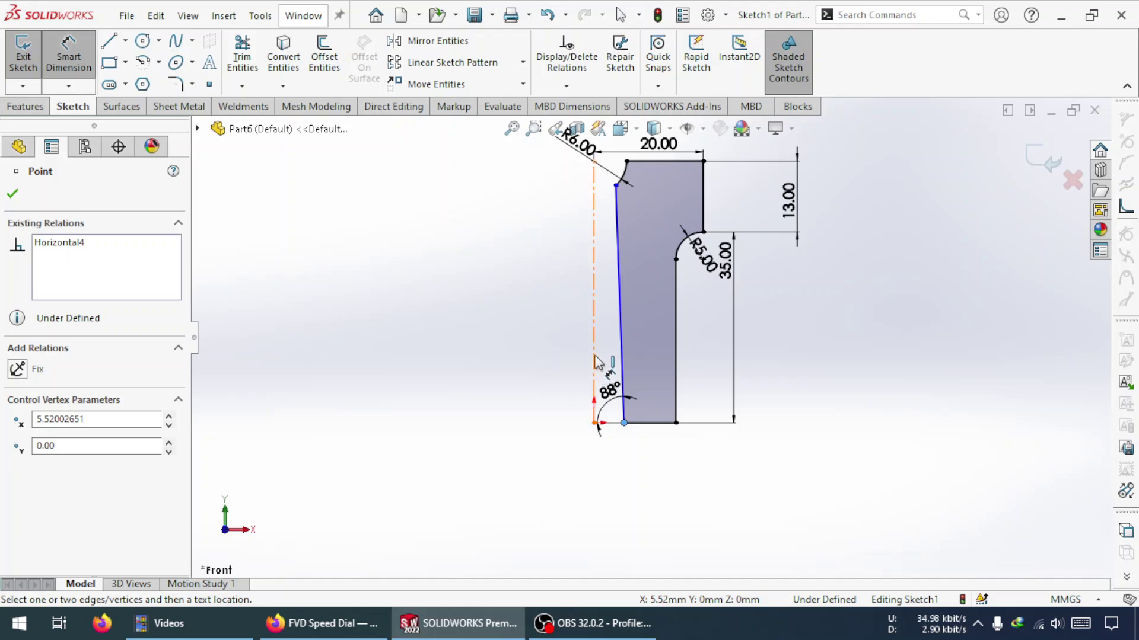
left_click(594, 362)
left_click(536, 422)
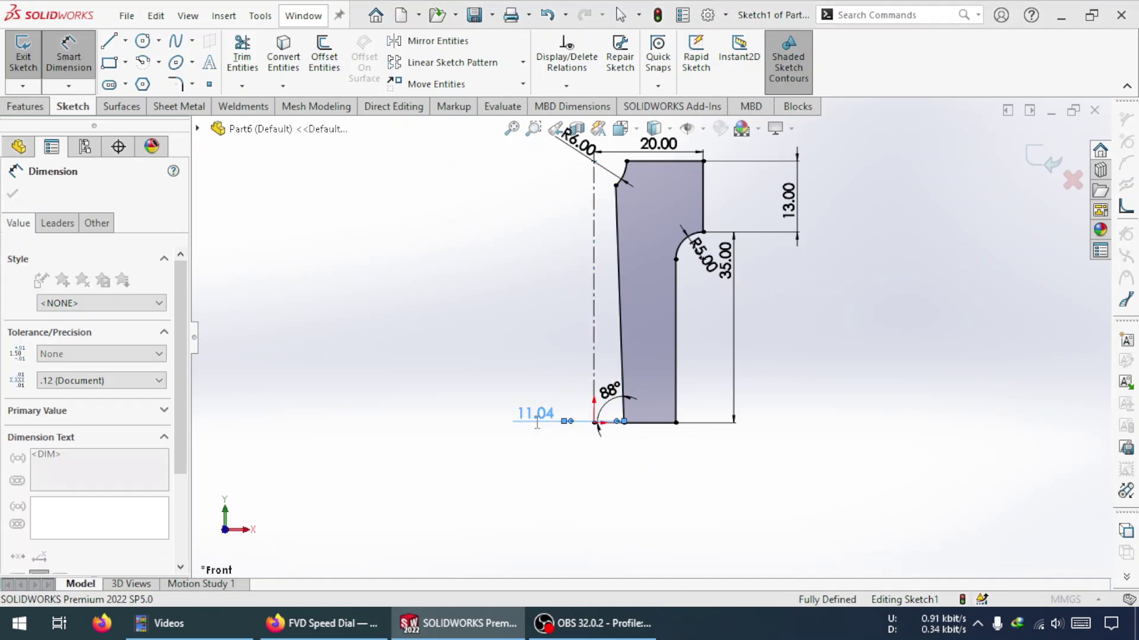
type("8")
key("Return")
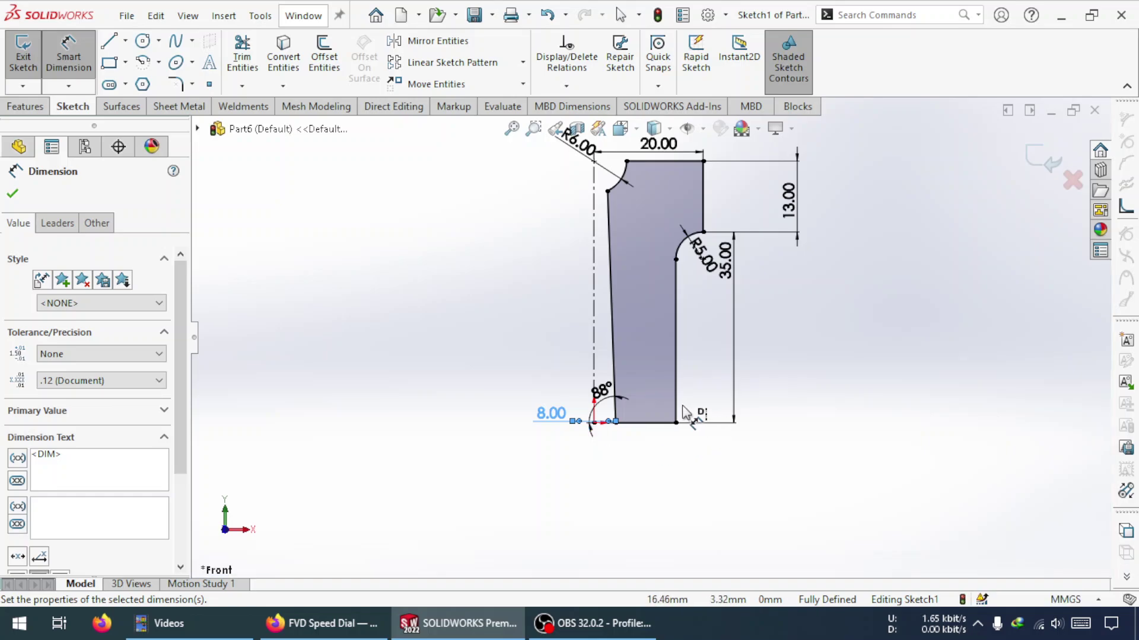
Step: Try a doubled-distance dimension from the centerline to the lower outer vertical edge, then delete the 8 mm dimension
left_click(676, 409)
left_click(594, 370)
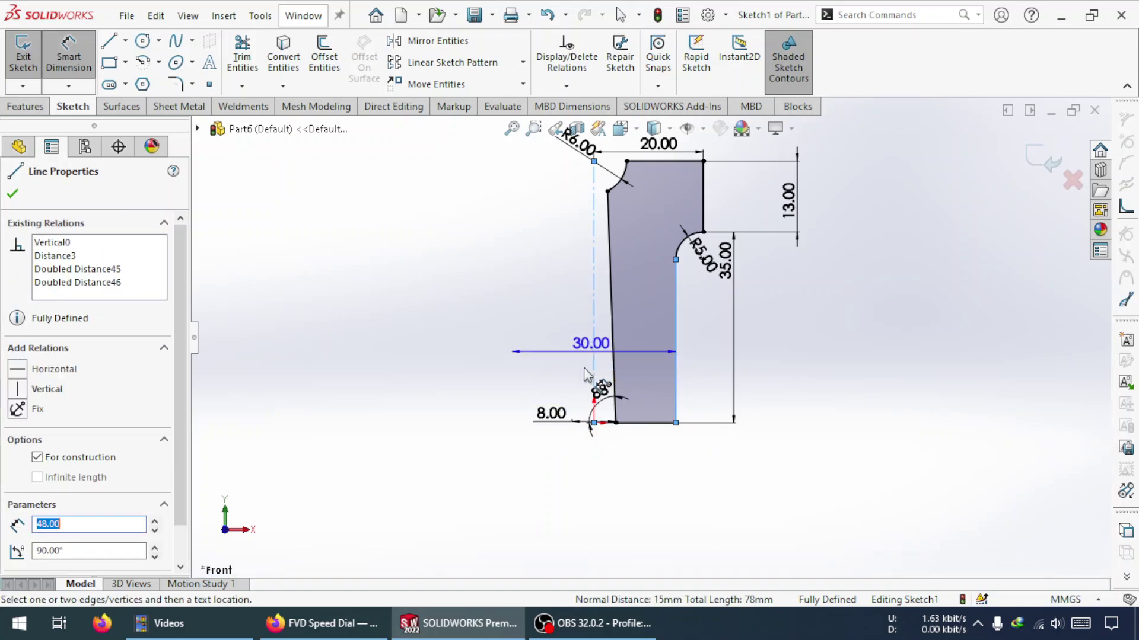
left_click(595, 504)
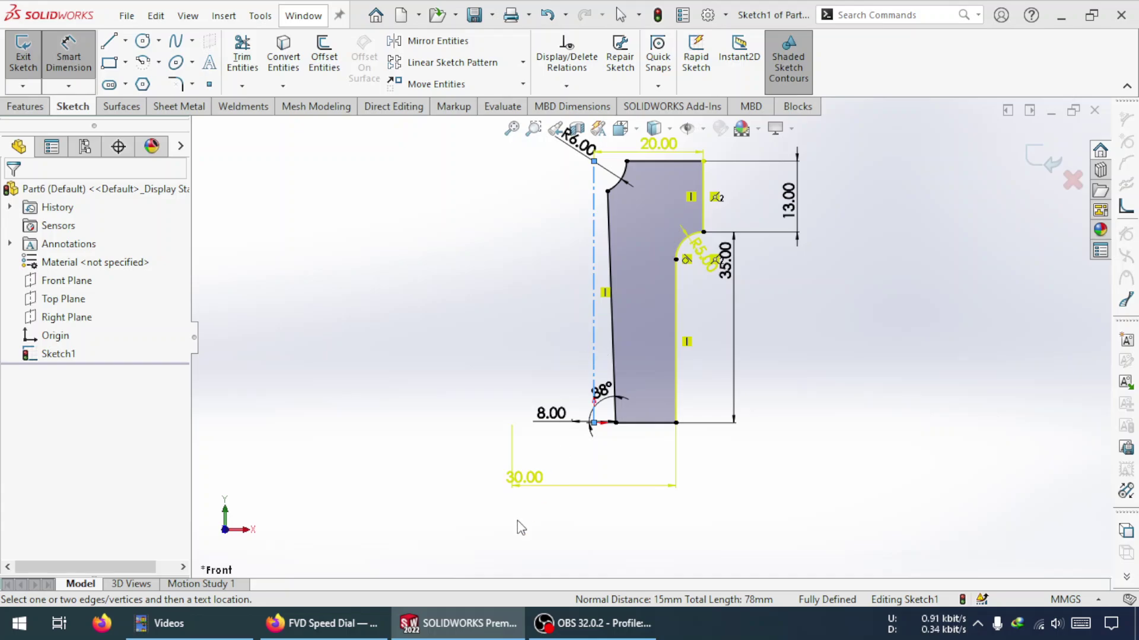
left_click(552, 416)
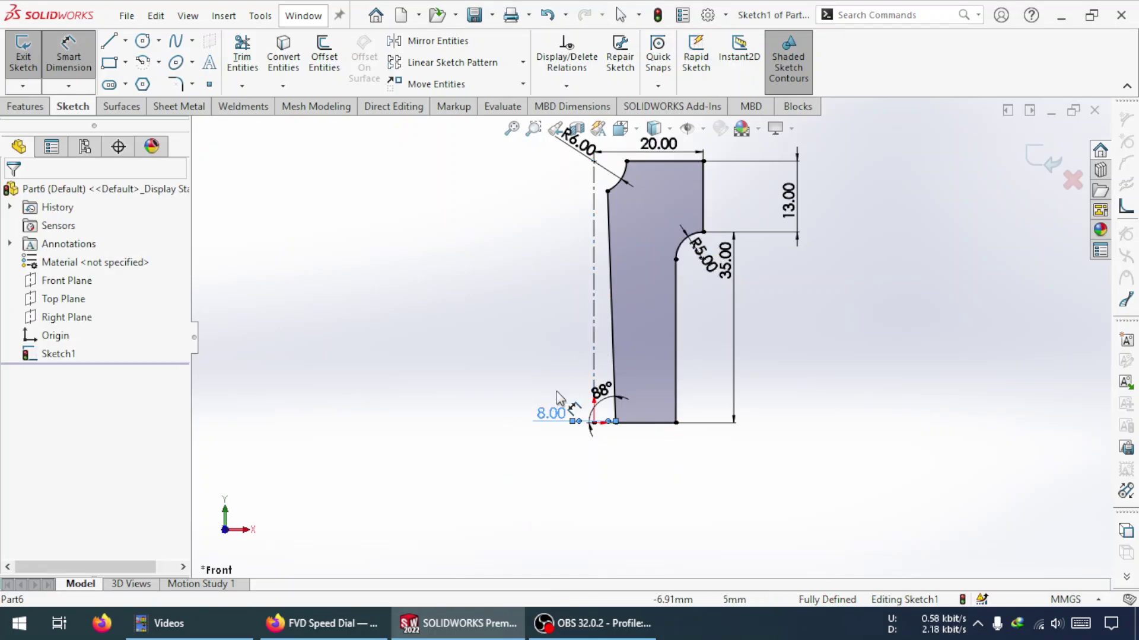
key("Delete")
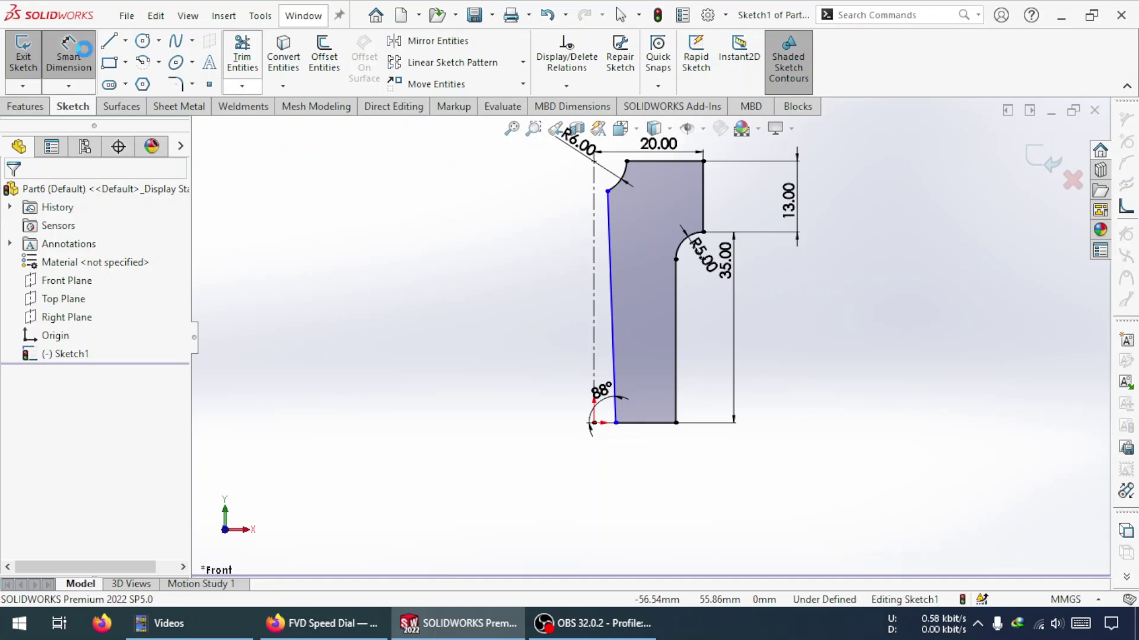
Step: Try again to dimension the lower outer vertical edge's doubled distance across the centerline, without the 8 mm dimension
left_click(676, 362)
left_click(595, 367)
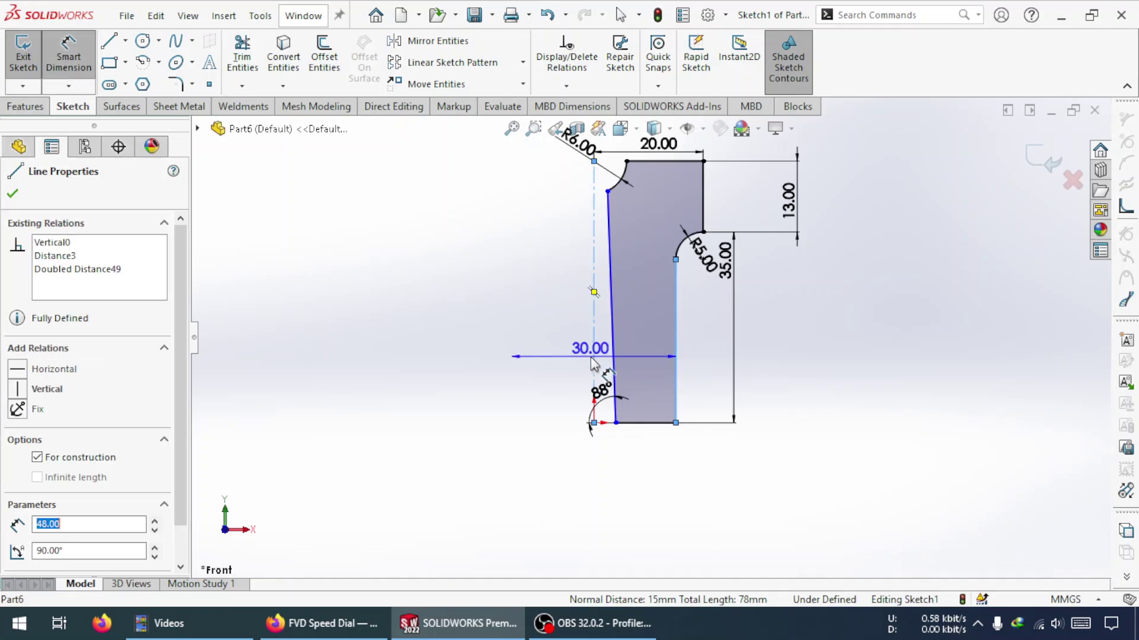
left_click(611, 519)
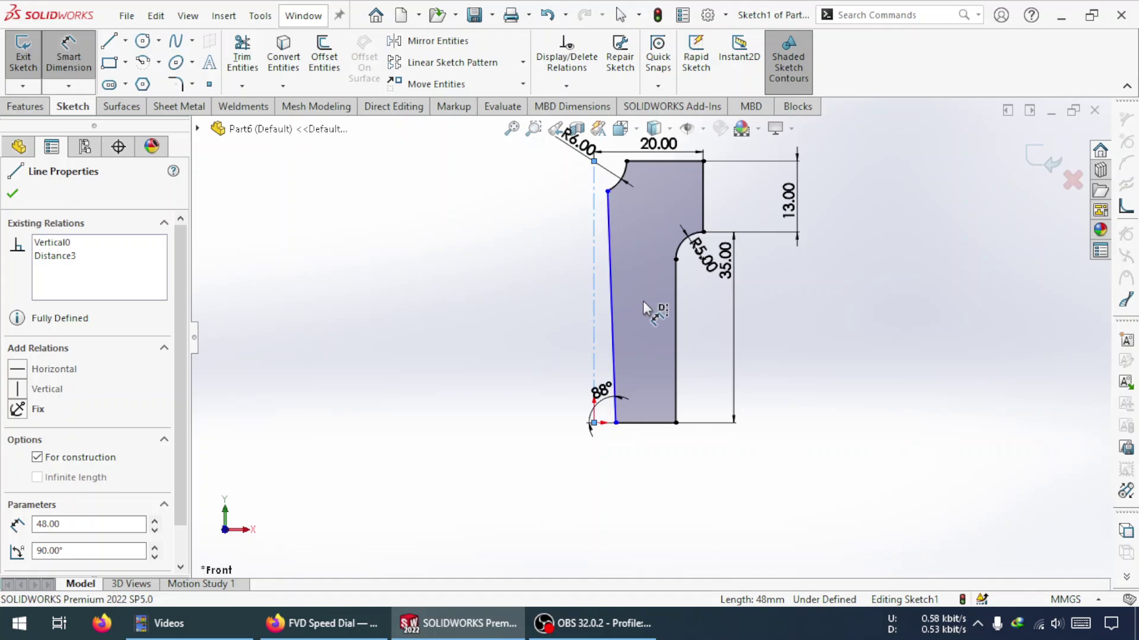
Step: Delete the R6 arc at the profile's upper inner corner
scroll(616, 172, "down", 6)
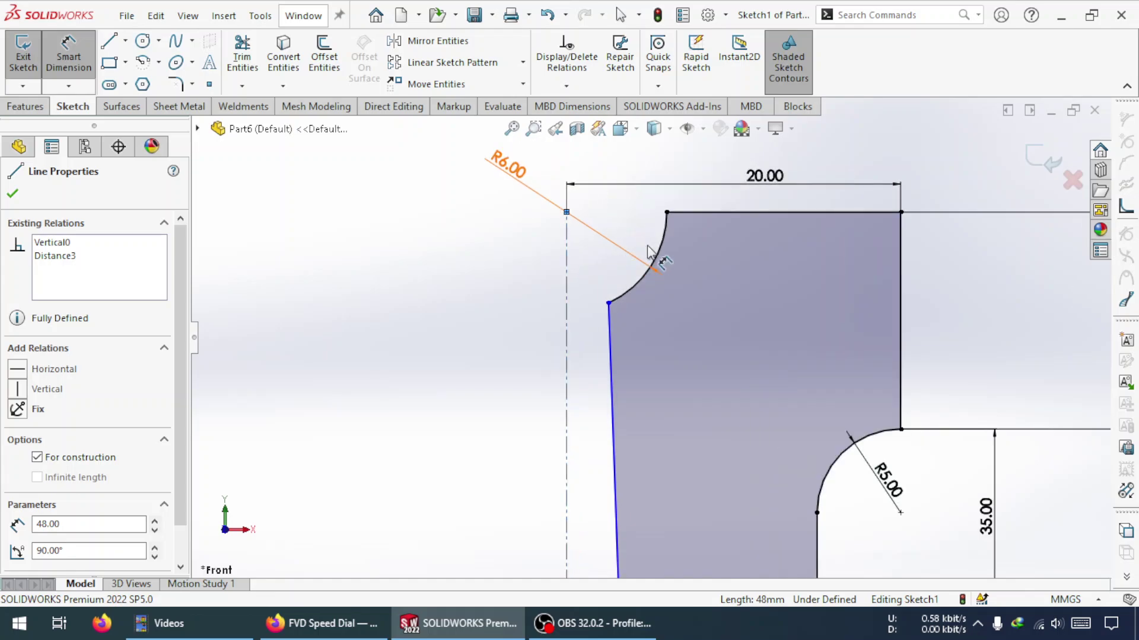
left_click(663, 256)
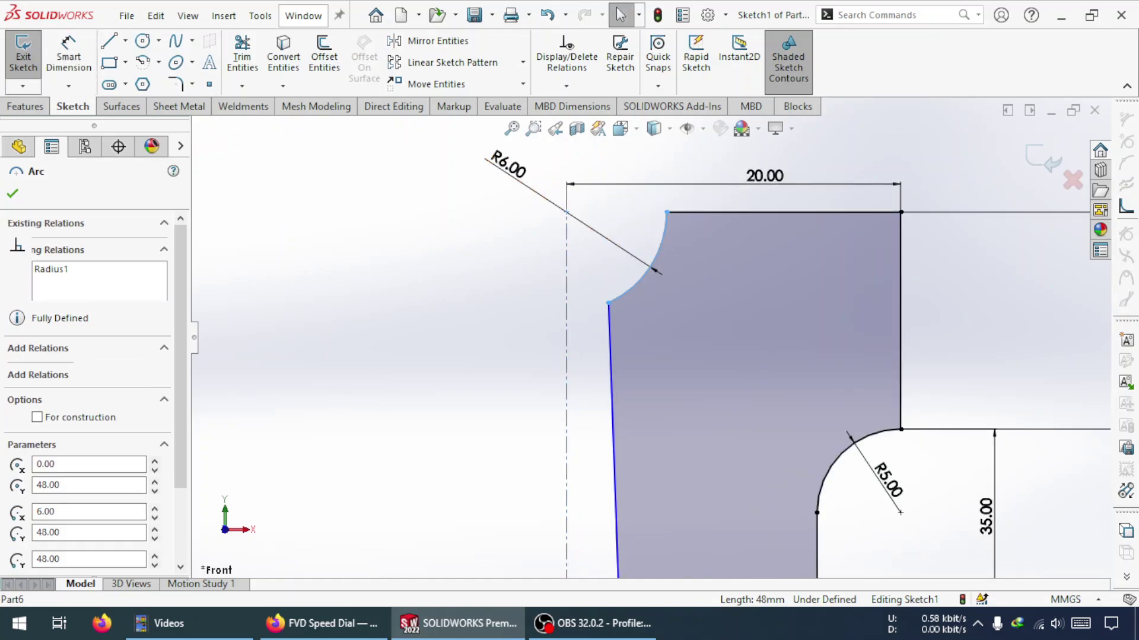
key("Delete")
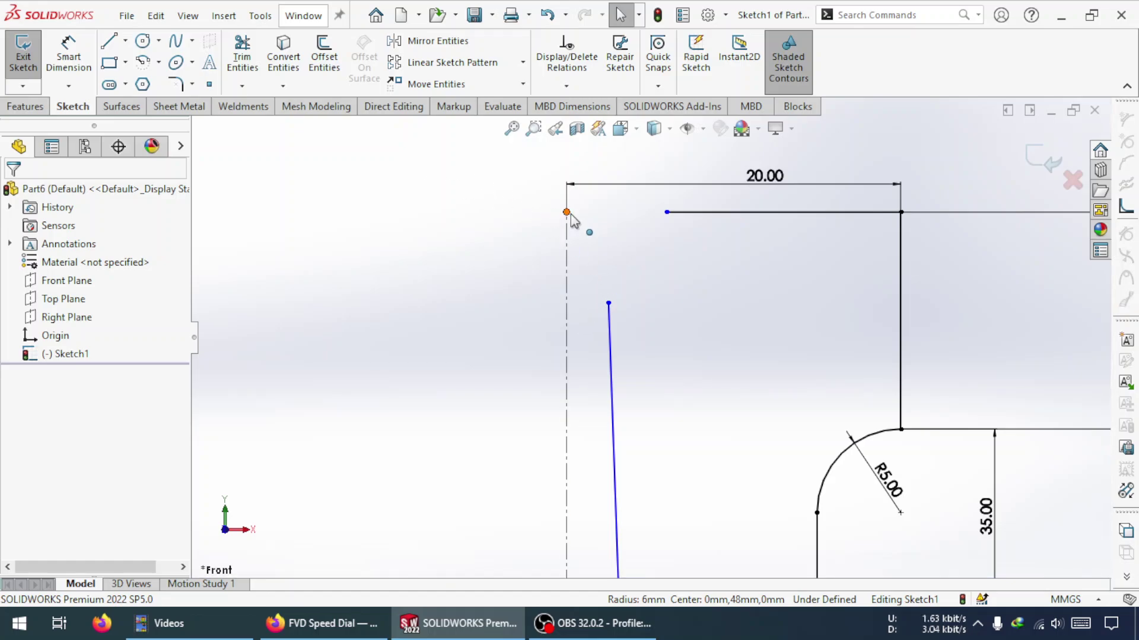
Step: Sketch a centerpoint arc of about 6.11 mm radius centered on the centerline, joining the top edge's inner end to the slanted line's upper end
left_click(567, 212)
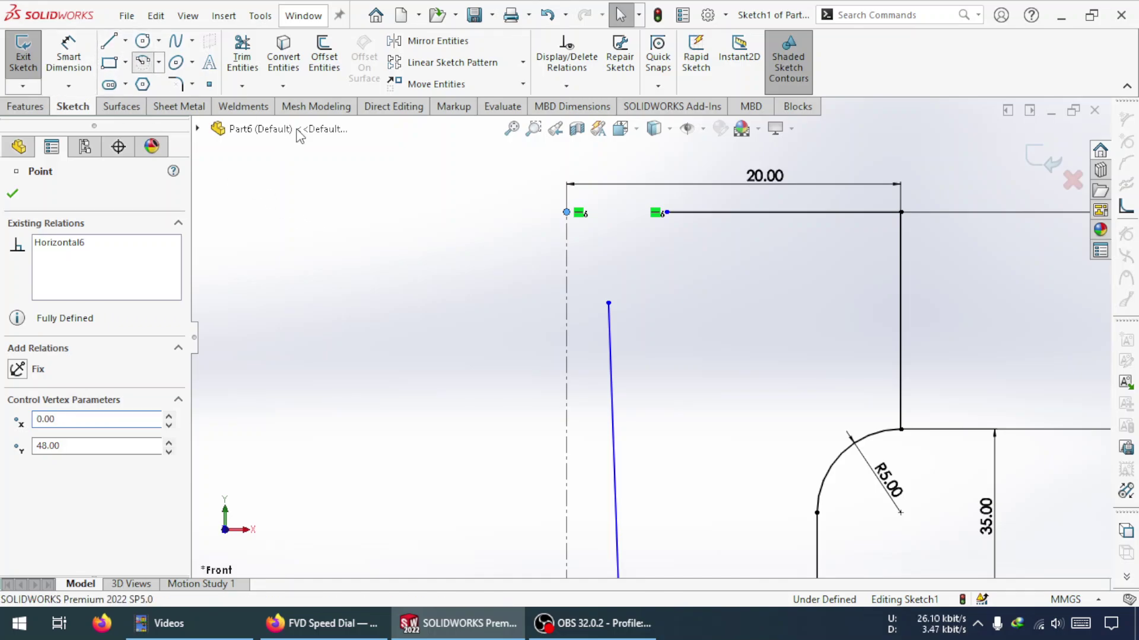
left_click(142, 62)
left_click(566, 232)
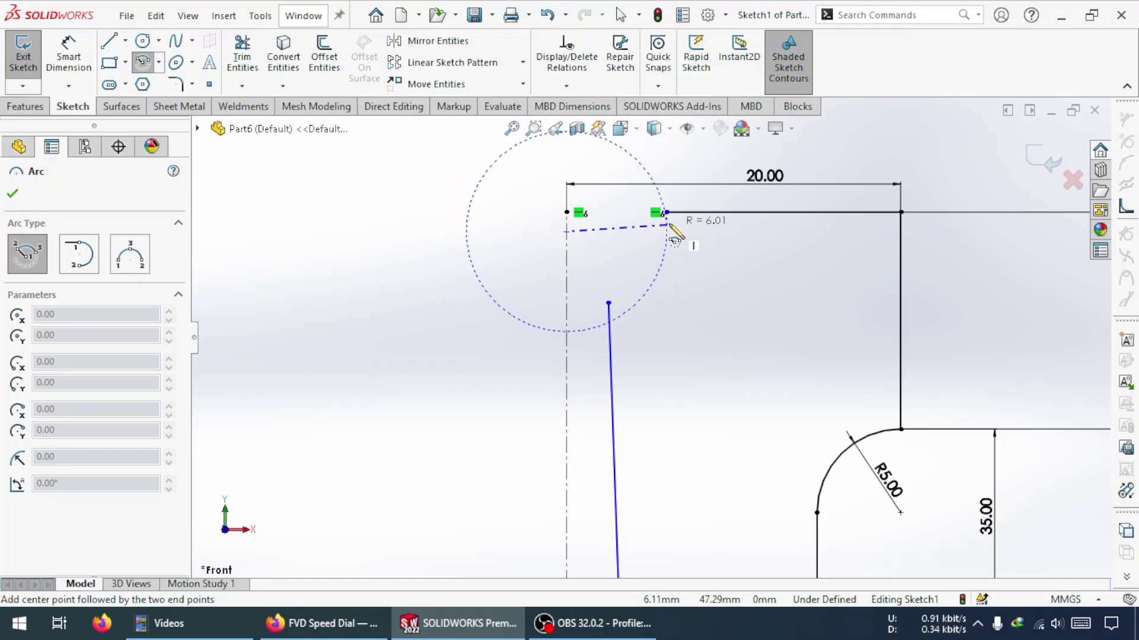
left_click(667, 212)
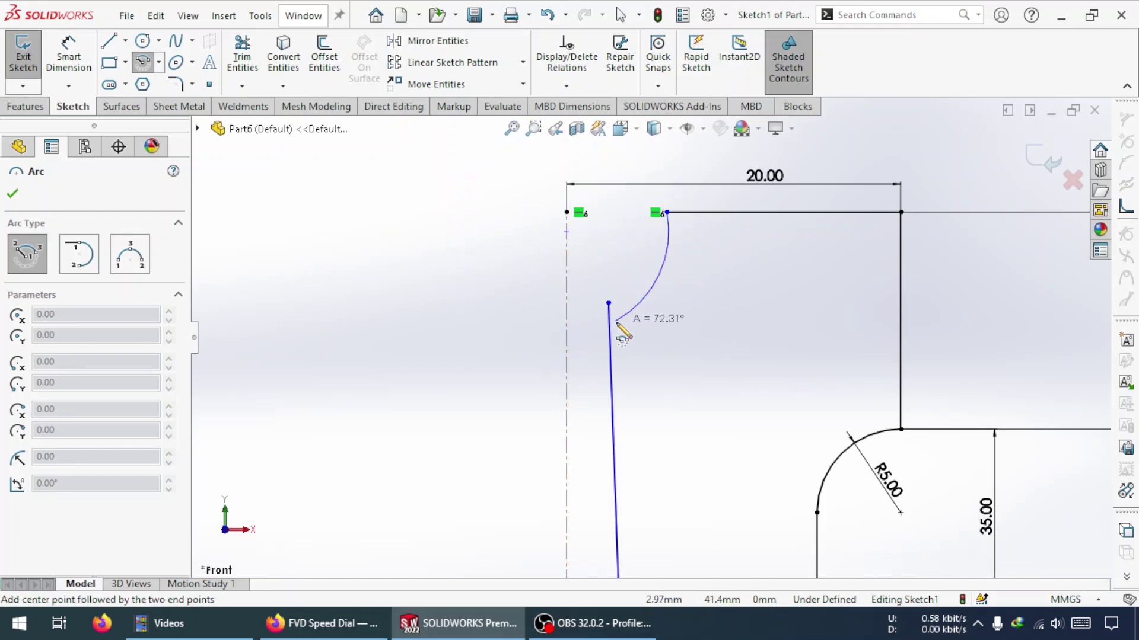
left_click(618, 324)
key("Escape")
mouse_move(608, 304)
left_mouse_down()
mouse_move(619, 354)
mouse_move(616, 321)
left_mouse_up()
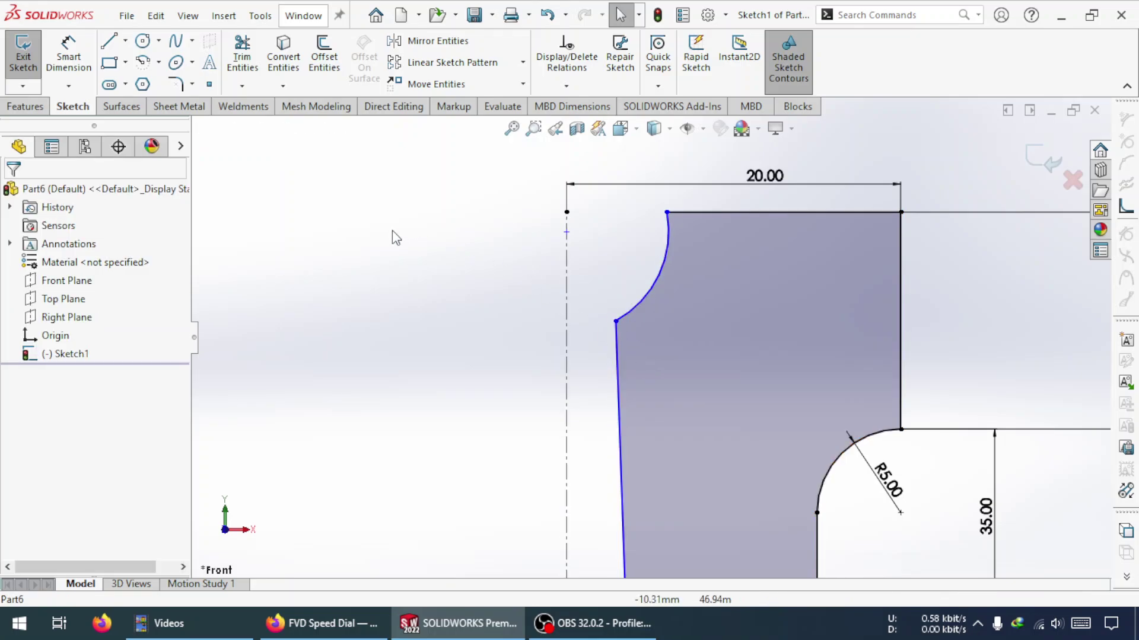
Step: Dimension the new upper inner arc's radius as 6 mm
left_click(657, 278)
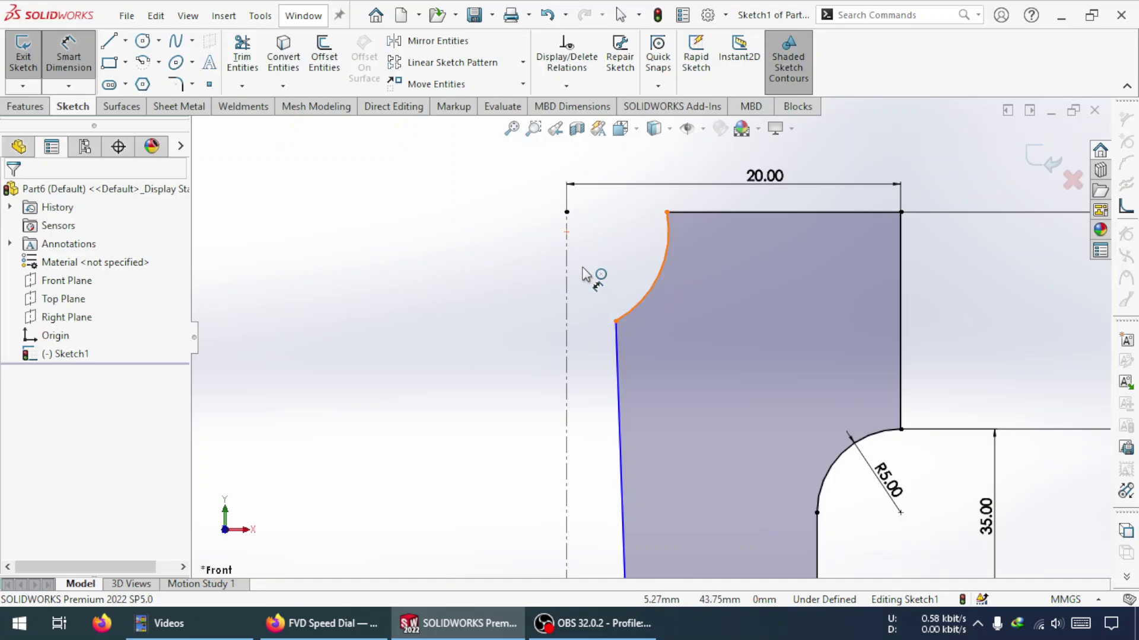
left_click(505, 211)
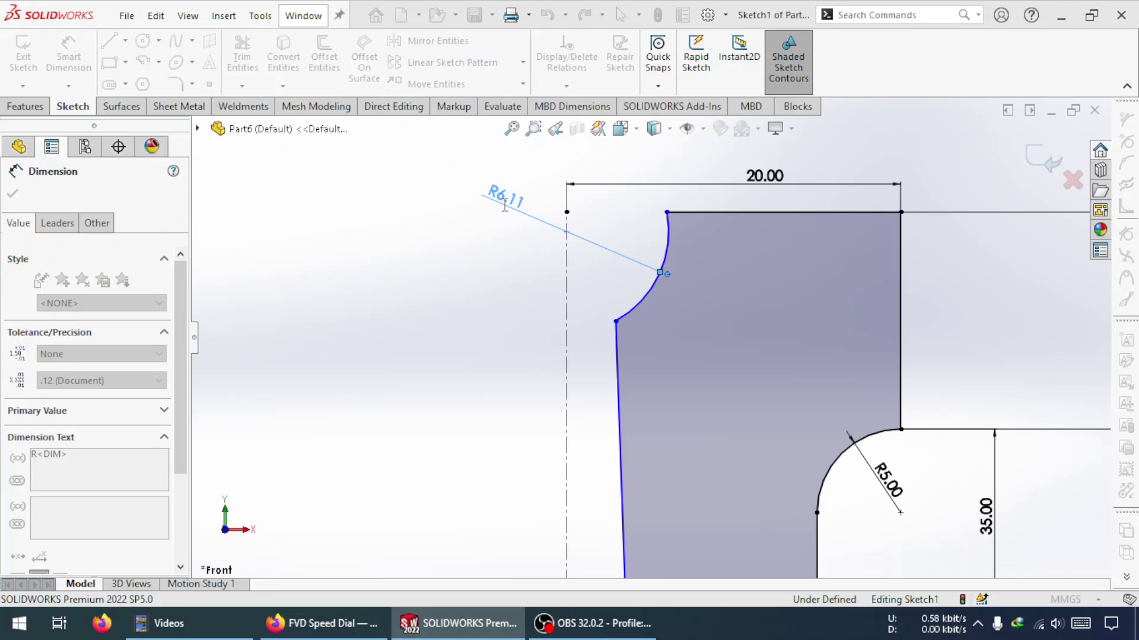
type("6")
key("Return")
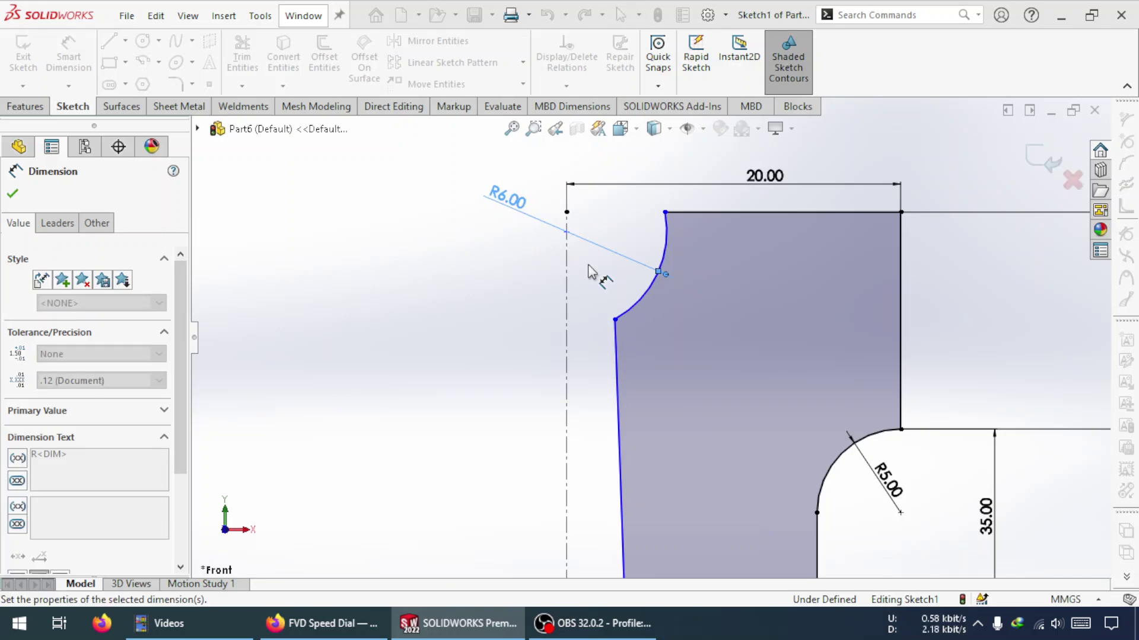
key("Escape")
Step: Dimension the doubled distance from the centerline to the slanted line's lower endpoint as 8 mm
scroll(646, 356, "down", 3)
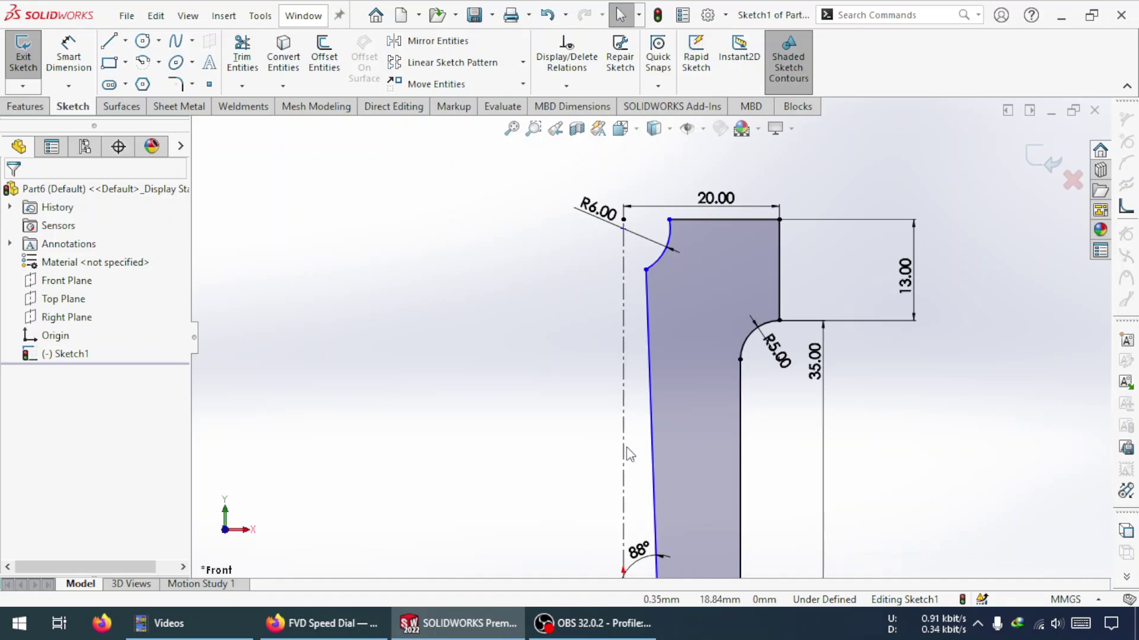
key("d")
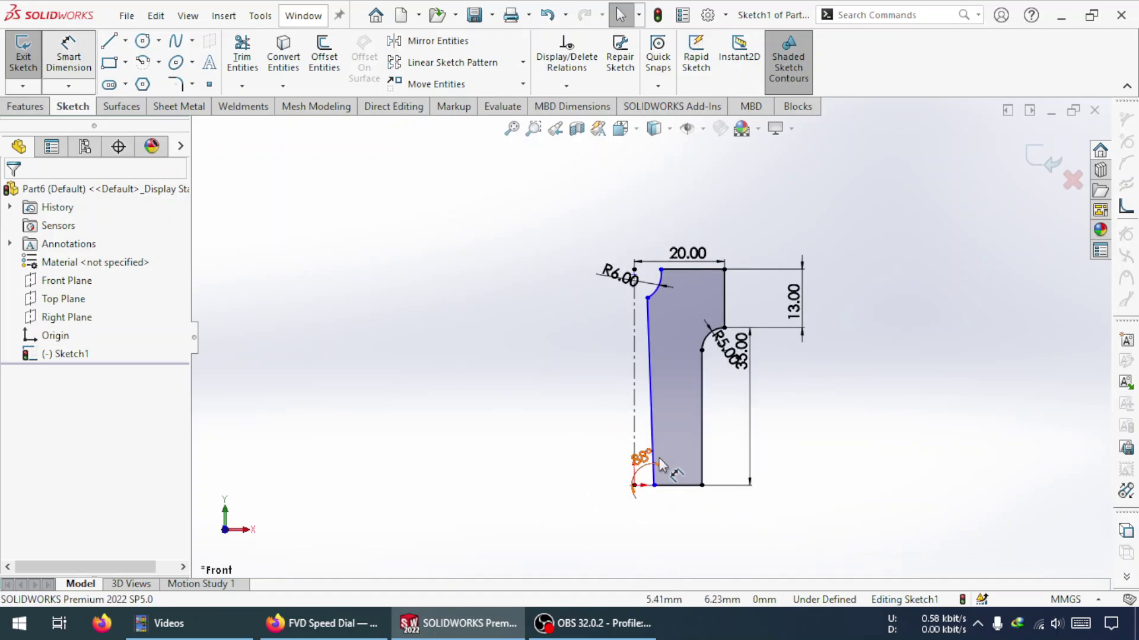
left_click(653, 478)
left_click(634, 436)
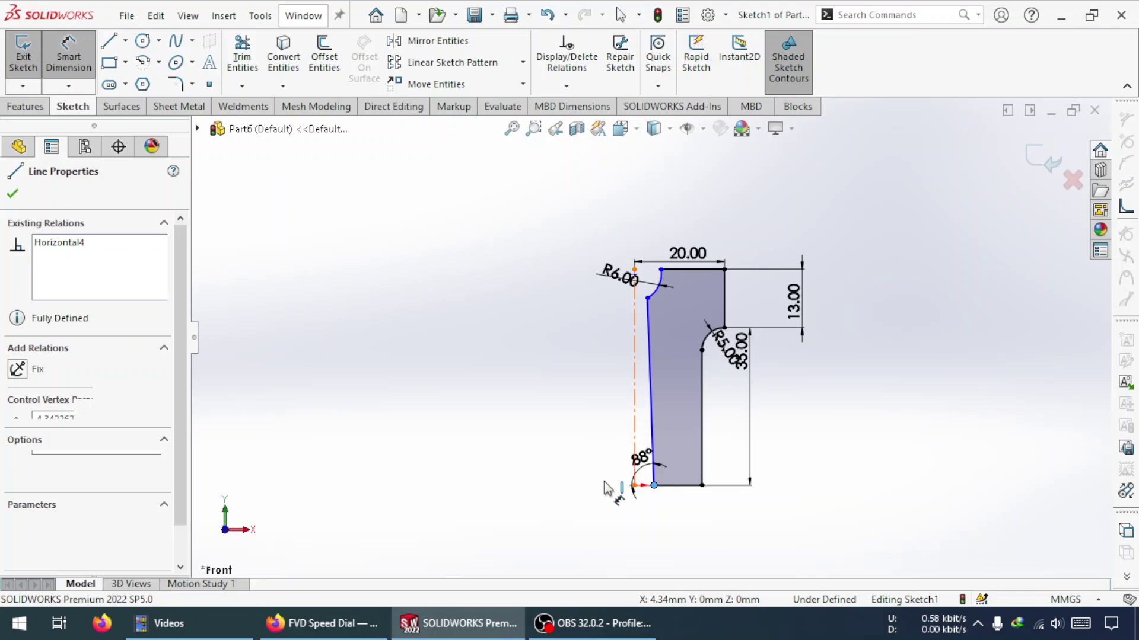
left_click(590, 501)
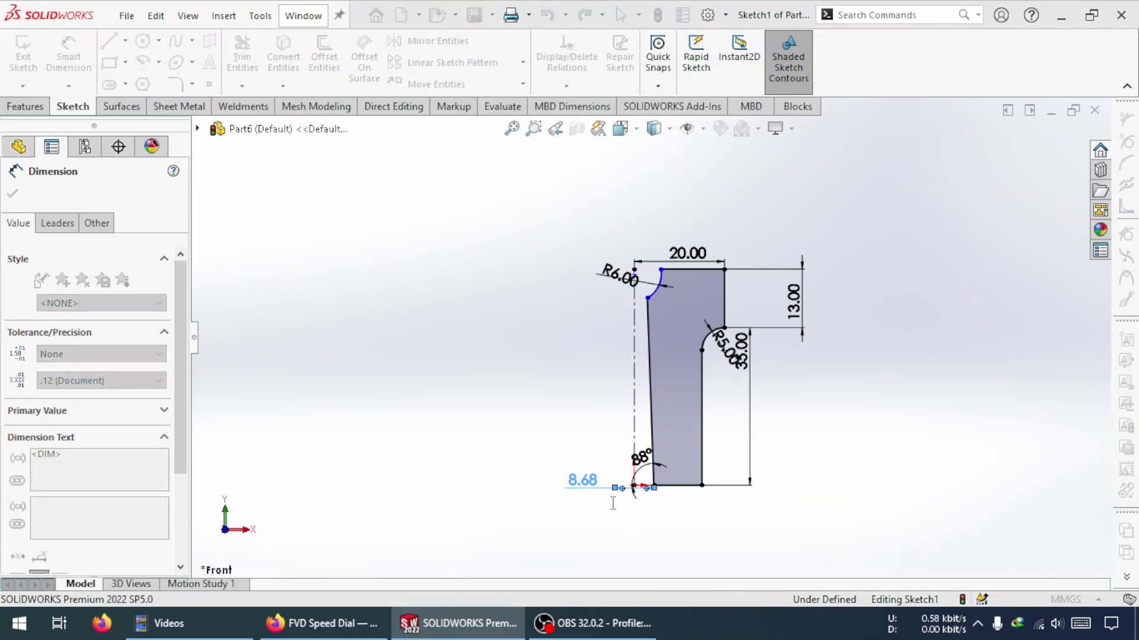
type("8")
key("Return")
left_click(682, 515)
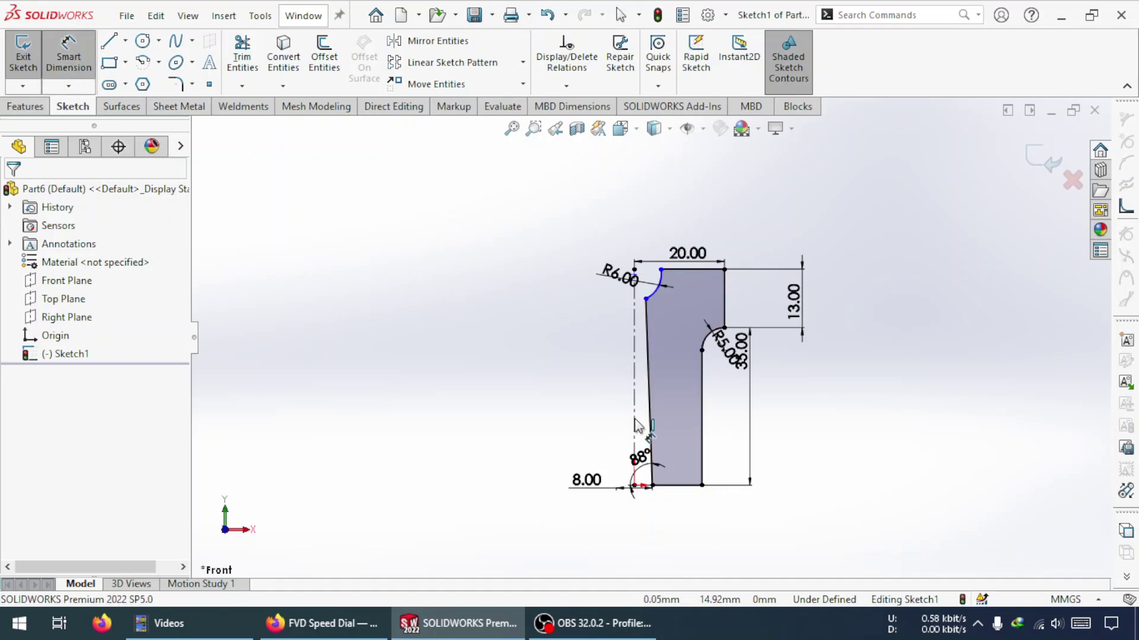
Step: Add a driven doubled-distance dimension between the centerline and the lower outer vertical edge, placed below the profile
left_click(702, 418)
left_click(635, 442)
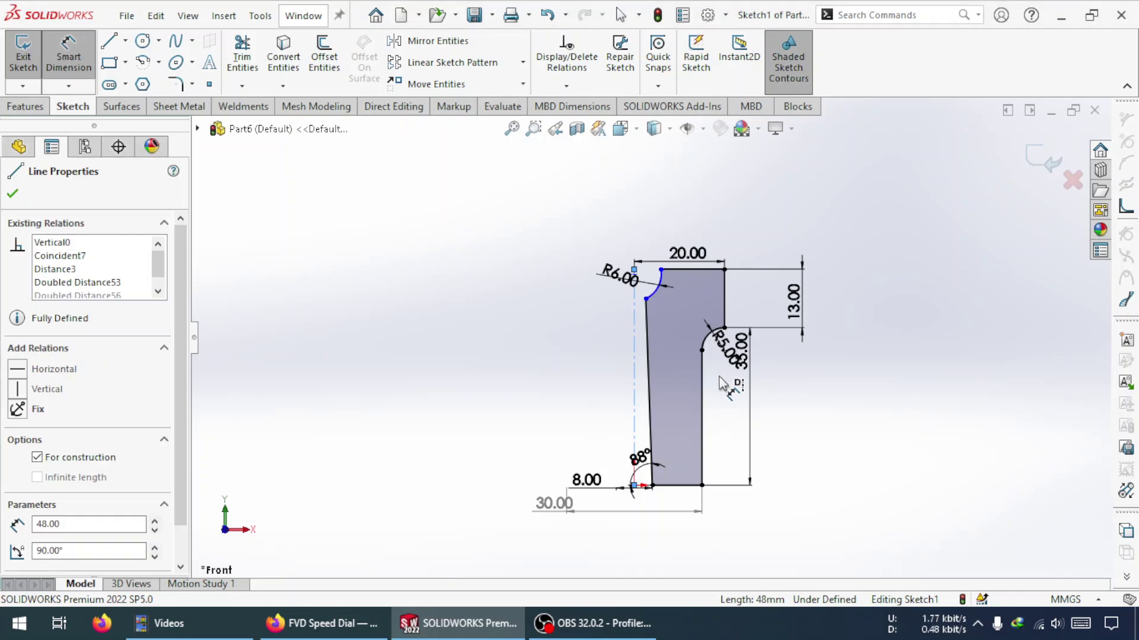
scroll(719, 377, "down", 2)
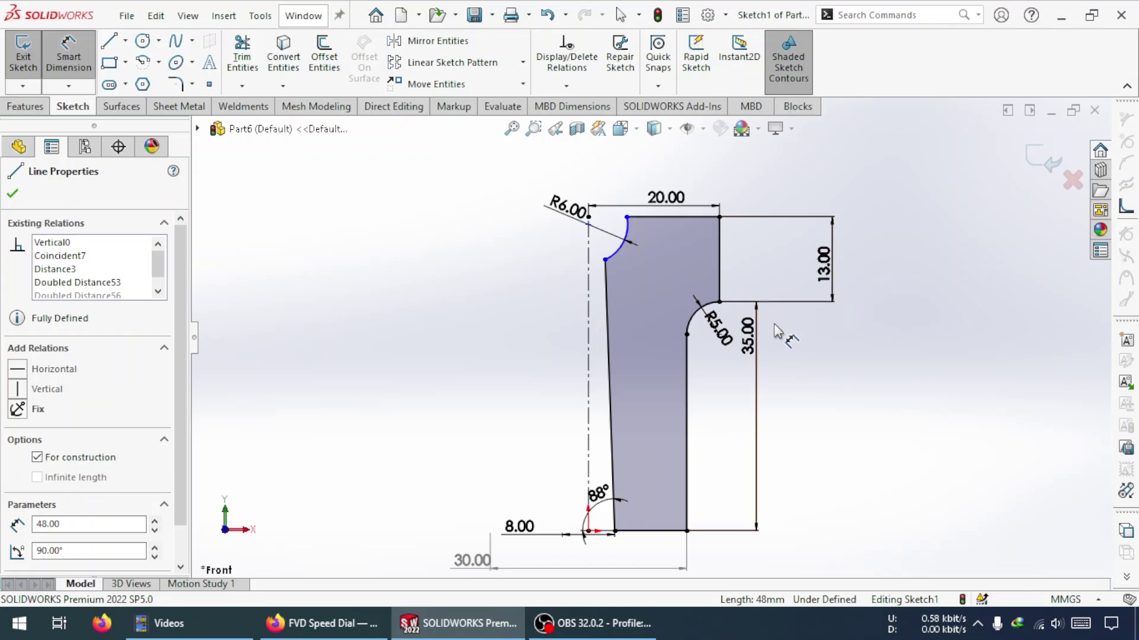
Step: Replace the upper outer edge's 13 mm dimension with a 48 mm overall height dimension between the bottom and top edges
key("Escape")
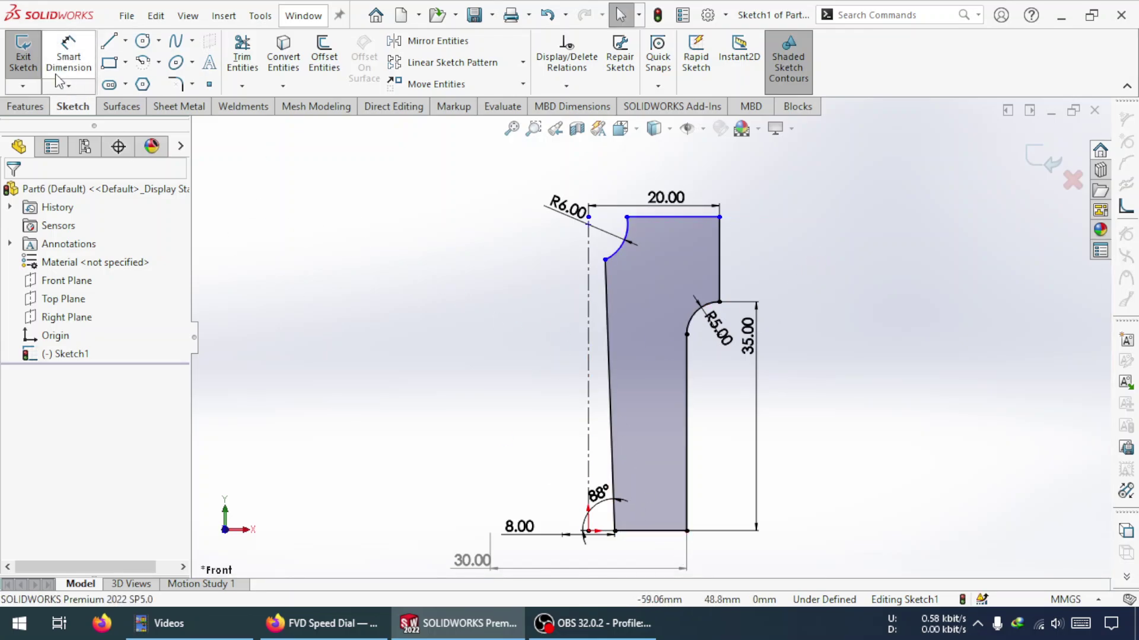
left_click(75, 64)
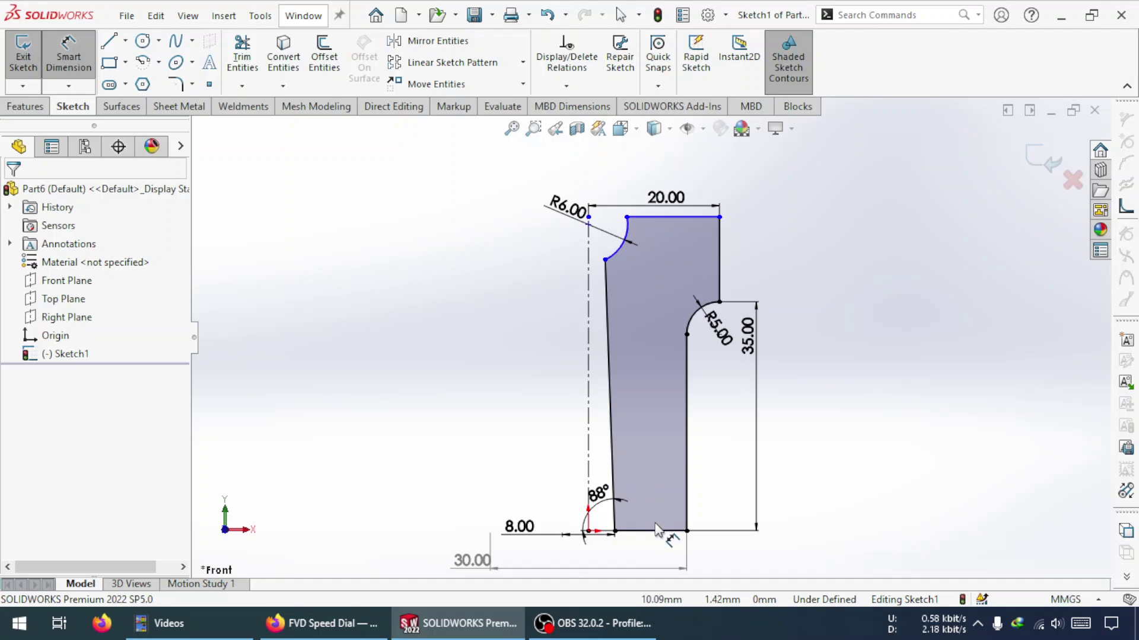
left_click(684, 217)
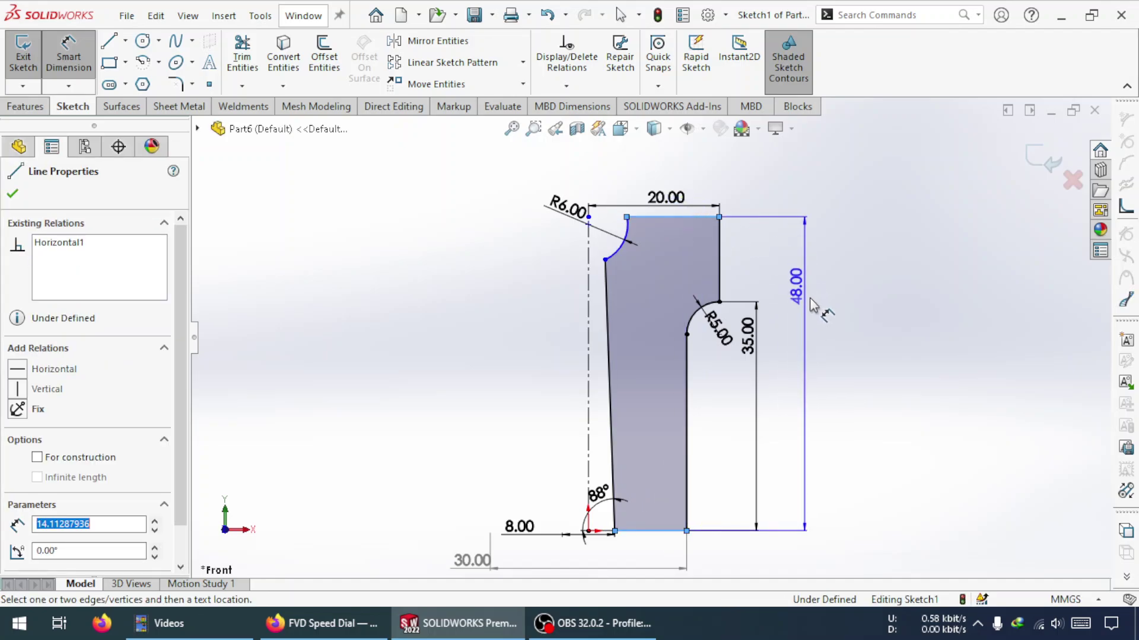
left_click(794, 344)
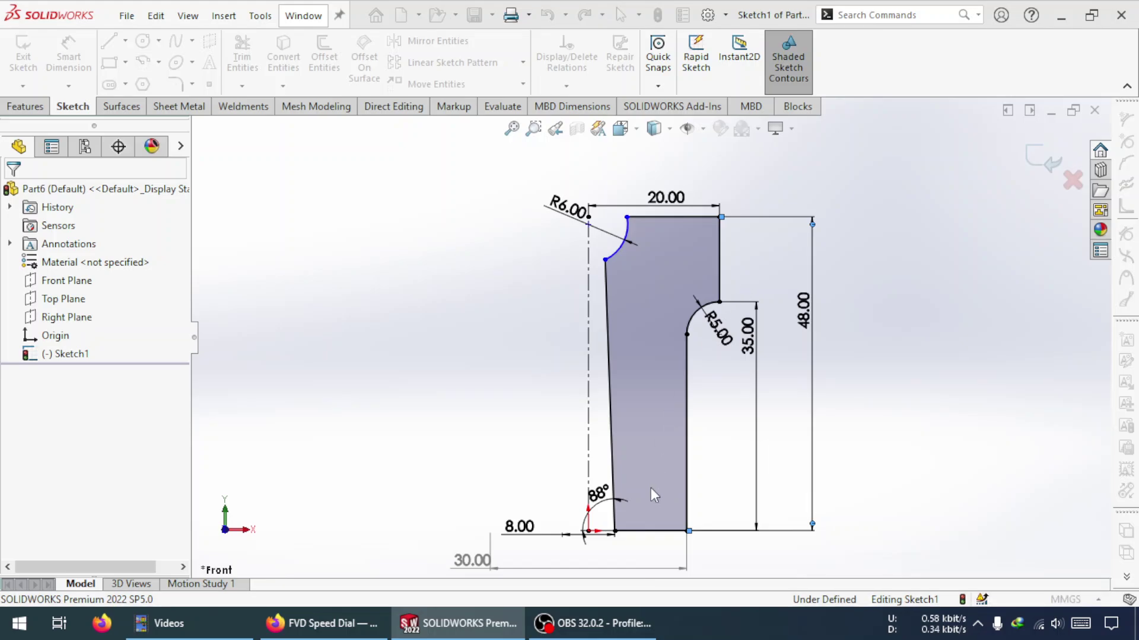
left_click(687, 486)
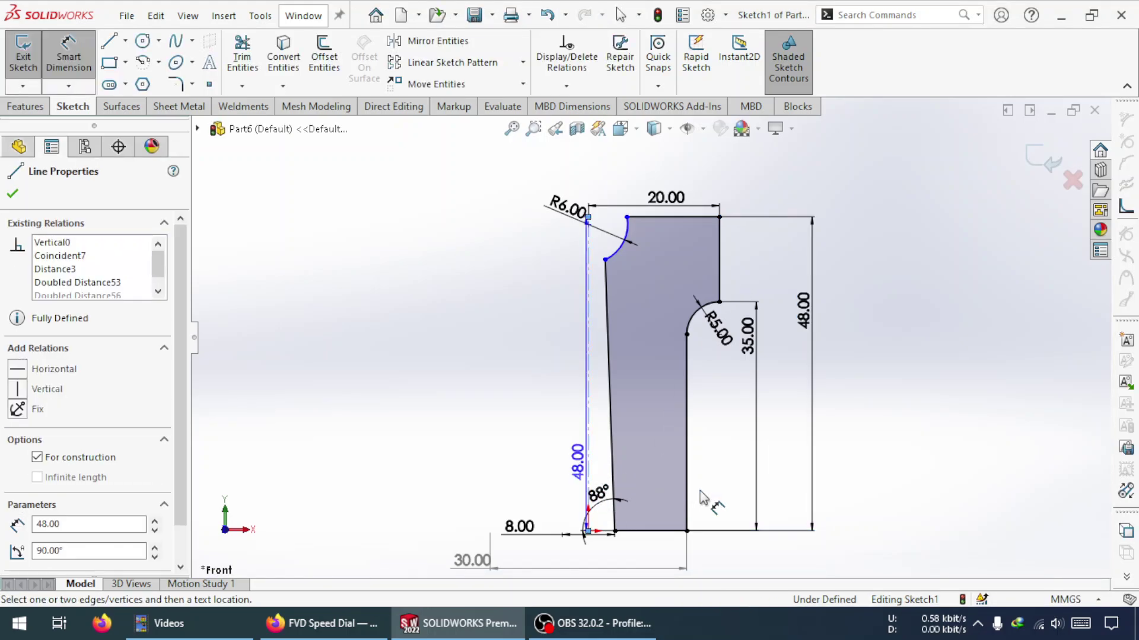
left_click(687, 530)
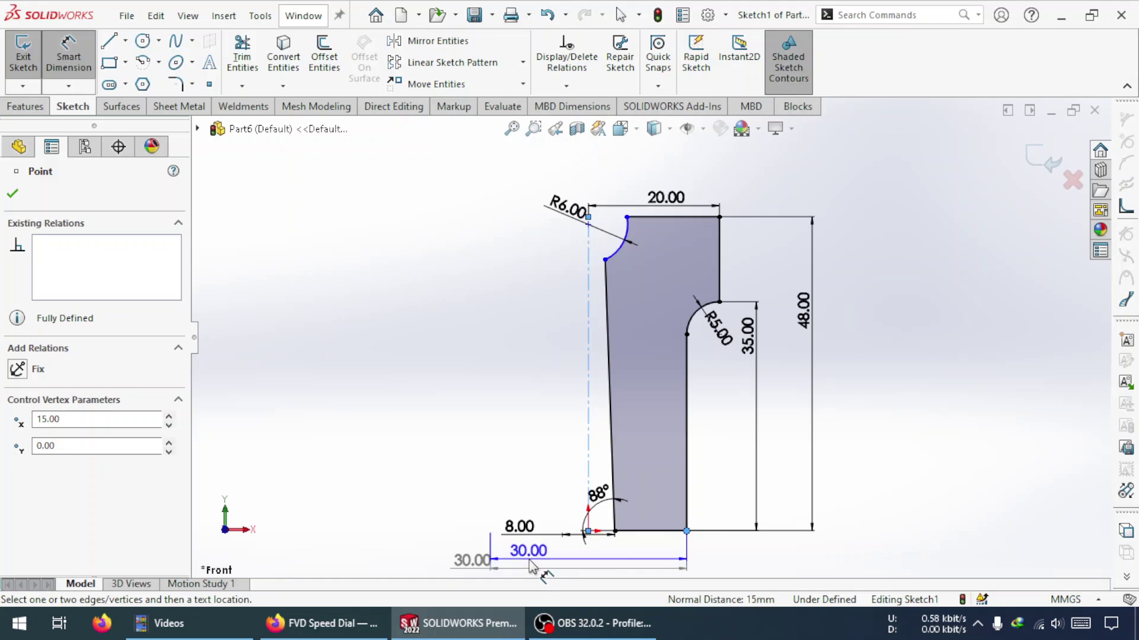
key("Escape")
key("Escape")
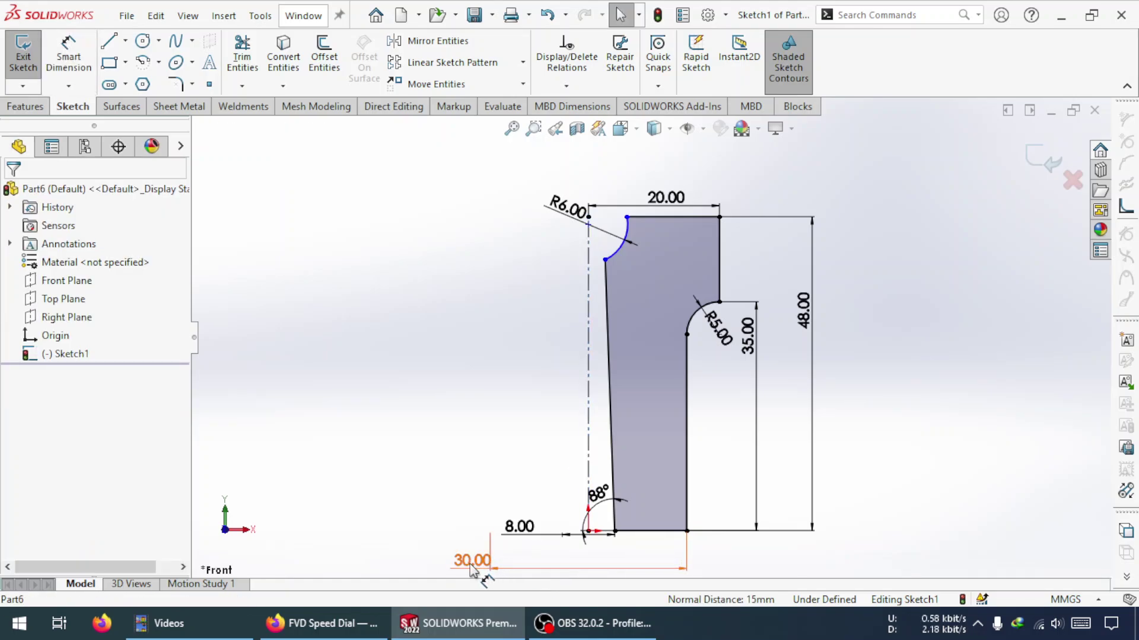
Step: Delete the 35 mm vertical dimension and the driven 30 mm doubled-distance dimension below the profile
left_click(470, 566)
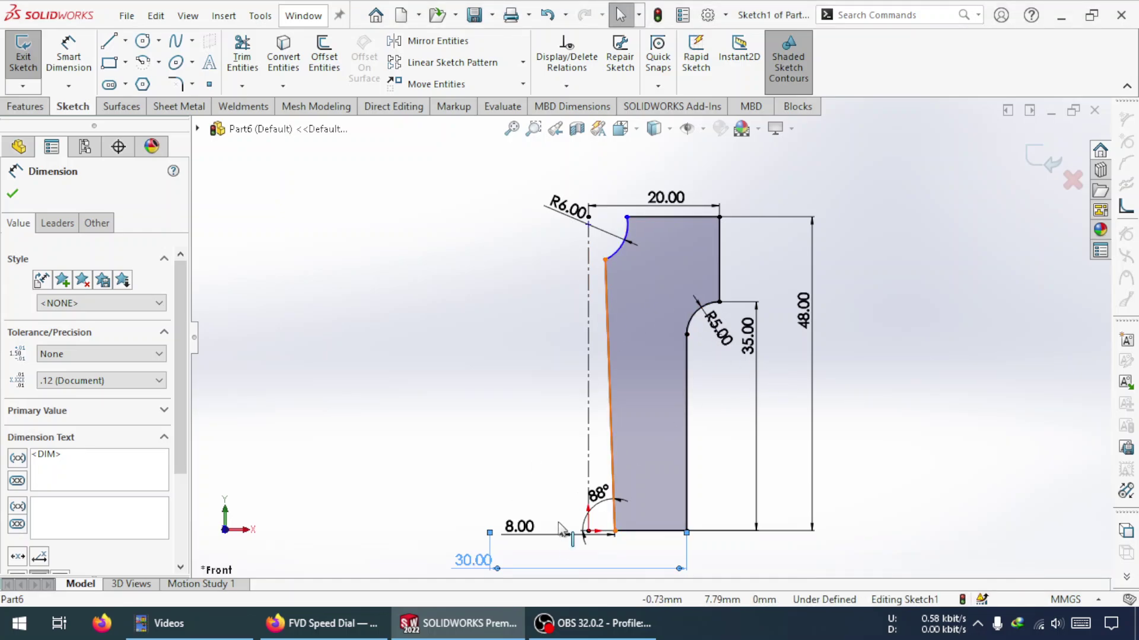
left_click(749, 340)
key("Delete")
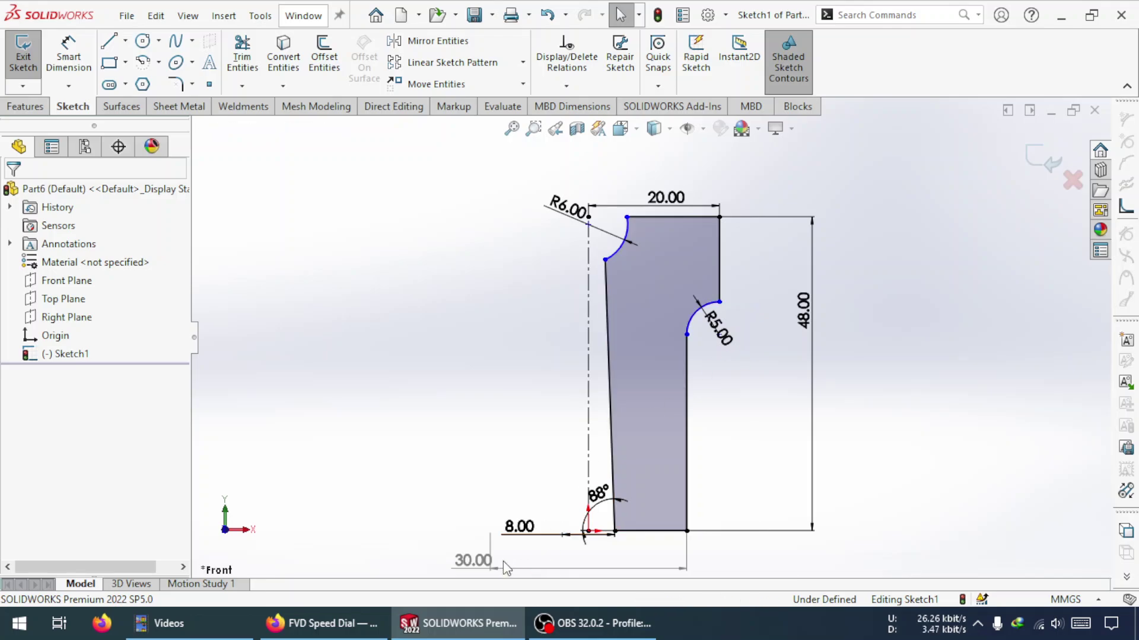
left_click(472, 561)
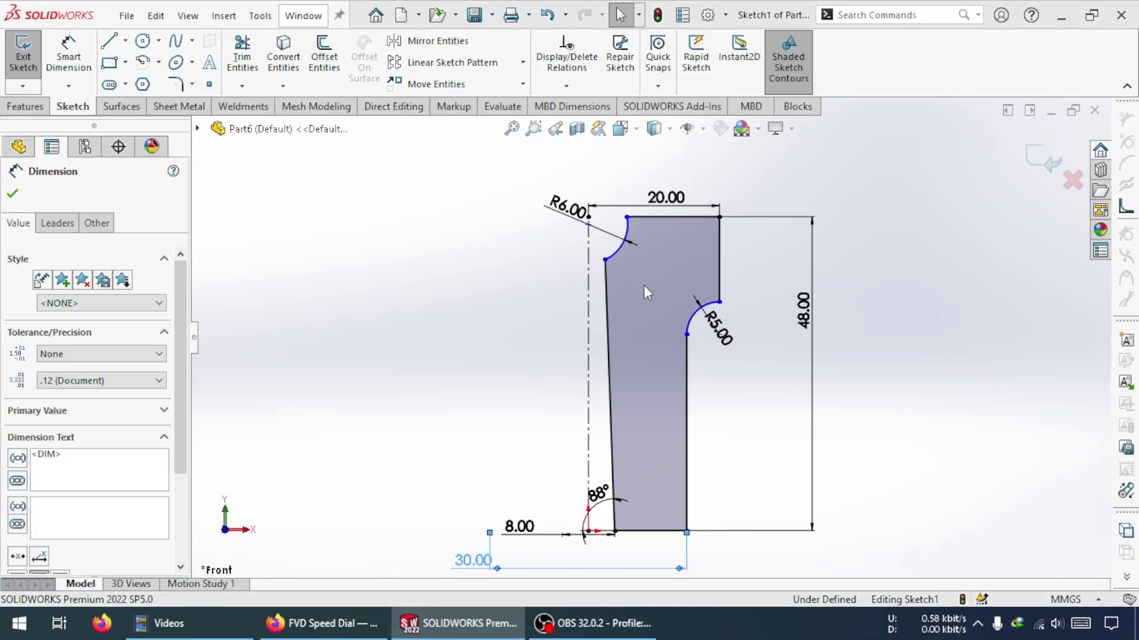
left_click(756, 407)
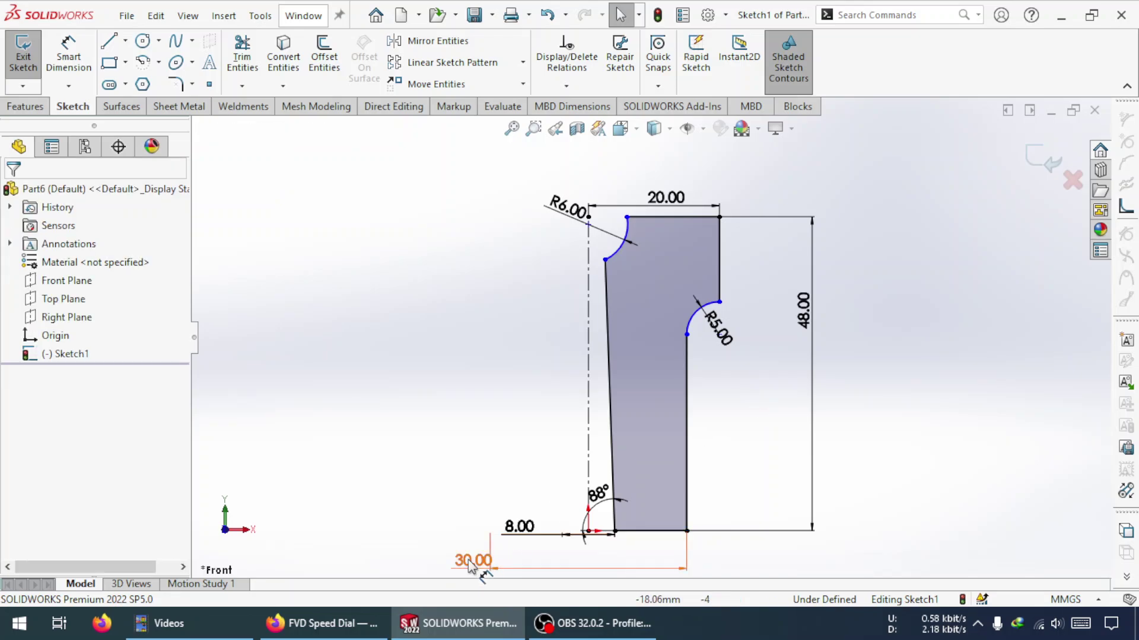
left_click(468, 562)
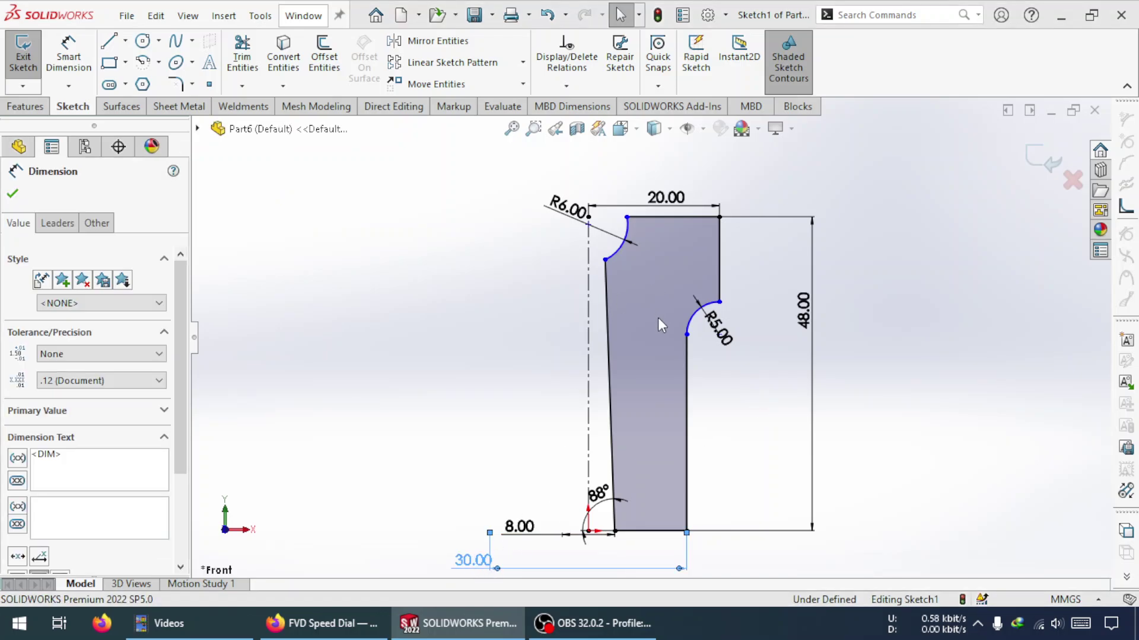
key("Delete")
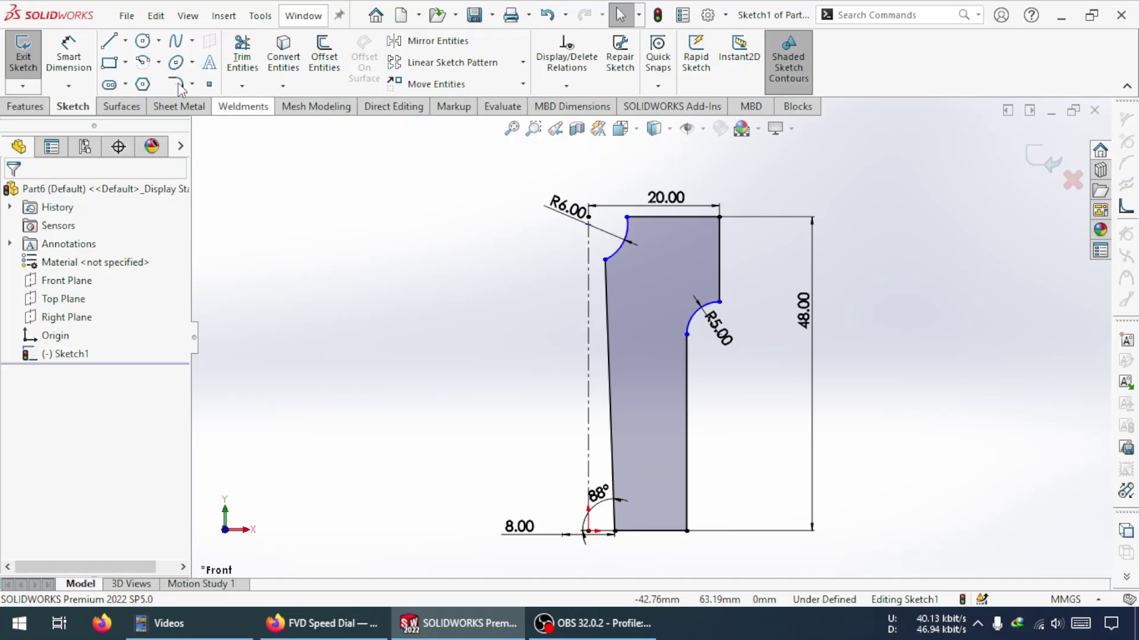
Step: Move the 8 mm doubled-distance dimension above the profile's bottom edge
left_click(717, 327)
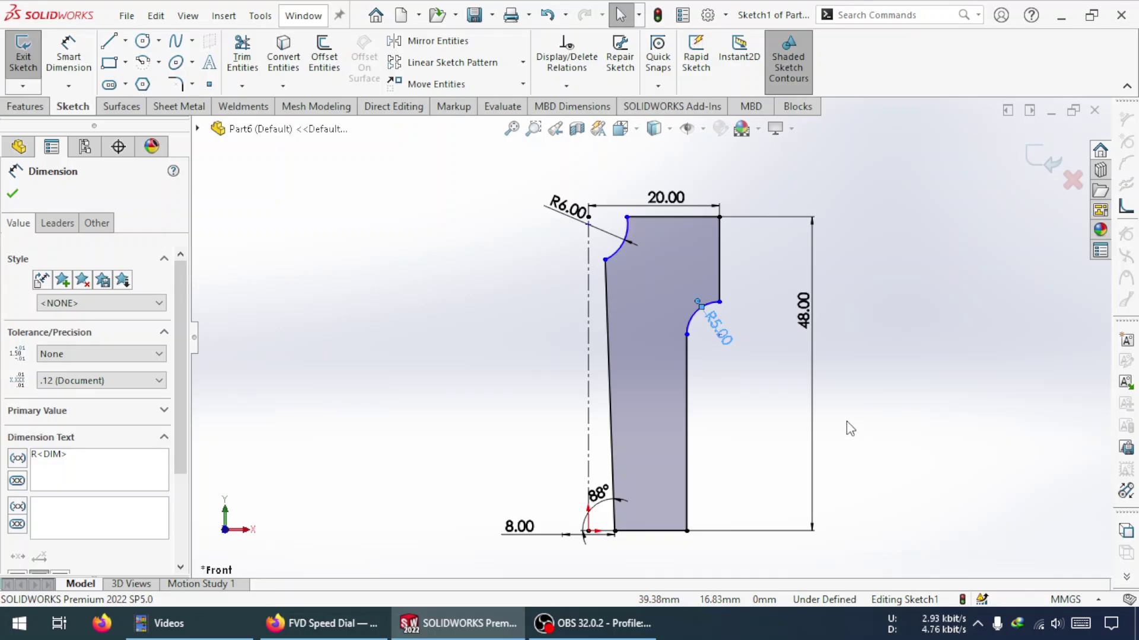
scroll(606, 536, "down", 3)
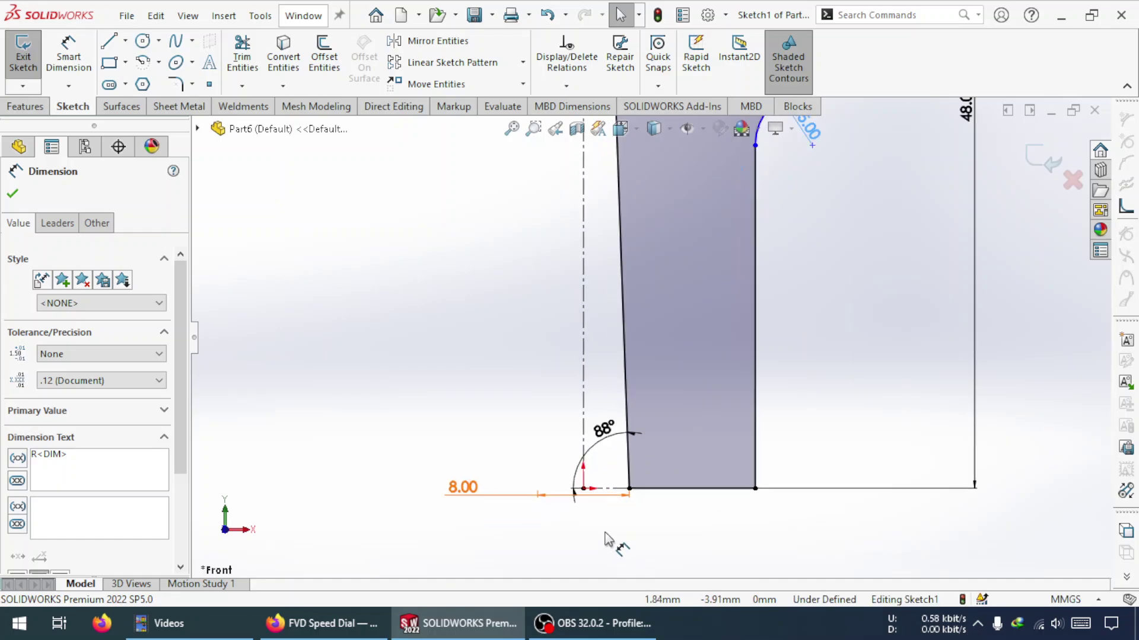
left_click_drag(477, 503, 474, 446)
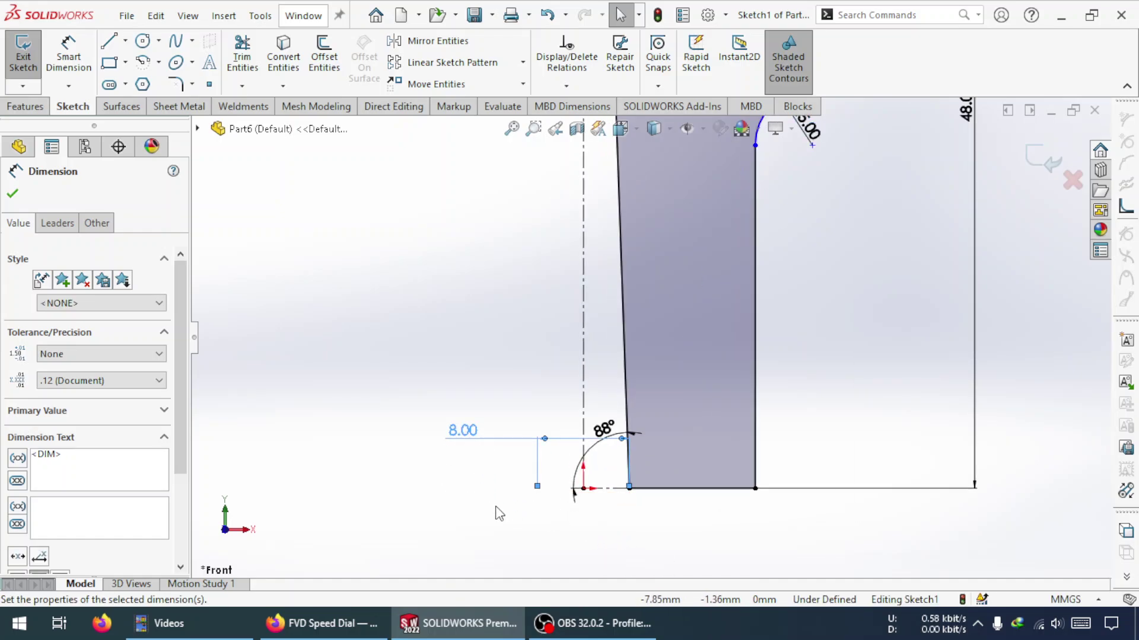
left_click(646, 523)
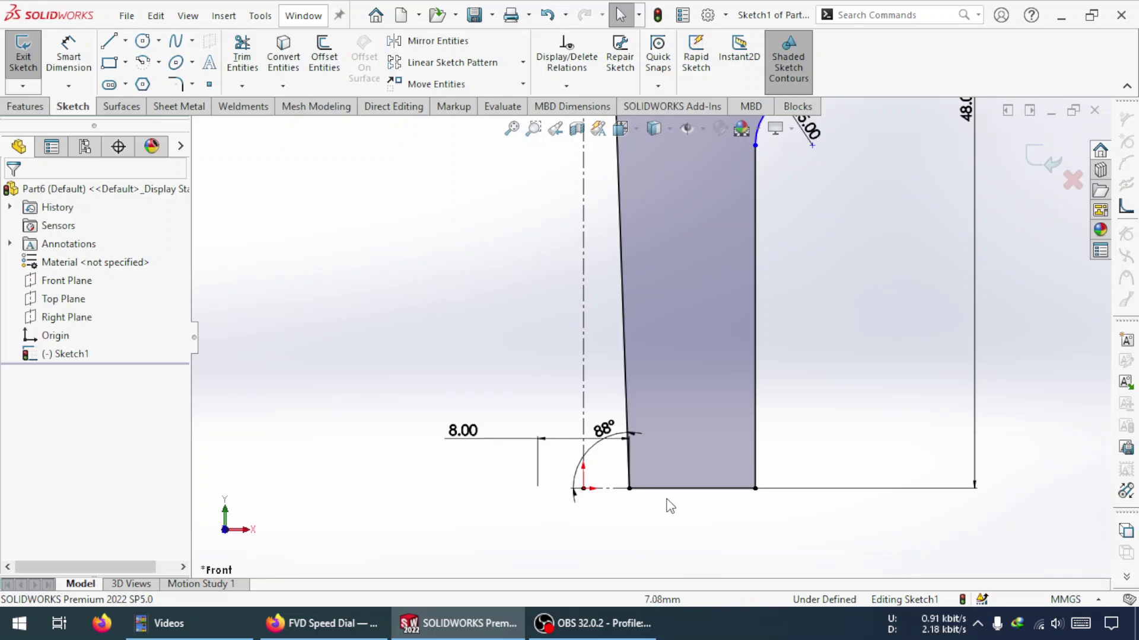
Step: Replace the 20 mm dimension above the top edge with a 40 mm doubled-distance dimension from the centerline to the upper outer vertical edge
scroll(686, 422, "up", 5)
scroll(638, 301, "down", 2)
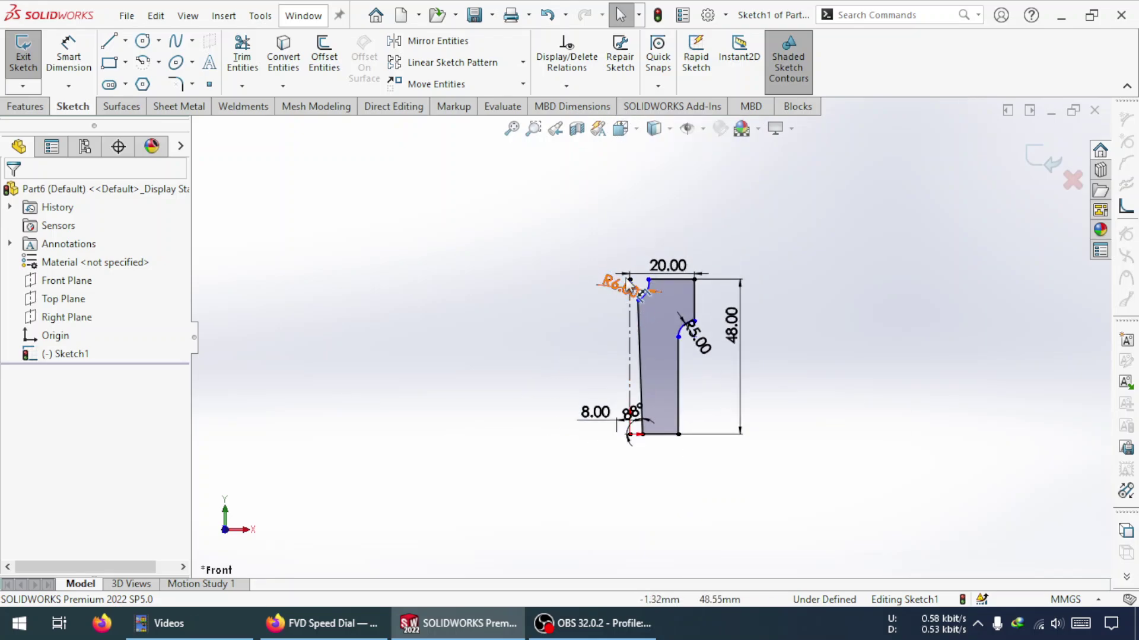
scroll(630, 283, "down", 4)
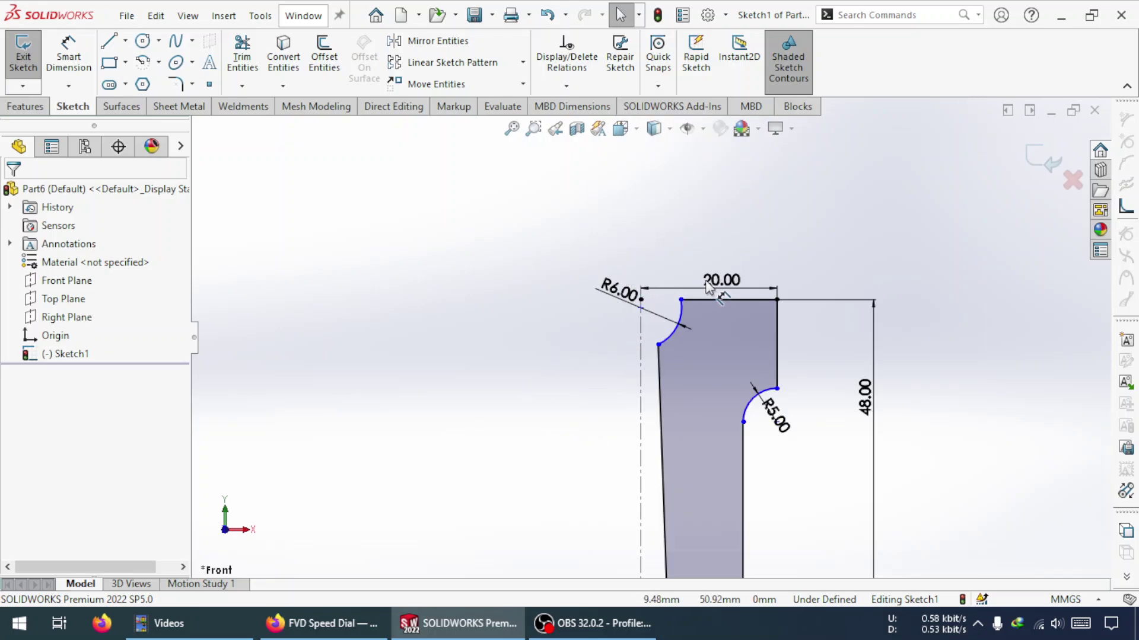
left_click(50, 52)
left_click(641, 369)
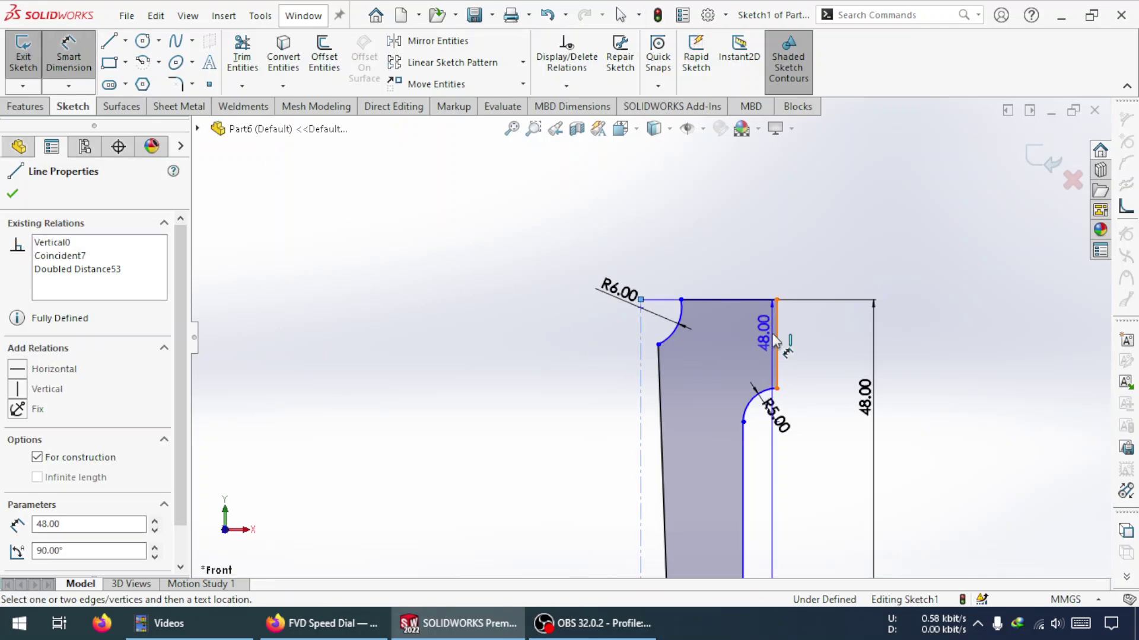
left_click(777, 326)
left_click(548, 266)
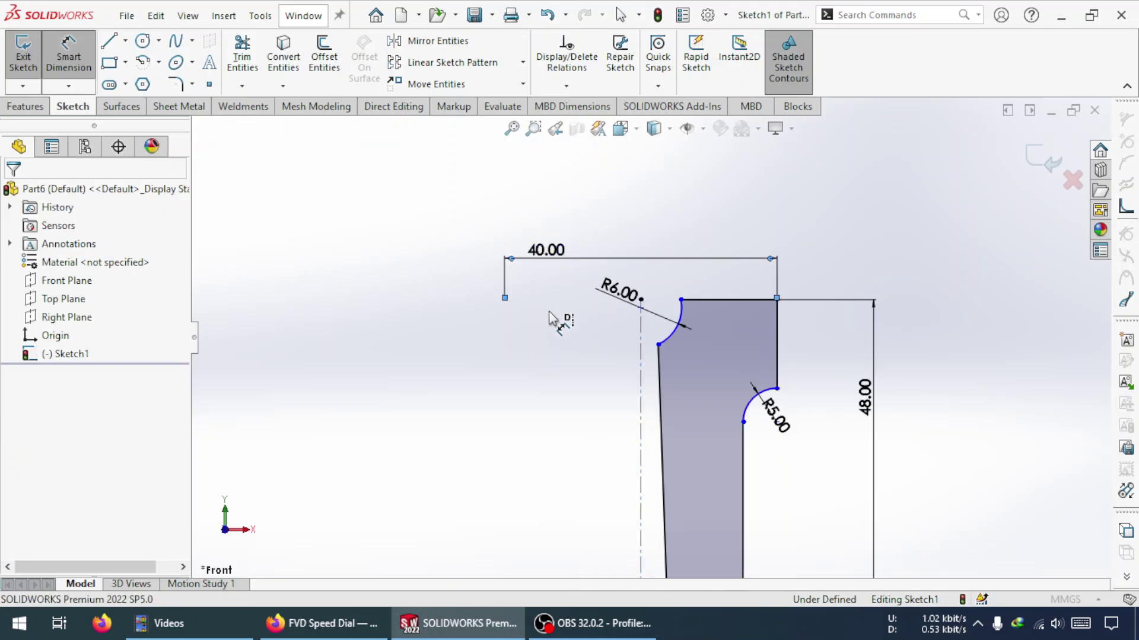
key("Escape")
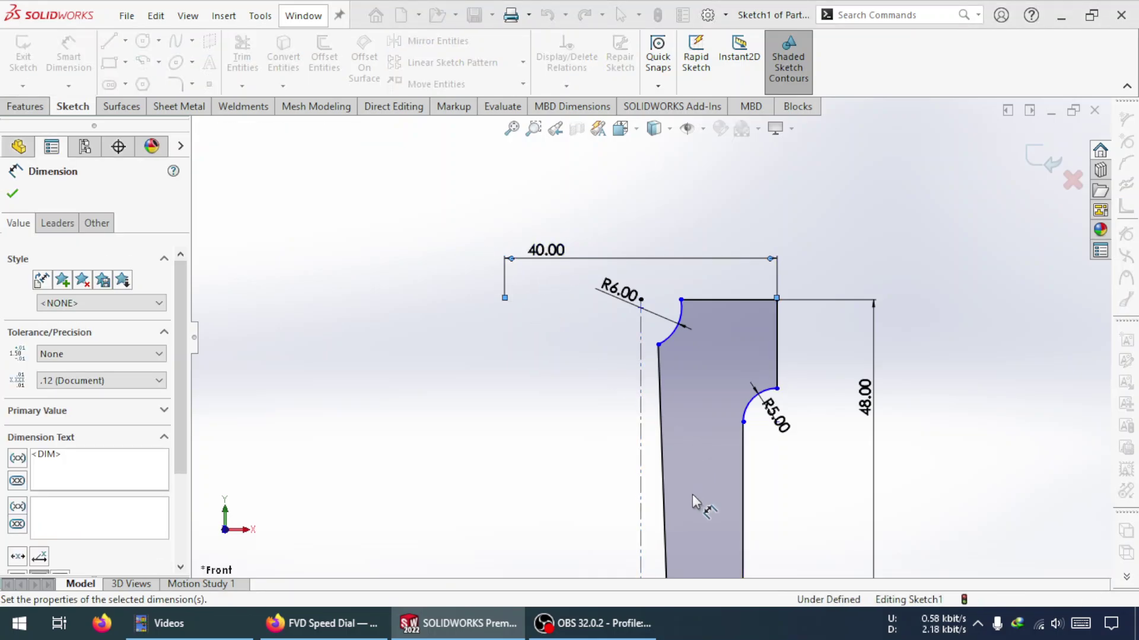
Step: Delete the 48 mm overall height dimension and the outer arc's 5 mm radius dimension
scroll(692, 495, "up", 3)
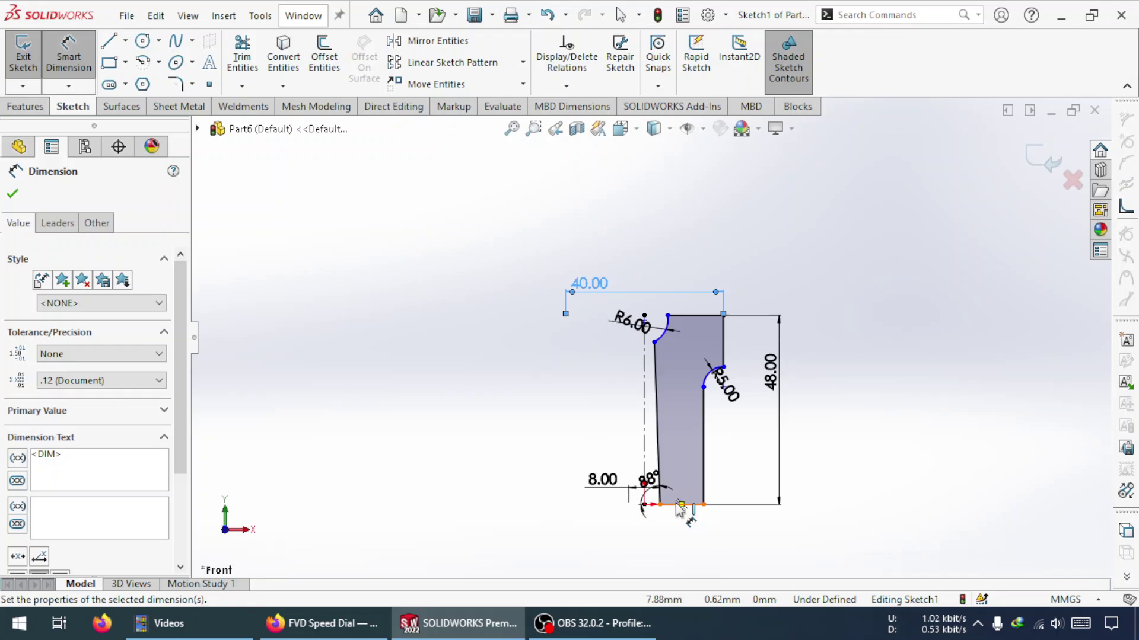
left_click(771, 371)
key("Delete")
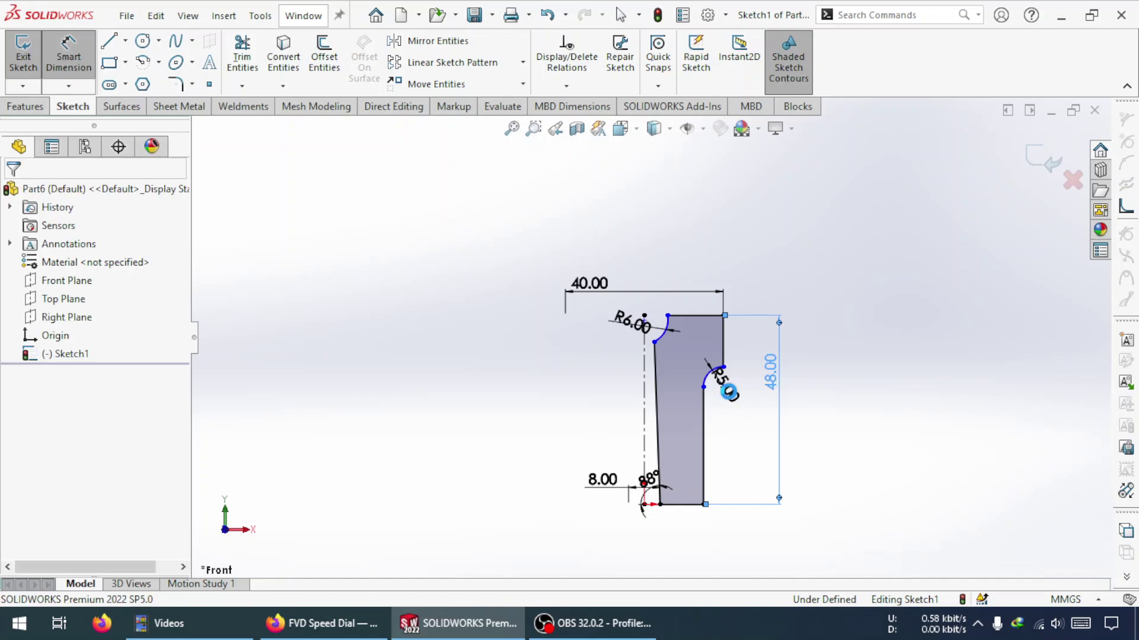
left_click(726, 387)
key("Delete")
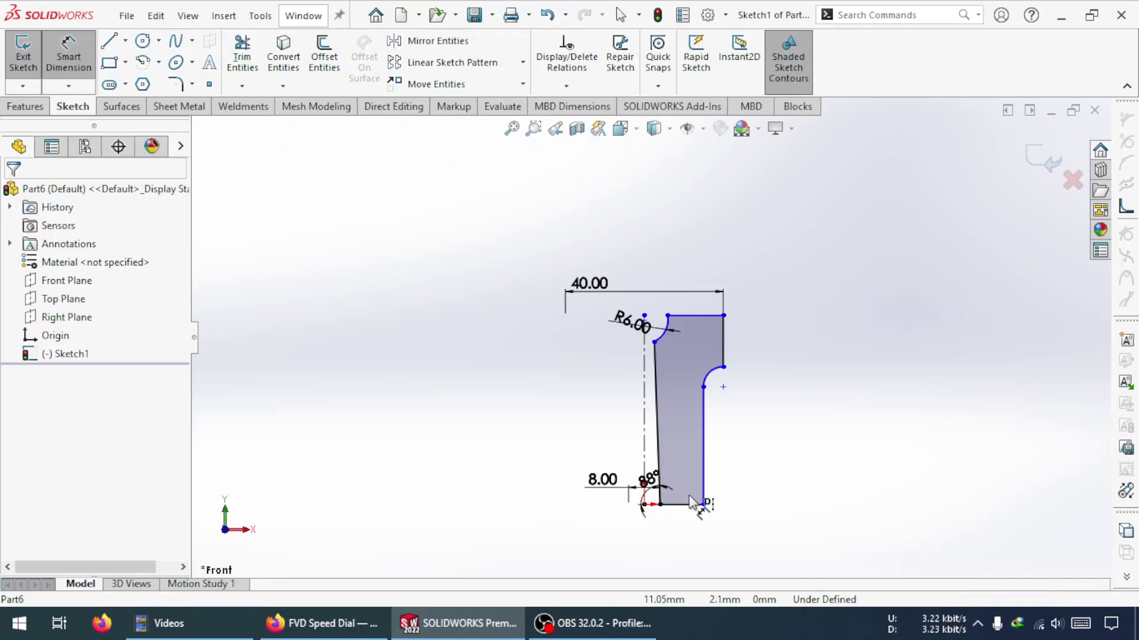
Step: Dimension the doubled distance from the centerline to the profile's lower outer corner as 24 mm, placed below the bottom edge
left_click(703, 505)
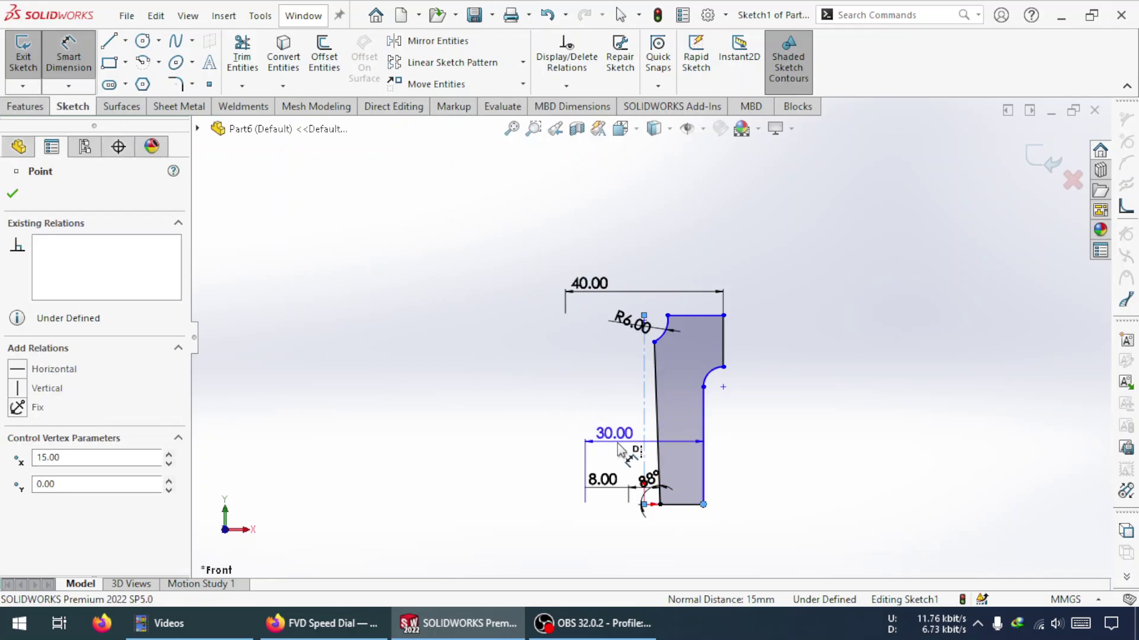
left_click(608, 537)
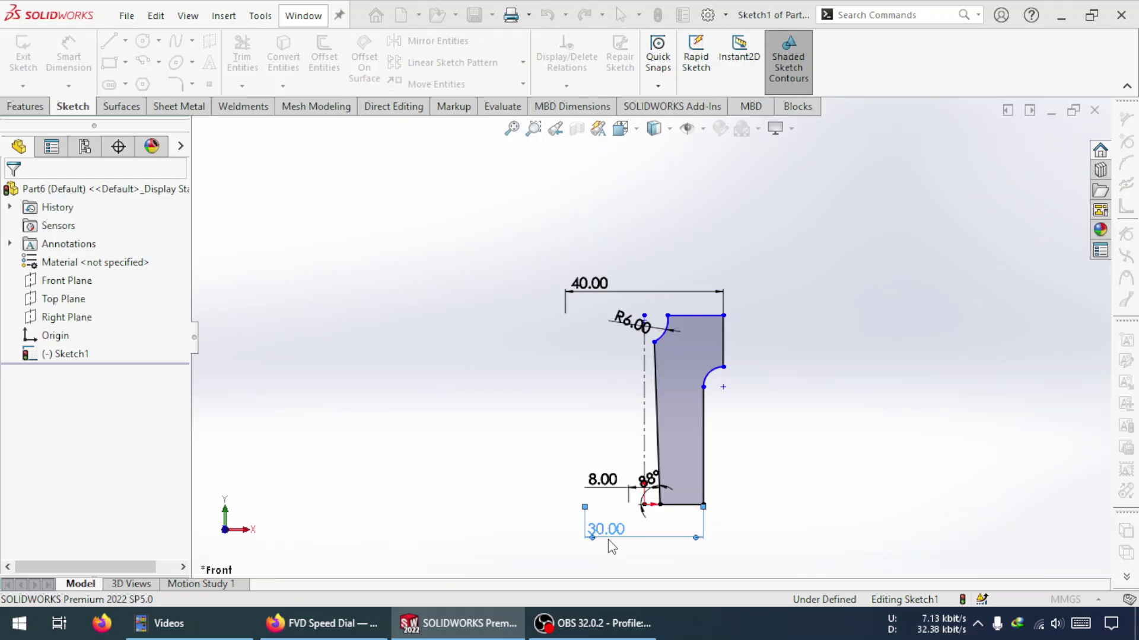
type("24")
key("Return")
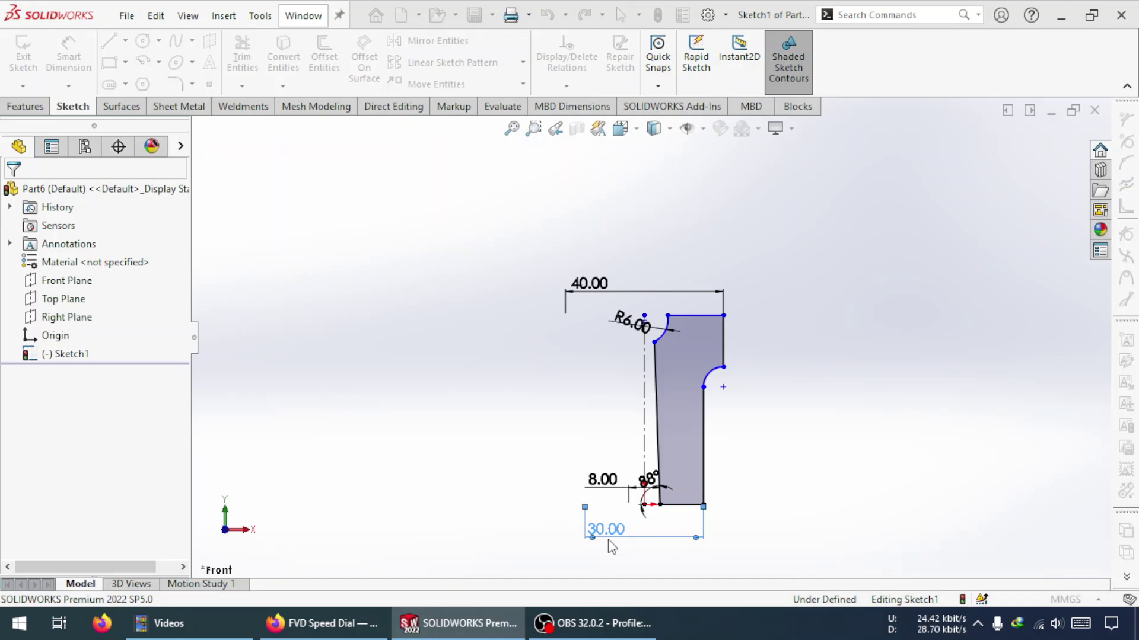
key("Escape")
key("Escape")
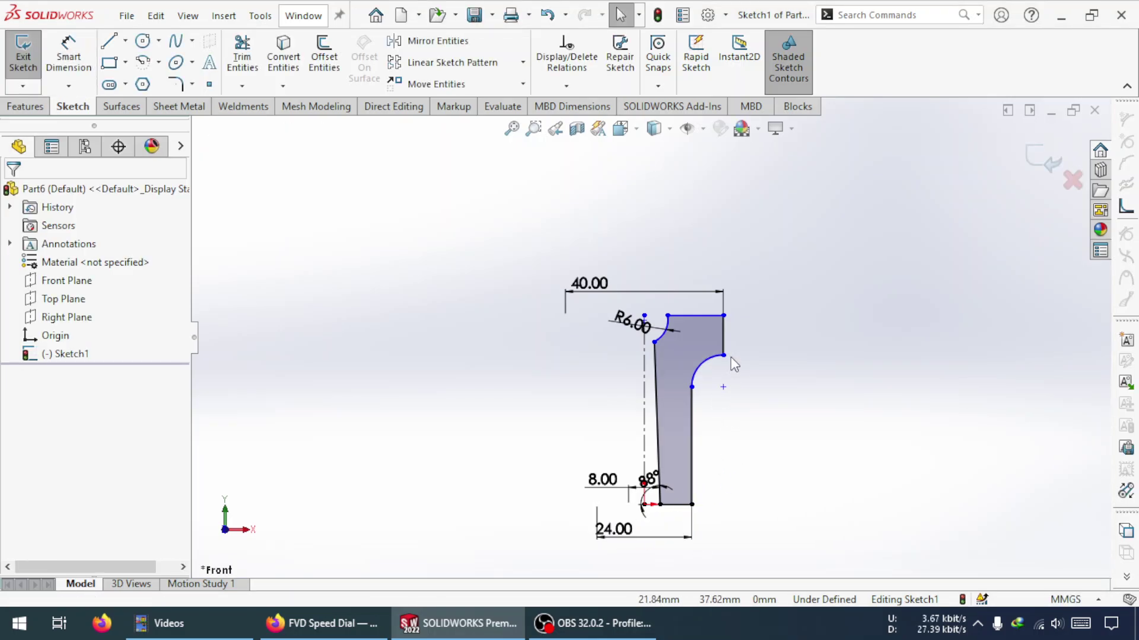
Step: Dimension the vertical distance from the top edge to the outer arc's upper endpoint as 13 mm
scroll(712, 374, "down", 2)
scroll(620, 448, "up", 2)
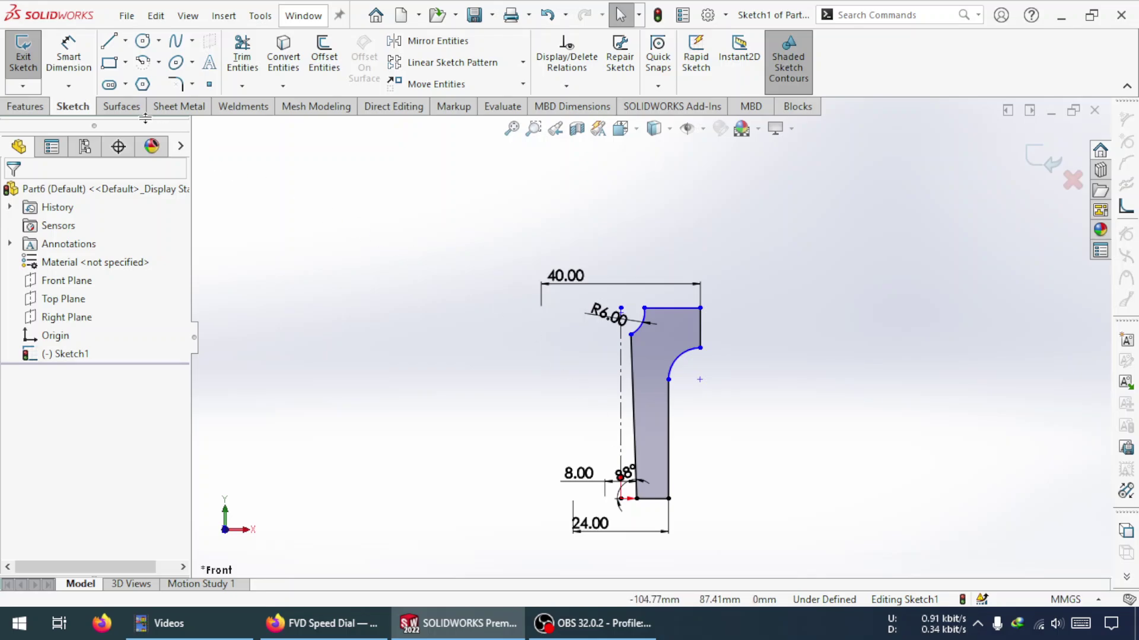
left_click(68, 57)
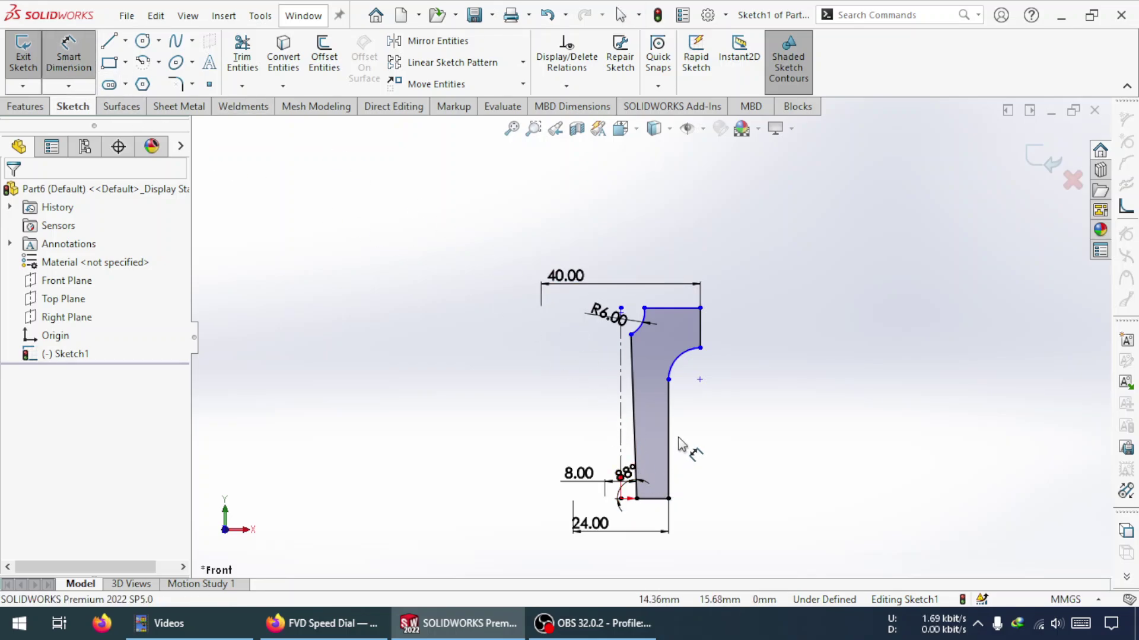
left_click(691, 308)
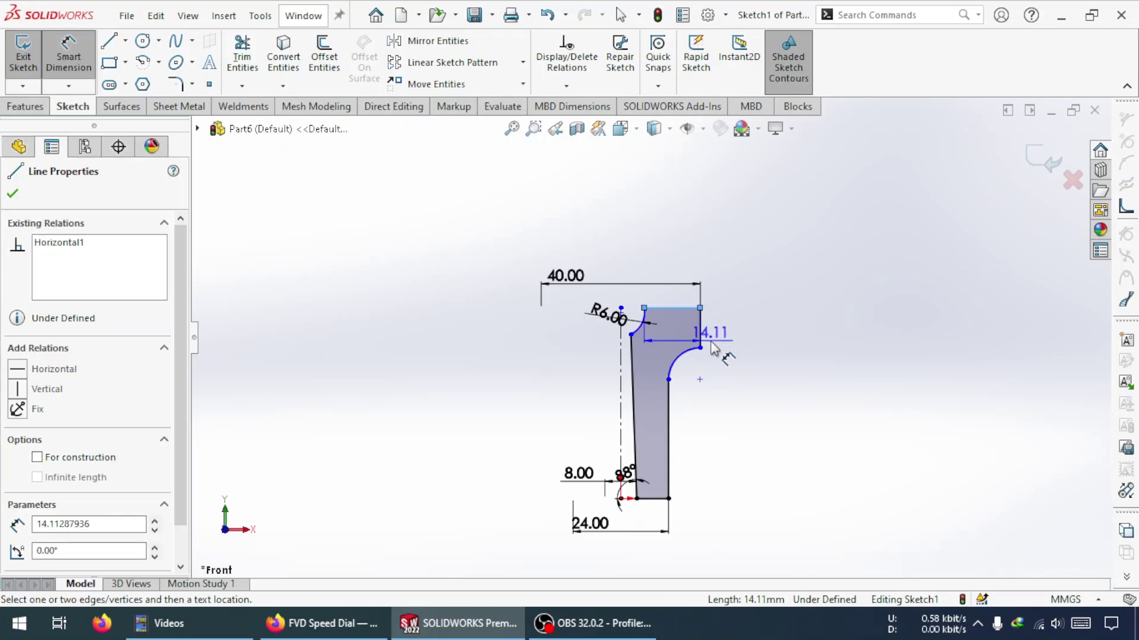
left_click(700, 349)
left_click(721, 325)
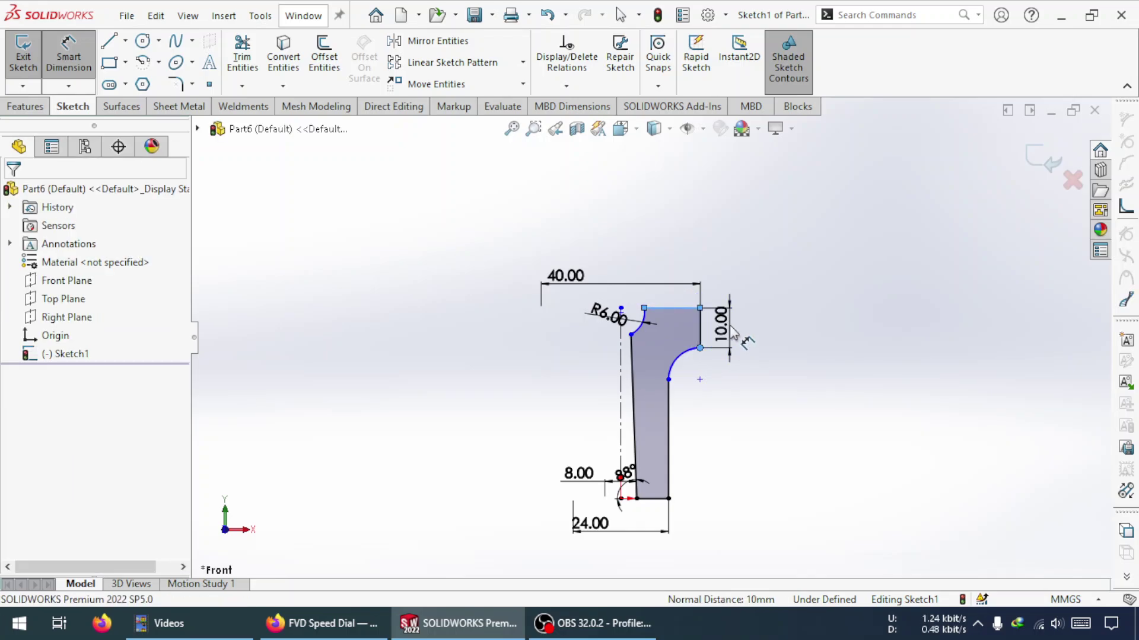
type("13")
key("Return")
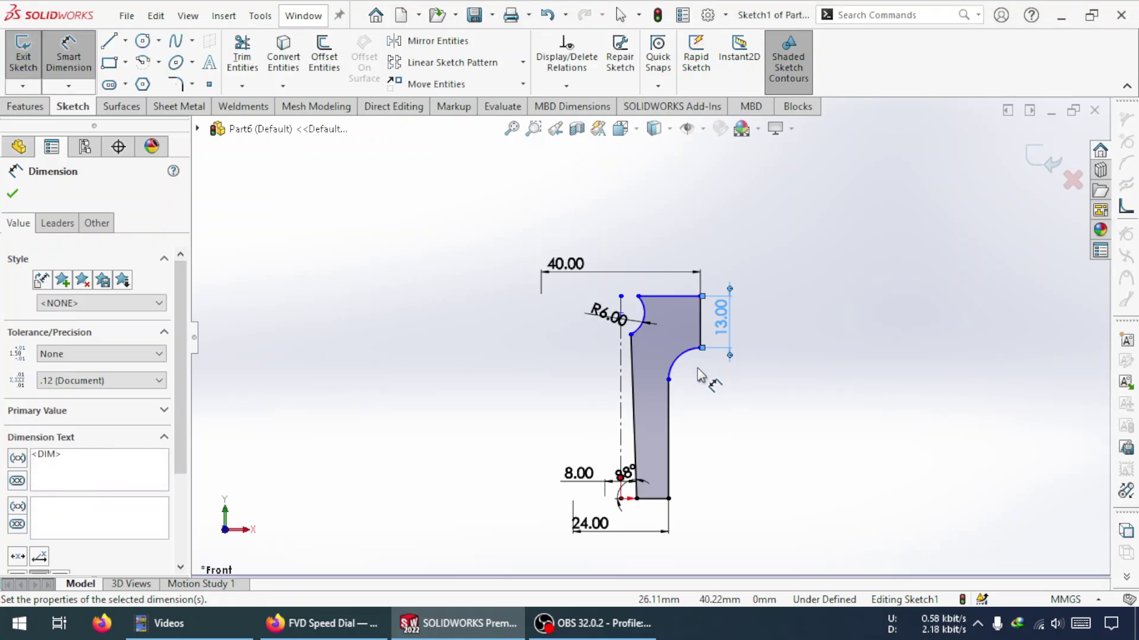
Step: Dimension the overall height between the profile's top edge and bottom edge as 48 mm, placed outside the 13 mm dimension
left_click(682, 297)
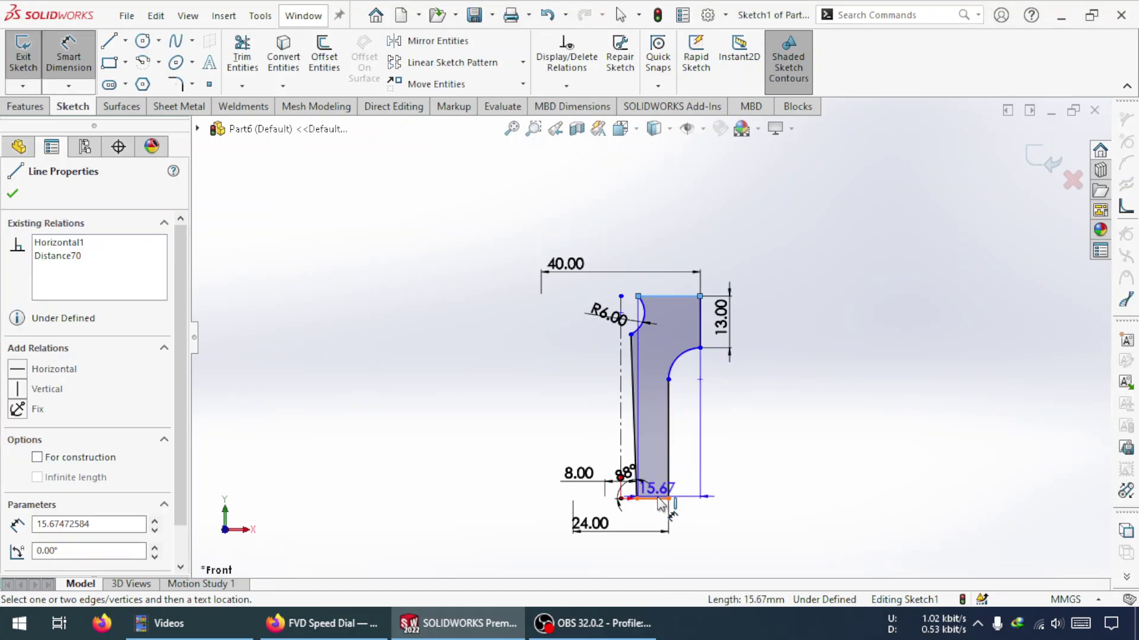
left_click(652, 498)
left_click(764, 425)
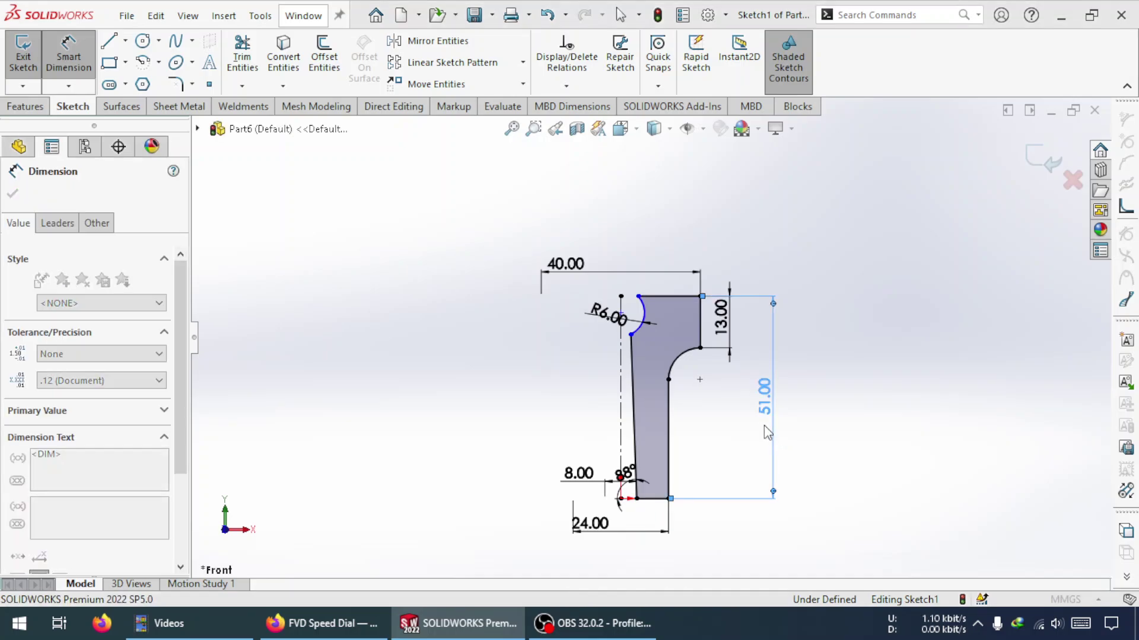
type("48")
key("Return")
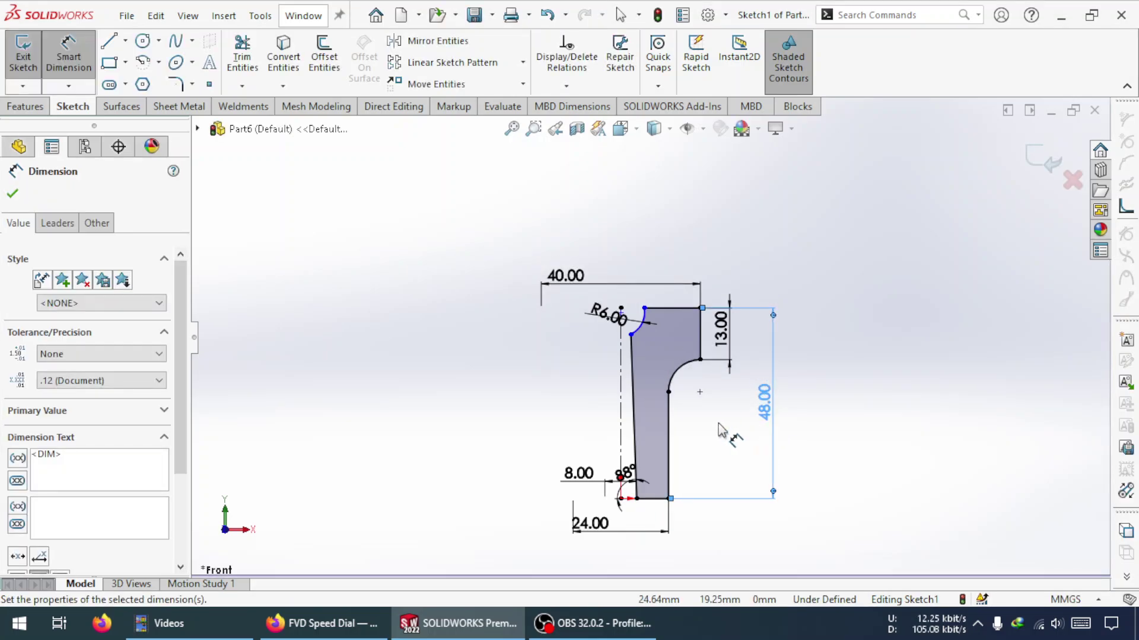
Step: Delete the 48 mm overall height dimension
left_click(682, 373)
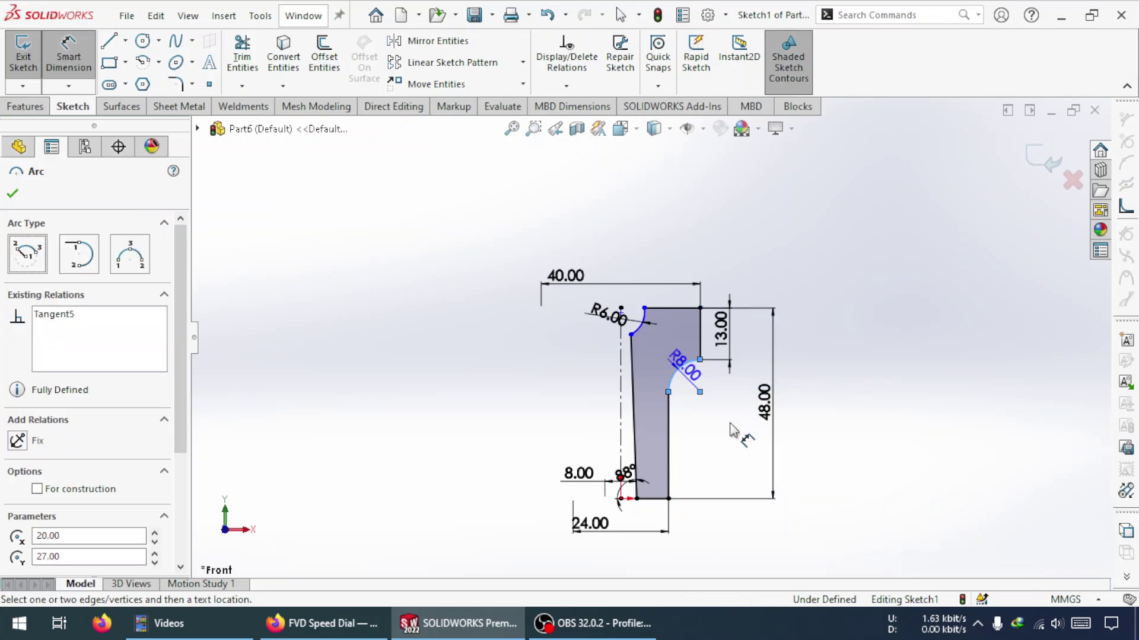
key("Escape")
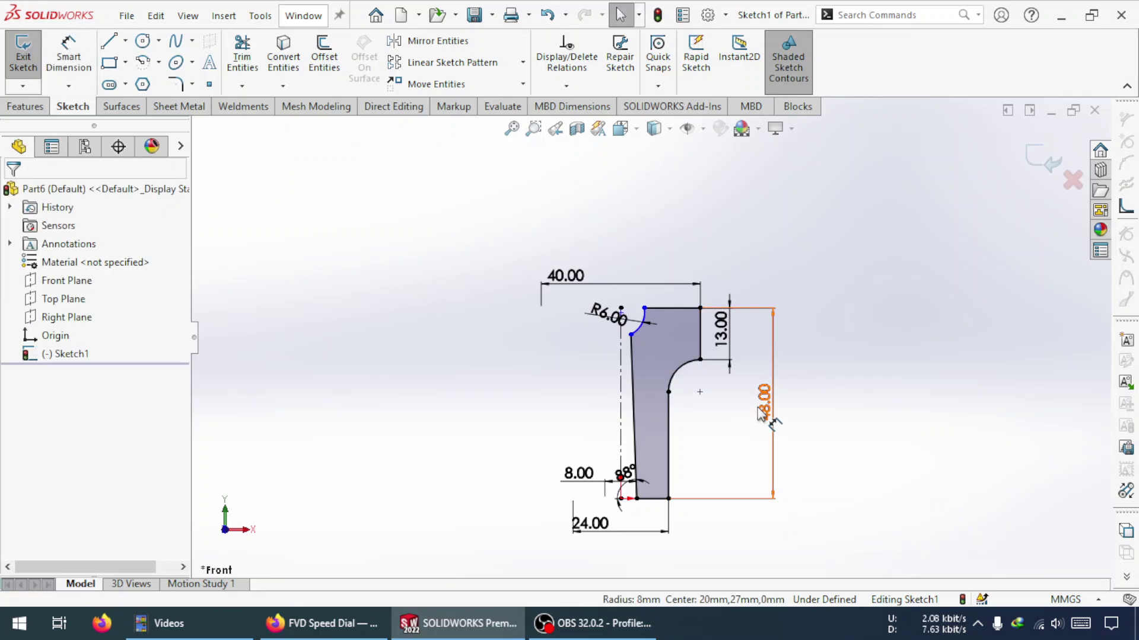
left_click(764, 406)
key("Delete")
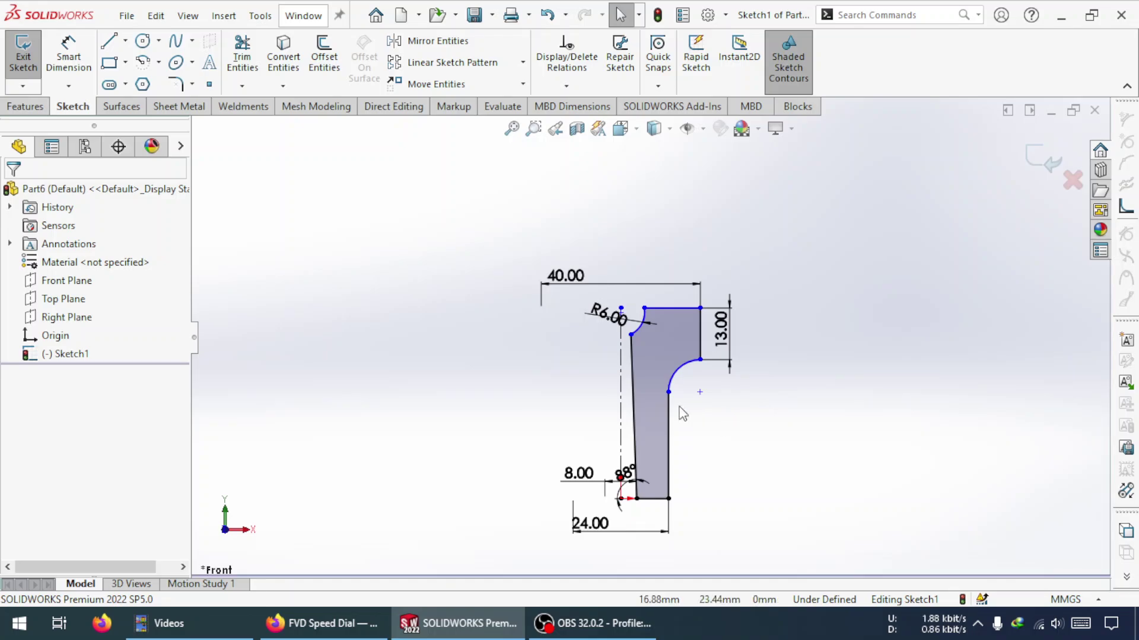
Step: Try a radius dimension on the outer arc and delete it
left_click(68, 56)
left_click(683, 374)
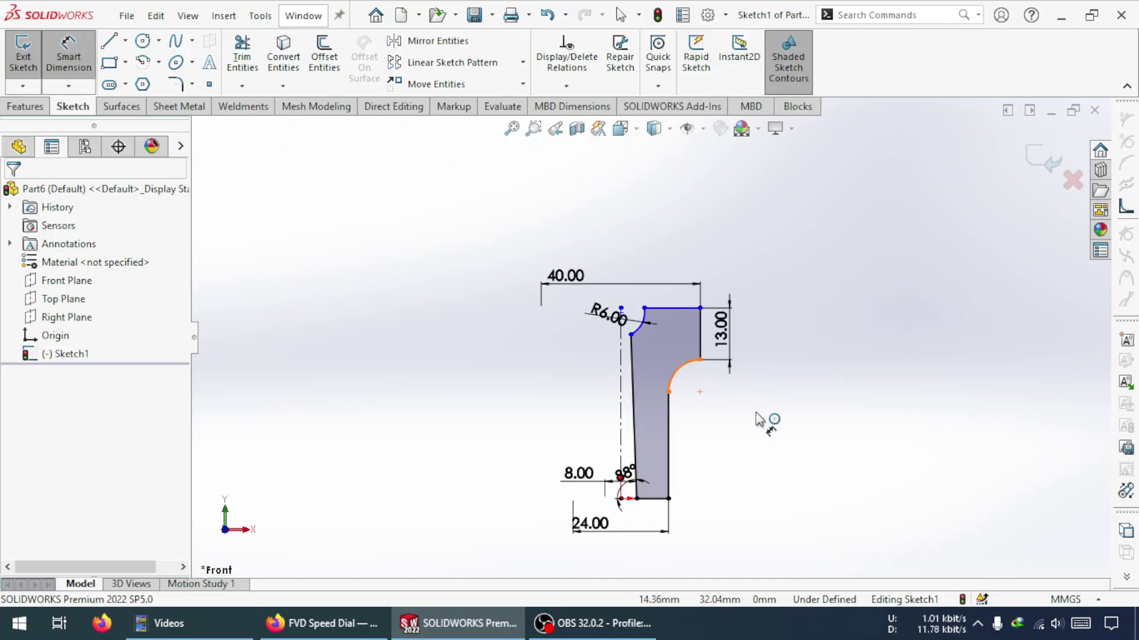
left_click(713, 538)
key("Escape")
left_click(761, 409)
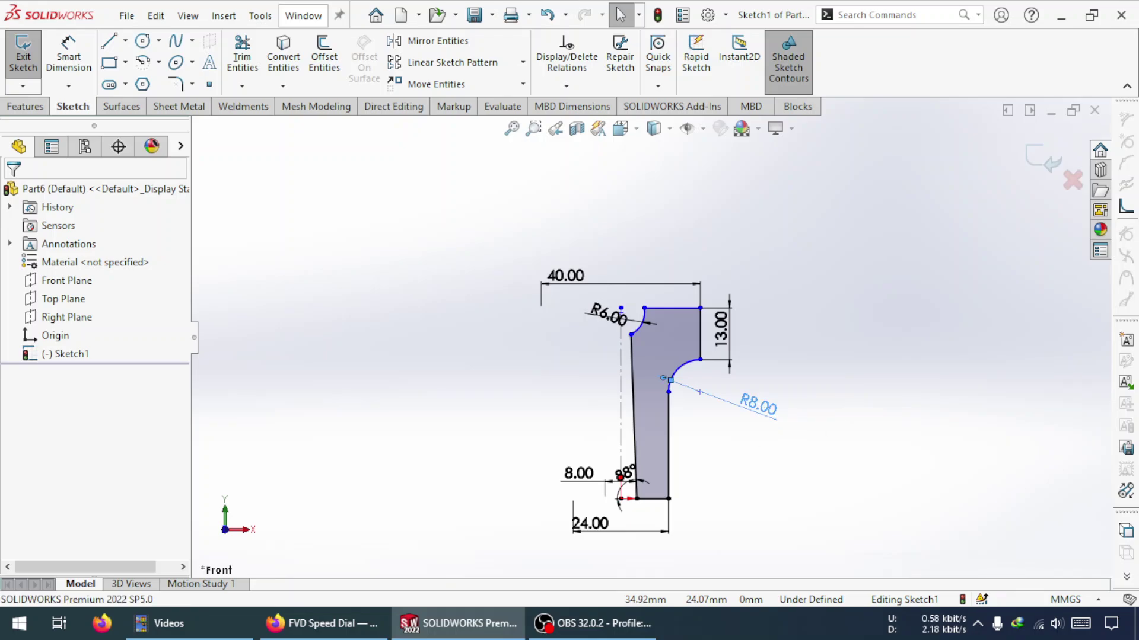
key("Delete")
Step: Replace the outer arc with a tangent arc from the upper outer edge's lower endpoint to the lower outer edge's top endpoint
left_click(679, 370)
key("Delete")
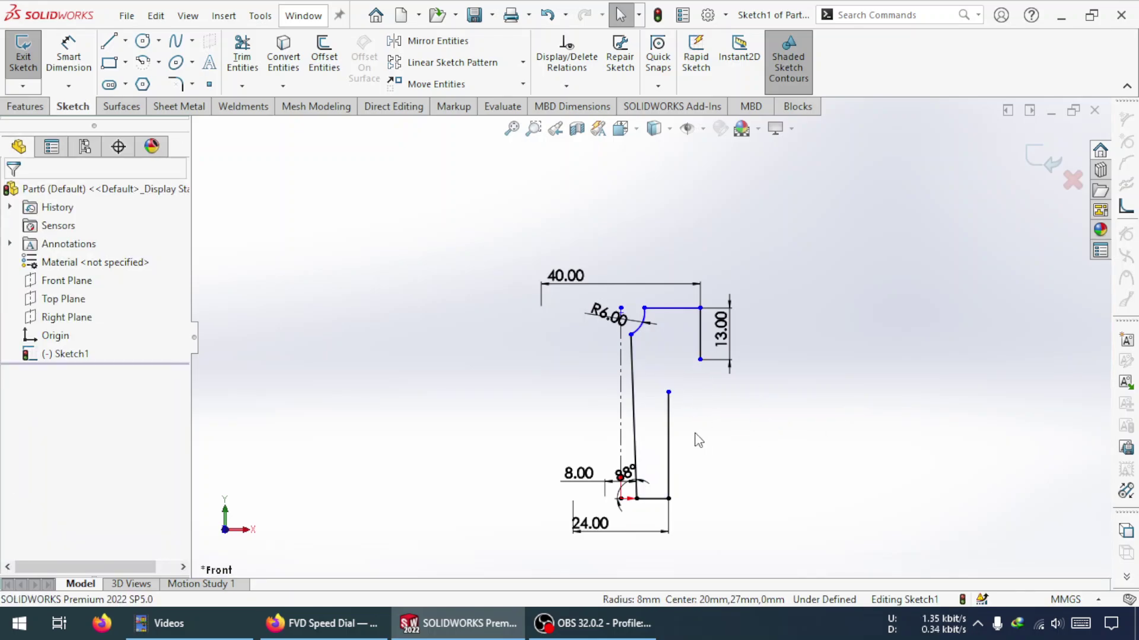
left_click(165, 105)
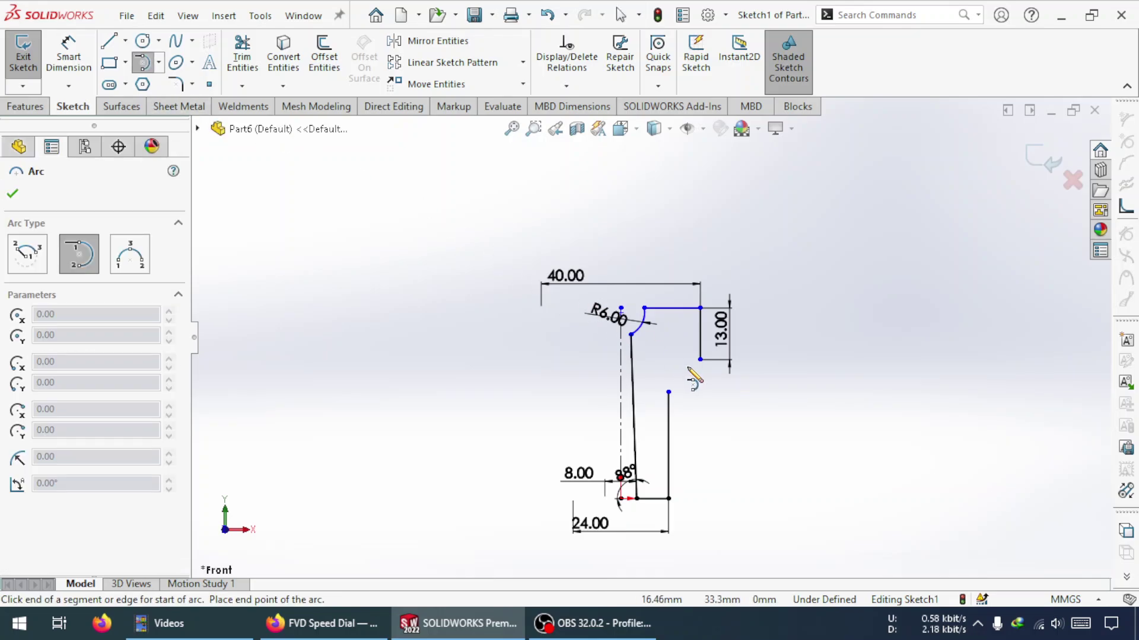
left_click(700, 360)
left_click(668, 392)
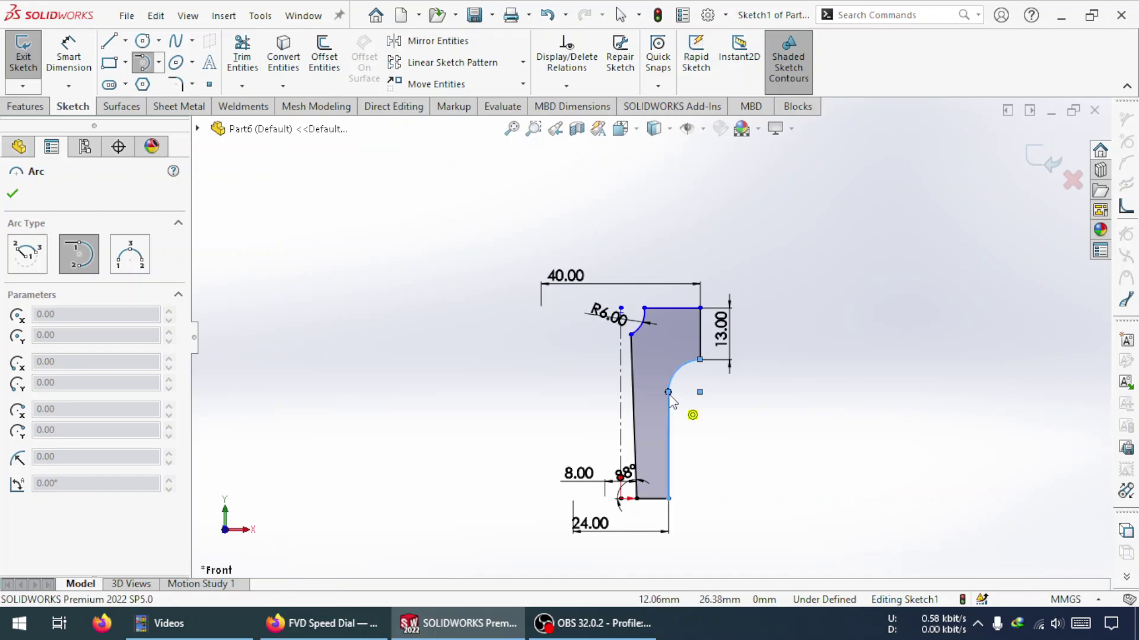
key("Escape")
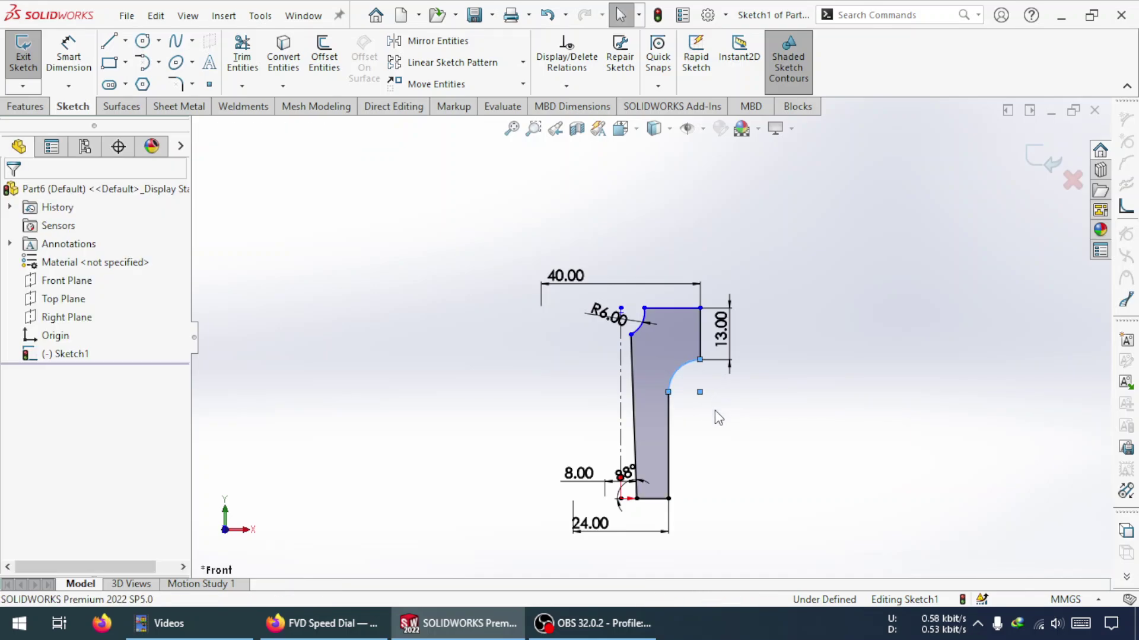
Step: Try to dimension the radius of the redrawn outer tangent arc
left_click(68, 56)
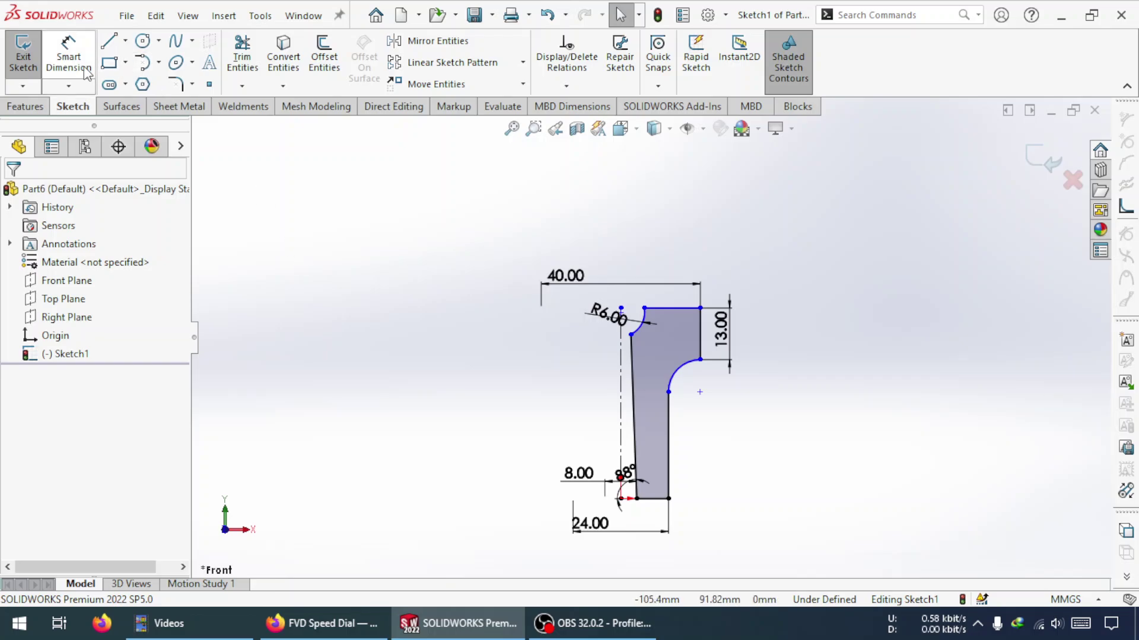
left_click(680, 370)
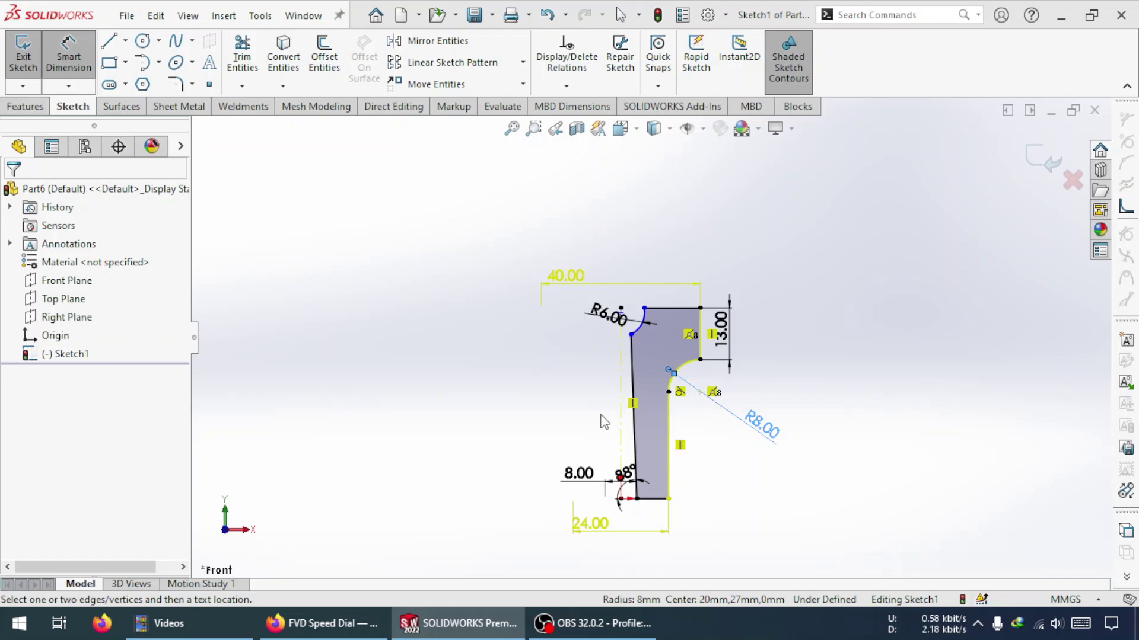
key("Escape")
key("Escape")
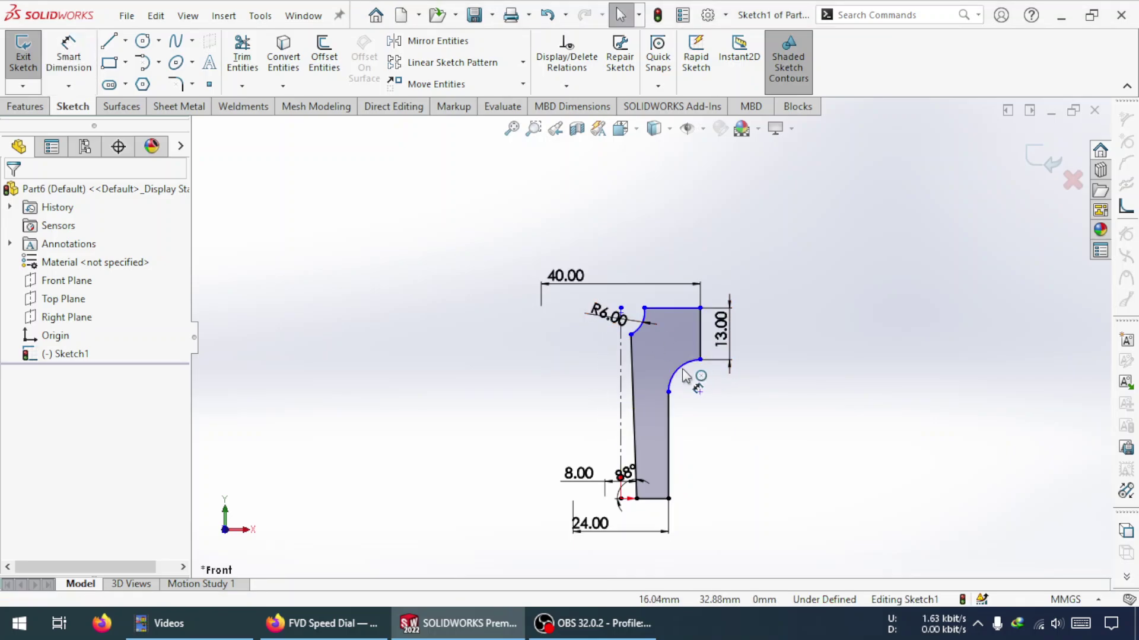
Step: Replace the outer tangent arc with a three-point arc of about 16 mm radius between the same two endpoints
left_click(679, 370)
key("Delete")
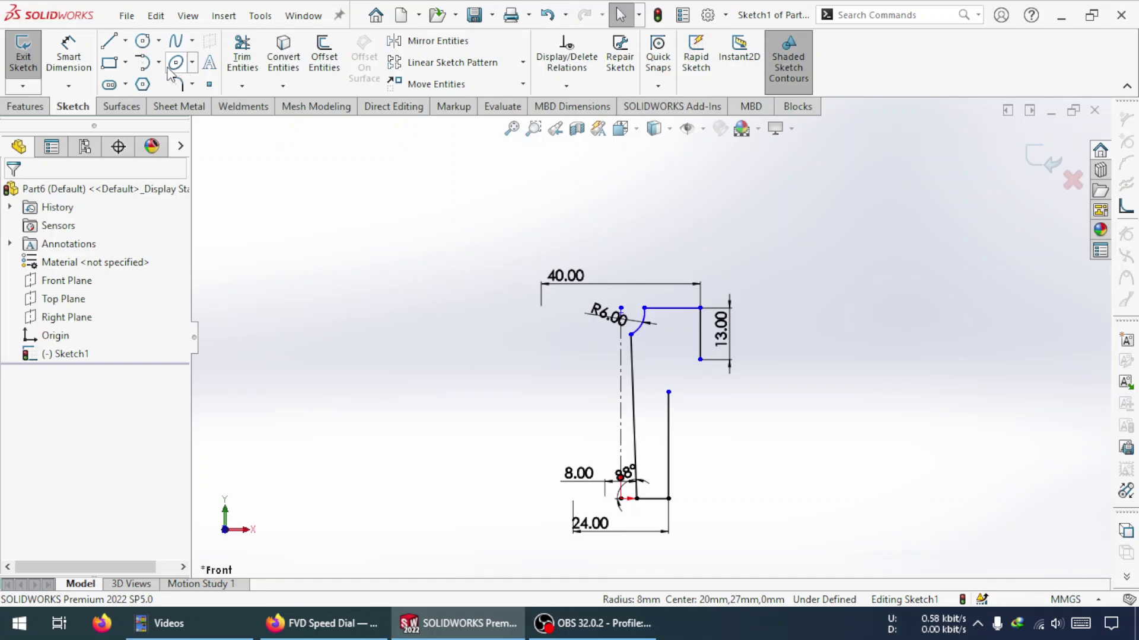
left_click(159, 63)
left_click(165, 119)
left_click(699, 359)
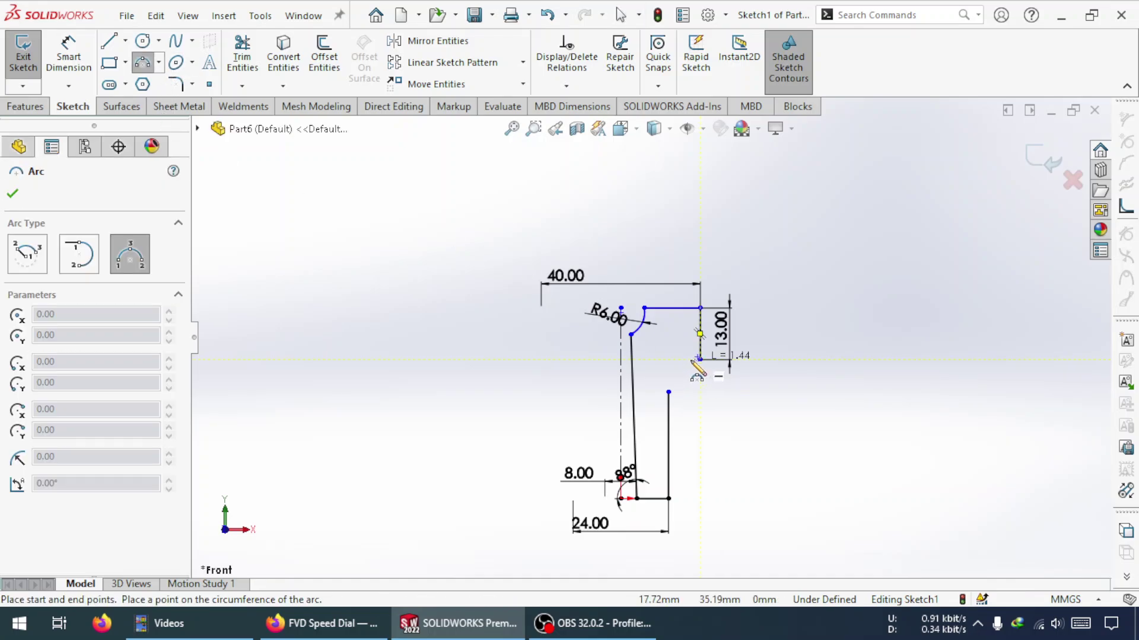
left_click(668, 392)
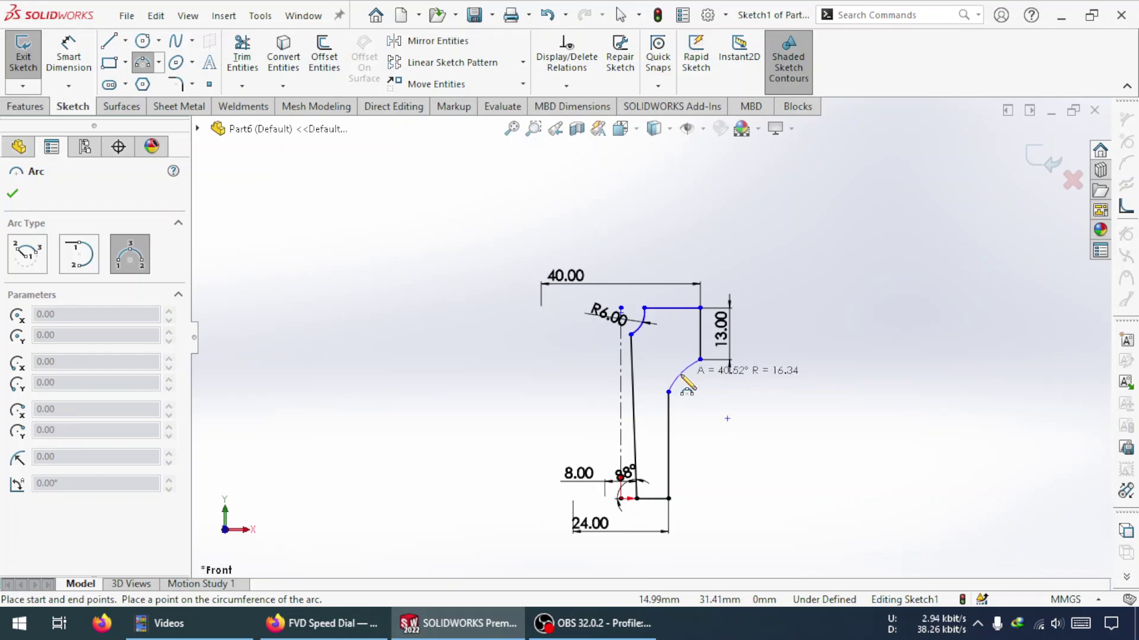
left_click(682, 372)
Step: Dimension the outer three-point arc's radius as 5 mm
left_click(70, 59)
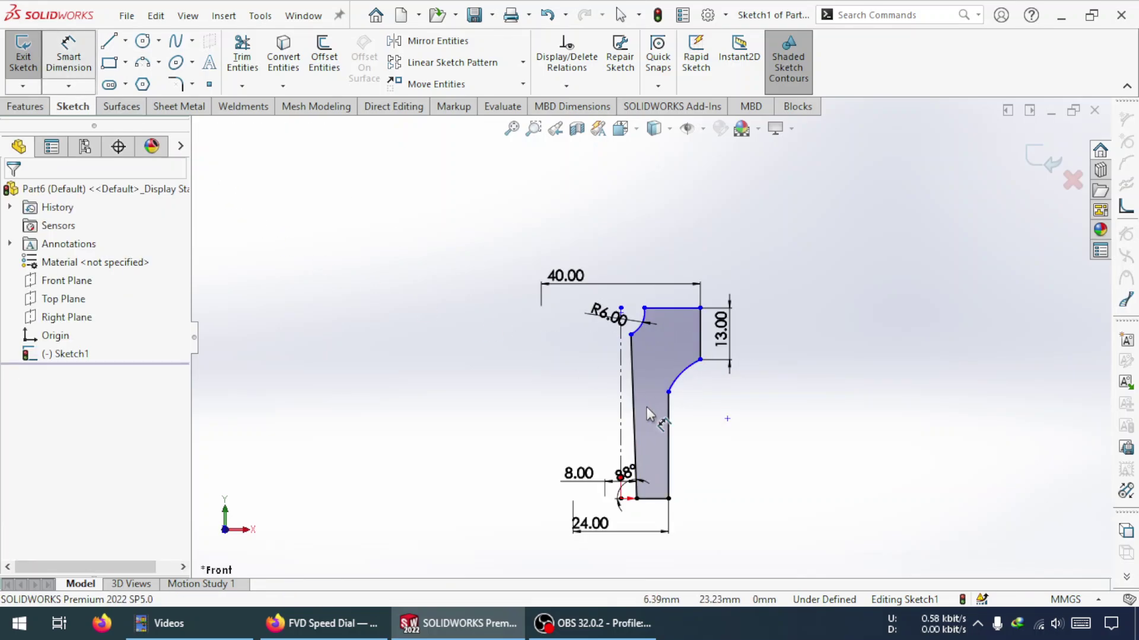
left_click(684, 376)
left_click(722, 420)
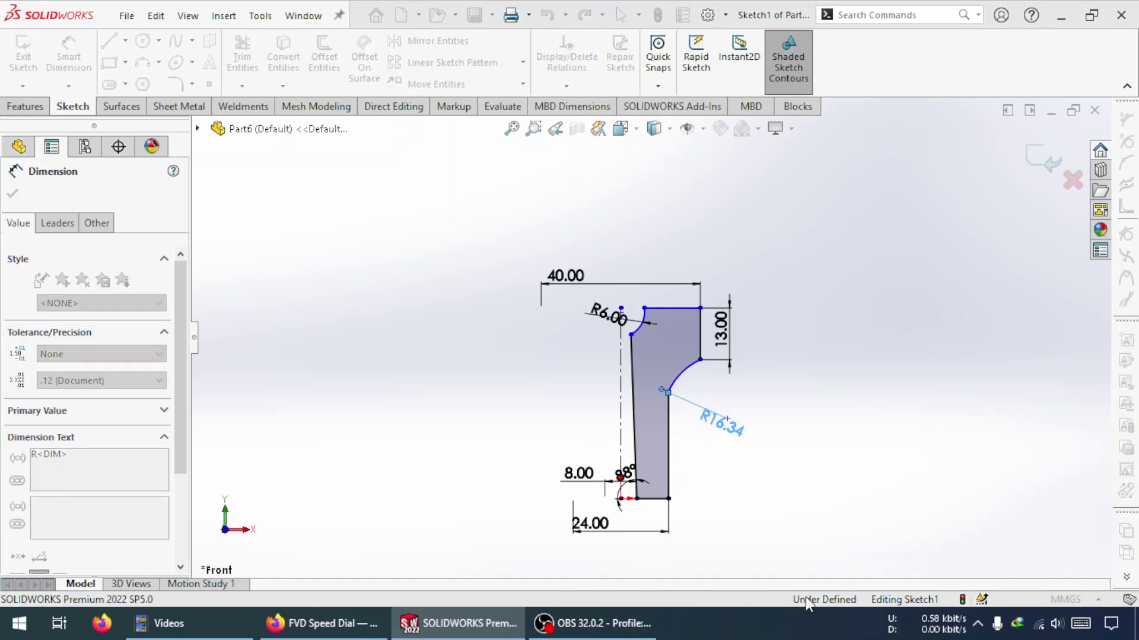
type("5")
key("Return")
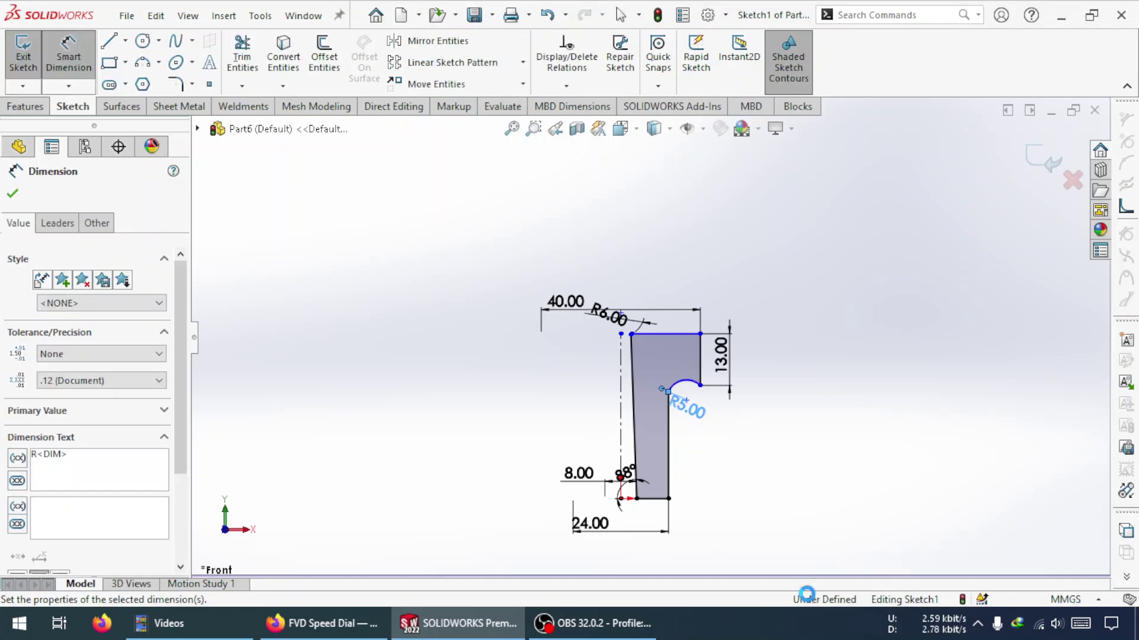
scroll(759, 453, "down", 3)
key("Escape")
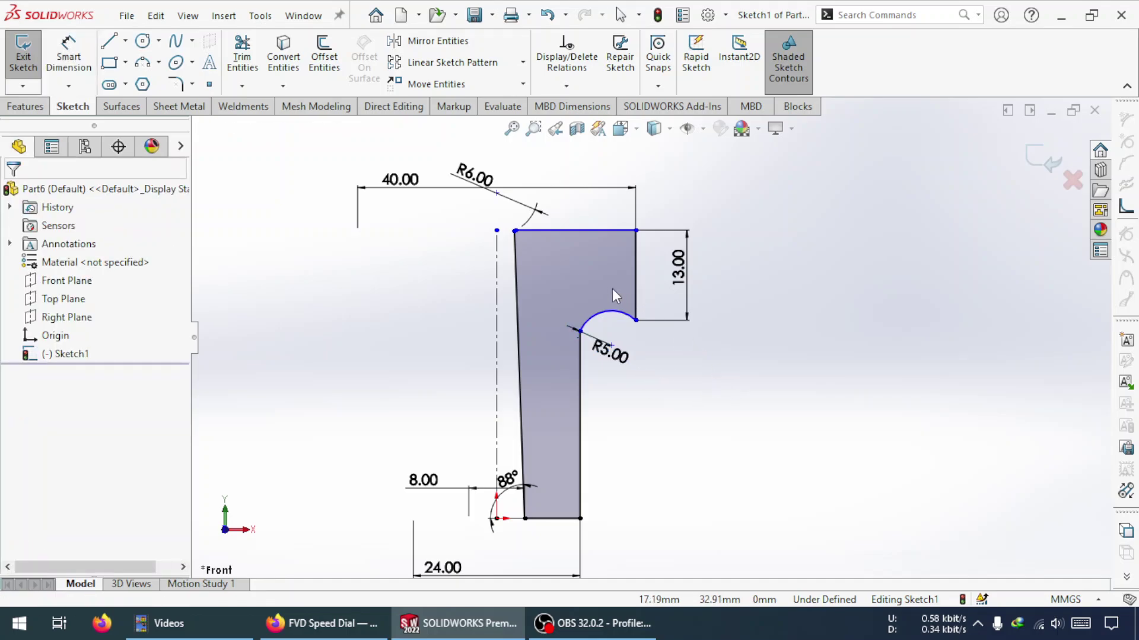
Step: Make the outer arc tangent to the lower outer vertical edge
scroll(597, 336, "down", 5)
scroll(587, 341, "down", 2)
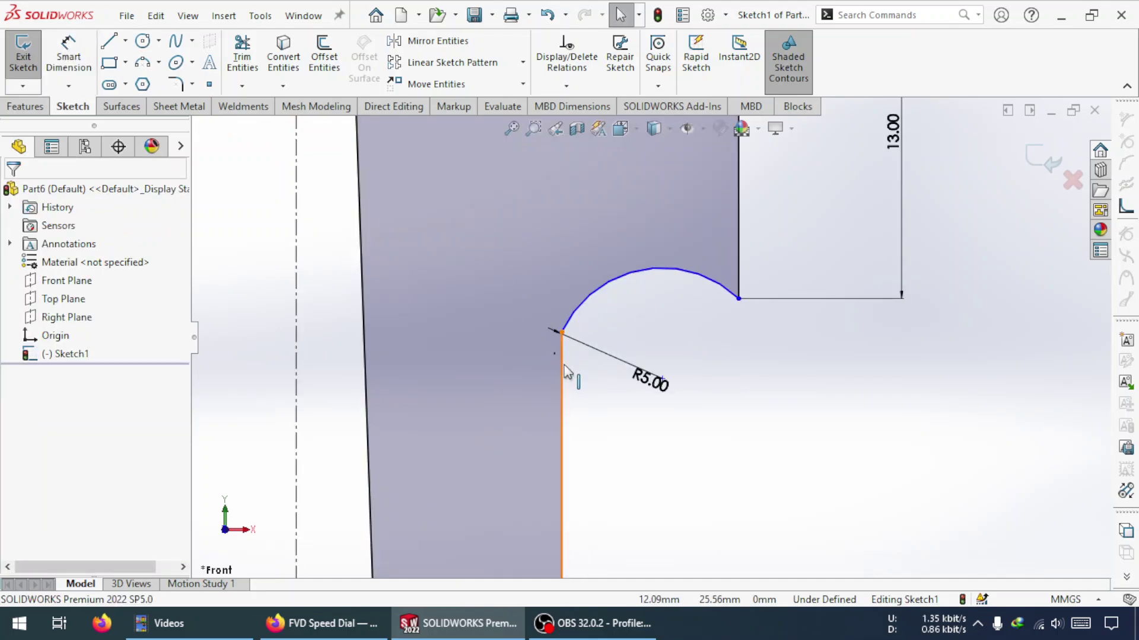
left_click(563, 372)
left_click(580, 313, "ctrl")
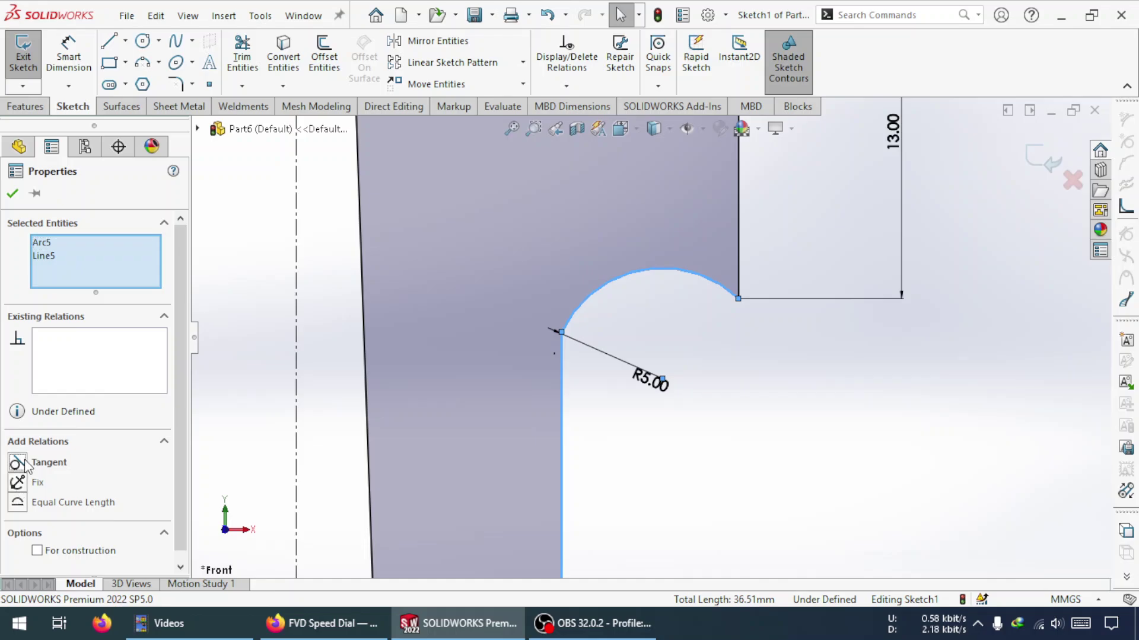
left_click(18, 463)
key("Escape")
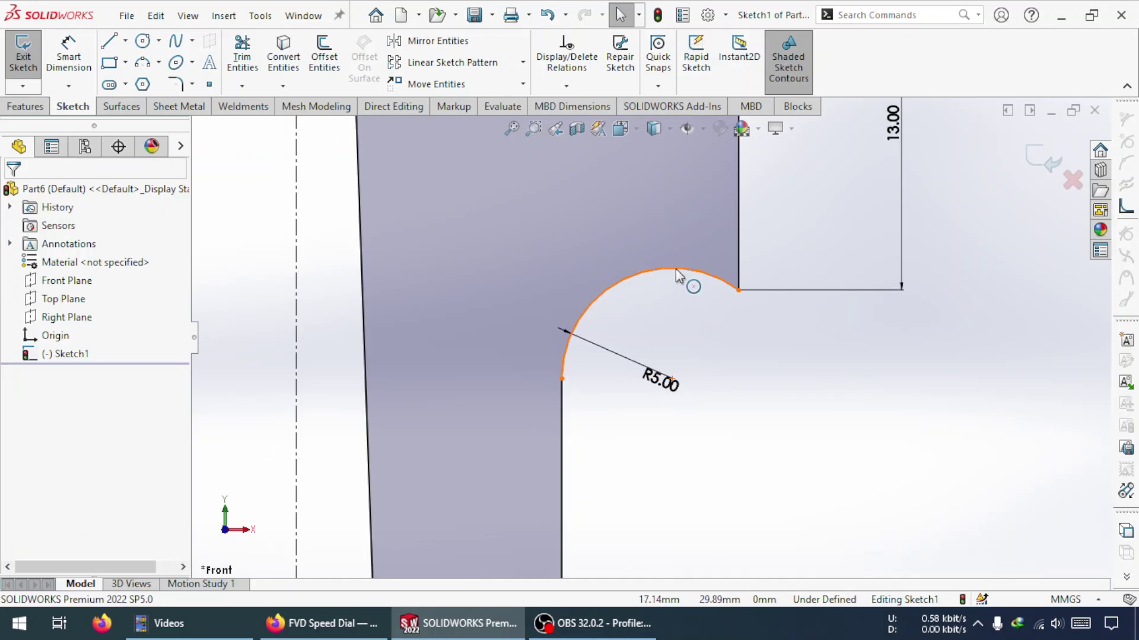
Step: Test how the outer arc and adjoining edge move, and examine the relations on the arc and its upper endpoint
left_click_drag(674, 269, 630, 272)
left_click_drag(562, 363, 562, 415)
left_click(788, 411)
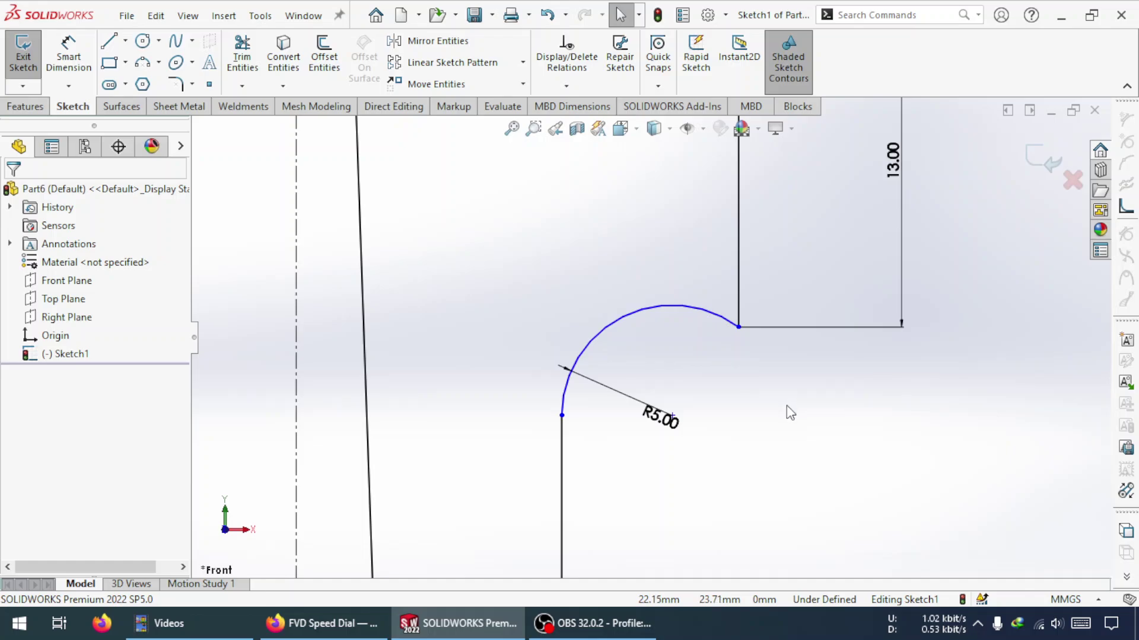
scroll(788, 412, "down", 2)
left_click(653, 280)
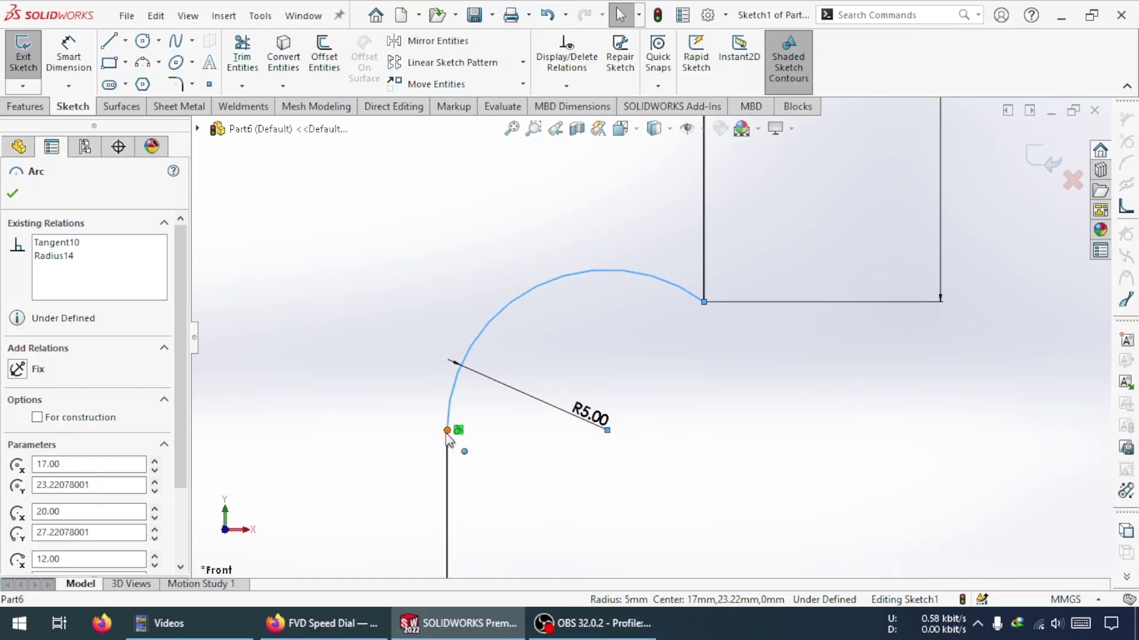
left_click(704, 302)
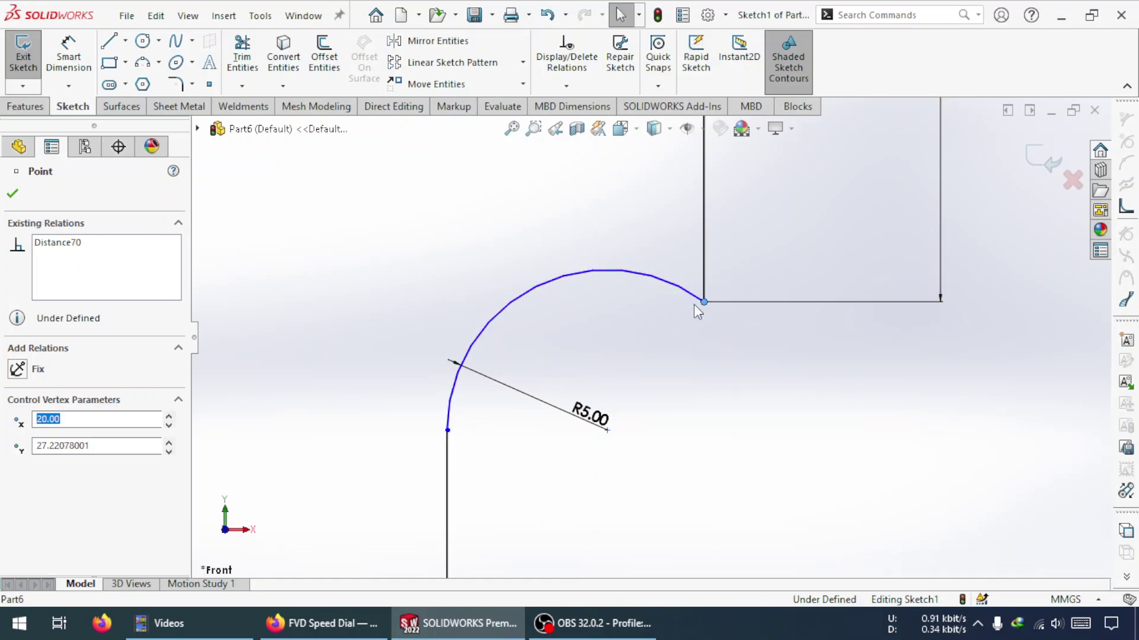
left_click(636, 351)
left_click(650, 280)
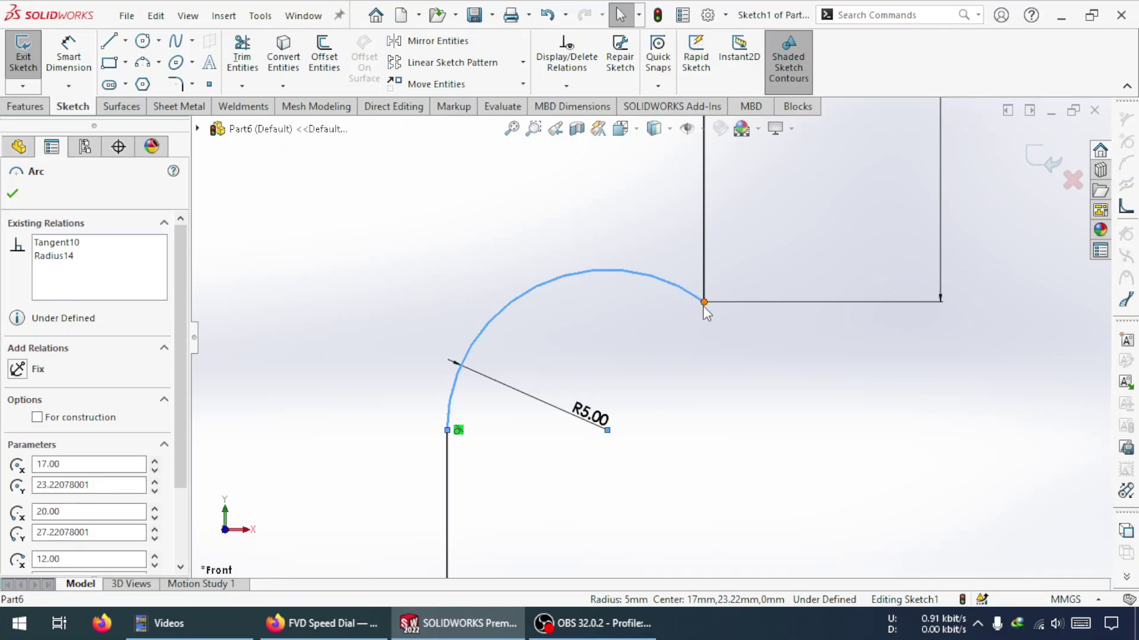
left_click(705, 304)
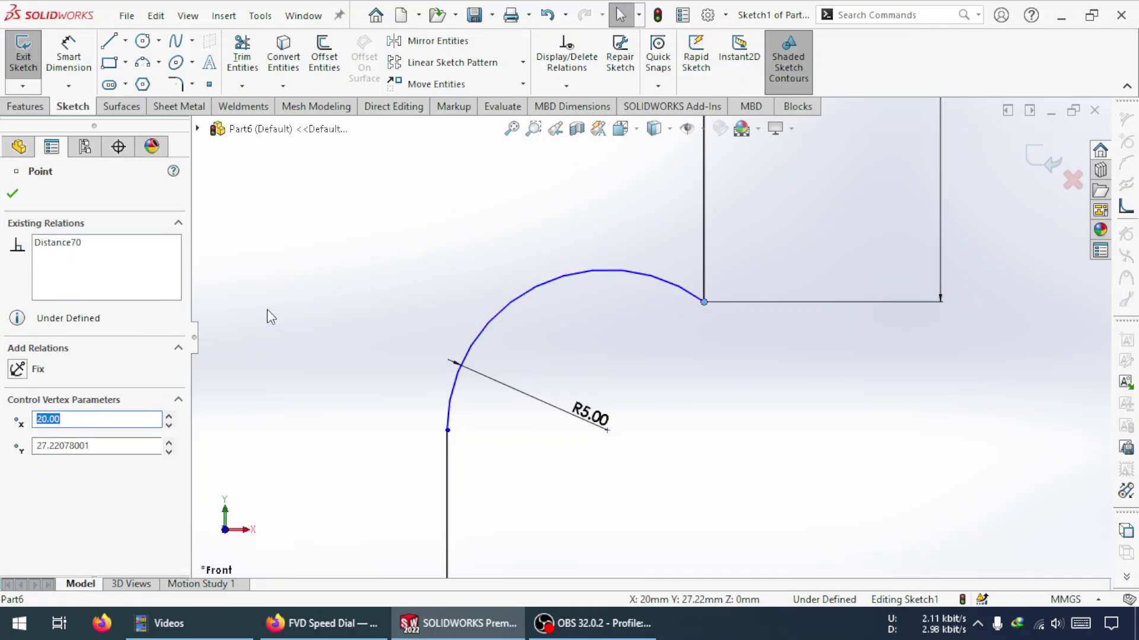
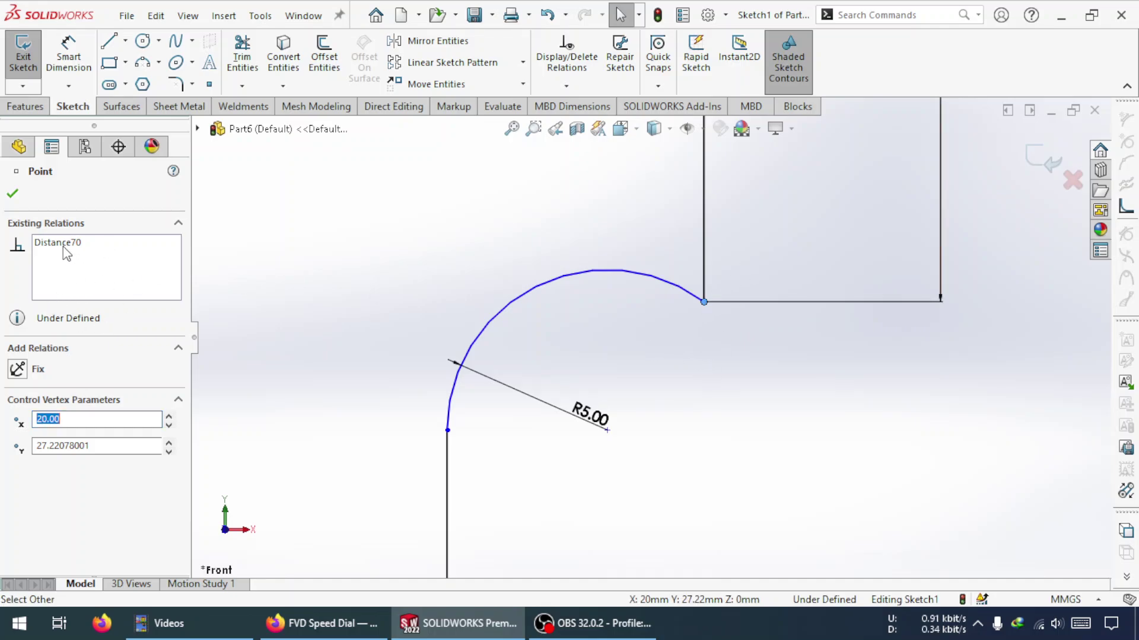
Step: Delete the outer arc and sketch a short horizontal line inward from the lower endpoint of the upper outer vertical edge
left_click(653, 277)
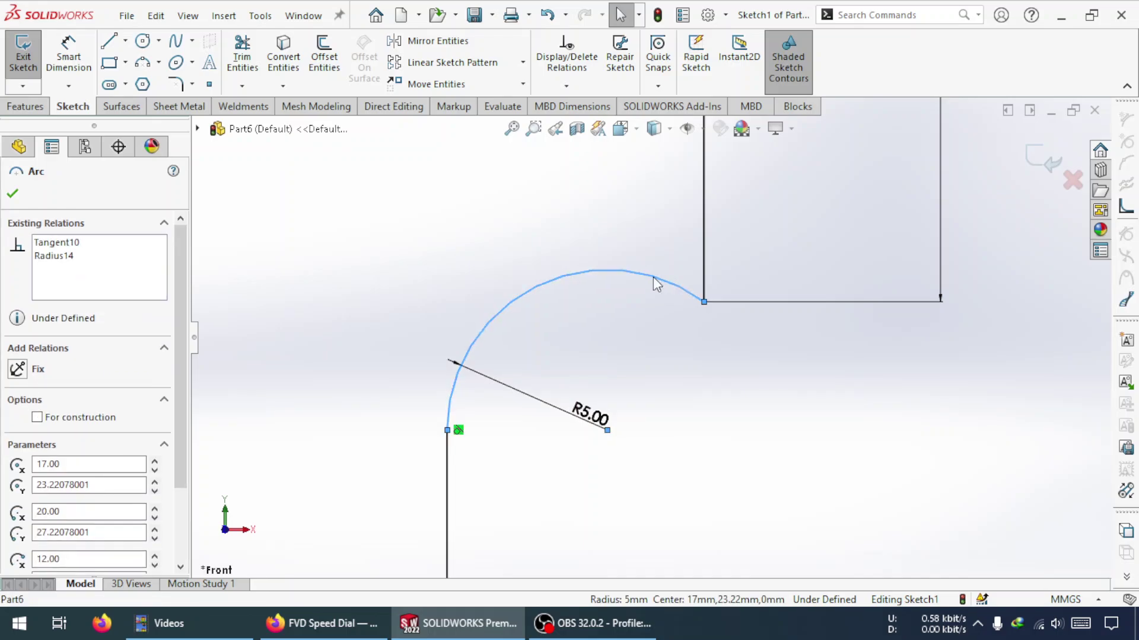
key("Delete")
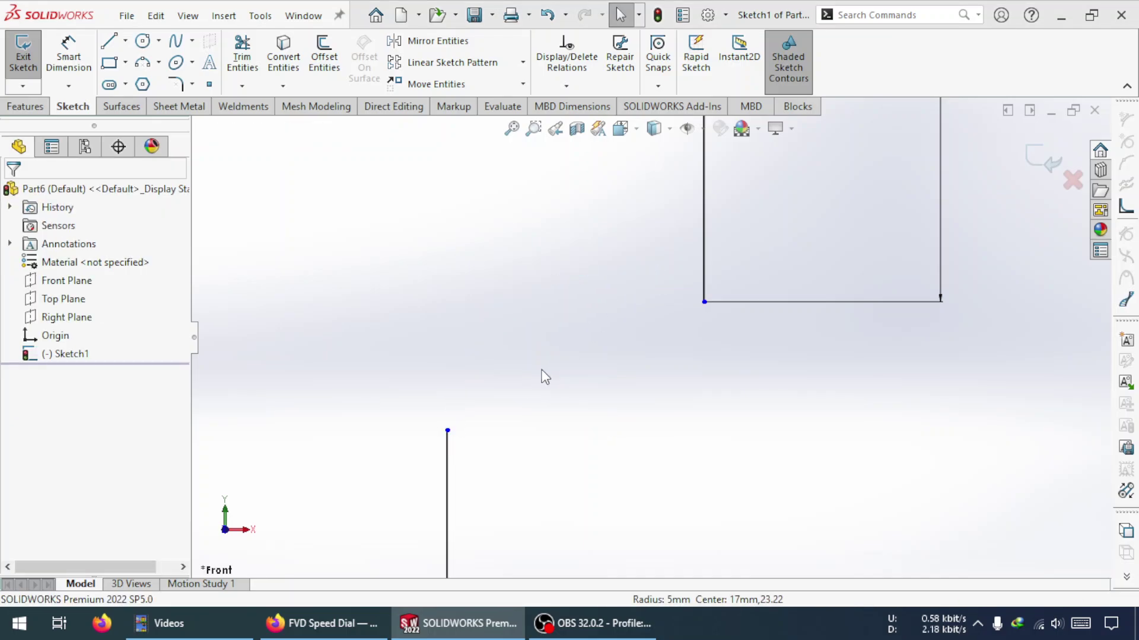
key("l")
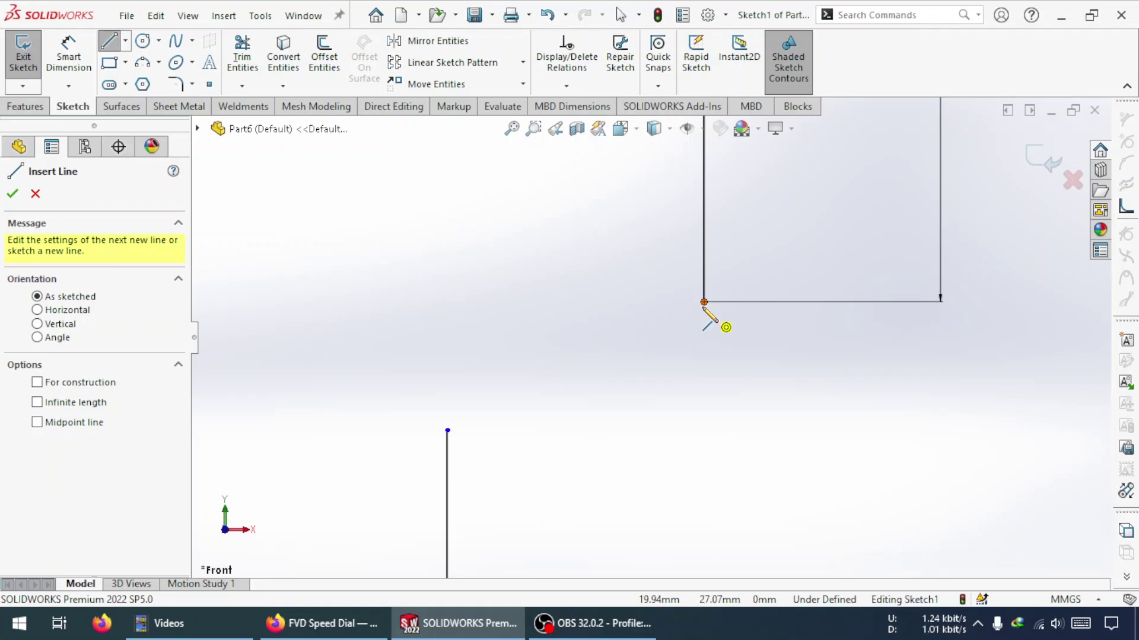
left_click_drag(704, 302, 653, 302)
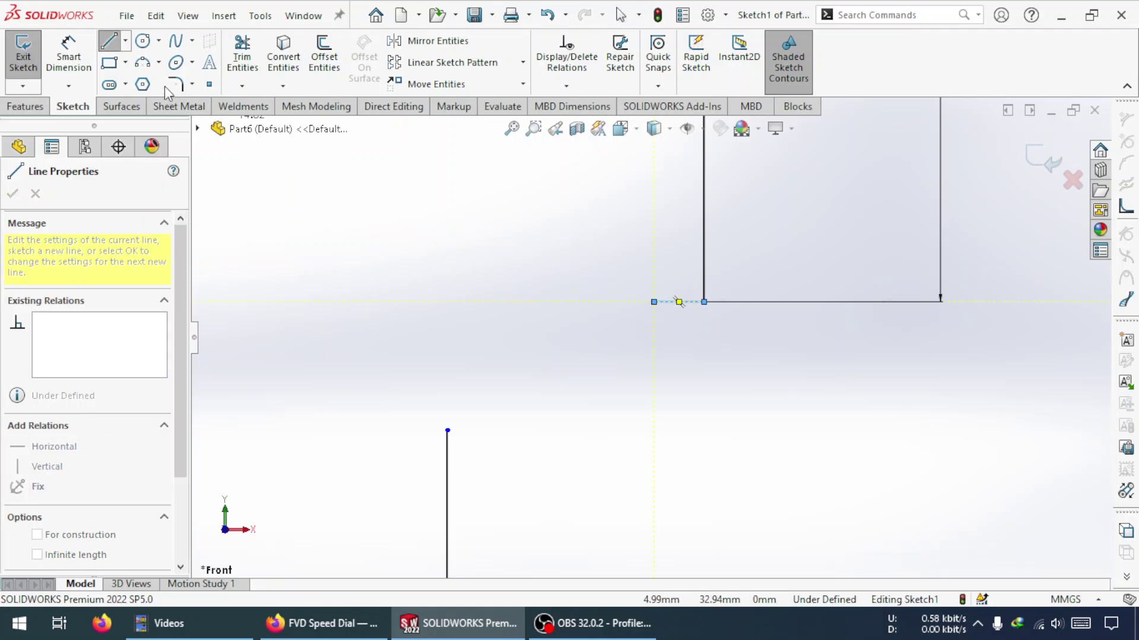
Step: Sketch a three-point arc of about 6.7 mm radius from the short horizontal line's inner end to the top of the lower outer edge
left_click(145, 63)
left_click(654, 302)
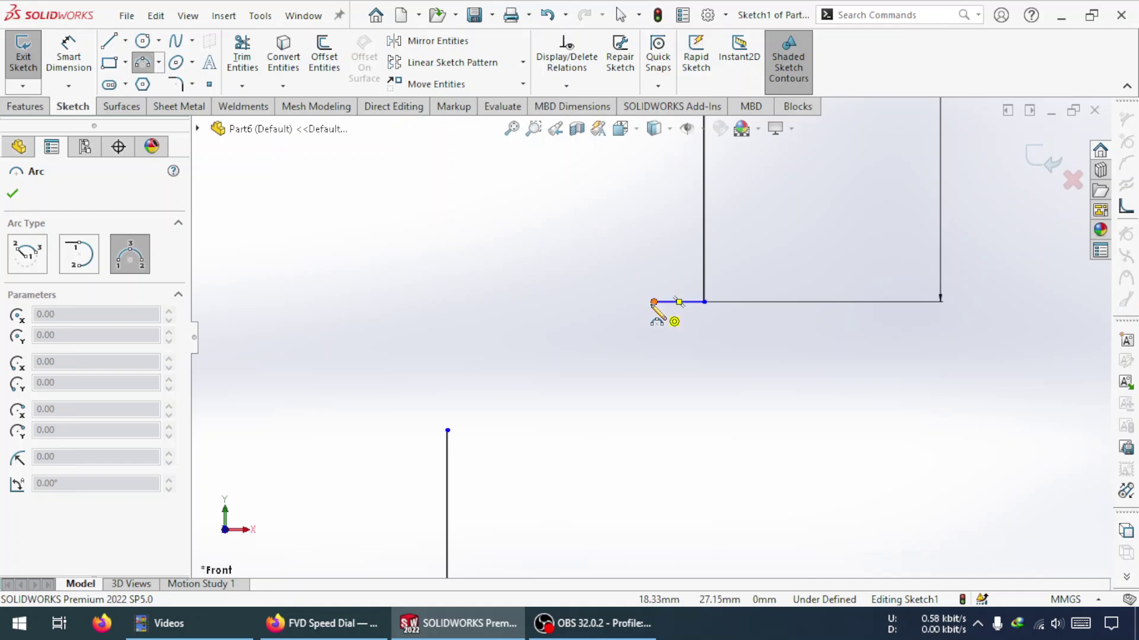
left_click(447, 431)
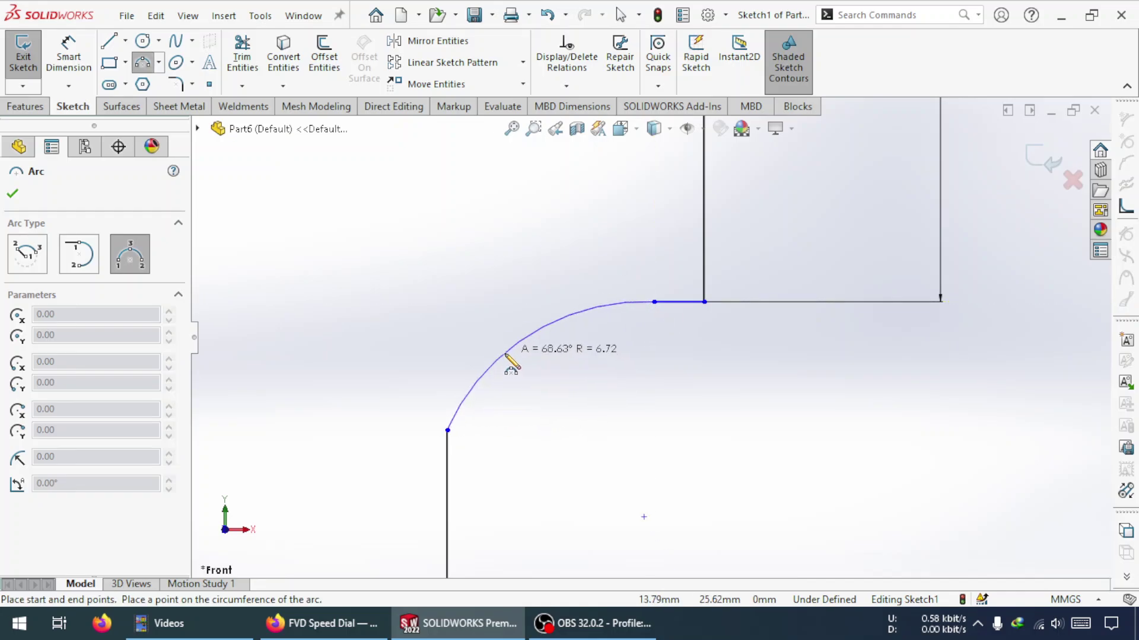
left_click(506, 355)
Step: Dimension the new outer arc's radius as 5 mm
key("d")
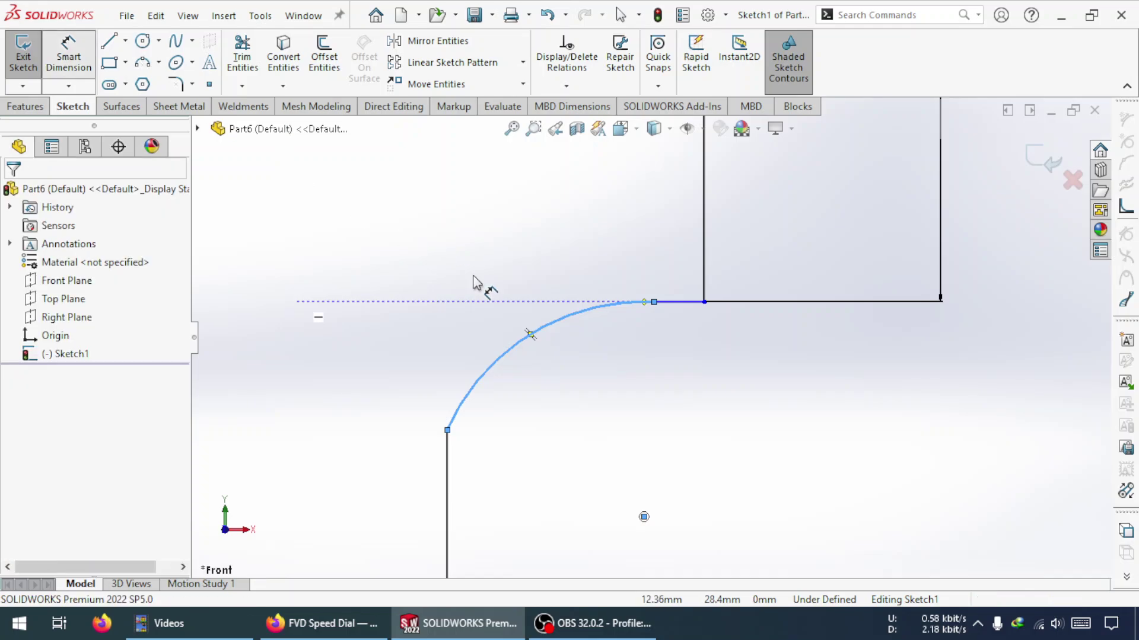
left_click(517, 351)
left_click(649, 440)
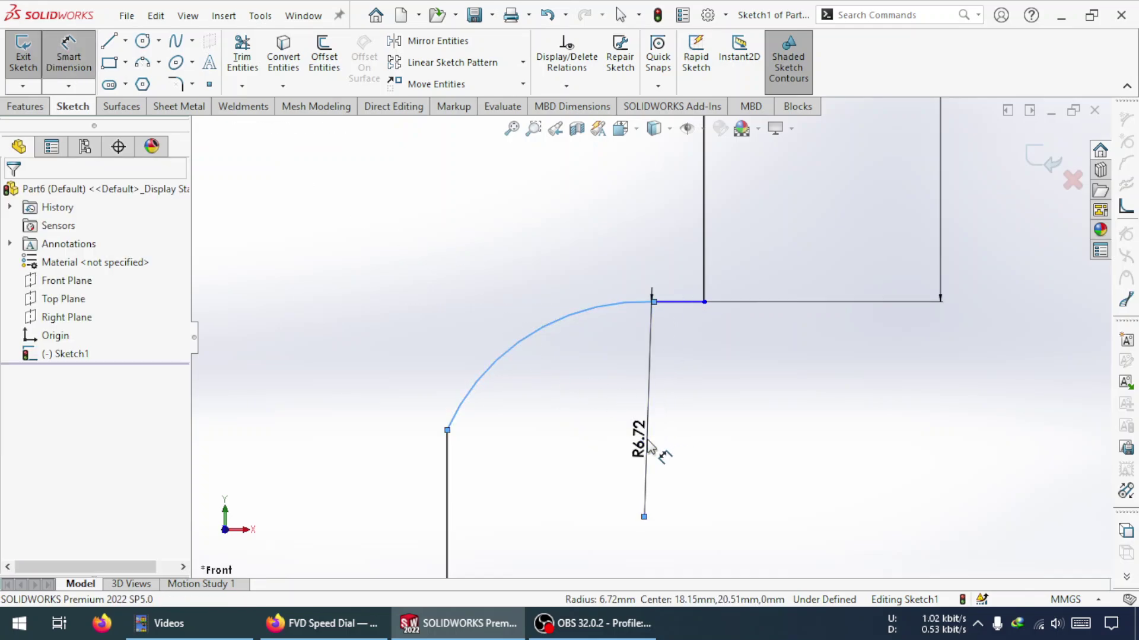
type("5")
key("Return")
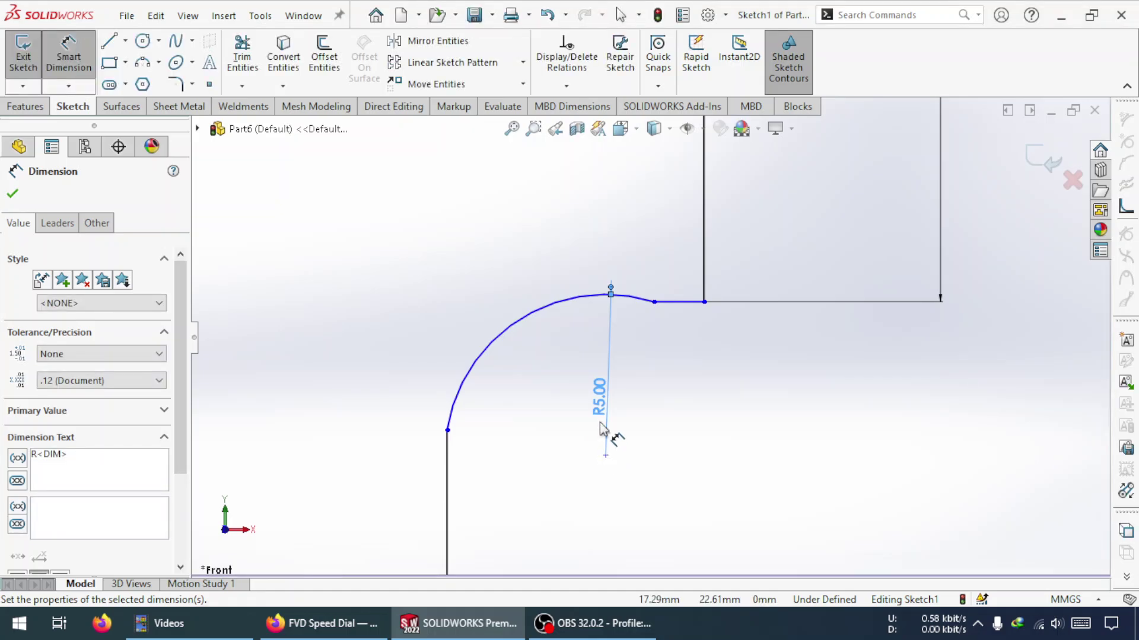
key("Escape")
Step: Make the outer arc tangent to both the short horizontal line and the lower outer vertical edge
left_click(650, 302)
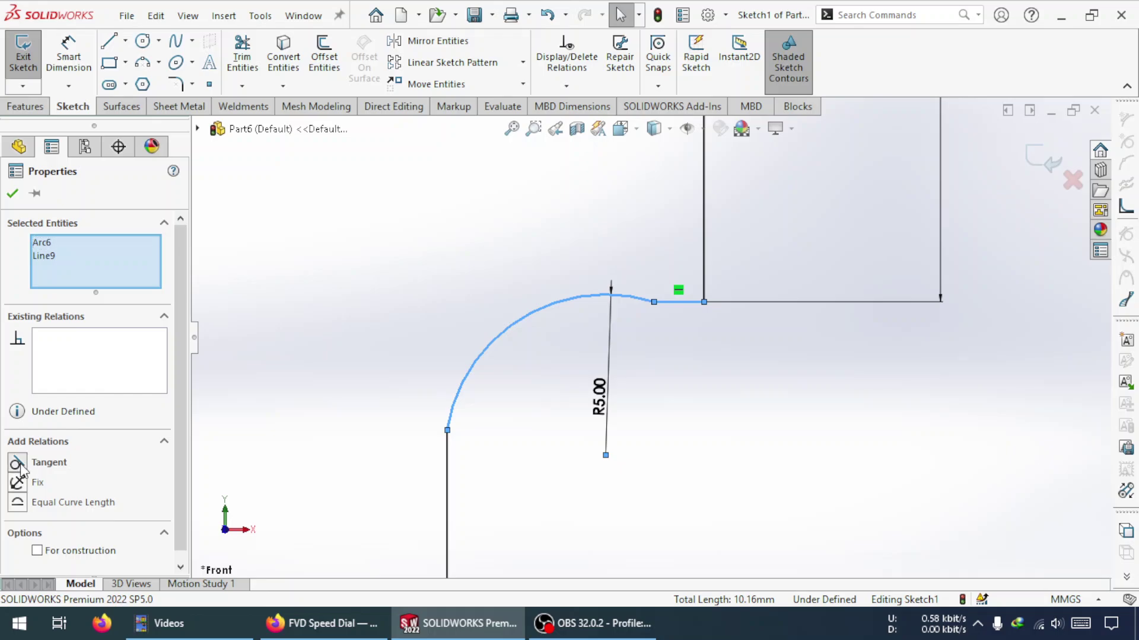
left_click(17, 464)
left_click(775, 435)
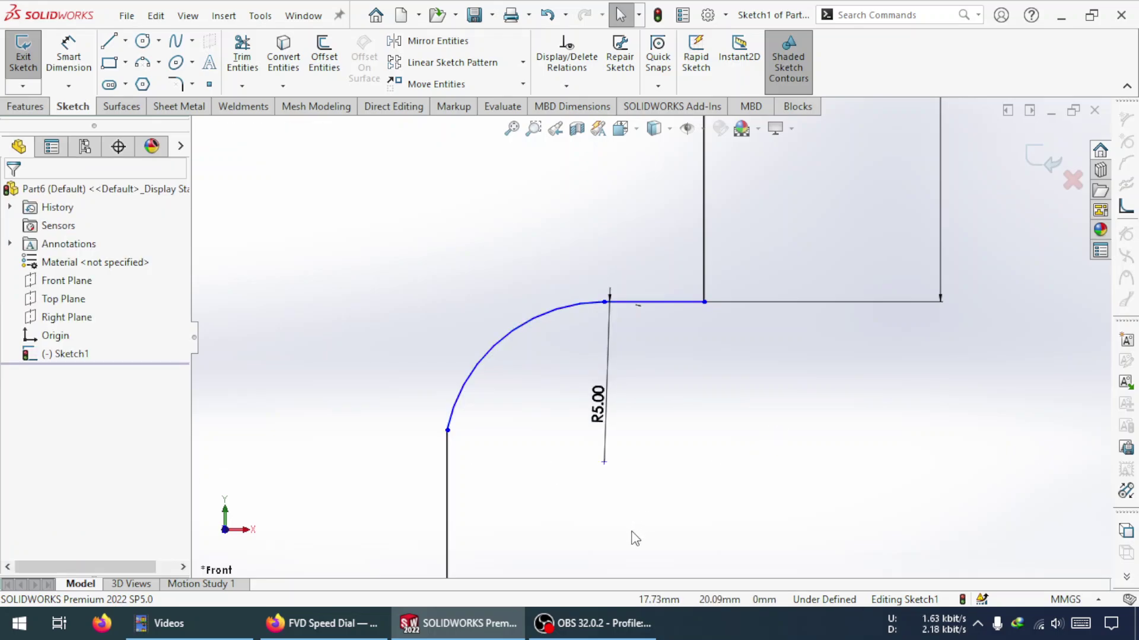
left_click(466, 388)
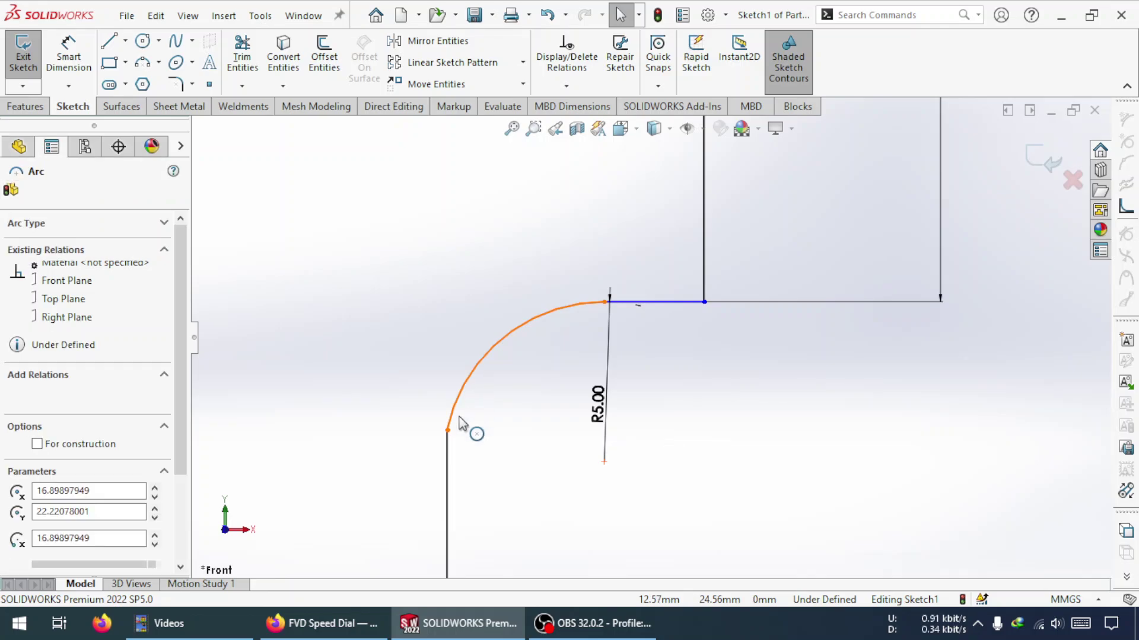
left_click(449, 466, "ctrl")
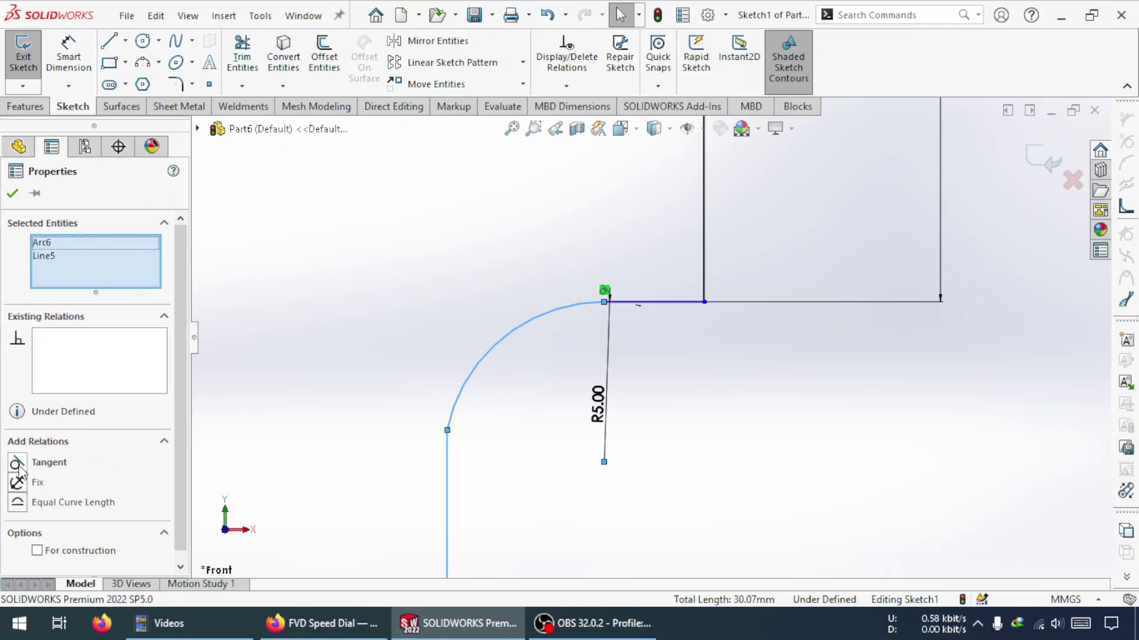
left_click(18, 464)
left_click(556, 411)
Step: Dimension the profile's overall height between its bottom and top edges as 48 mm
scroll(632, 375, "up", 5)
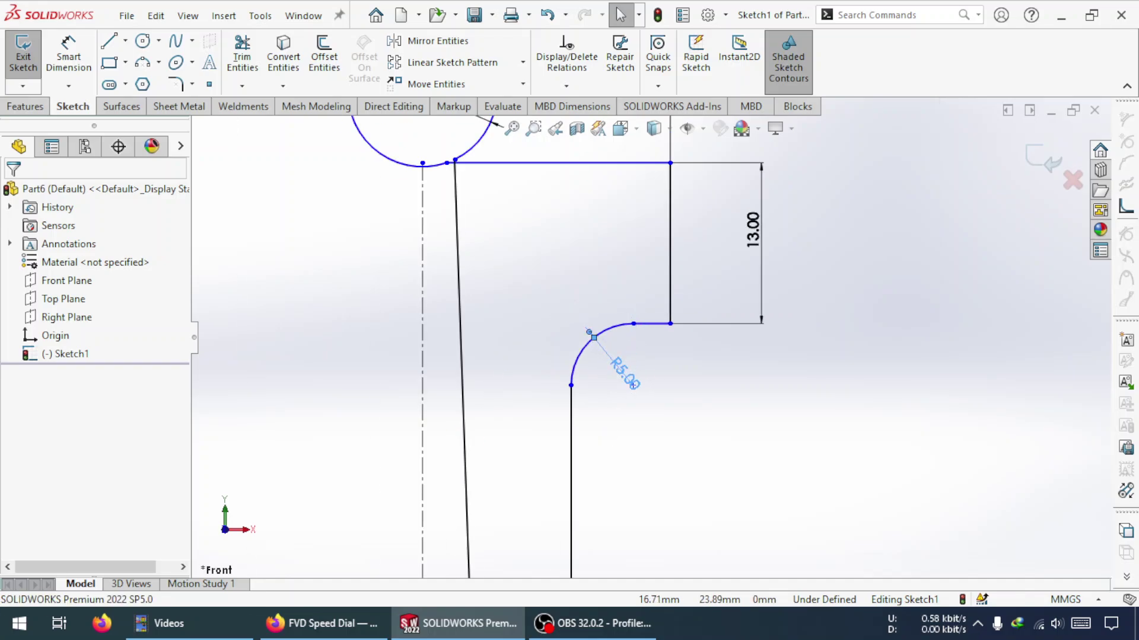
scroll(660, 336, "up", 6)
scroll(630, 423, "down", 3)
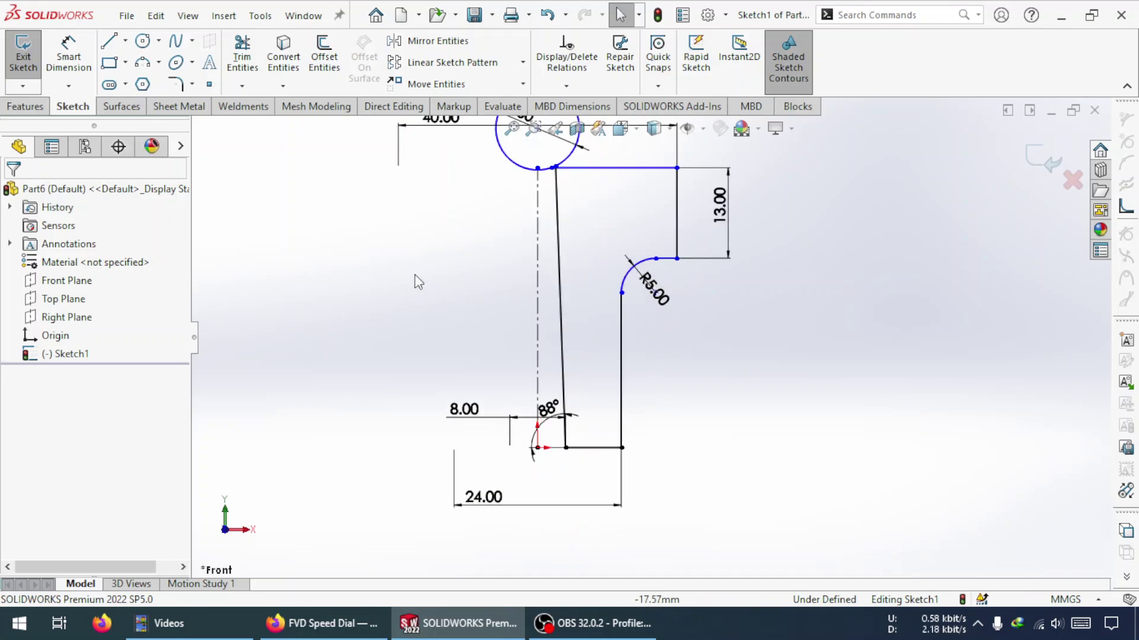
key("d")
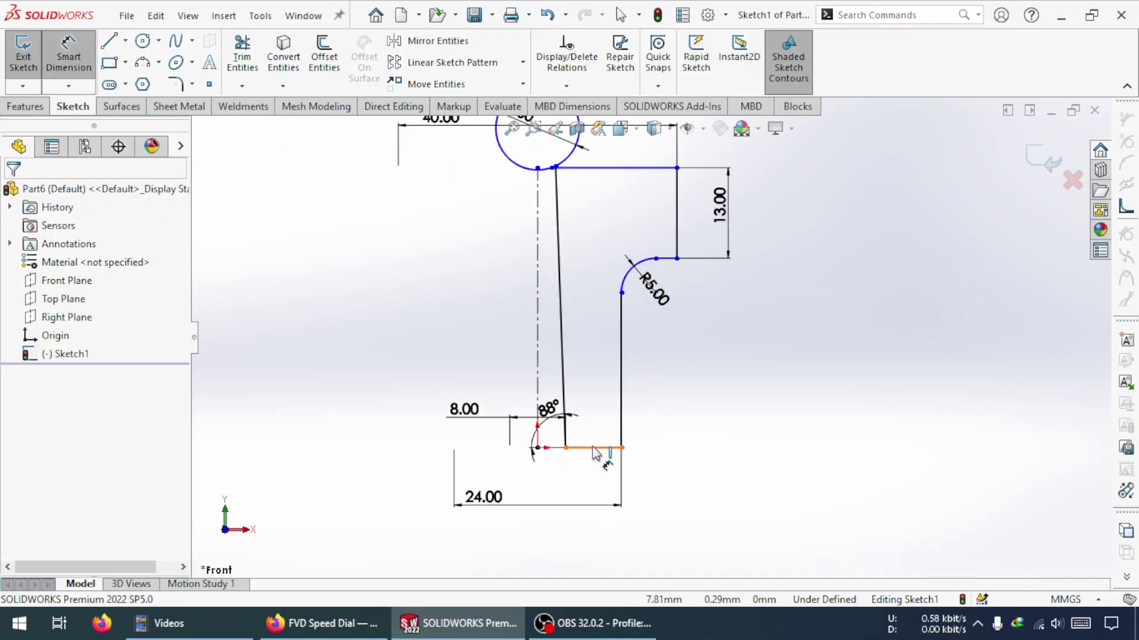
left_click(595, 449)
left_click(629, 167)
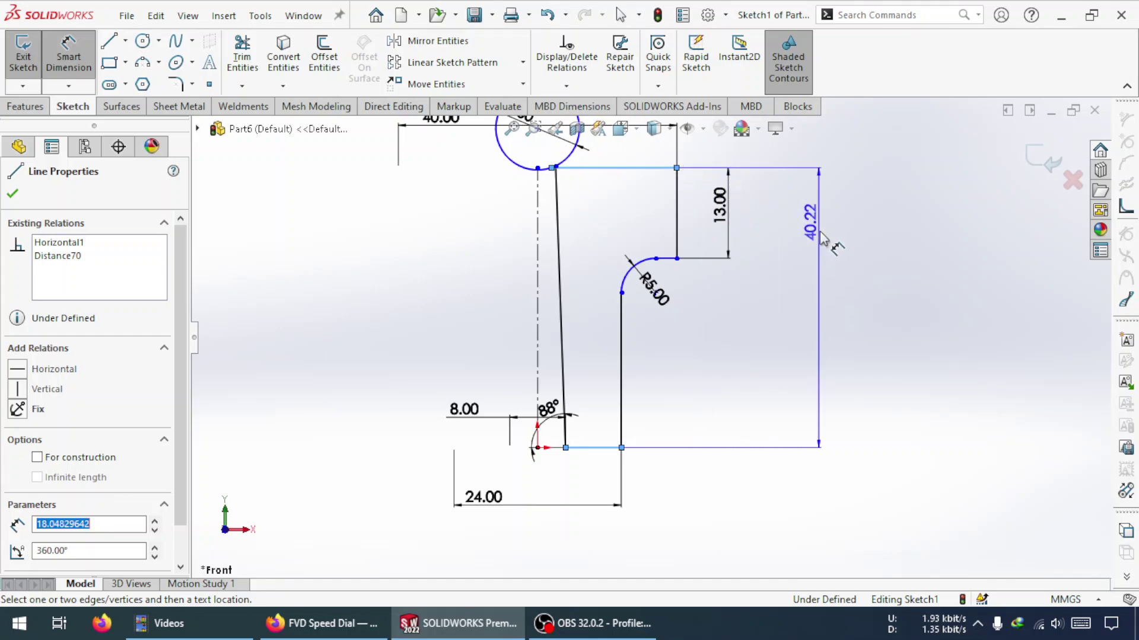
left_click(812, 241)
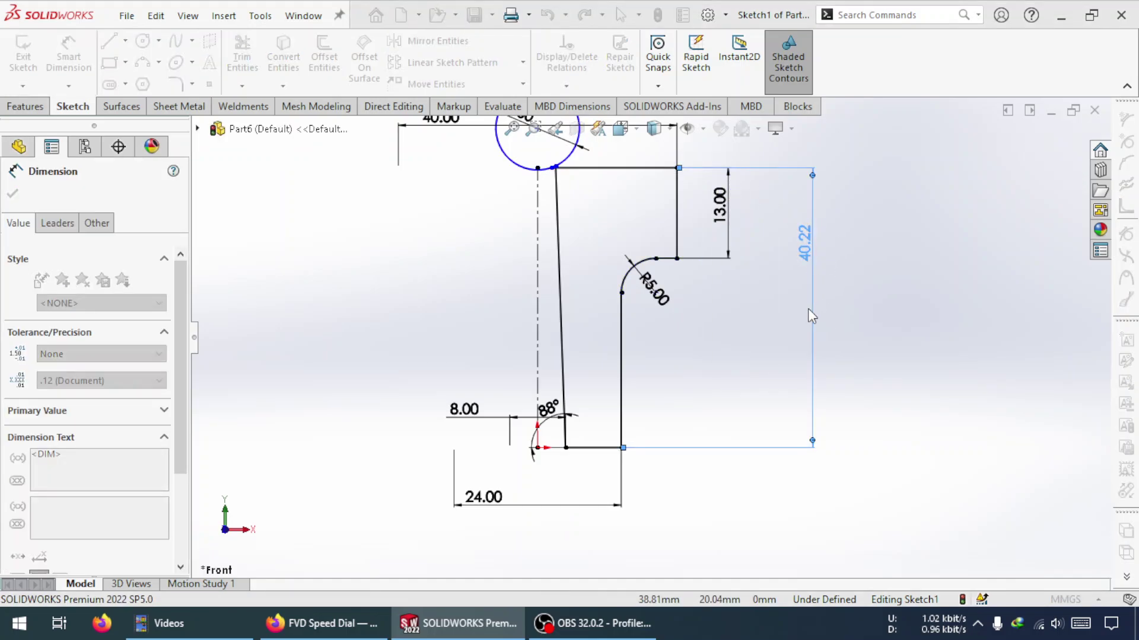
type("48")
key("Return")
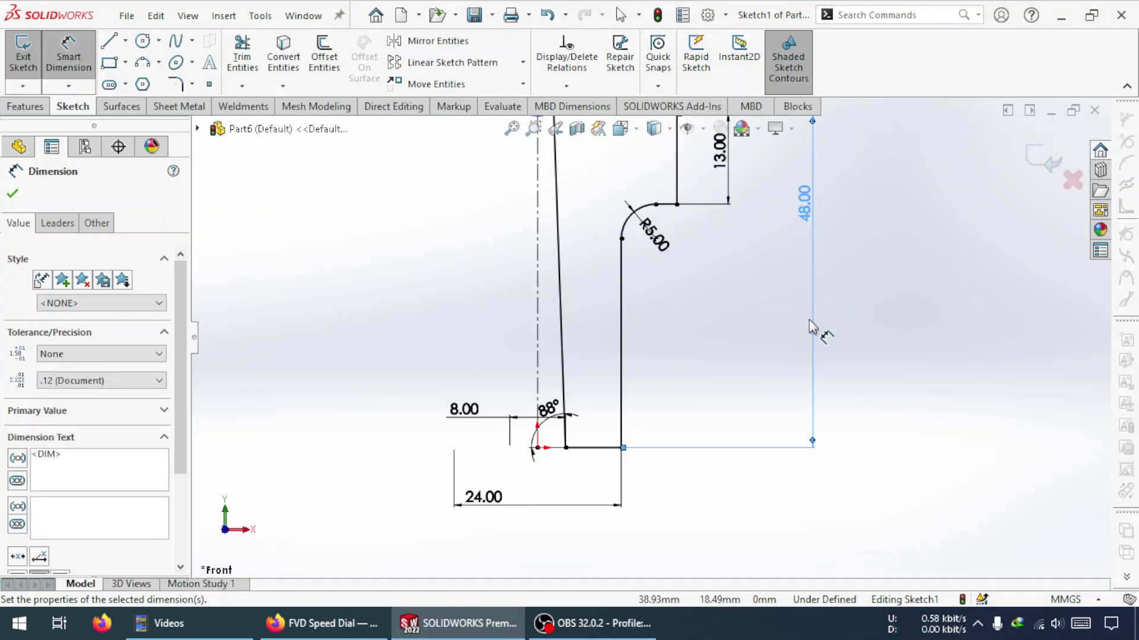
key("Escape")
Step: Add a driven height dimension from the profile's bottom edge to the lower corner of the outer shoulder
left_click(73, 53)
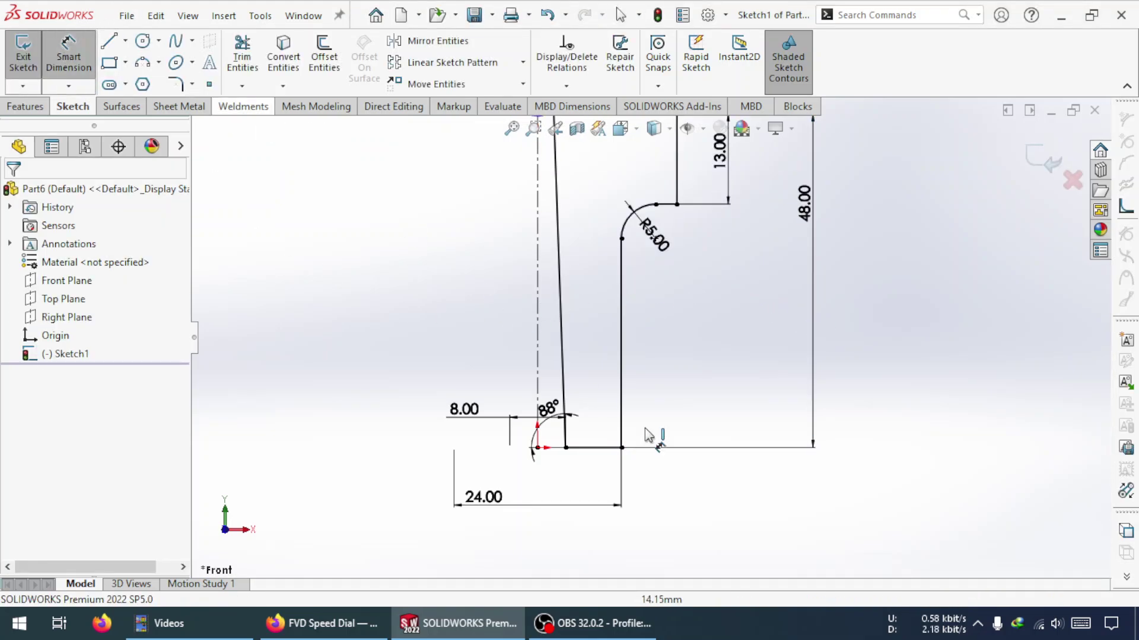
left_click(676, 205)
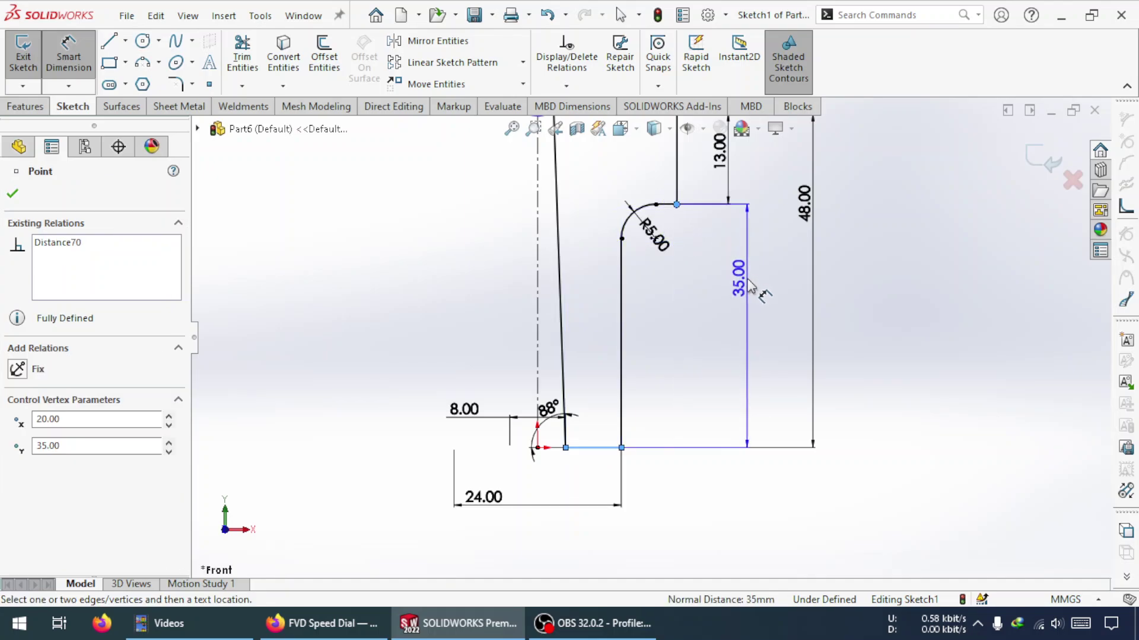
left_click(758, 287)
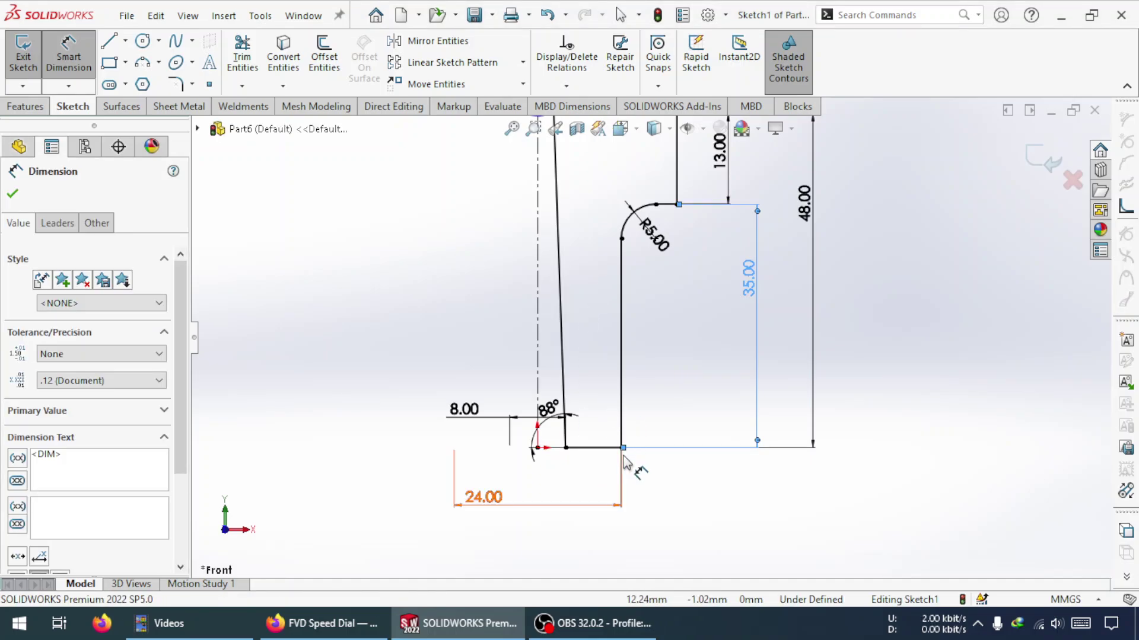
scroll(567, 312, "up", 4)
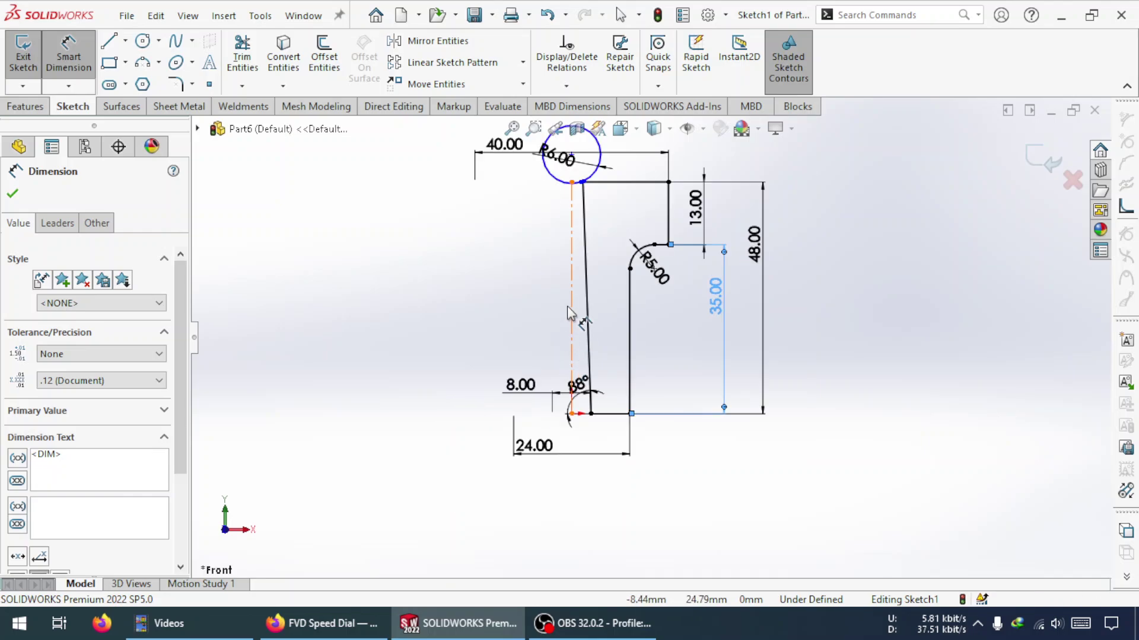
scroll(599, 178, "down", 2)
scroll(614, 255, "down", 7)
key("Escape")
key("Escape")
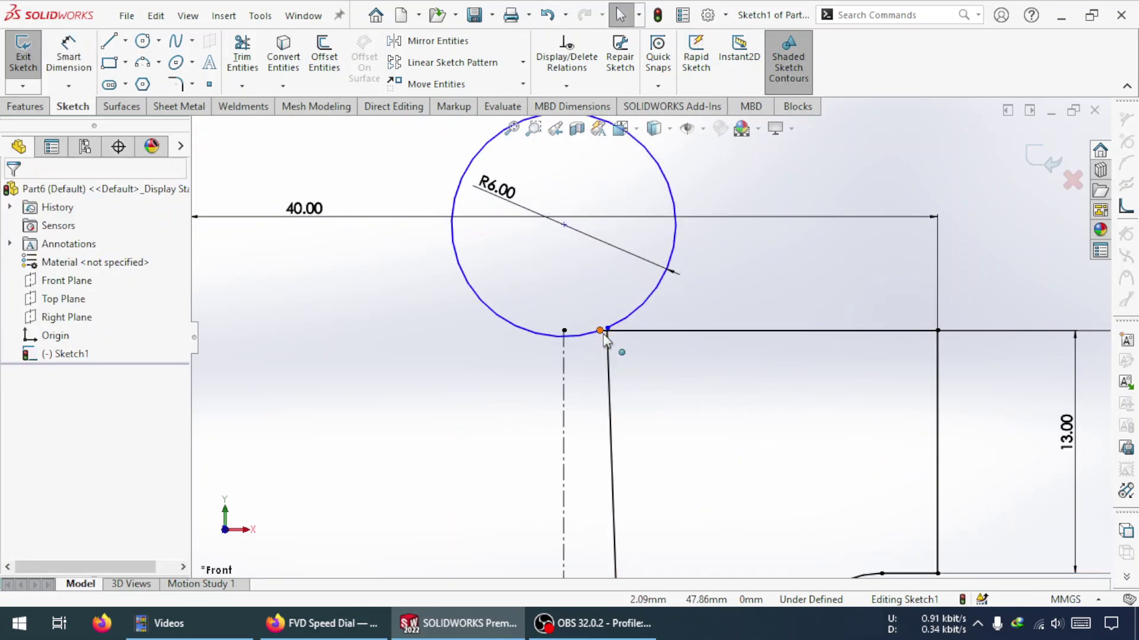
Step: Reshape the inner arc by moving its upper endpoint outward and its centre down the centerline, and place its radius dimension inside the profile
left_click_drag(603, 331, 728, 340)
left_click_drag(564, 303, 630, 369)
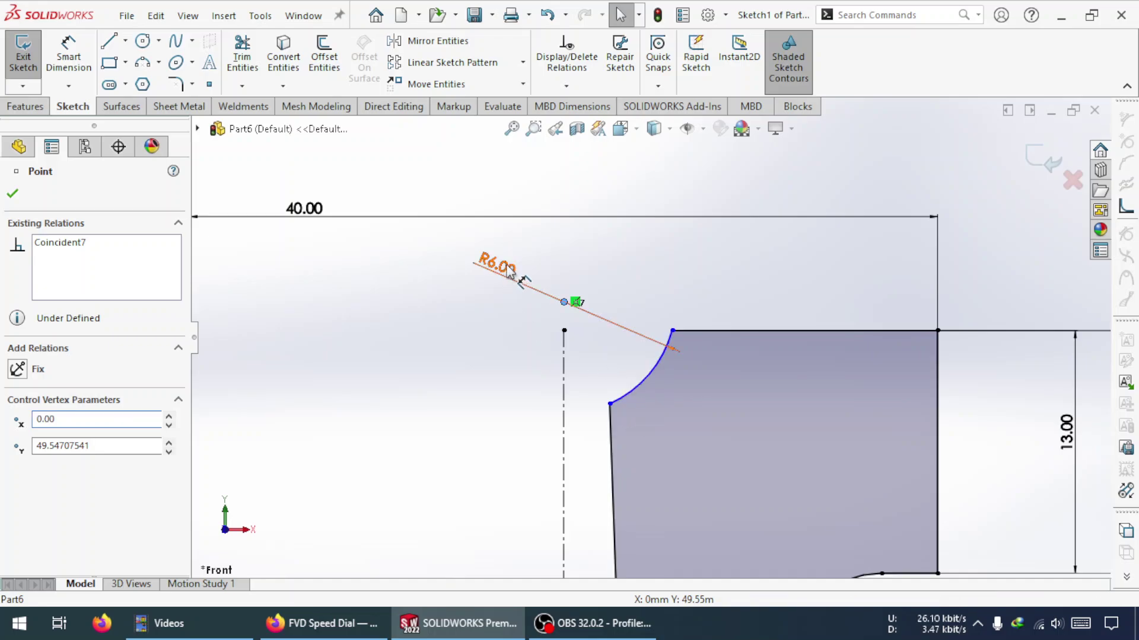
left_click_drag(497, 264, 783, 380)
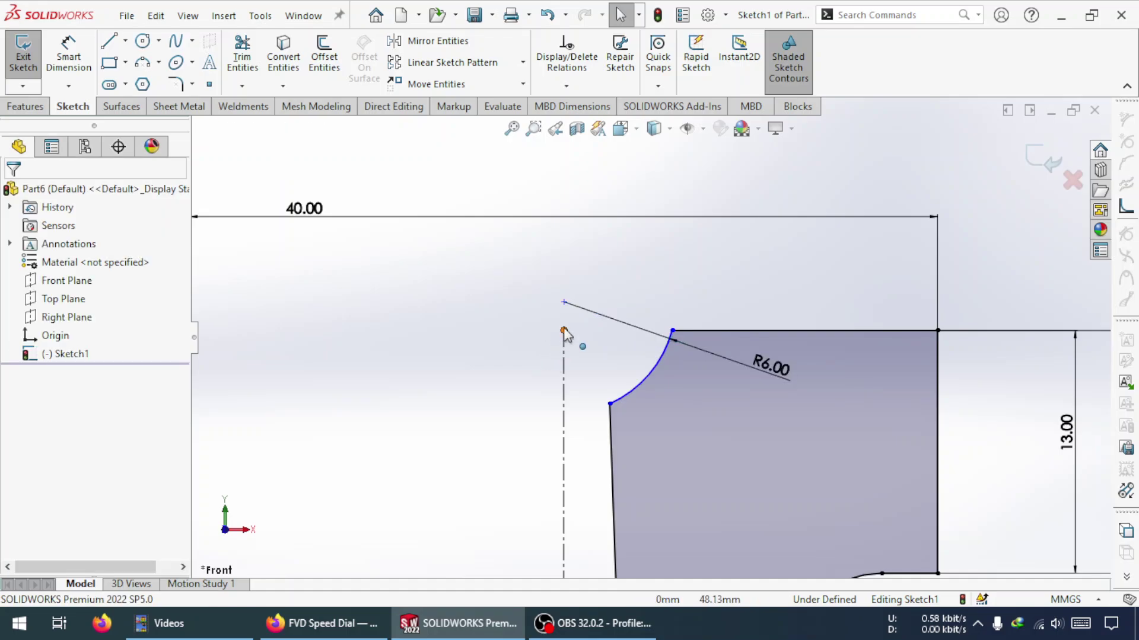
Step: Examine the relations on the centerline's upper endpoint and between the inner arc's centre and the centerline
left_click(564, 331)
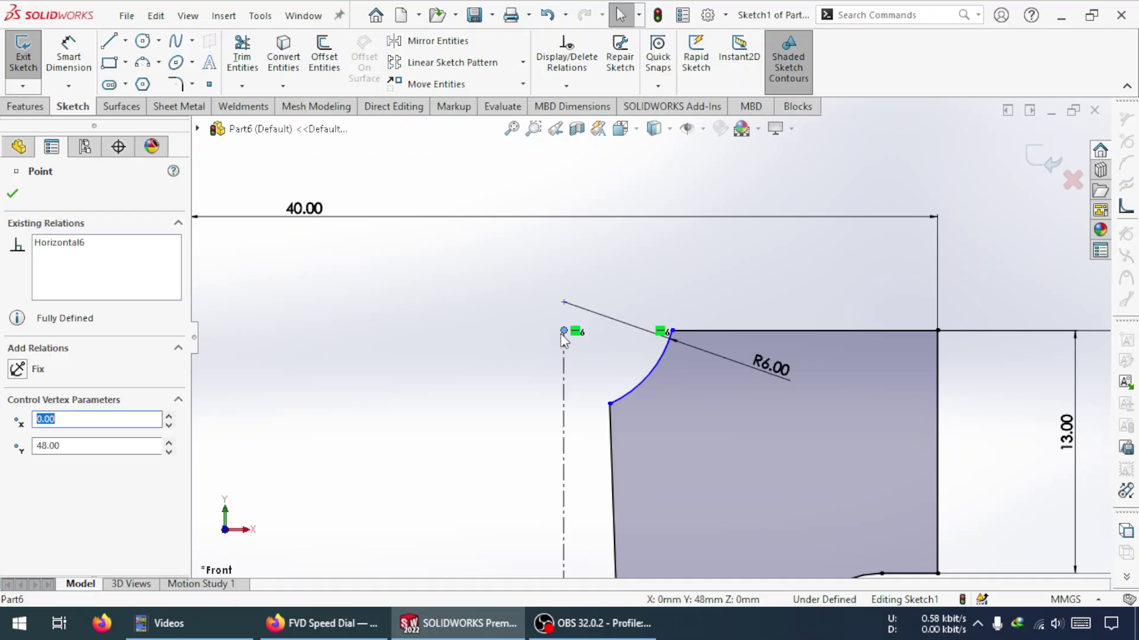
left_click(564, 302)
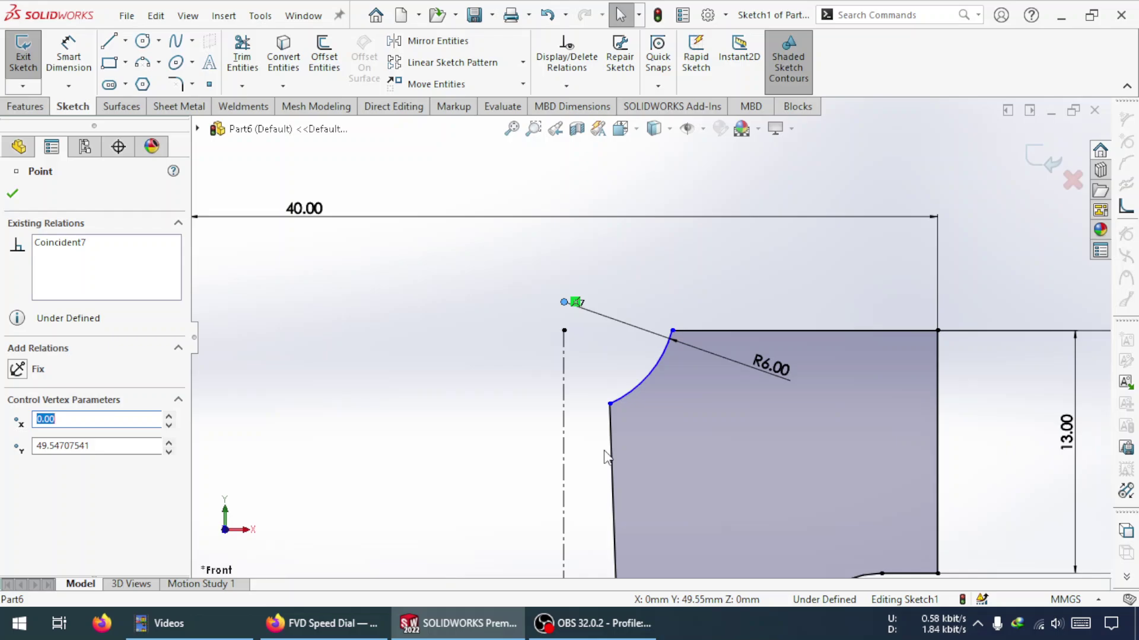
left_click(564, 367, "ctrl")
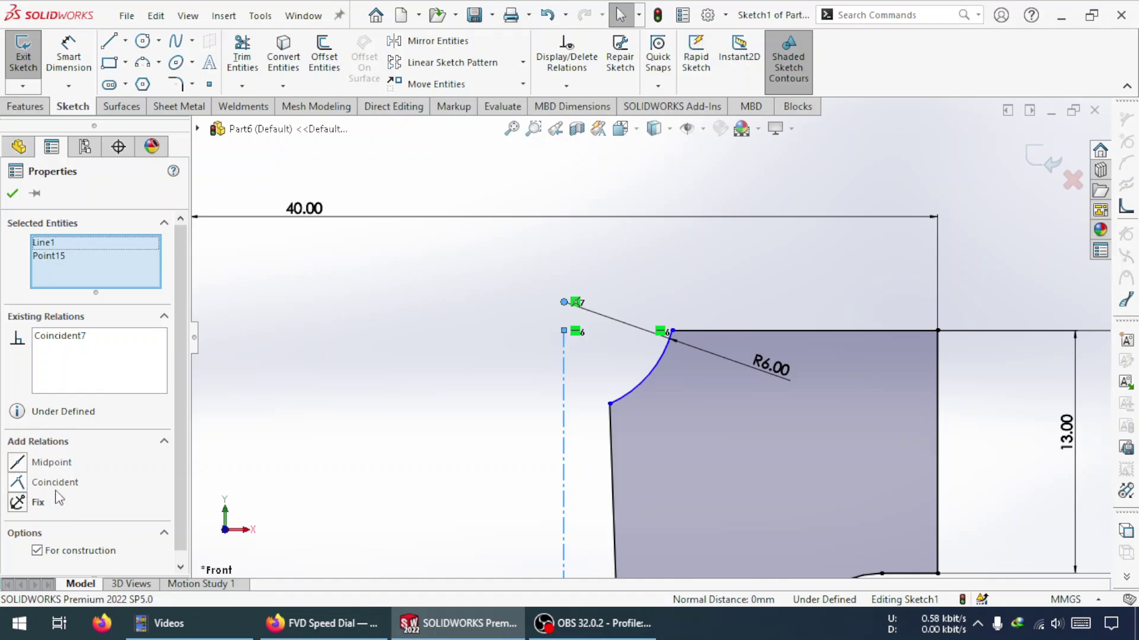
left_click(425, 372)
Step: Add a vertical relation between the inner arc's centre and the origin
left_click(564, 302)
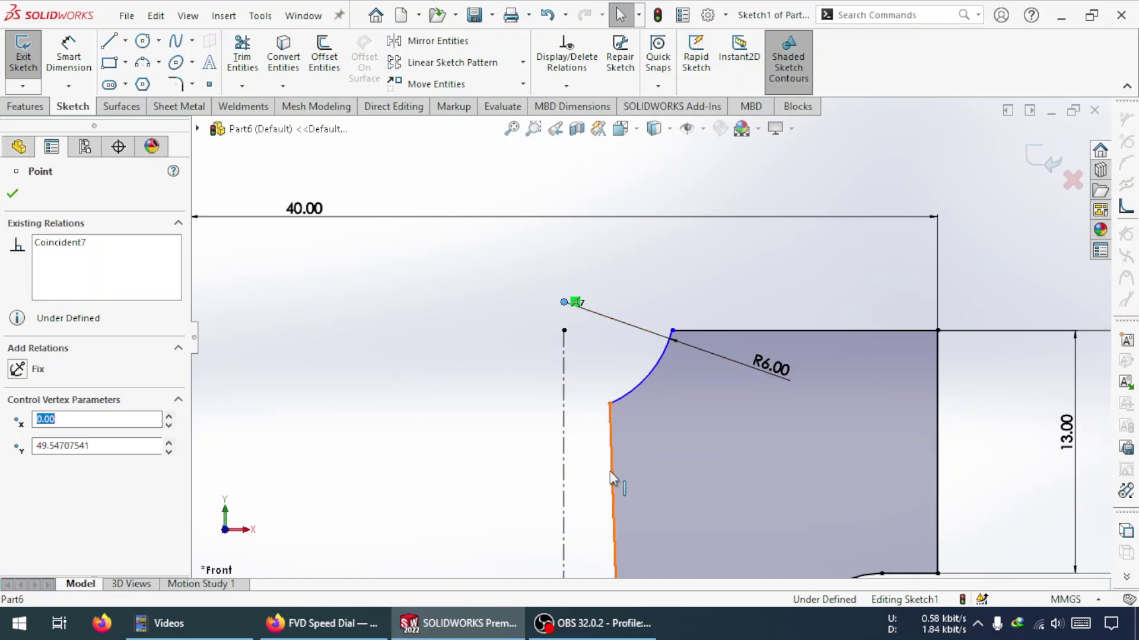
scroll(610, 471, "up", 5)
scroll(599, 485, "up", 2)
scroll(618, 537, "down", 2)
left_click(636, 536, "ctrl")
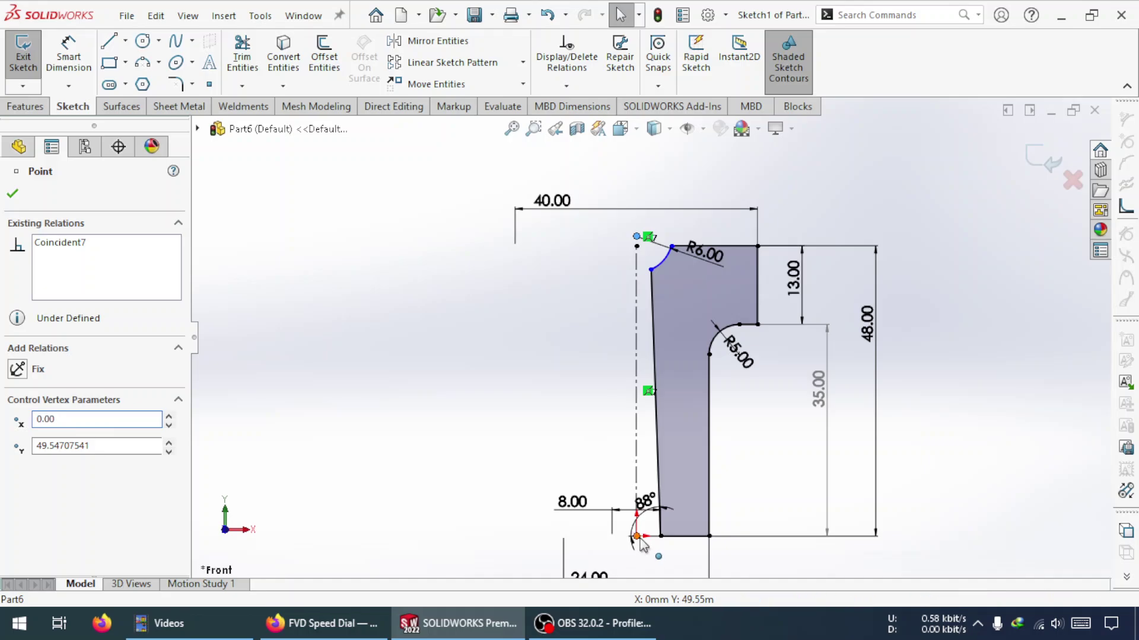
left_click(47, 482)
left_click(396, 328)
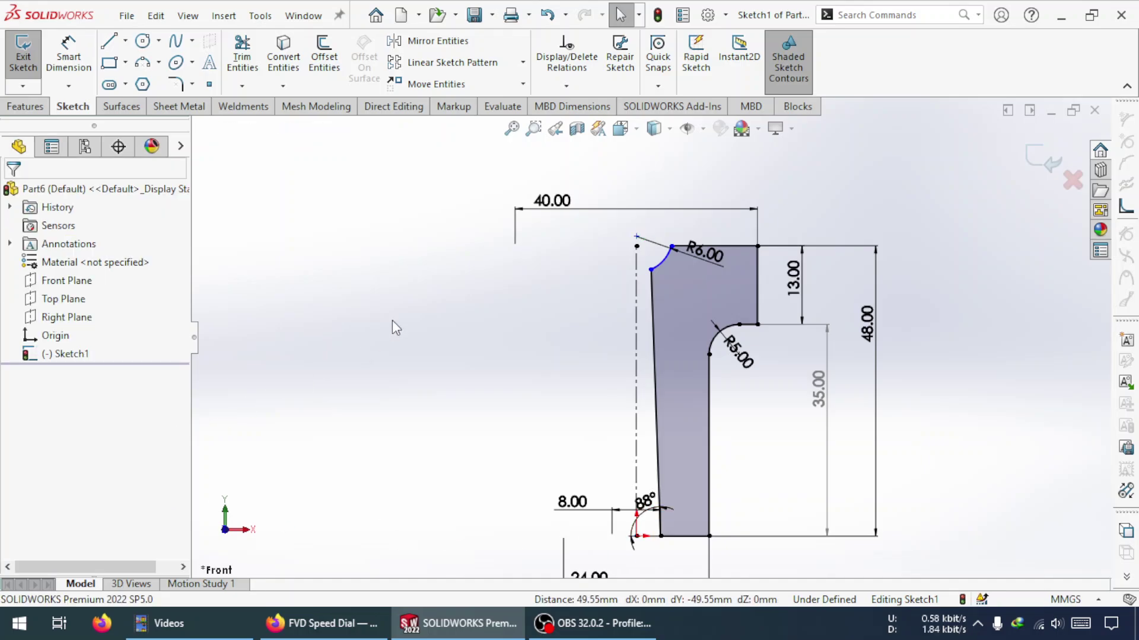
Step: Move the inner arc's centre down along the centerline's direction to a height of about 49 mm
scroll(586, 267, "up", 5)
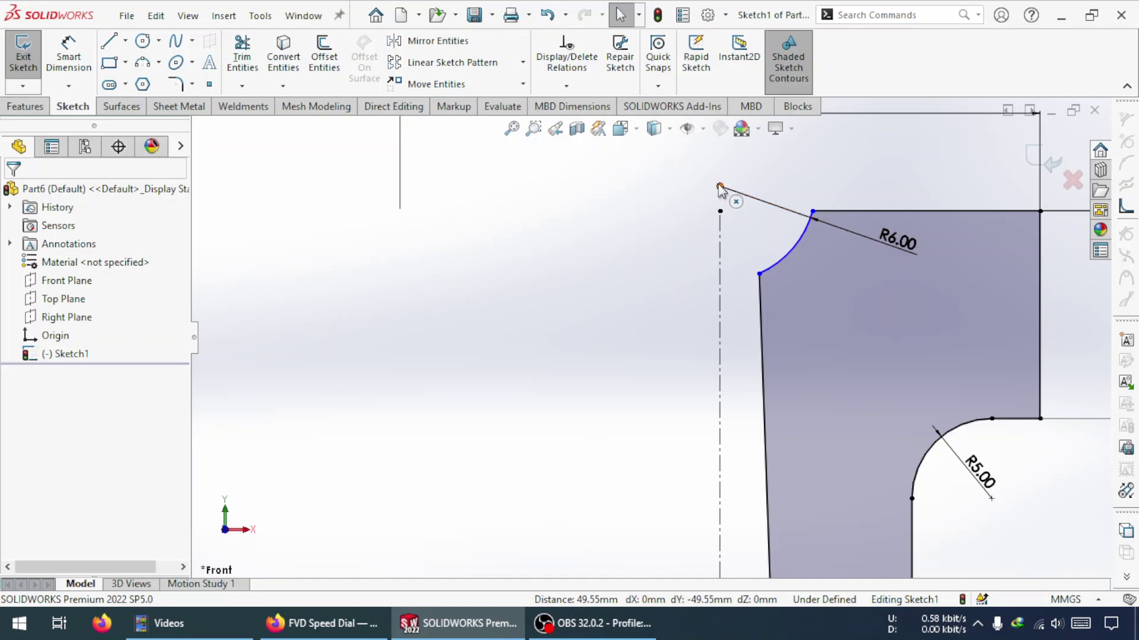
left_click(720, 187)
mouse_move(678, 163)
left_mouse_down()
mouse_move(785, 255)
mouse_move(730, 295)
mouse_move(717, 331)
mouse_move(759, 288)
left_mouse_up()
left_click_drag(753, 218, 720, 196)
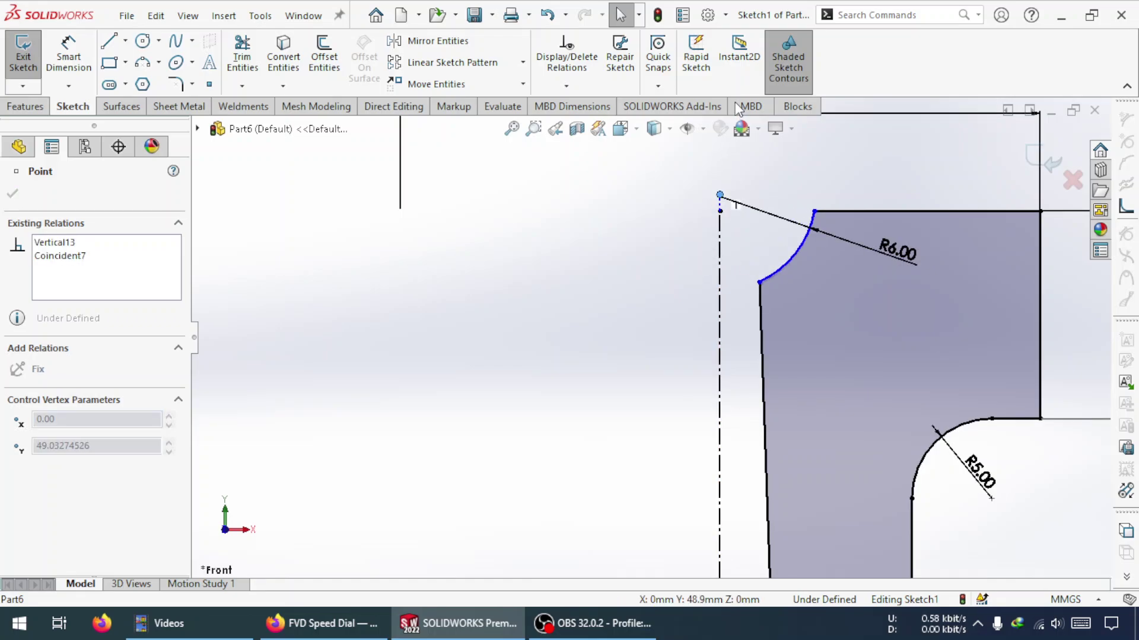
mouse_move(735, 102)
left_mouse_down()
mouse_move(721, 196)
mouse_move(779, 263)
left_mouse_up()
key("Escape")
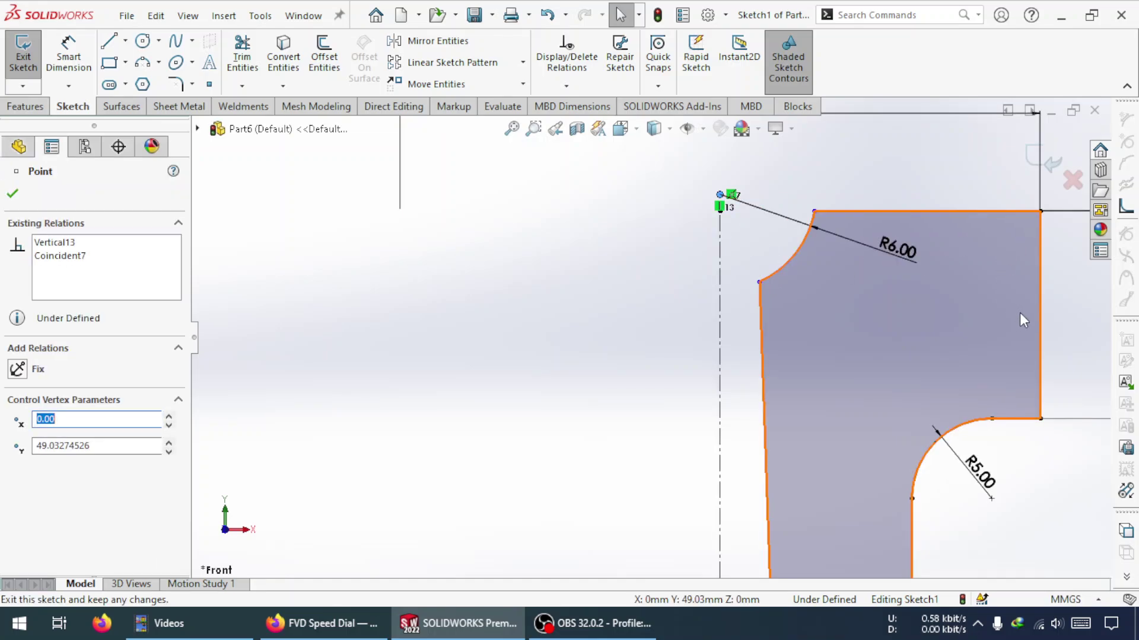
Step: Delete the vertical relation from the inner arc's centre
scroll(1019, 312, "up", 3)
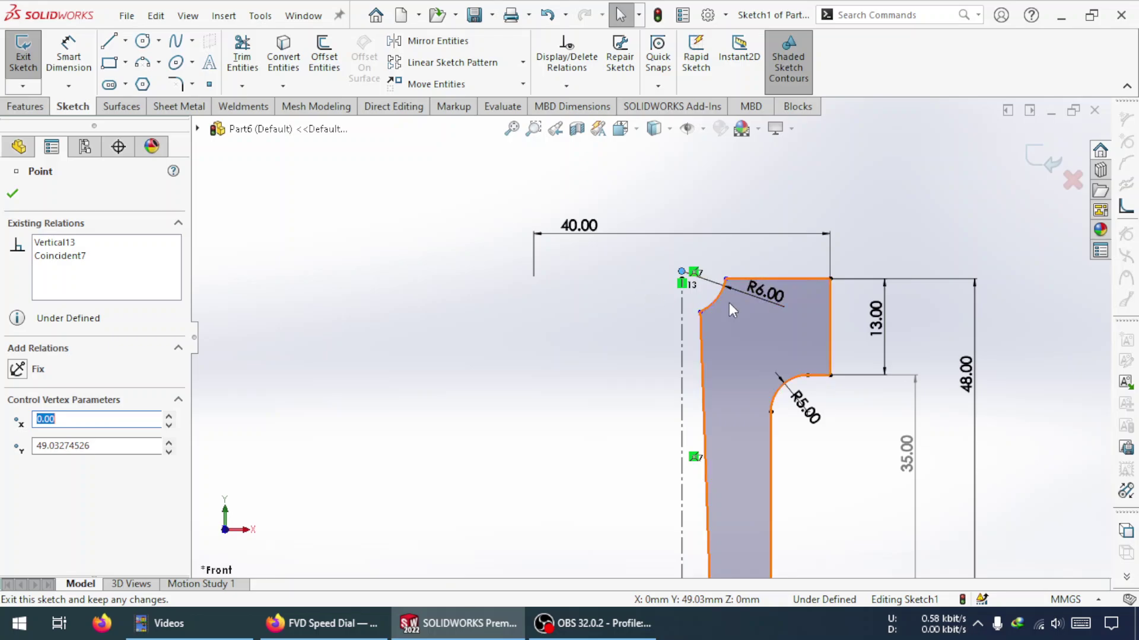
scroll(729, 291, "down", 3)
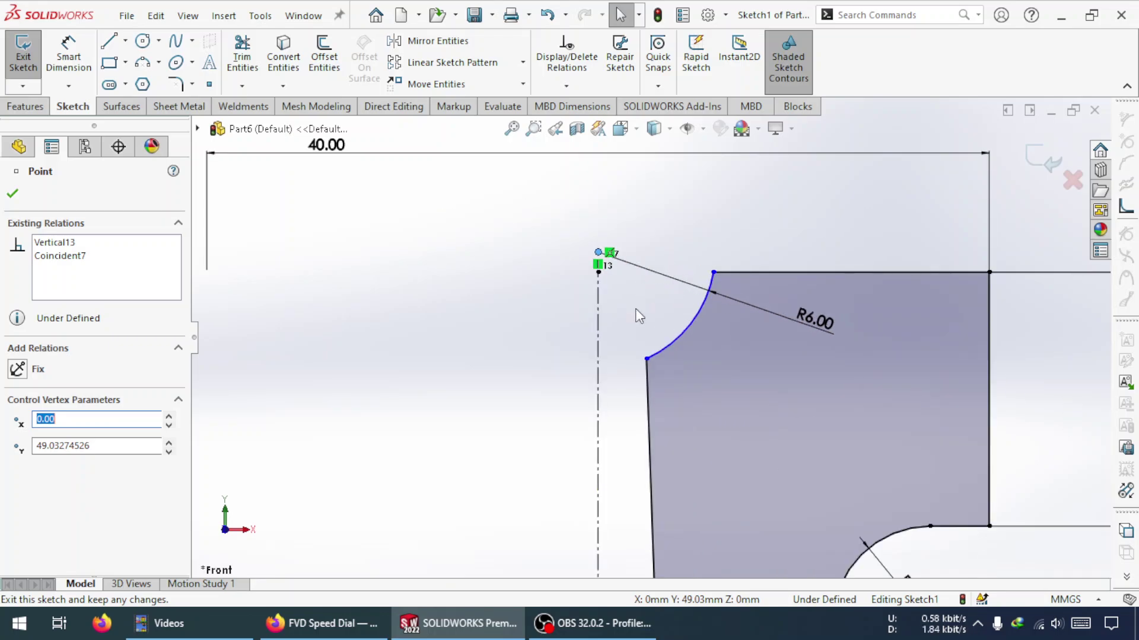
left_click(601, 266)
key("Delete")
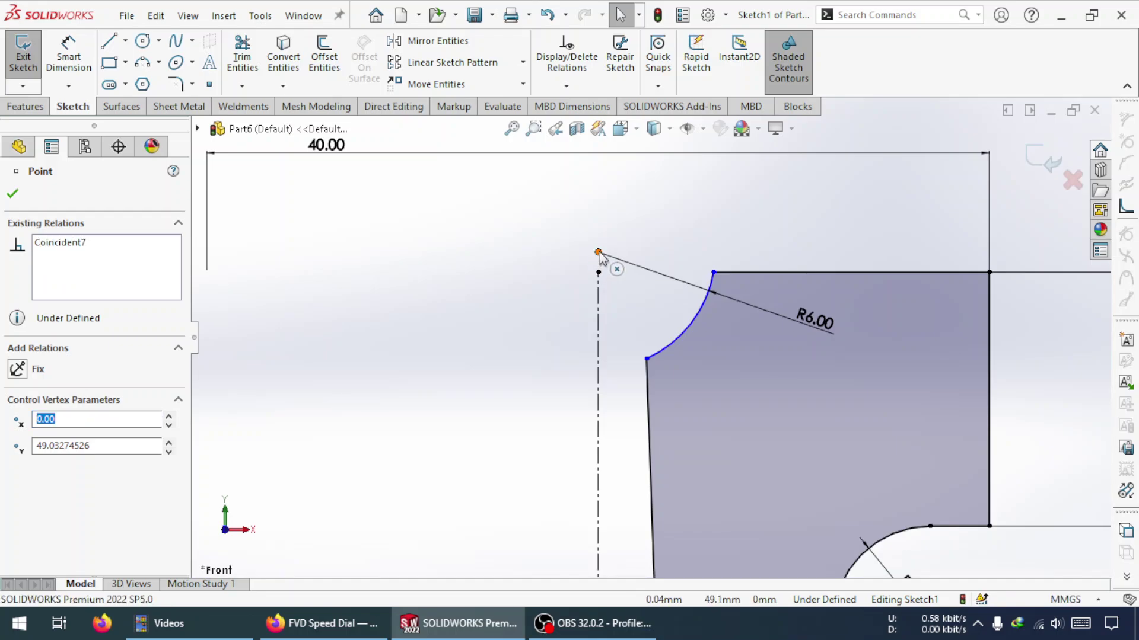
Step: Add a horizontal relation between the inner arc's centre and the arc's upper endpoint
left_click(713, 273, "ctrl")
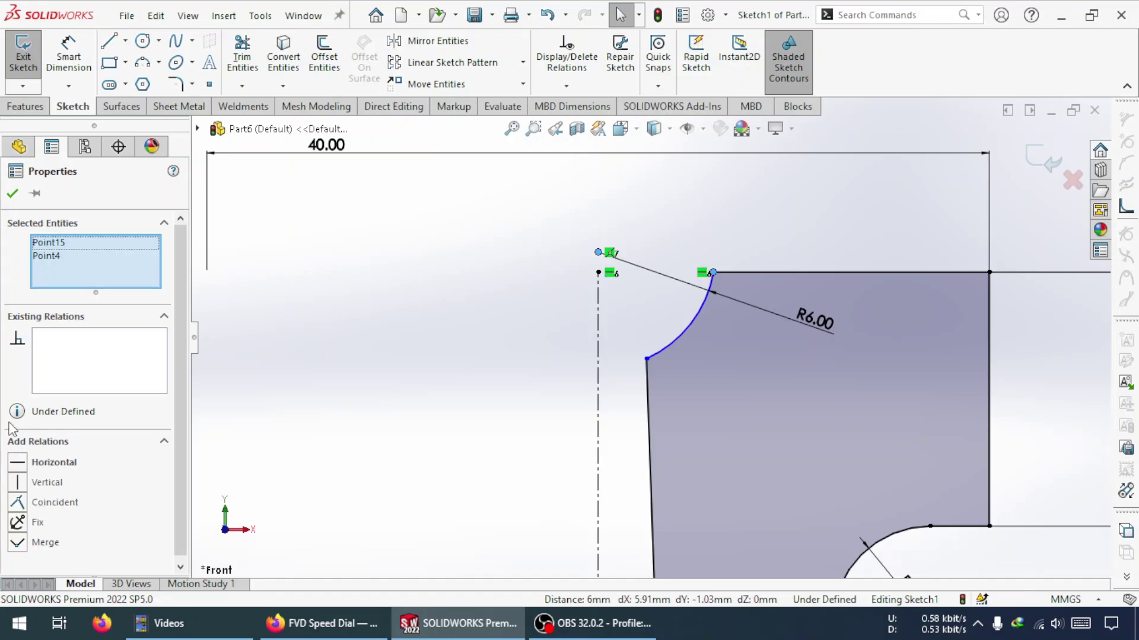
left_click(18, 463)
left_click(453, 449)
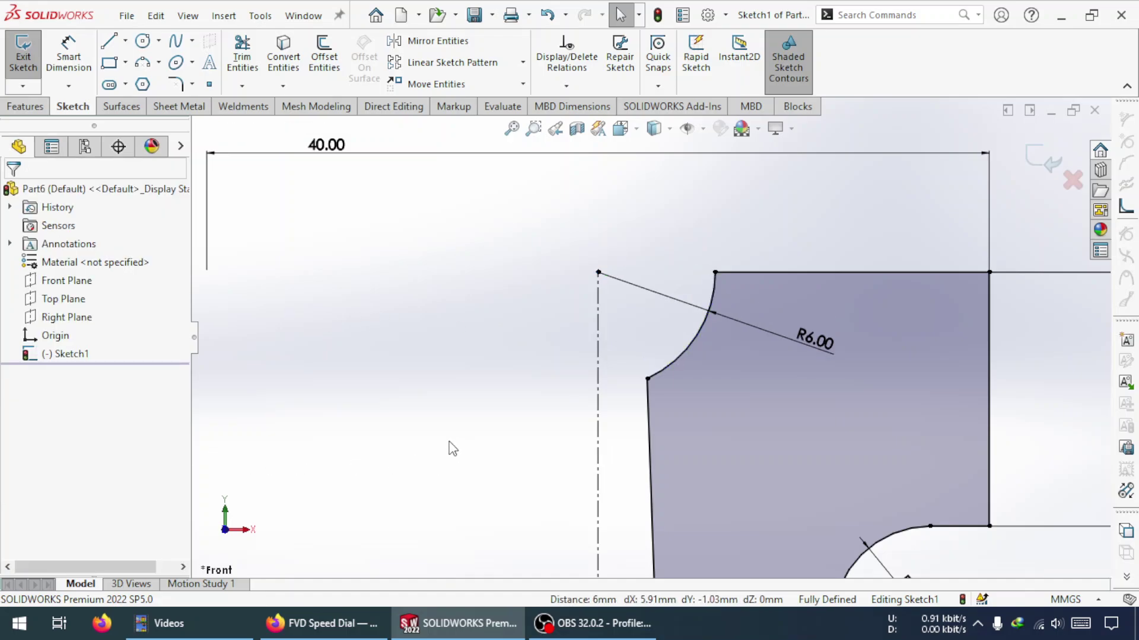
Step: Centre the 40 mm width dimension's text above the profile
scroll(733, 462, "up", 8)
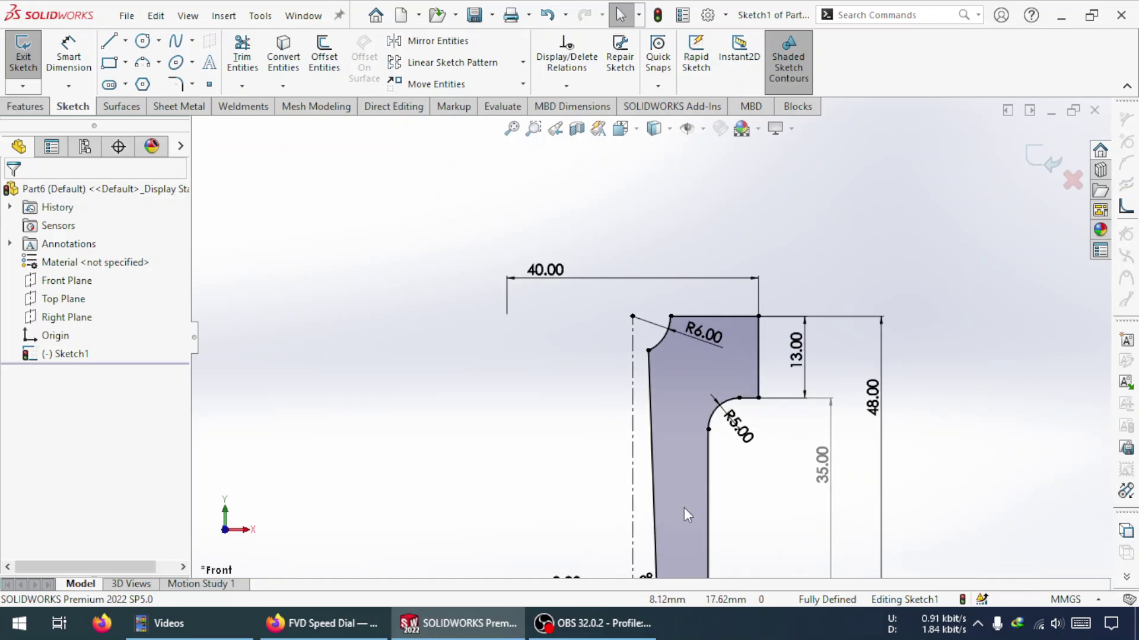
scroll(649, 457, "down", 4)
scroll(660, 338, "up", 4)
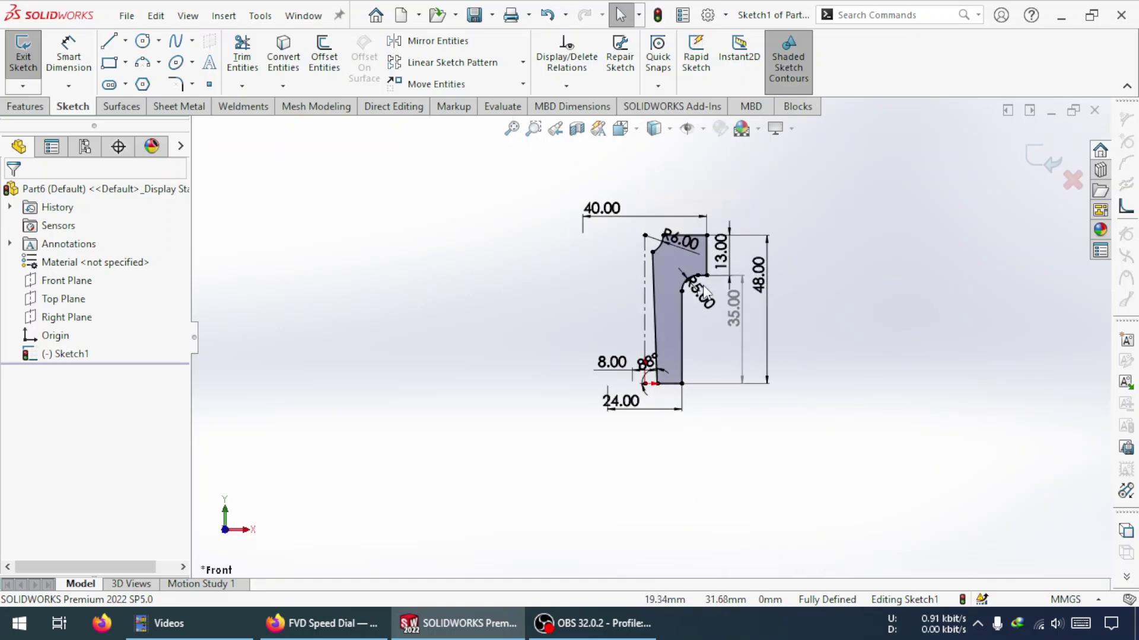
scroll(613, 192, "down", 2)
left_click_drag(599, 237, 598, 227)
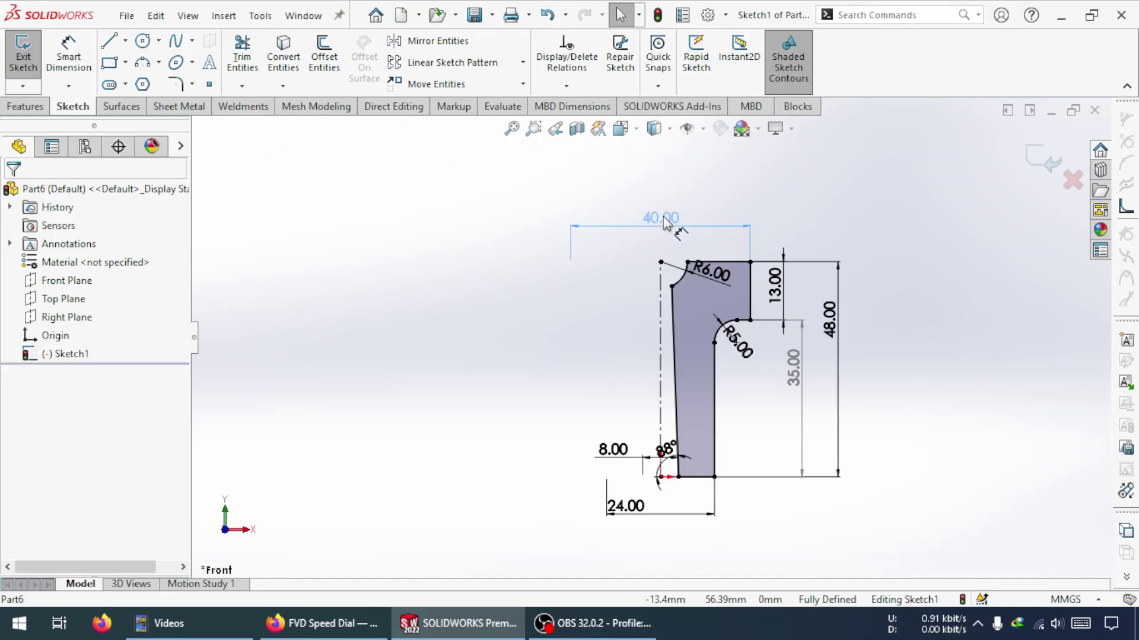
Step: Add a driven horizontal dimension between the profile's upper outer vertical edge and the centerline, placed under the 40 mm dimension
left_click(67, 58)
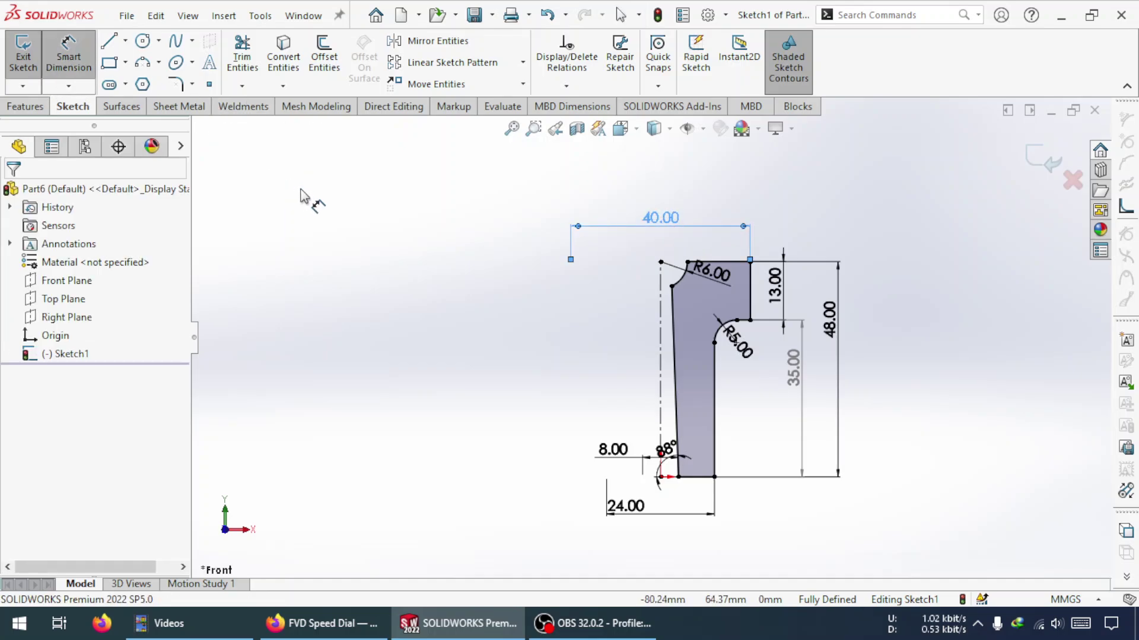
left_click(750, 281)
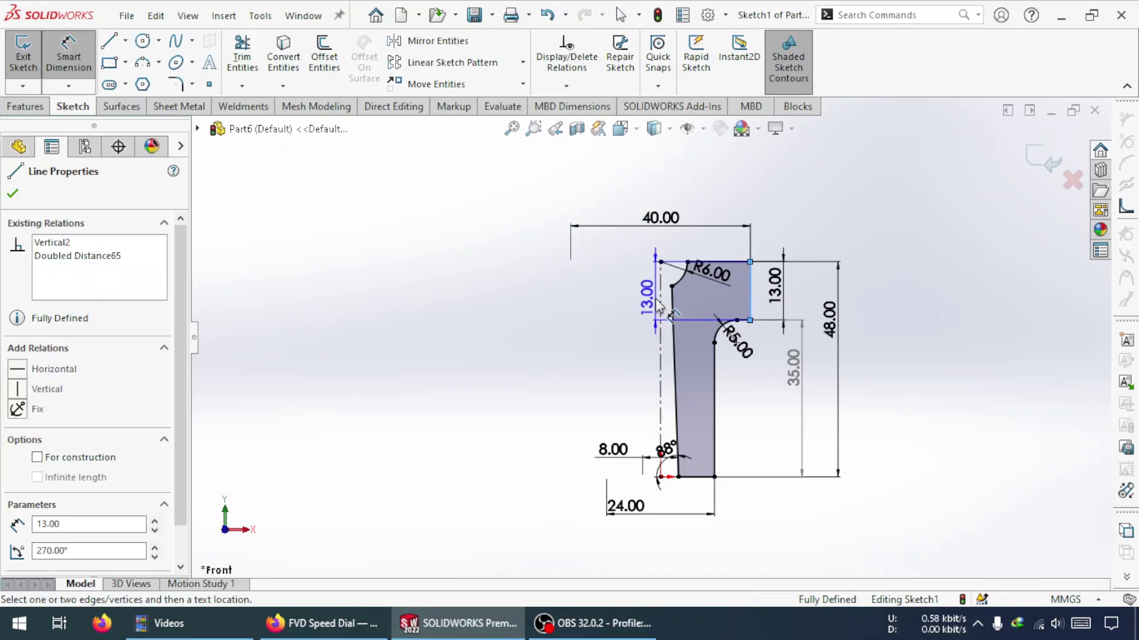
left_click(660, 301)
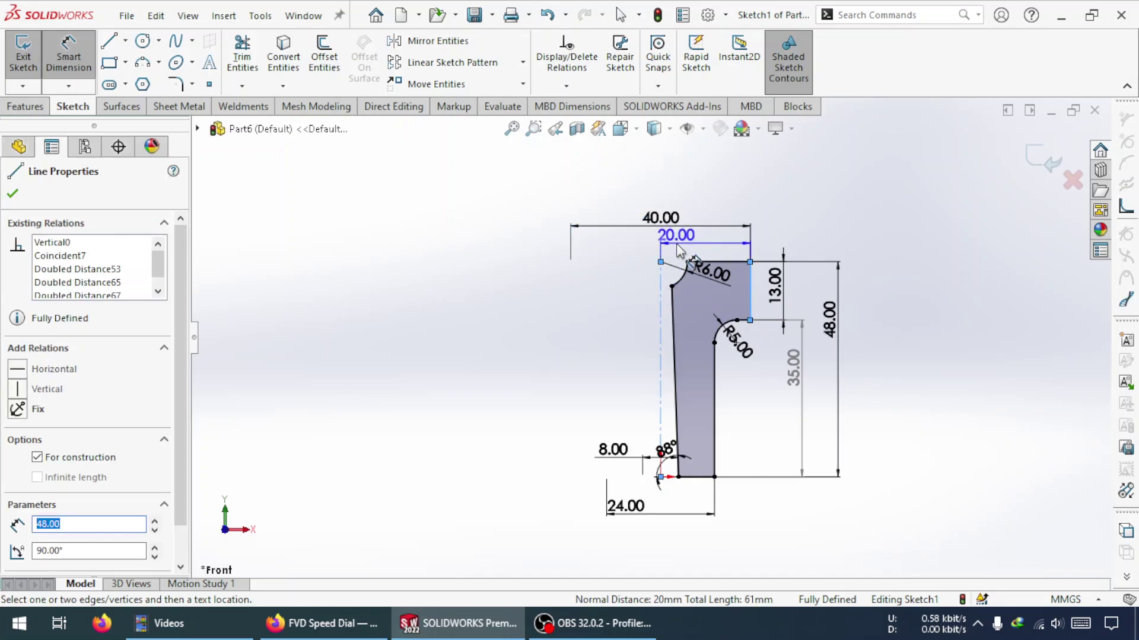
left_click(699, 248)
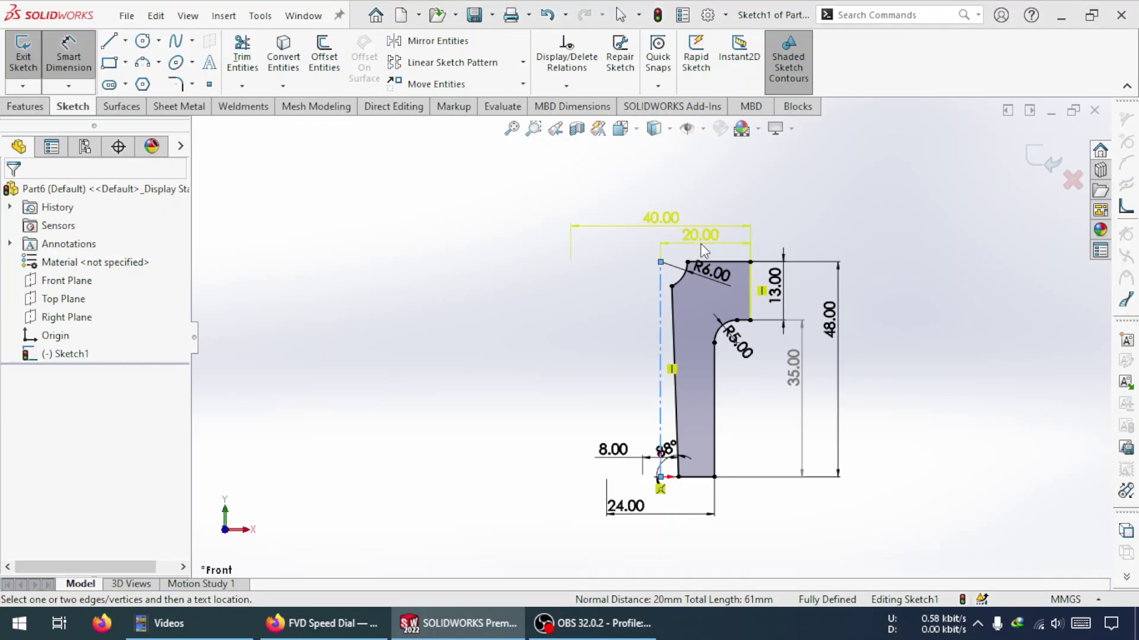
left_click(632, 280)
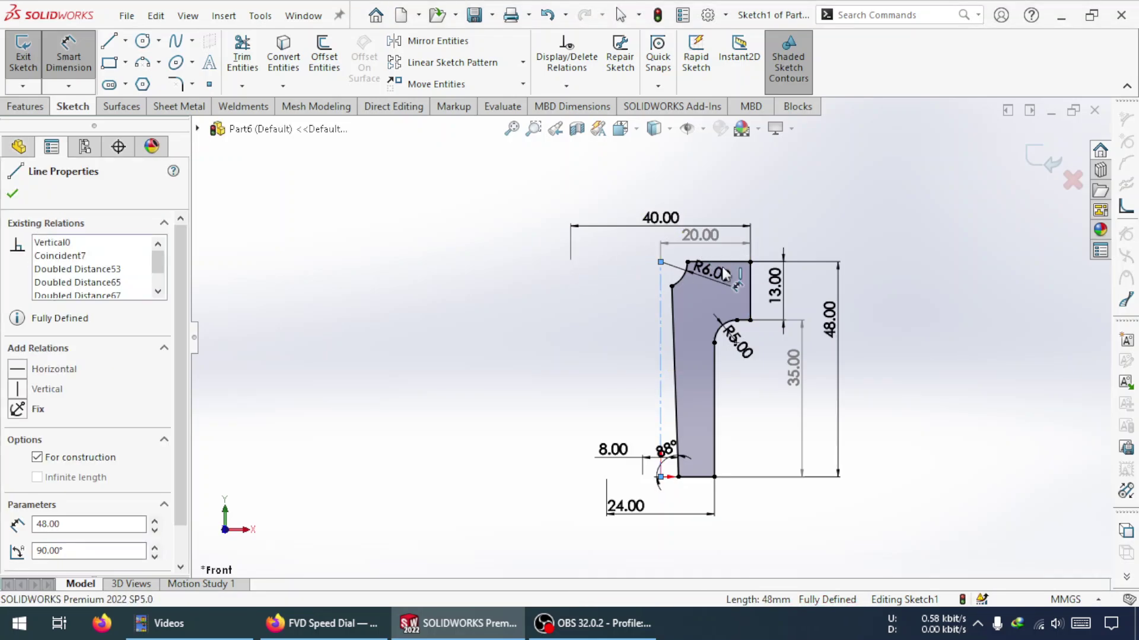
key("Escape")
key("Escape")
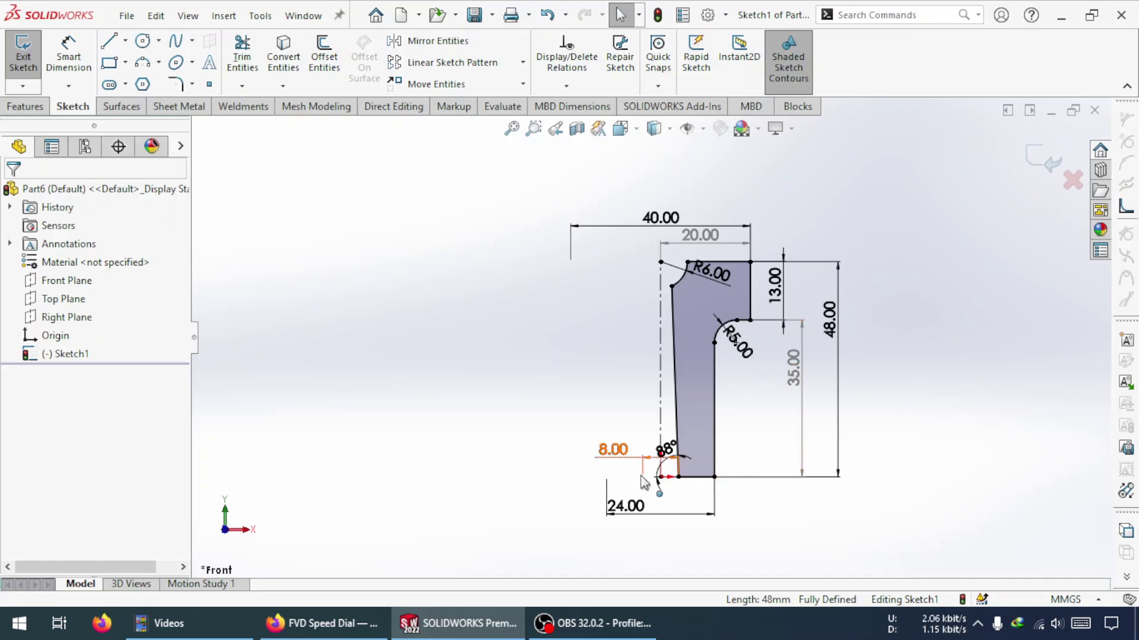
Step: Move the 88° angle, 24 mm and 8 mm dimensions to clear, non-overlapping positions around the profile's base and exit the sketch
left_click_drag(666, 451, 617, 389)
left_click_drag(629, 511, 664, 539)
left_click_drag(619, 448, 629, 501)
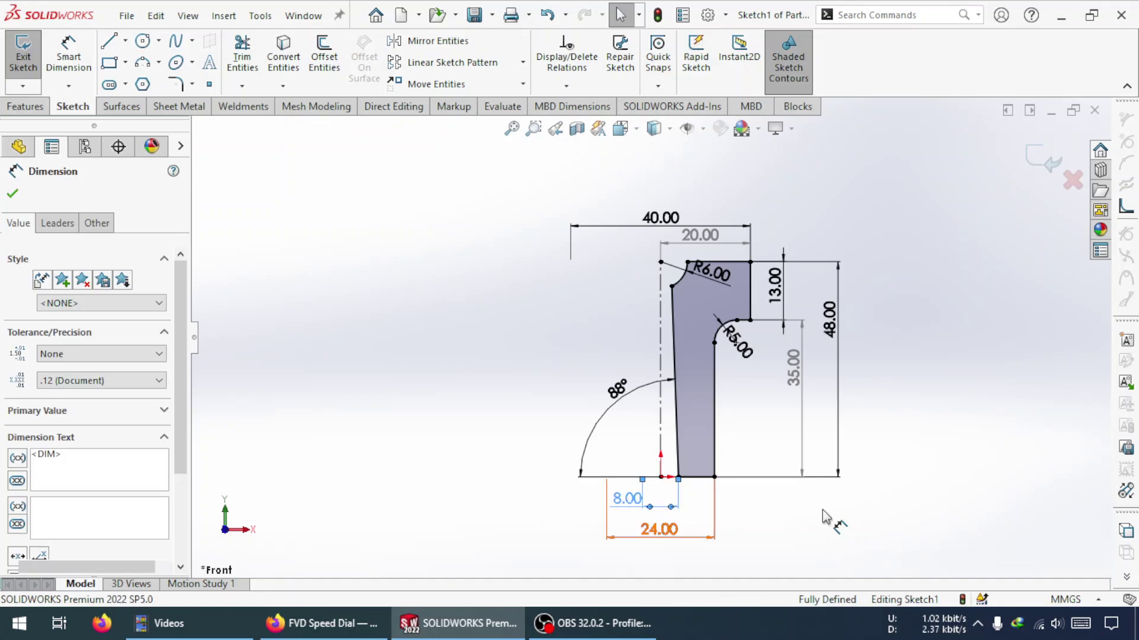
left_click(804, 517)
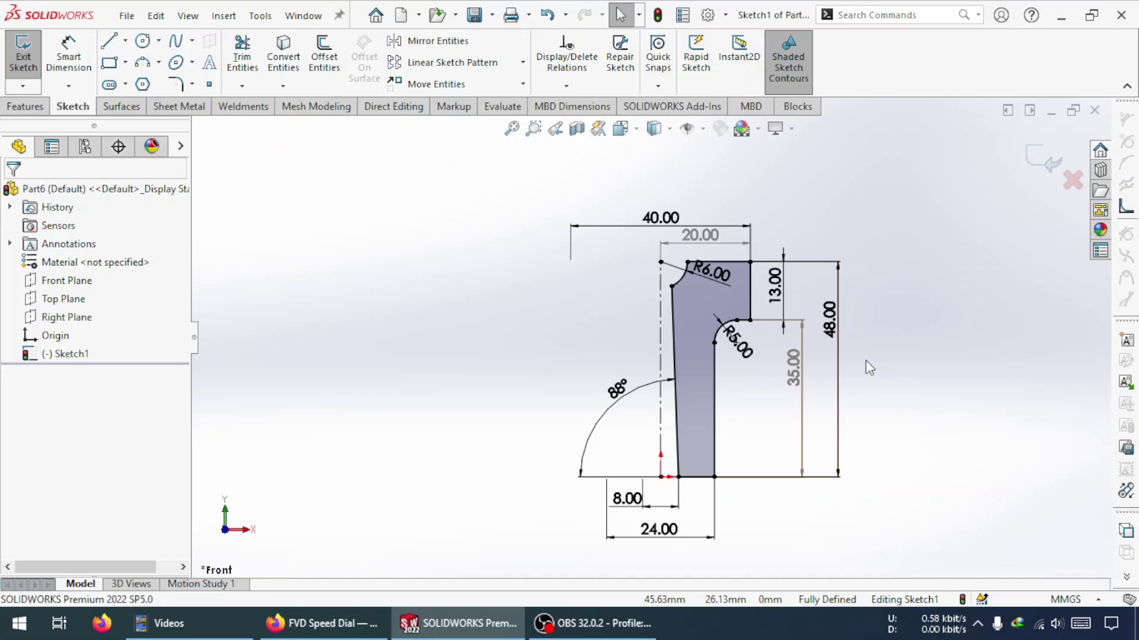
left_click(1047, 160)
left_click(889, 244)
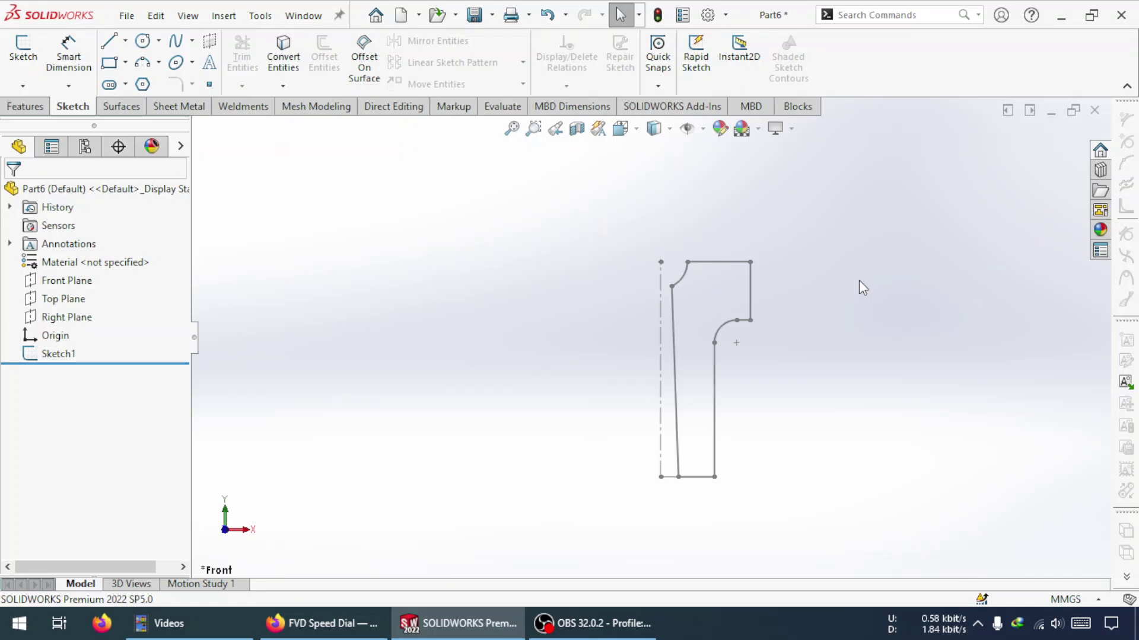
Step: Reopen Sketch1 for editing, mirror the whole half-profile about the vertical centerline as a copy, and exit the sketch
left_click(54, 354)
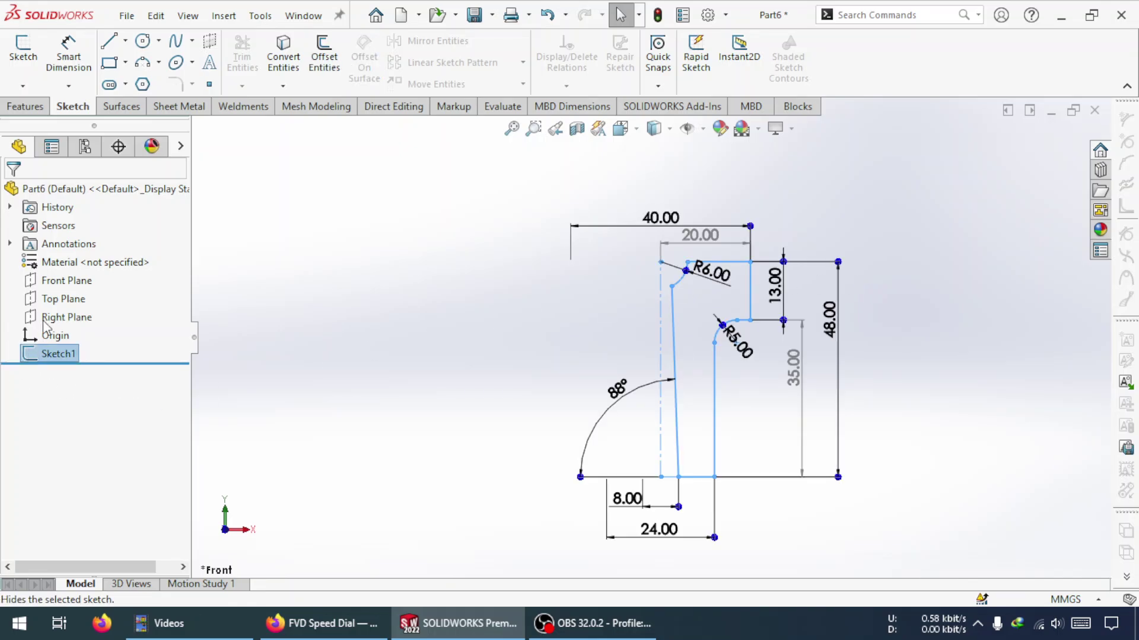
left_click(44, 334)
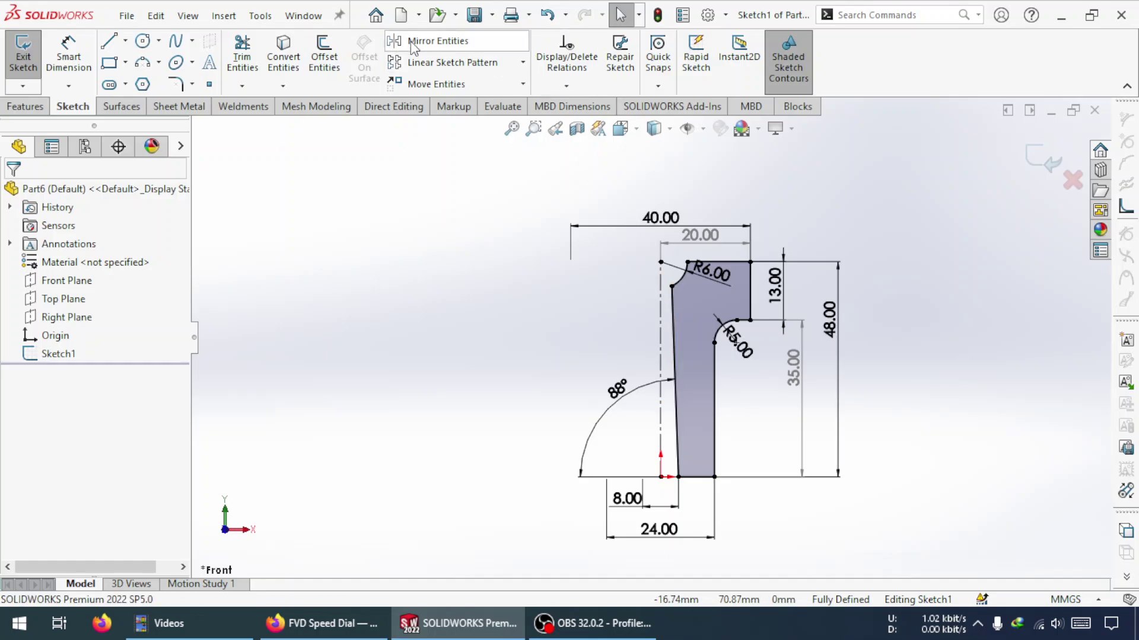
left_click(434, 41)
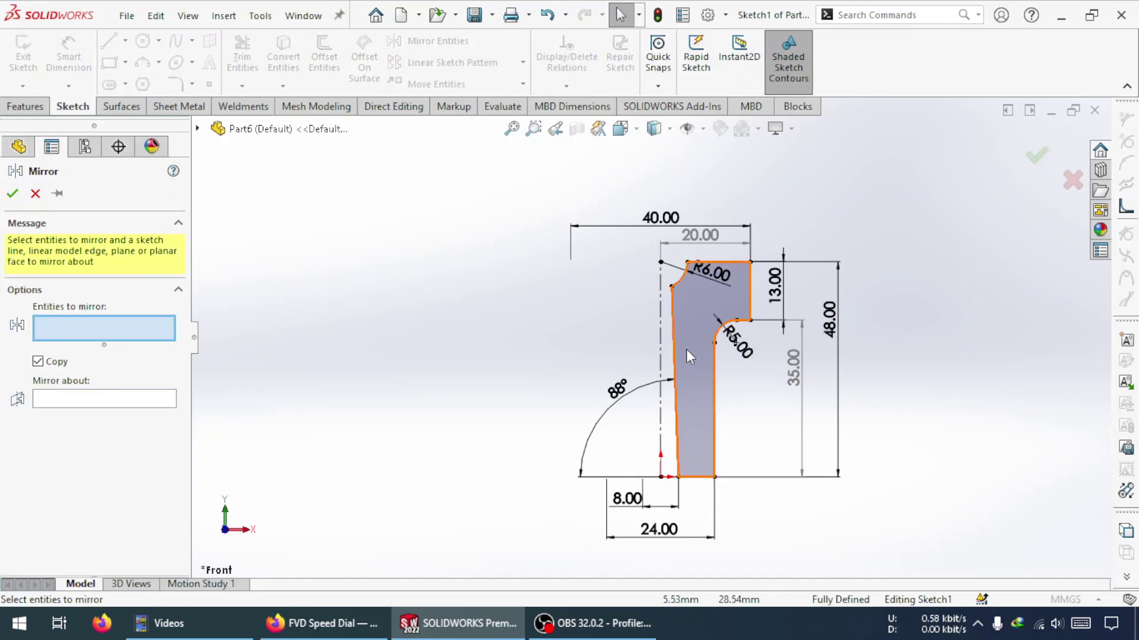
left_click(694, 341)
left_click(131, 494)
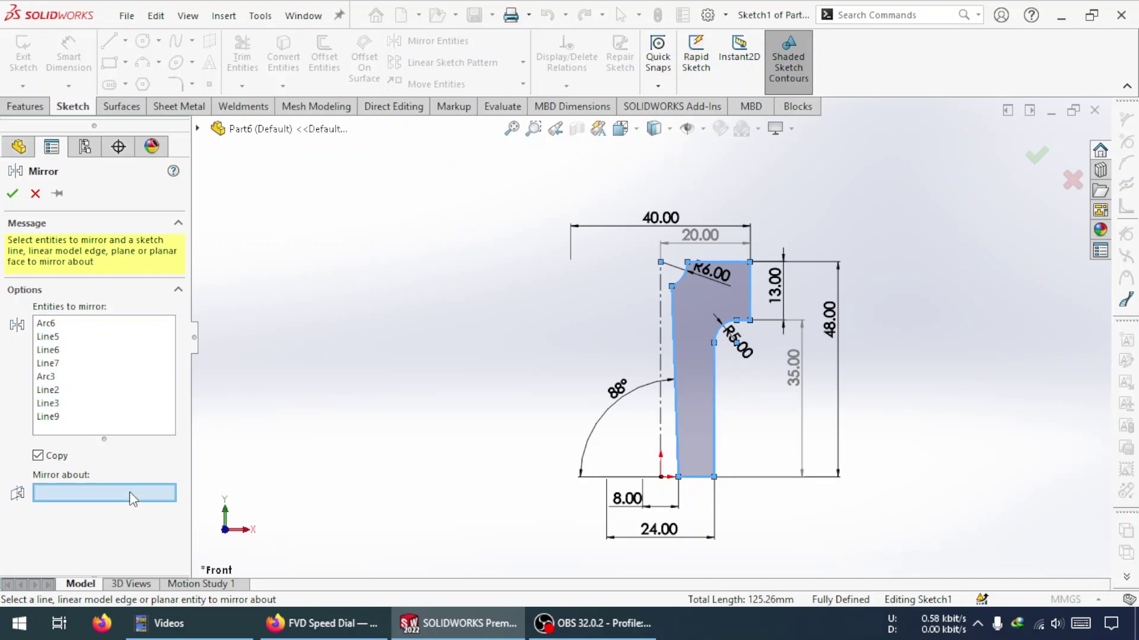
left_click(660, 355)
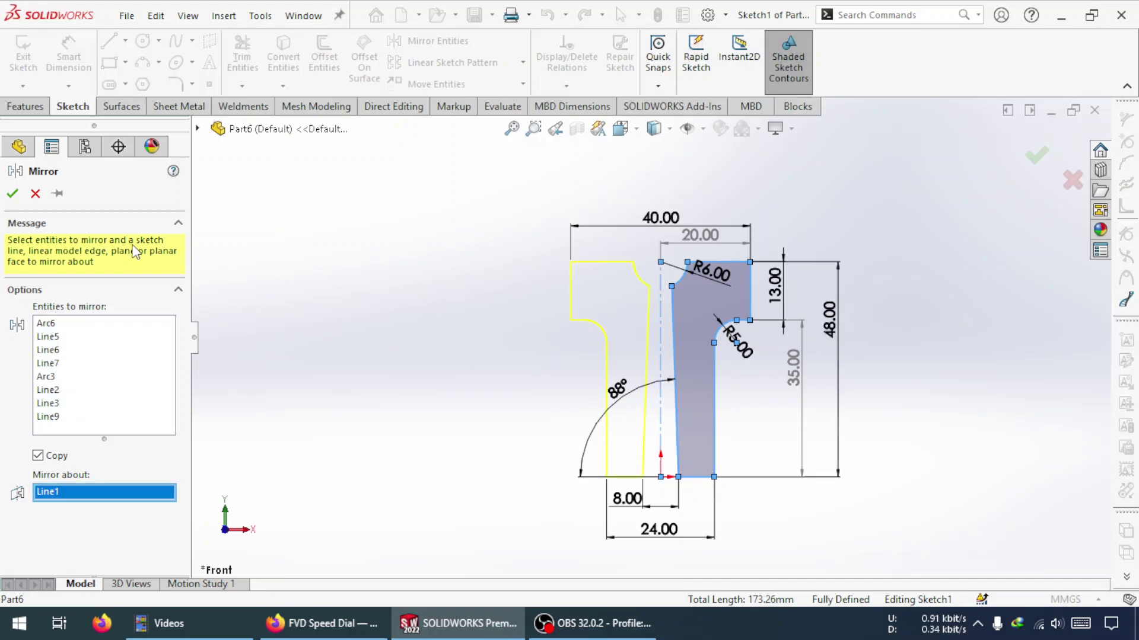
left_click(13, 192)
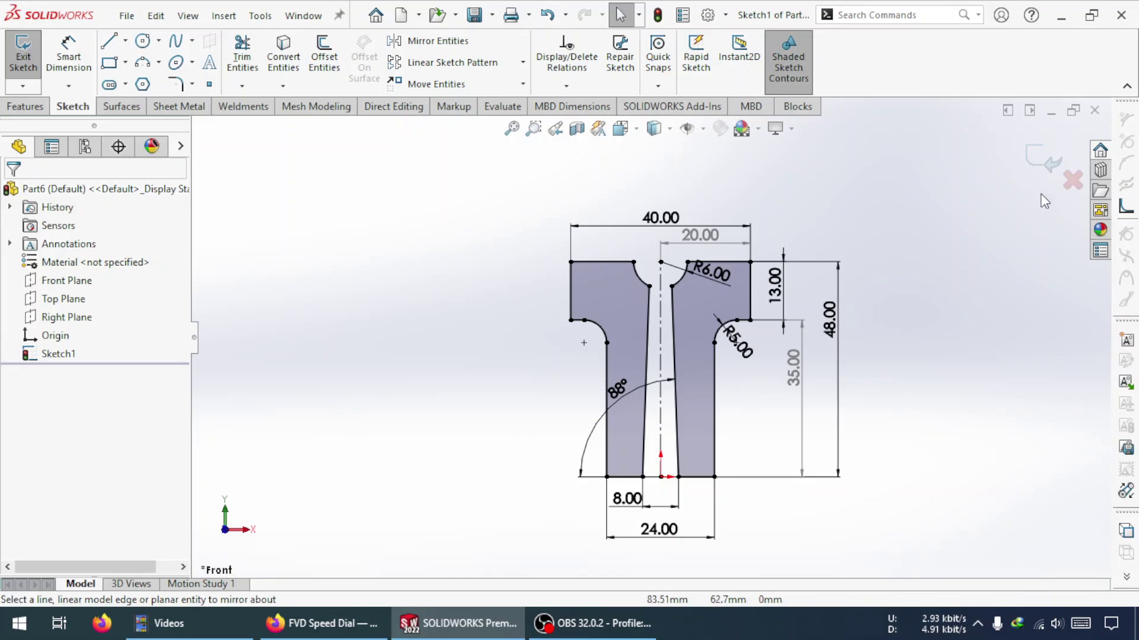
left_click(1042, 158)
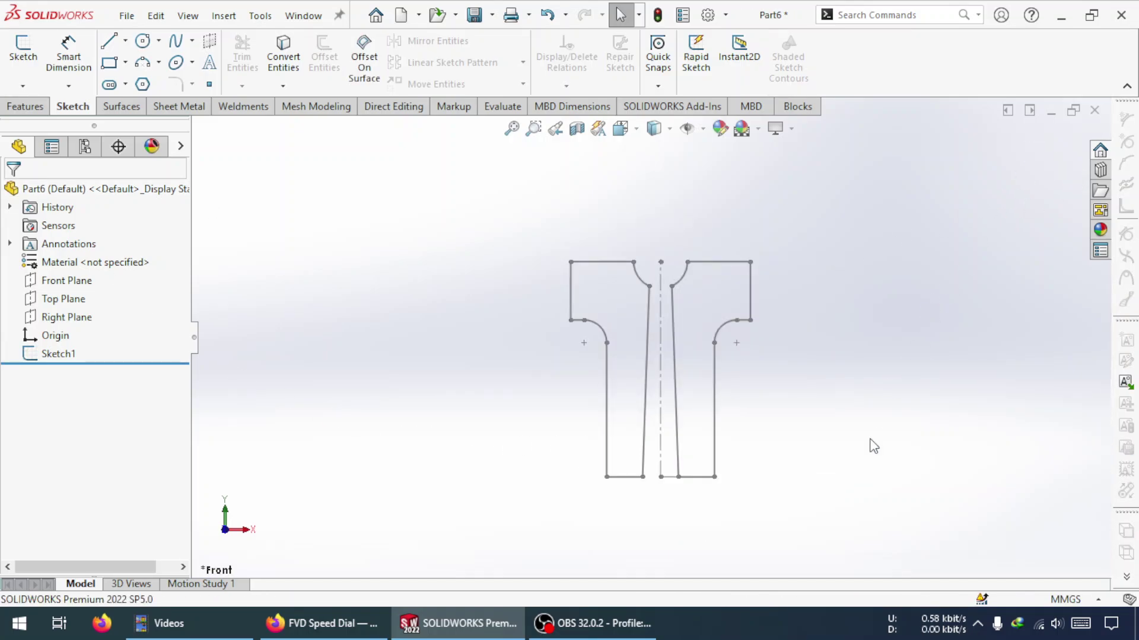